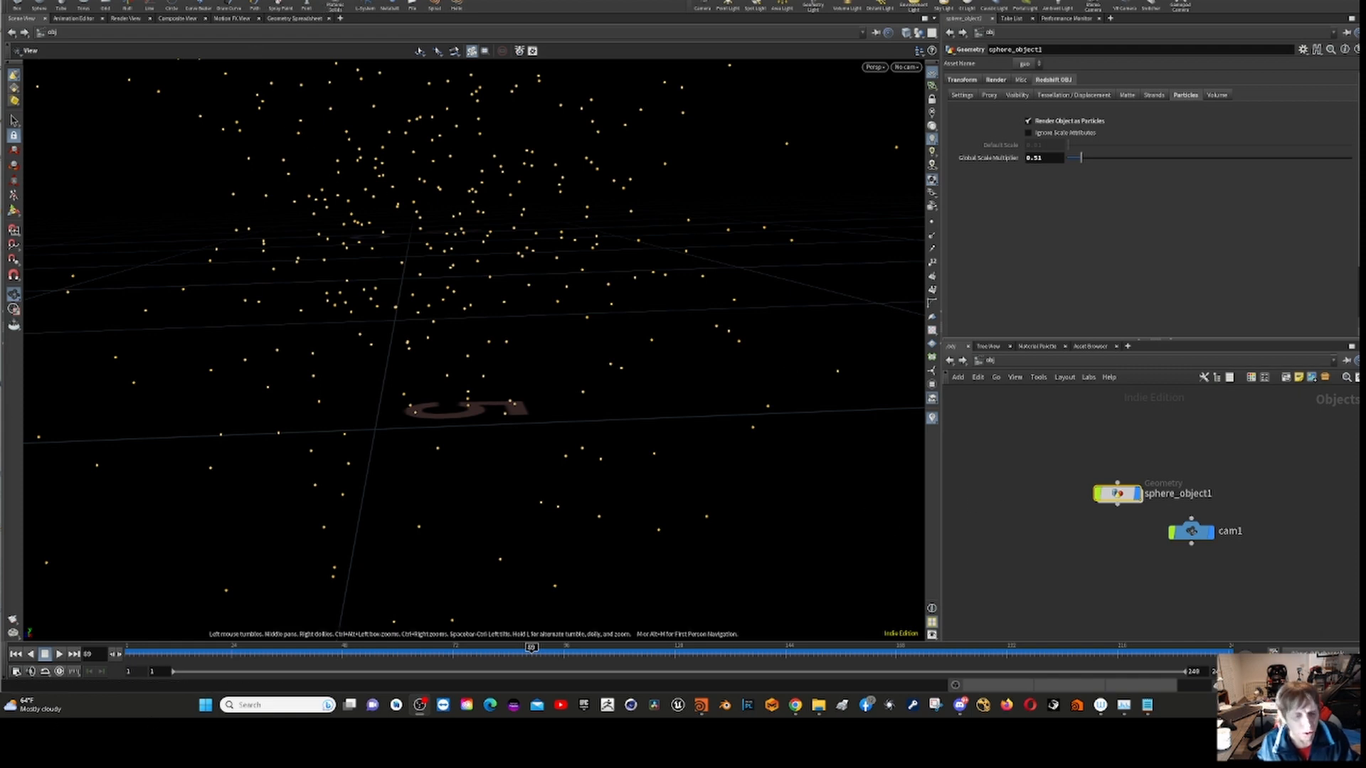
- Play the particle animation in the viewport and stop it partway through
click(15, 654)
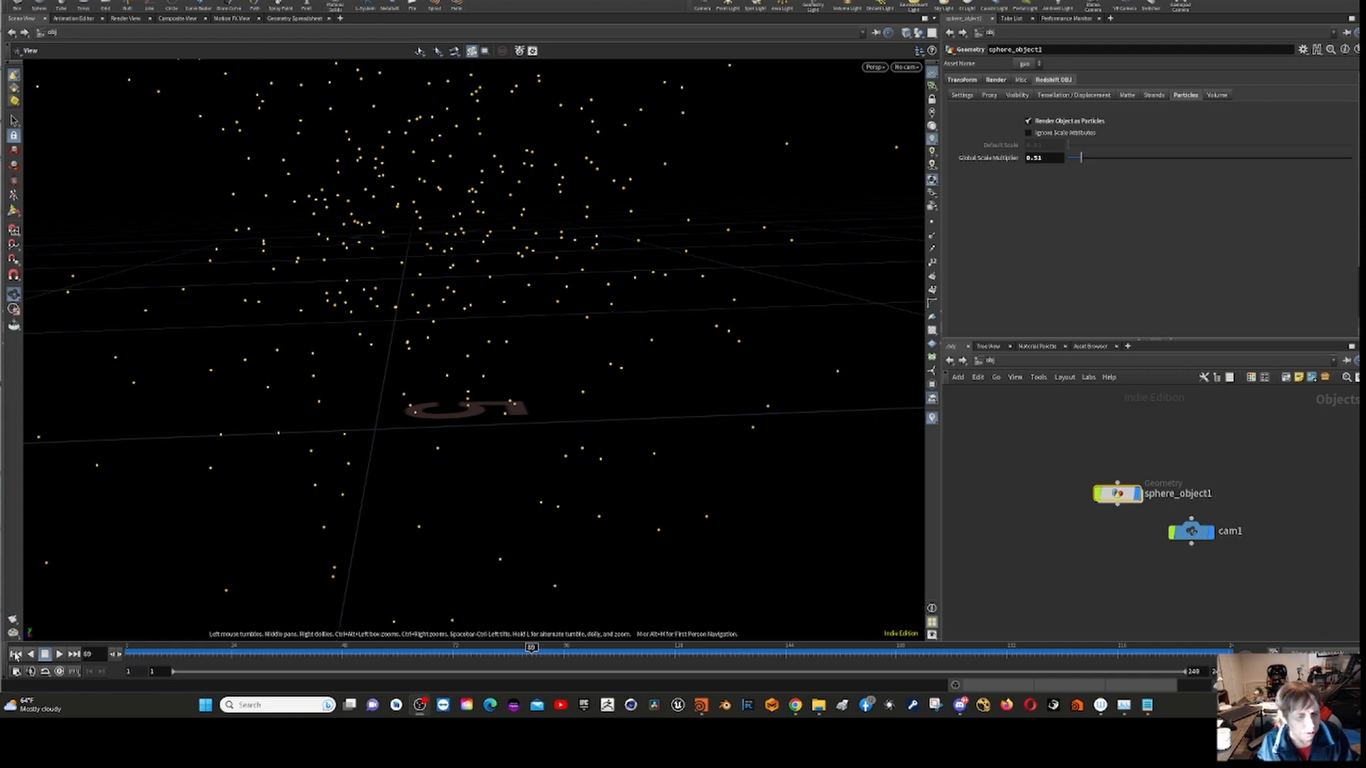
click(59, 654)
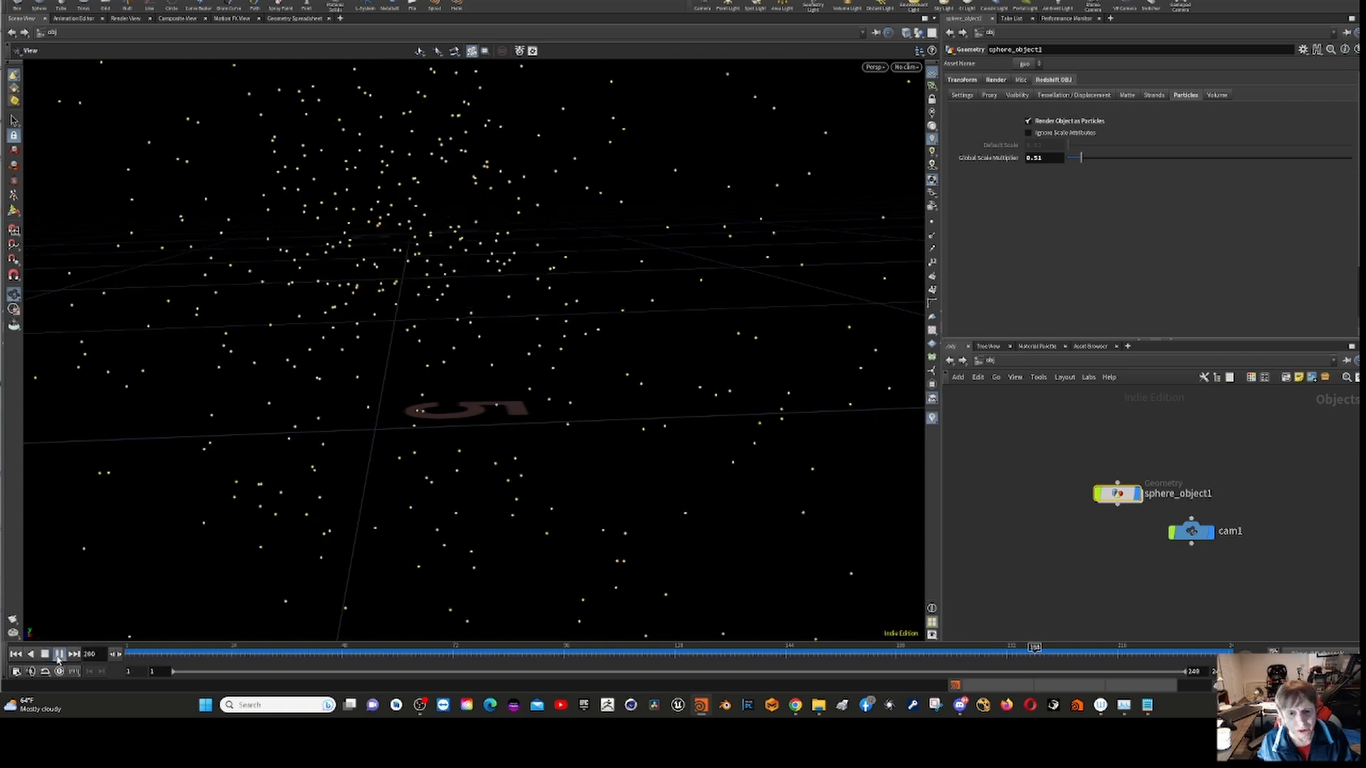
click(60, 654)
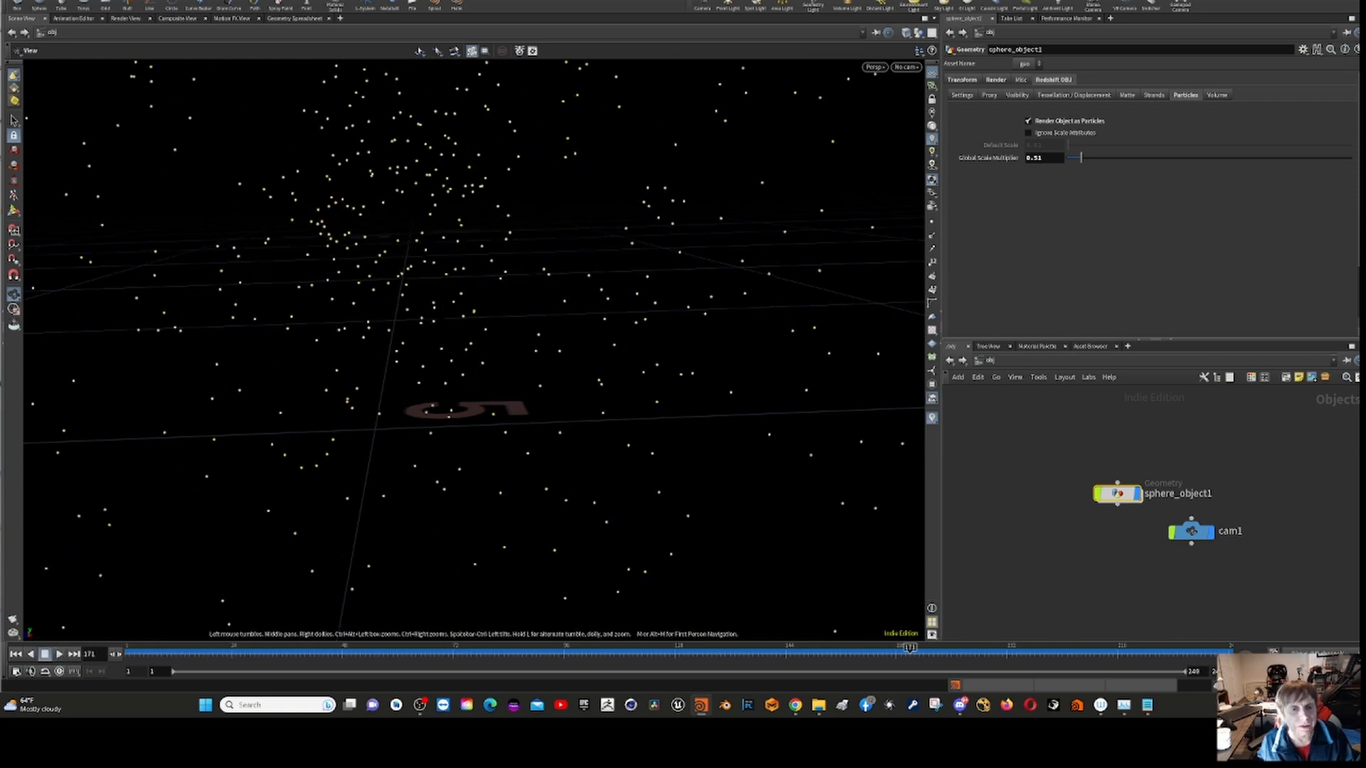
- View the Redshift material node in the mat network and return to the obj network
click(990, 362)
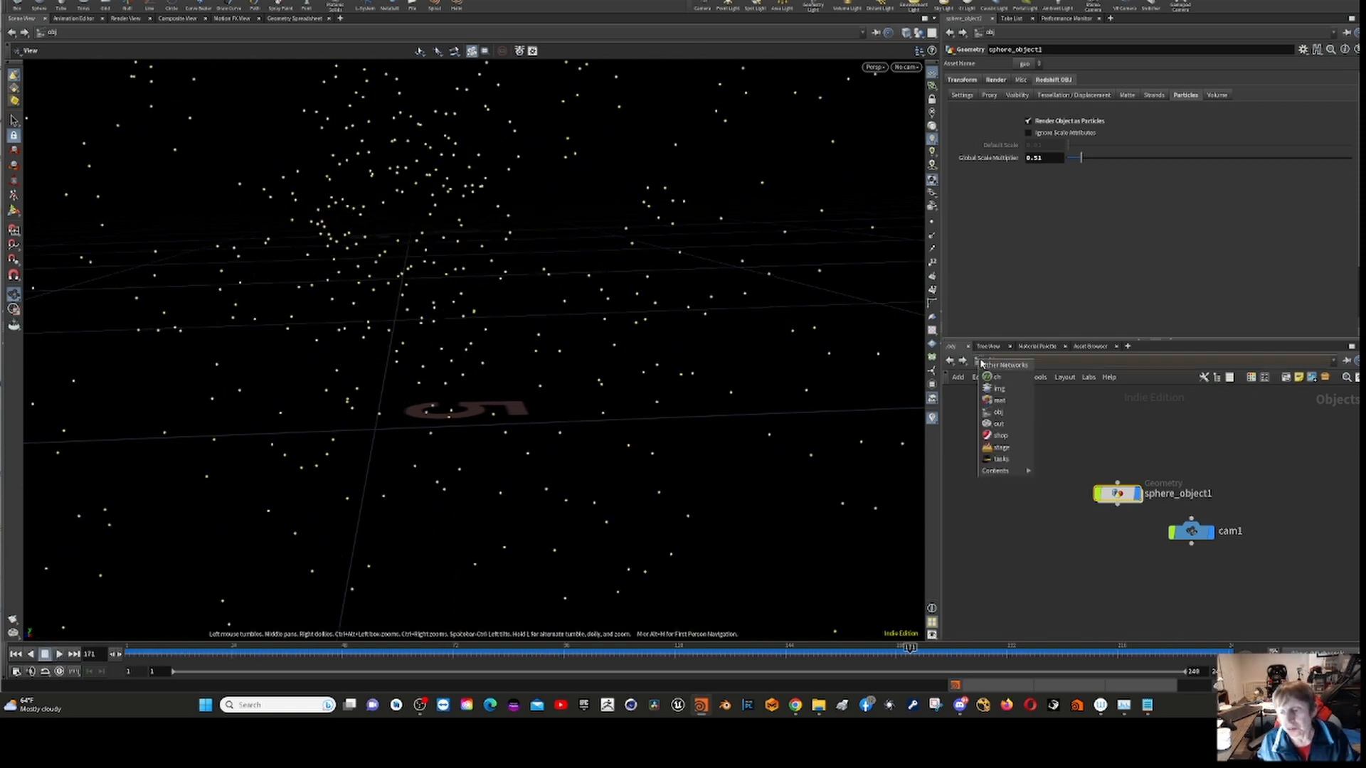
click(1000, 402)
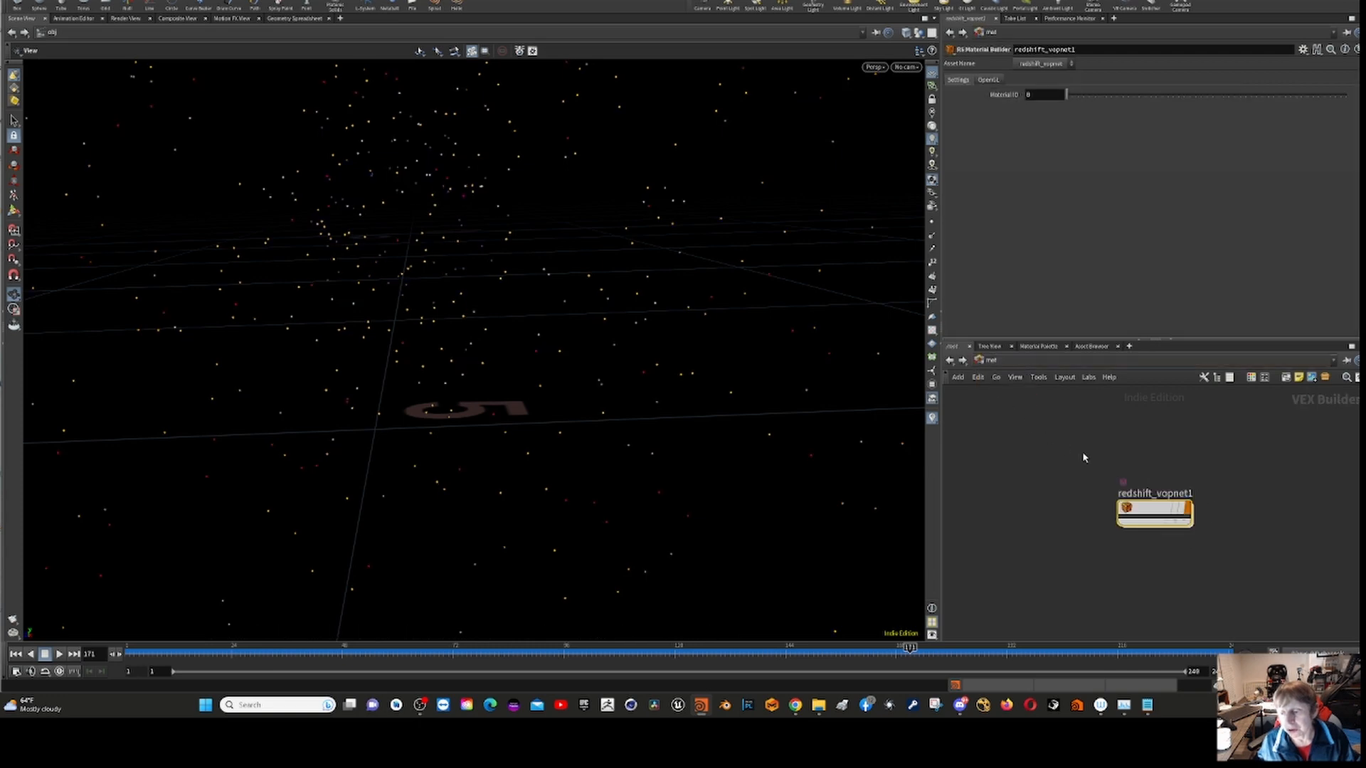
click(983, 363)
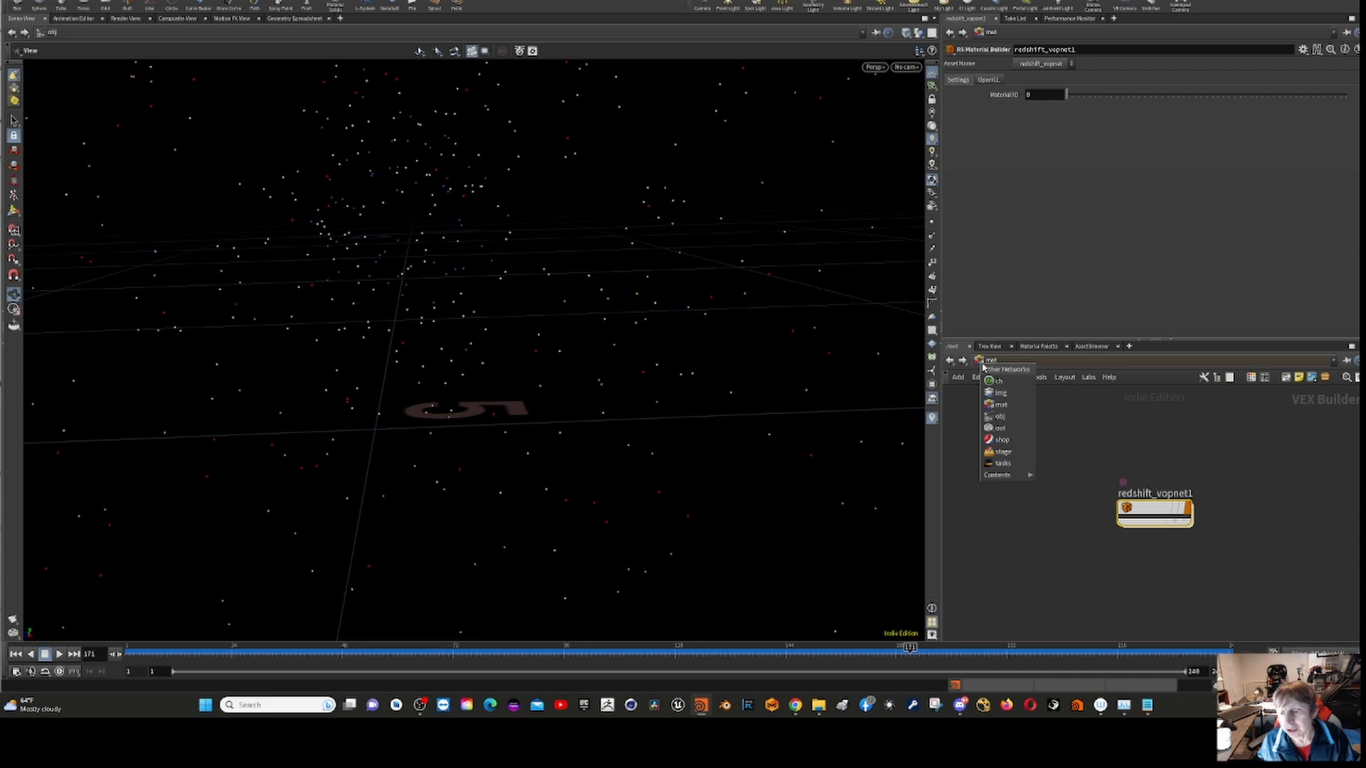
click(1006, 417)
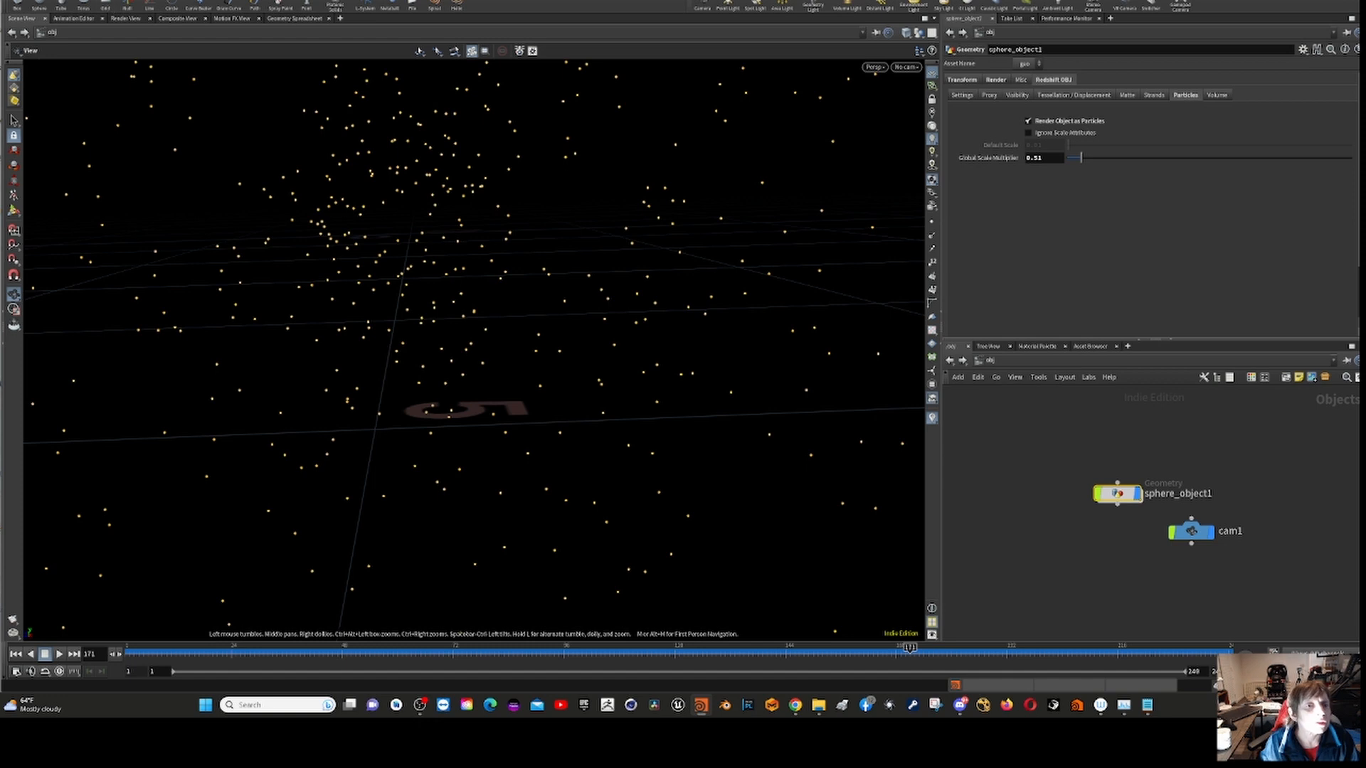
- Render the current particle frame in the Redshift Render View
click(188, 2)
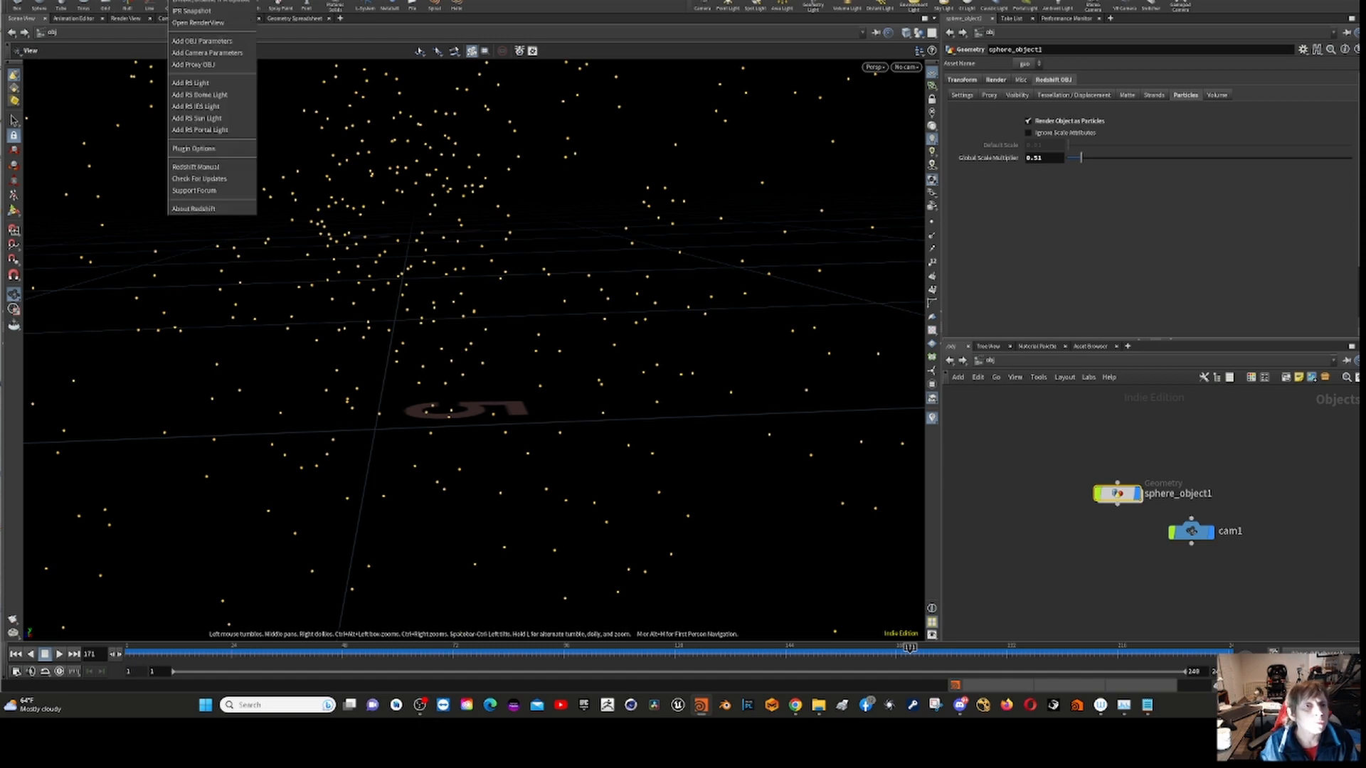
key(Escape)
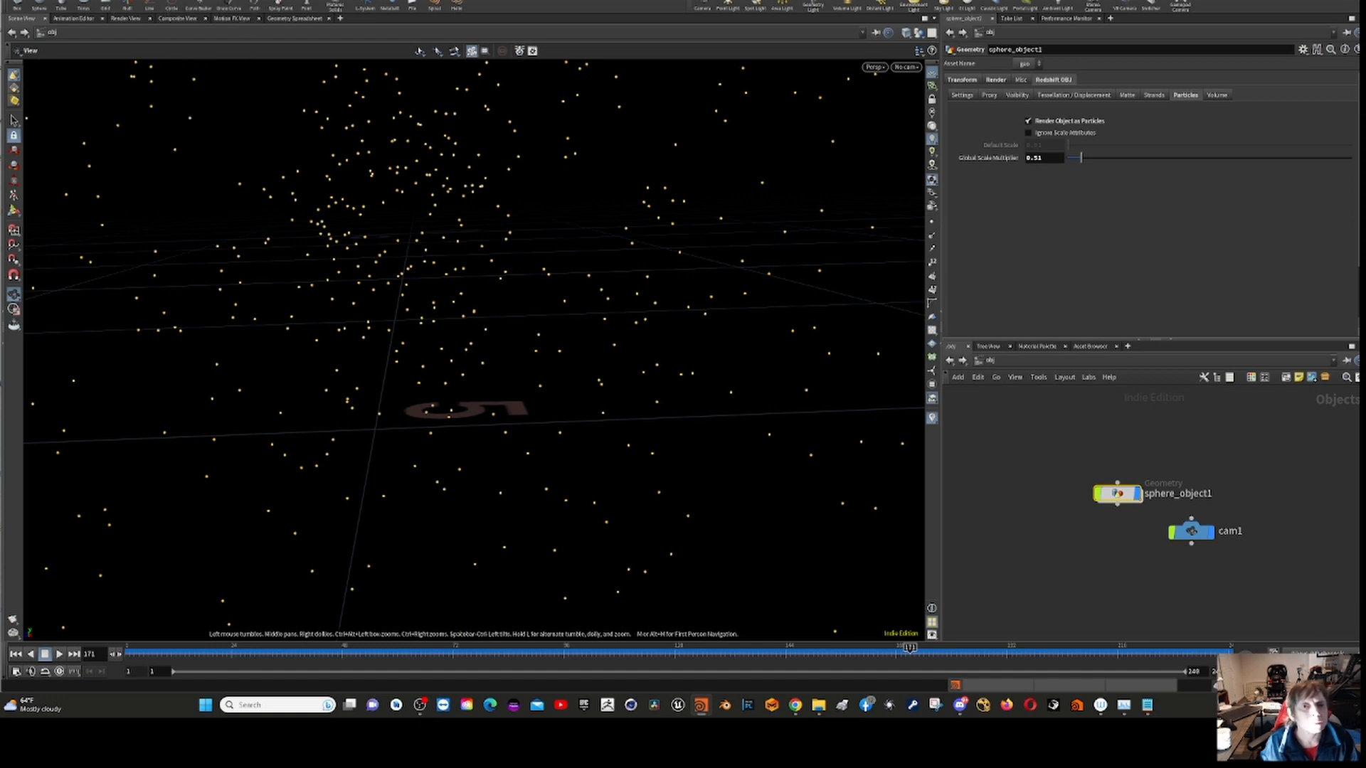
click(419, 1)
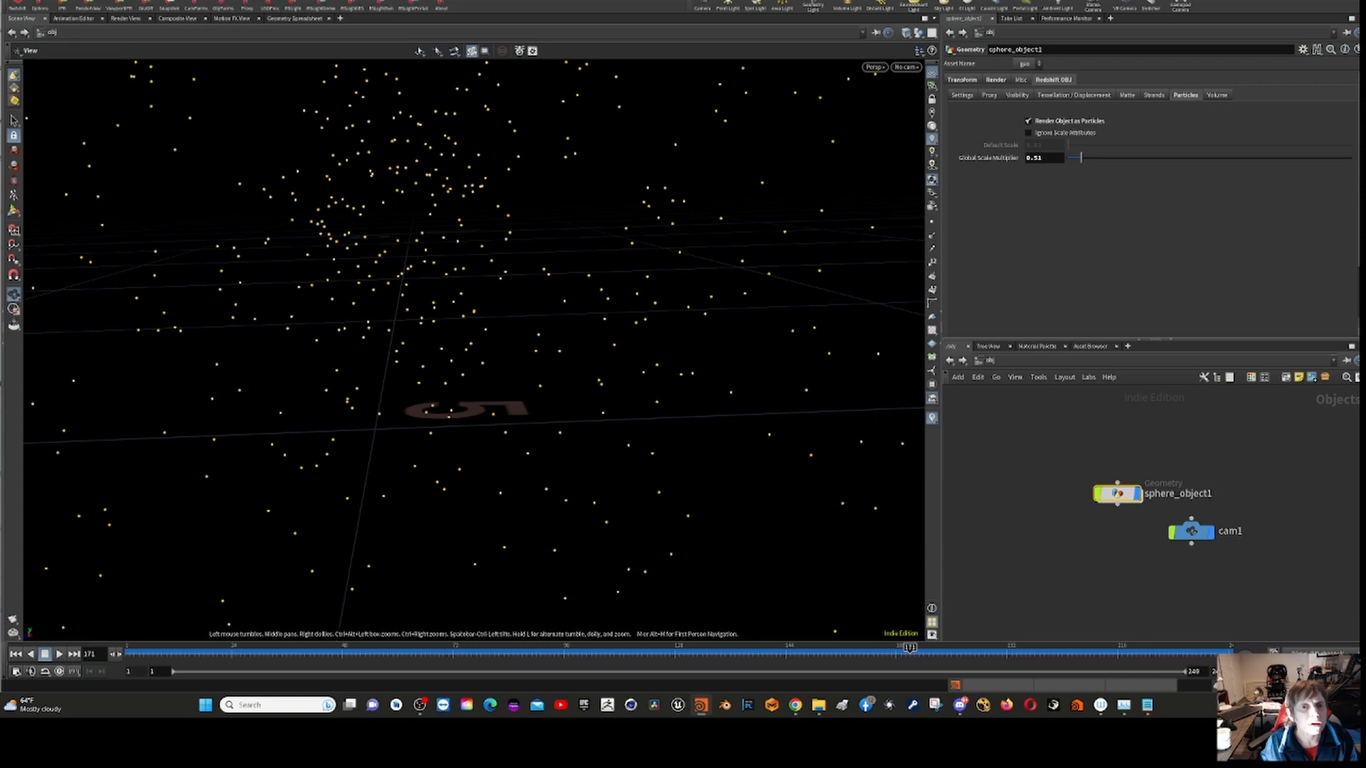
click(91, 4)
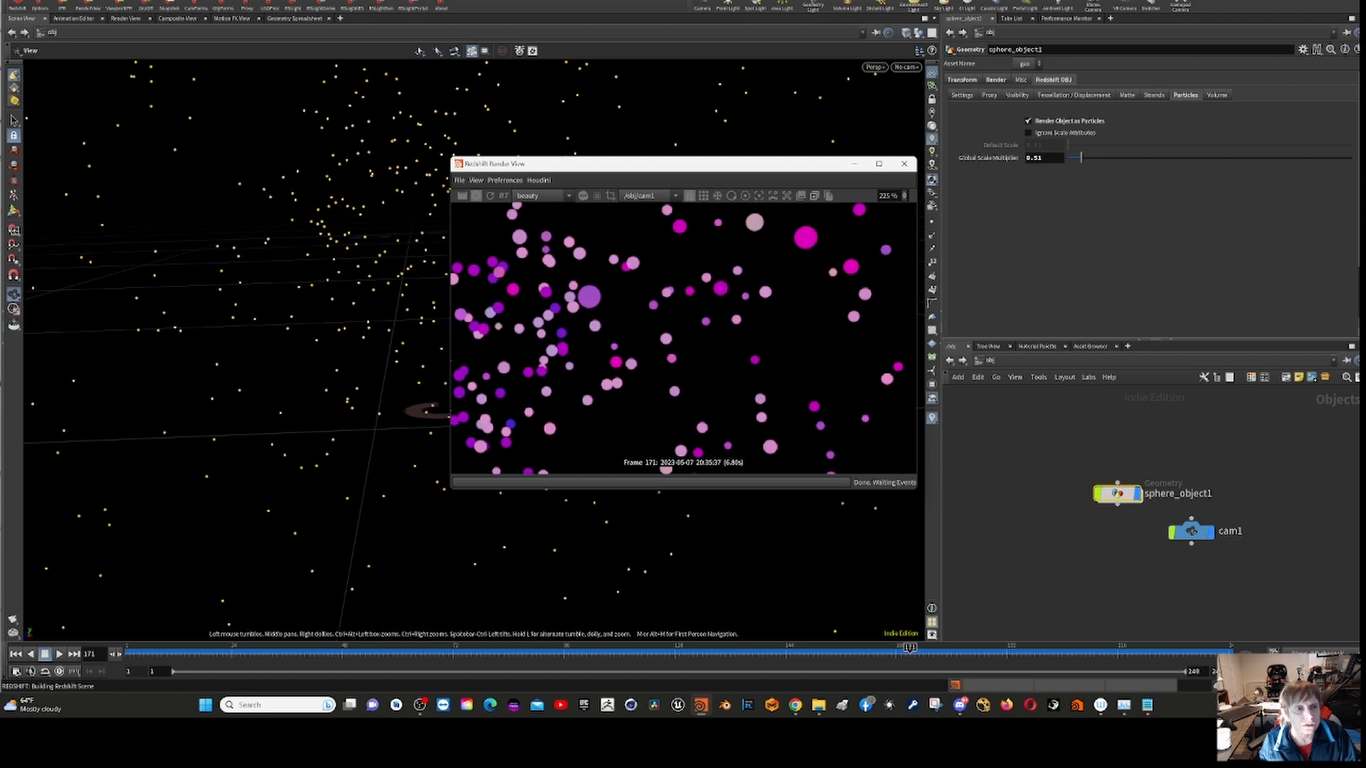
- Open the recent scene newtest.hiplc and save it, closing the leftover Redshift Render View
click(14, 3)
mouse_move(83, 15)
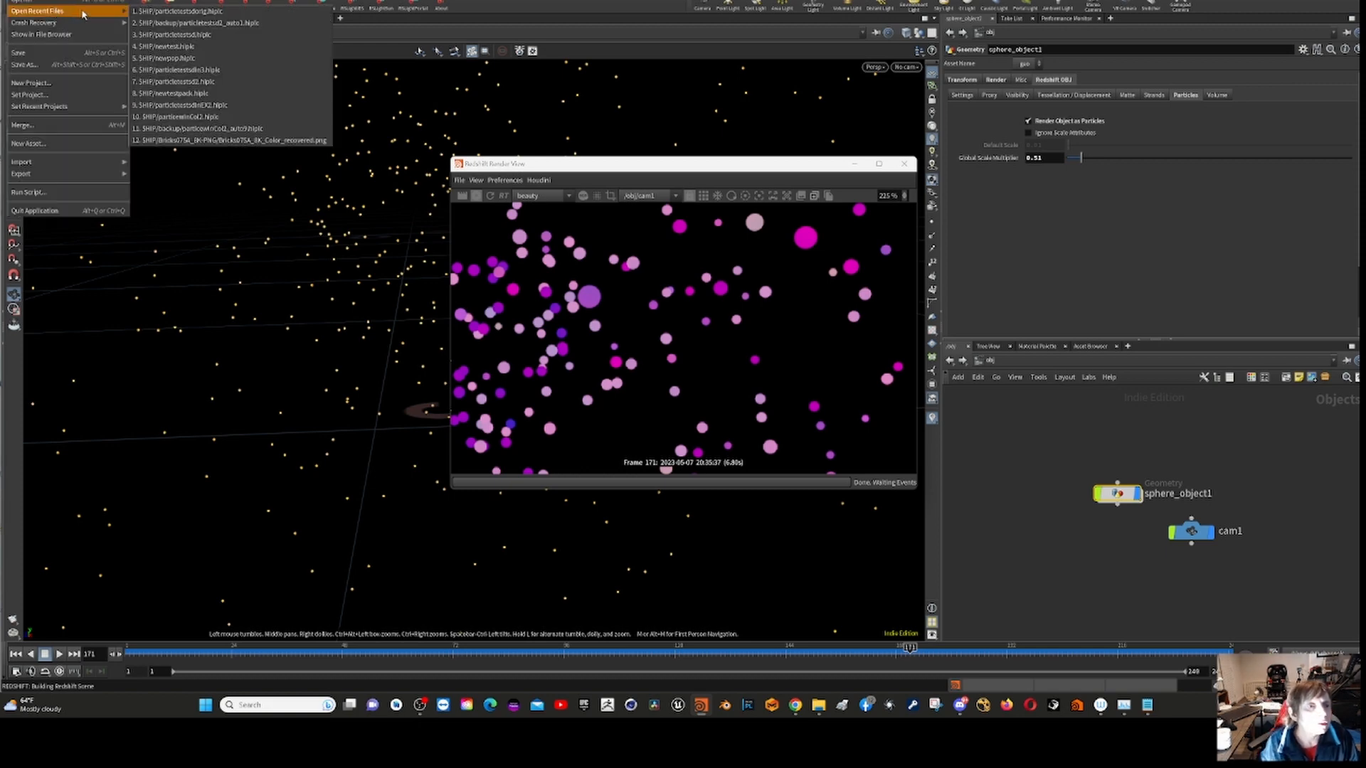
click(182, 47)
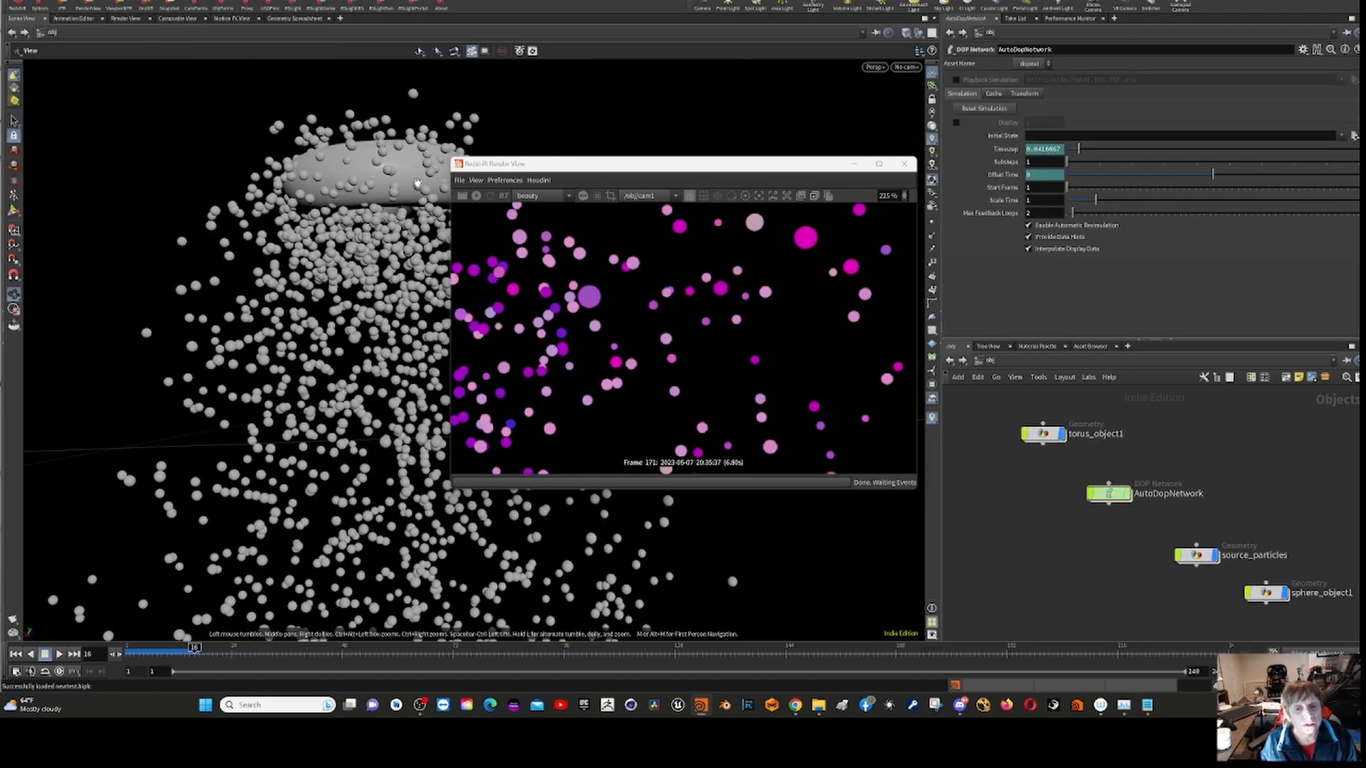
key(ctrl+s)
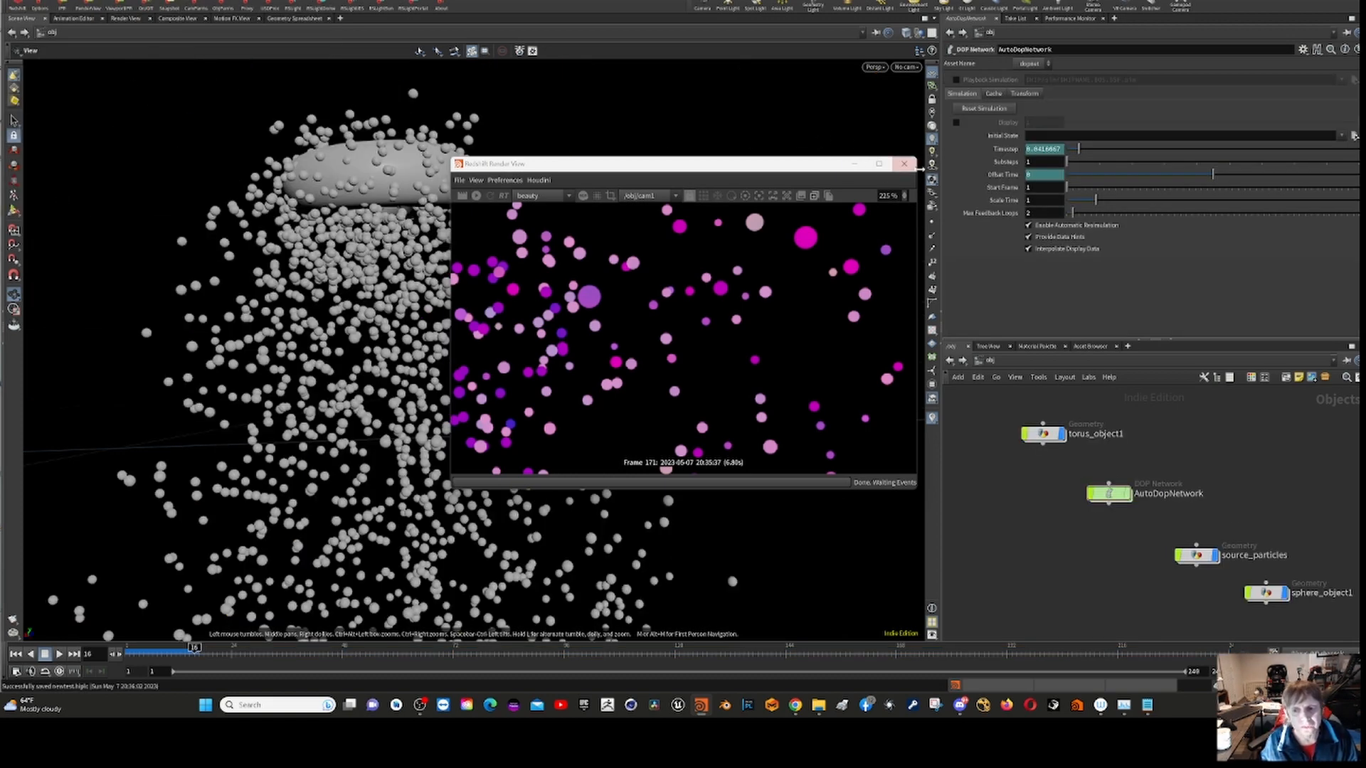
click(903, 163)
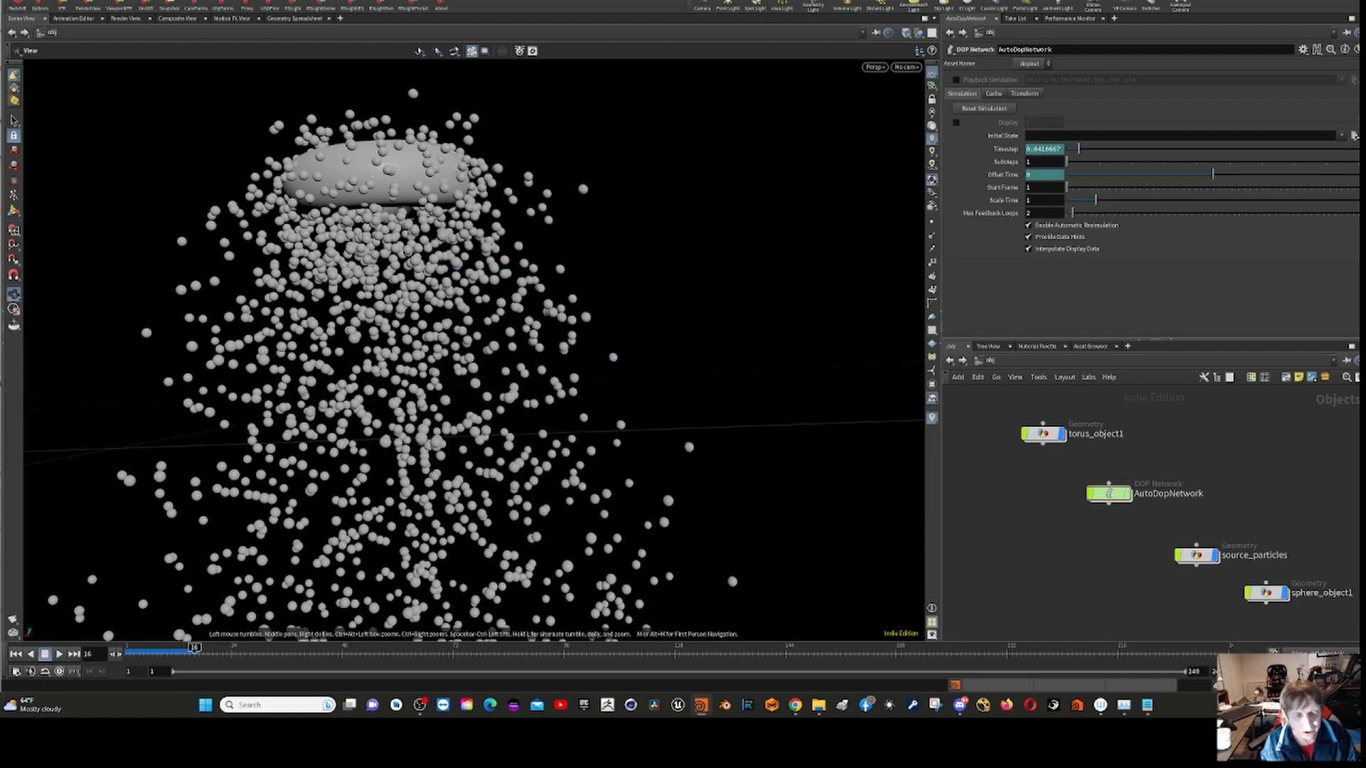
- Play the torus particle simulation from frame 1 and stop it at about frame 20
click(15, 654)
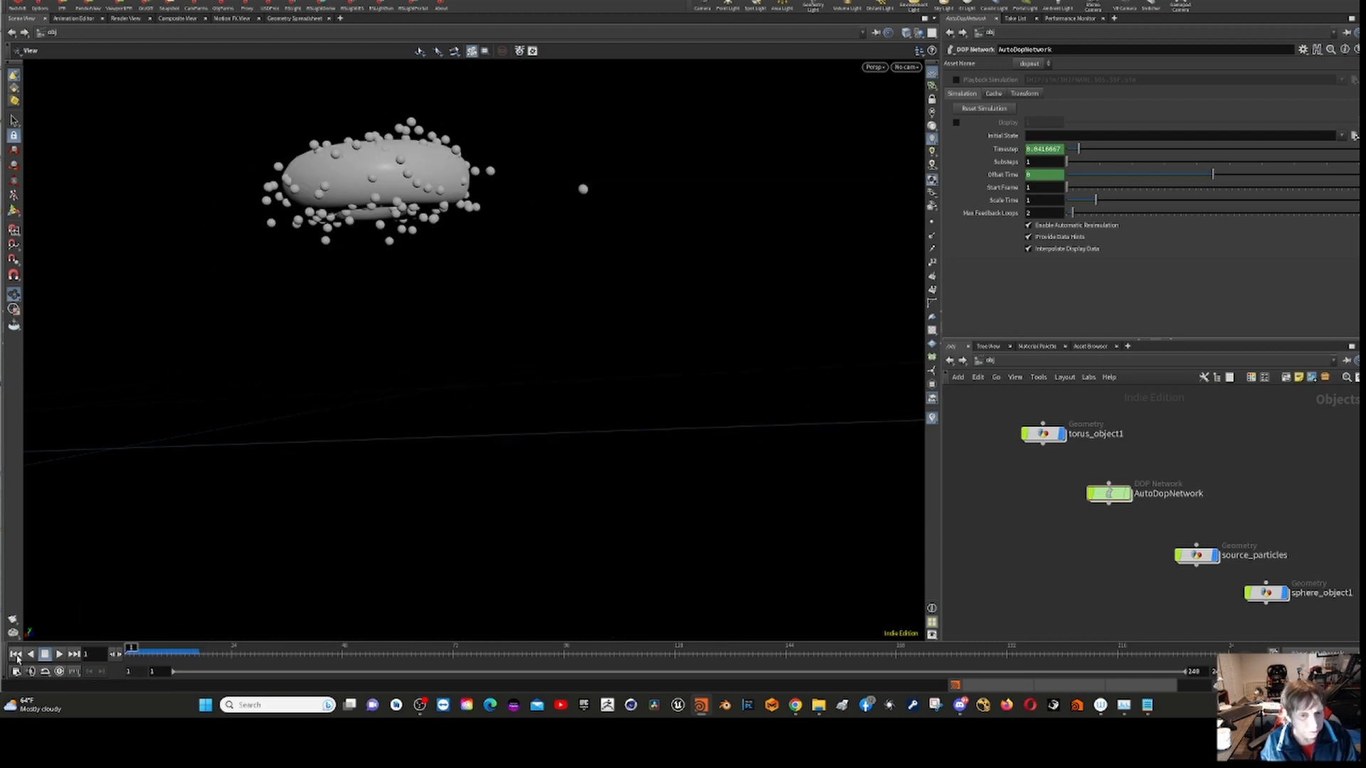
click(60, 654)
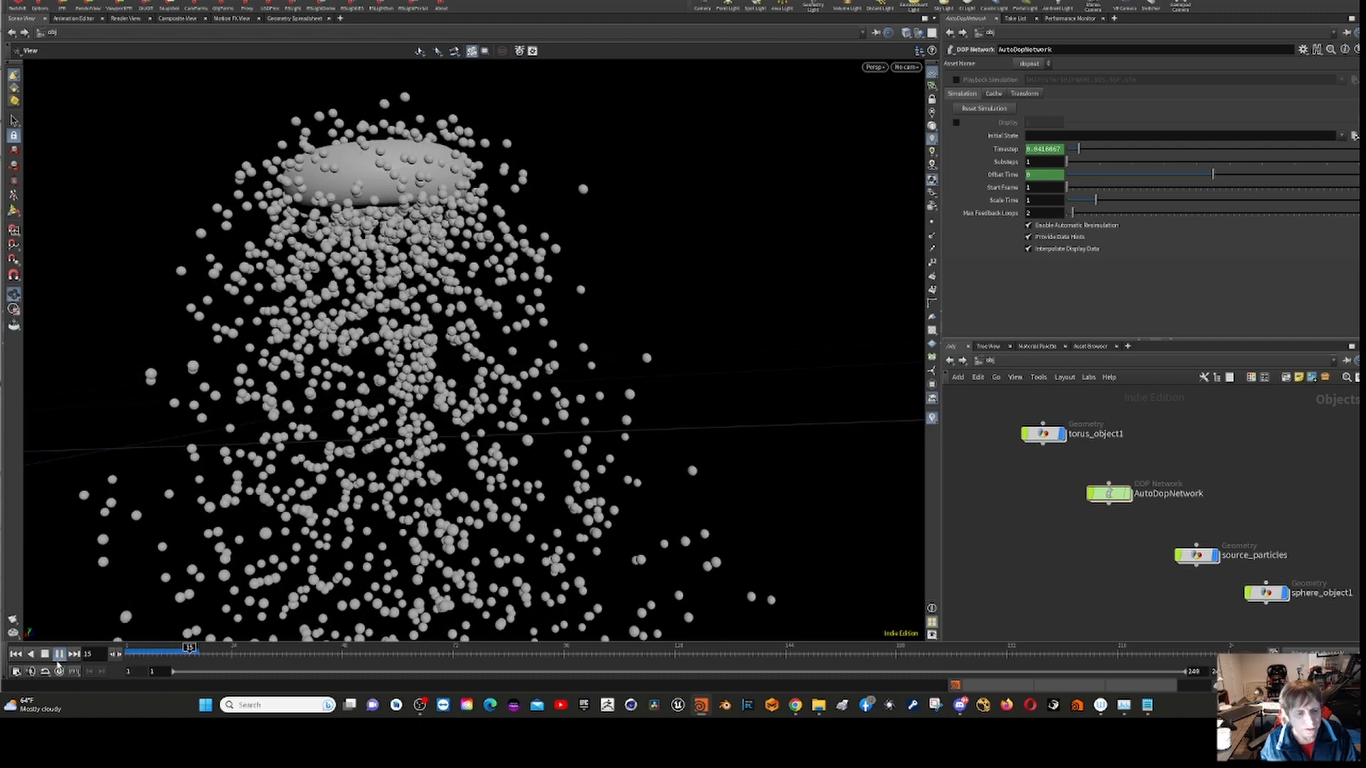
click(59, 654)
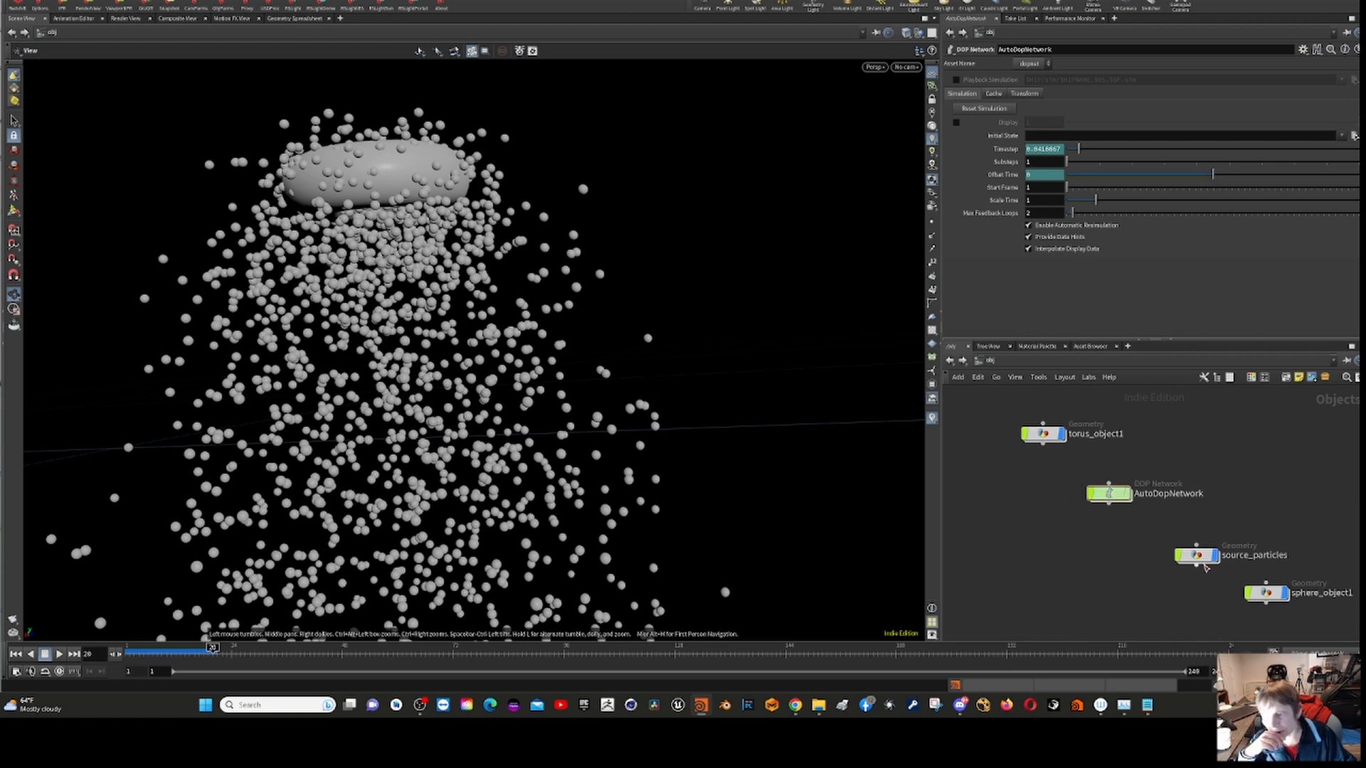
- Inspect the object_merge1 and import_source settings inside source_particles, and save the scene
double_click(1198, 558)
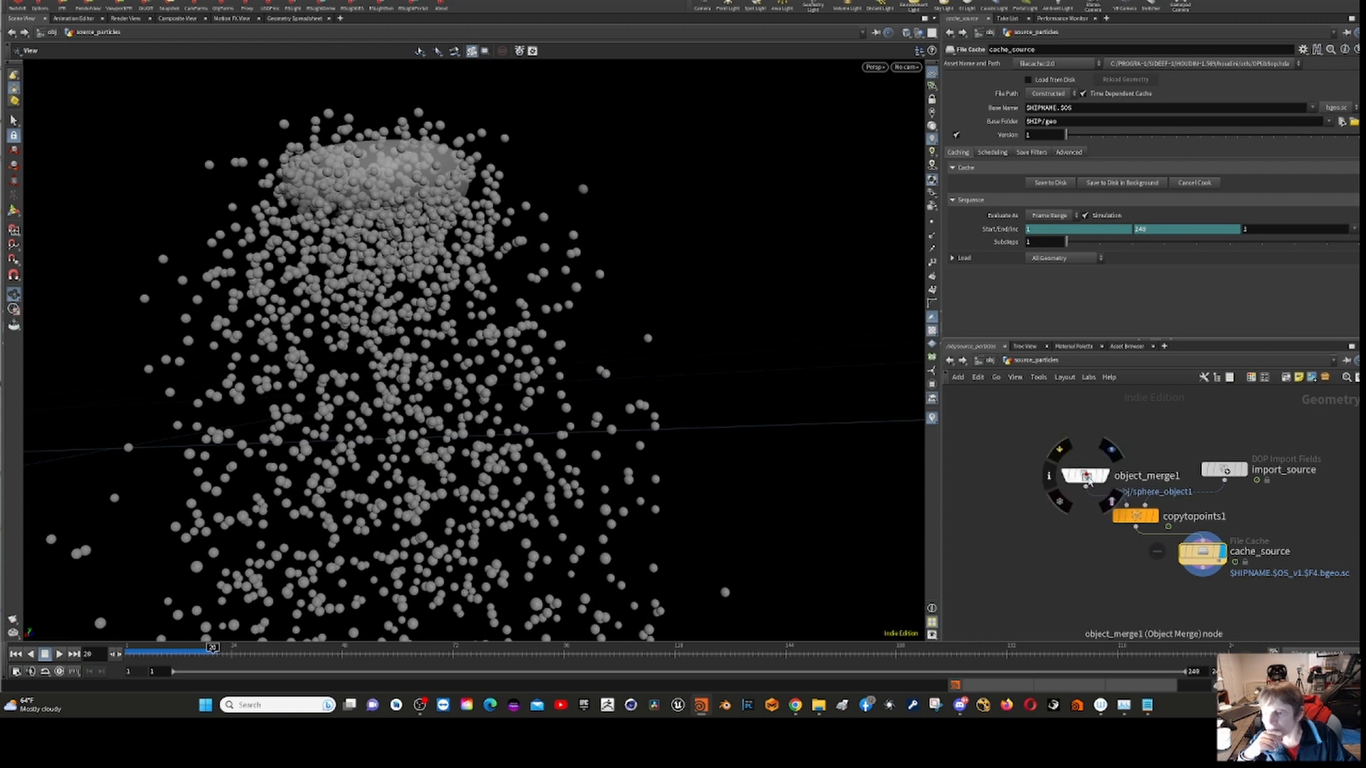
click(1085, 476)
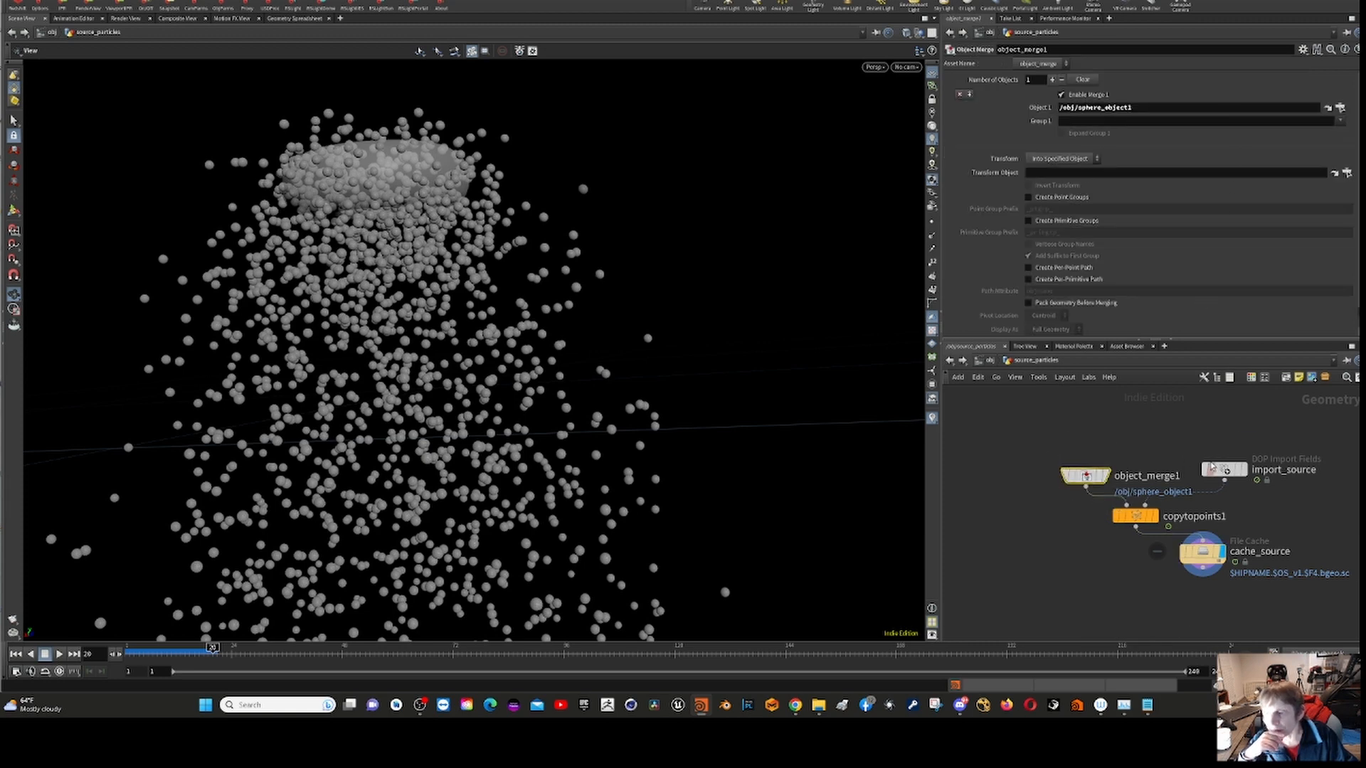
mouse_move(1225, 472)
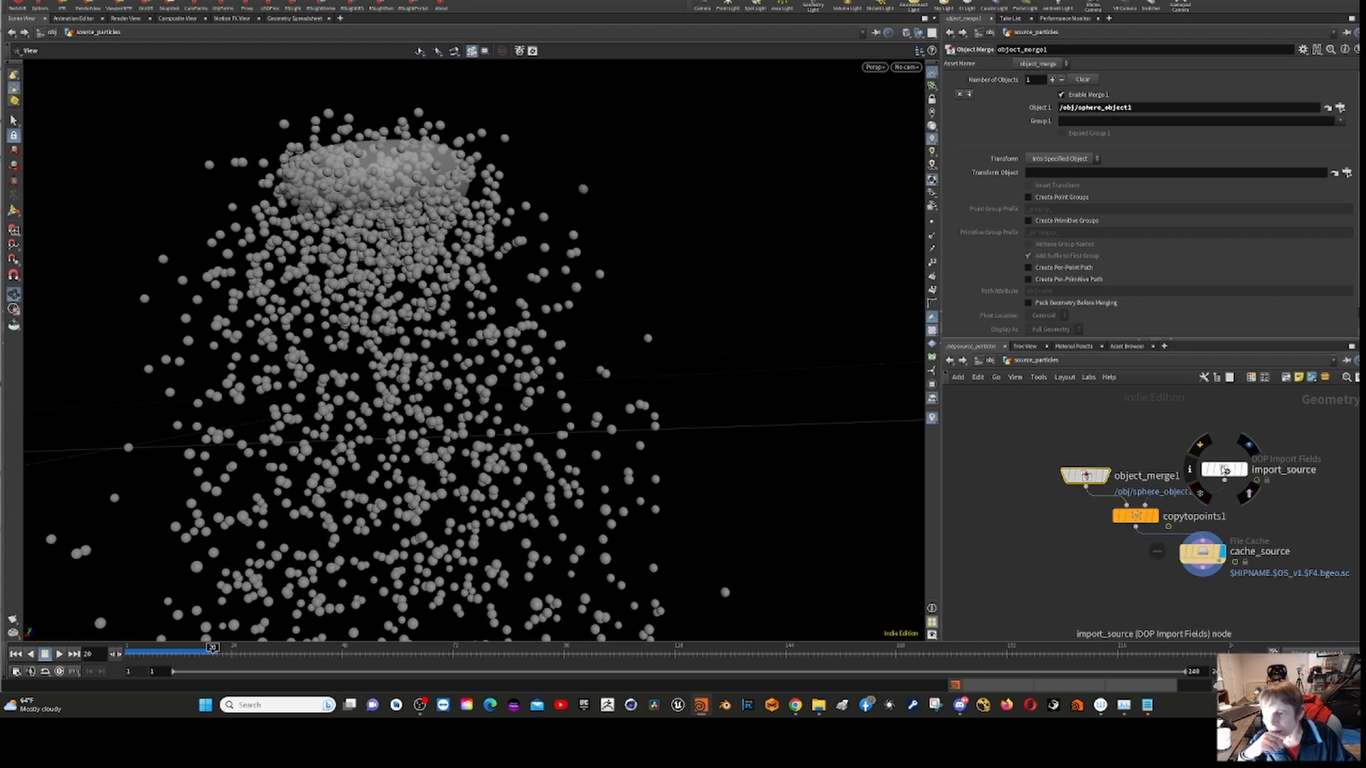
click(1224, 470)
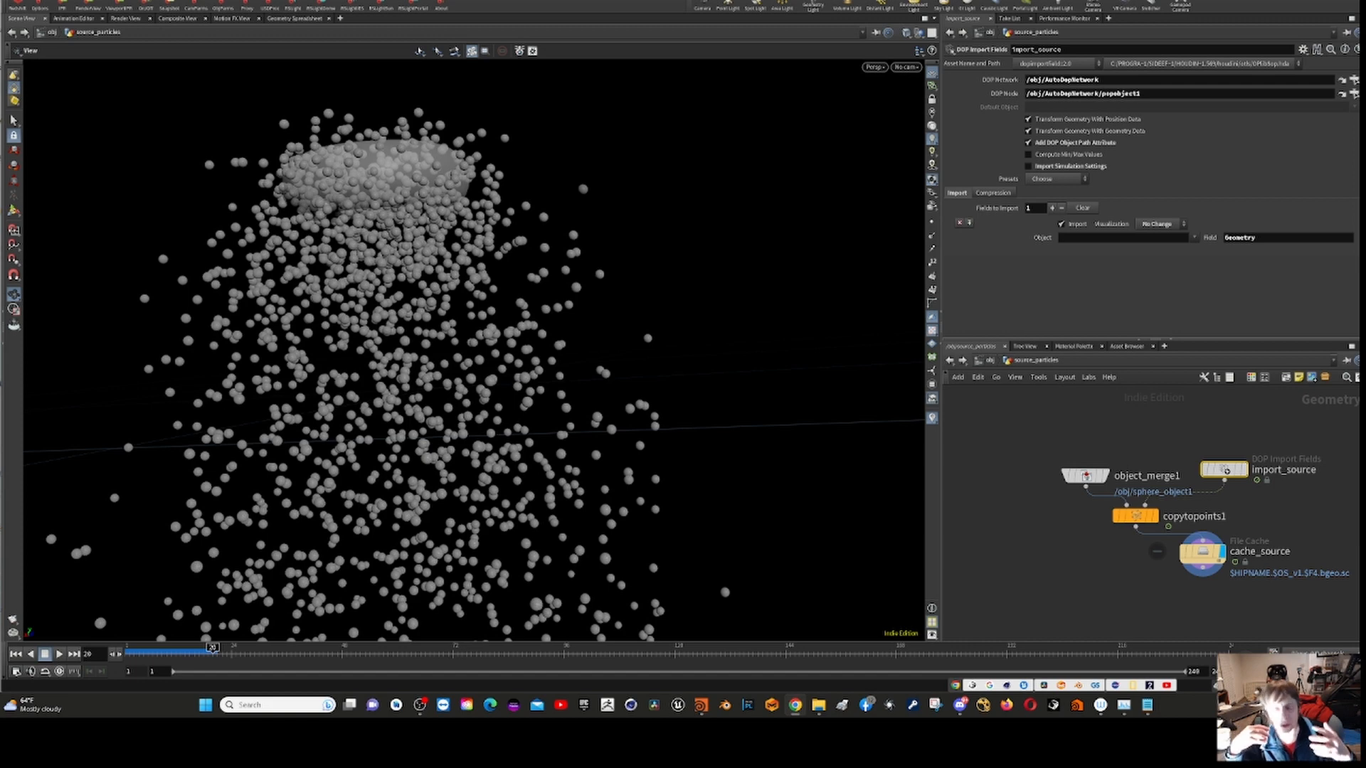
key(ctrl+s)
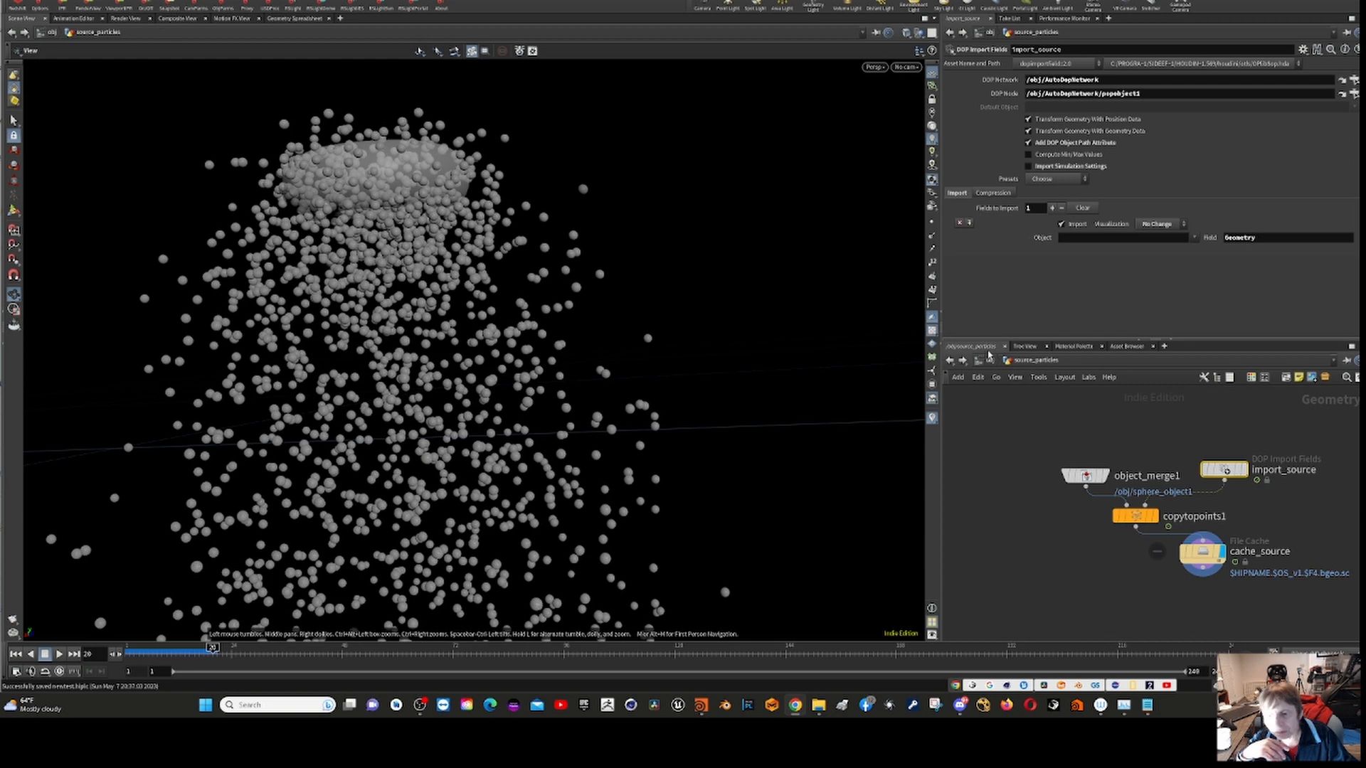
- Inspect the sphere settings inside sphere_object1 and return to the obj network
click(989, 363)
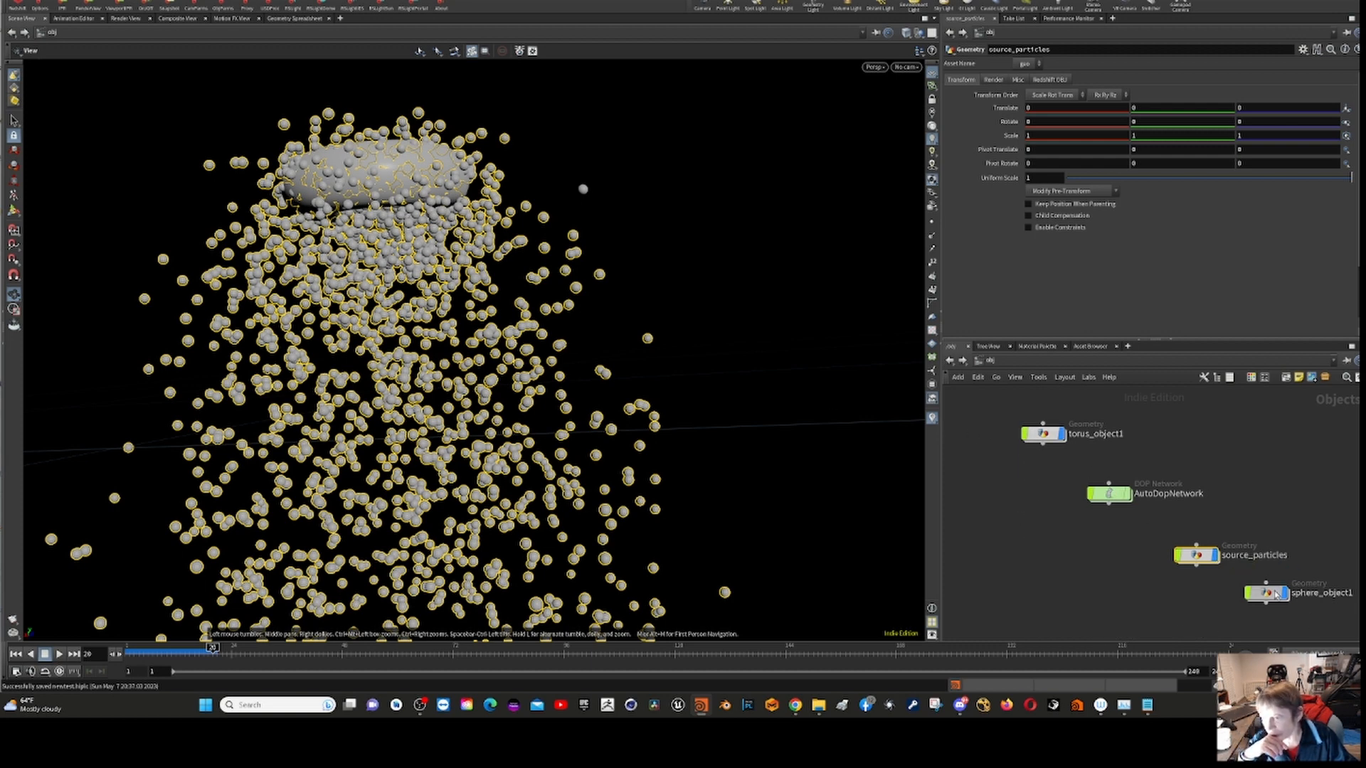
double_click(1280, 592)
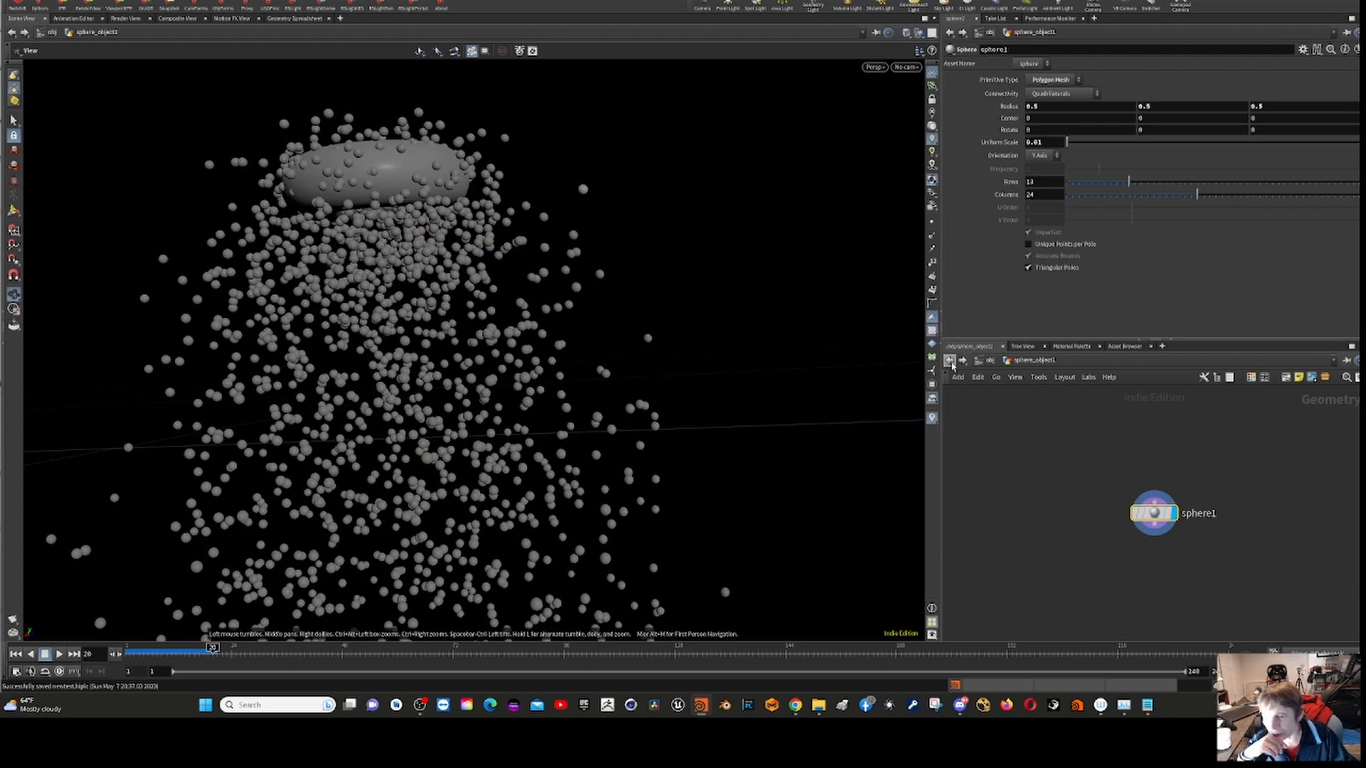
click(950, 361)
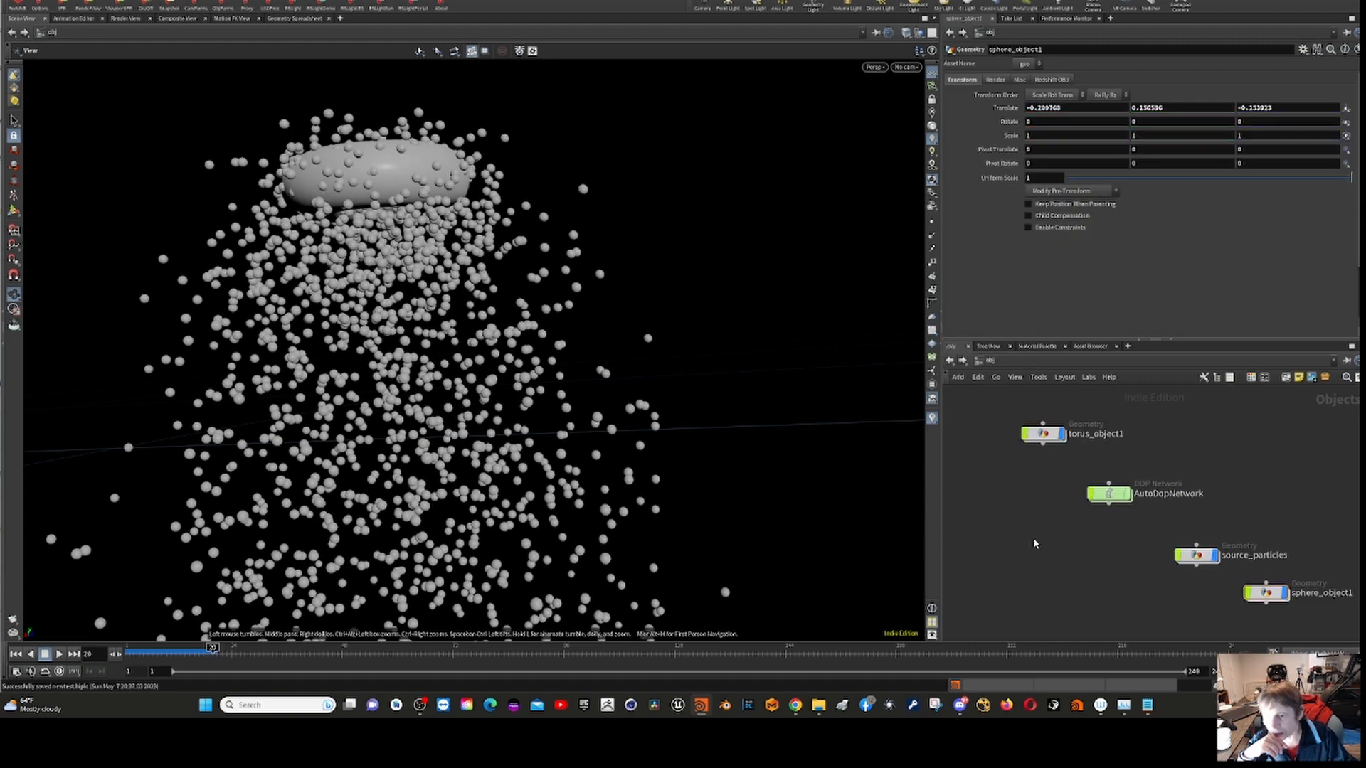
- Add a Tube (Create) object to the obj network
key(Tab)
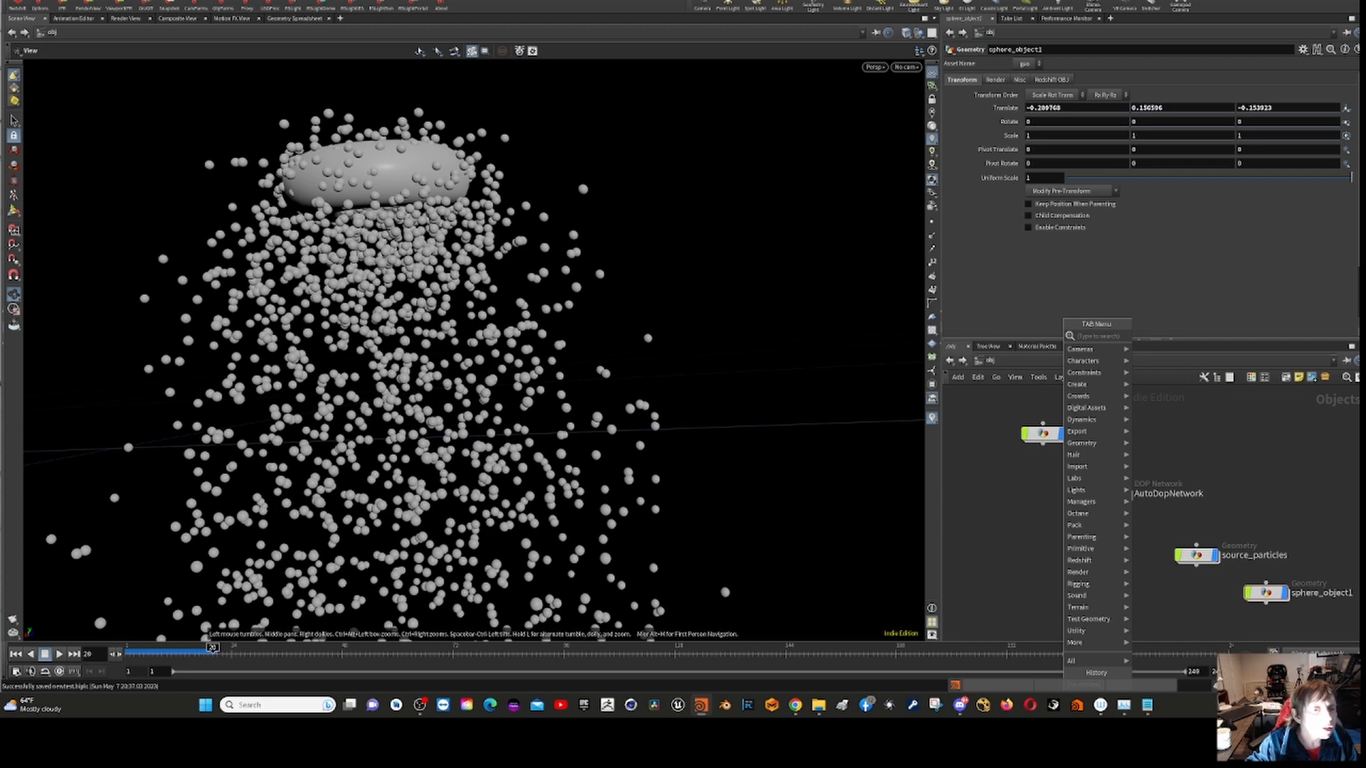
key(Escape)
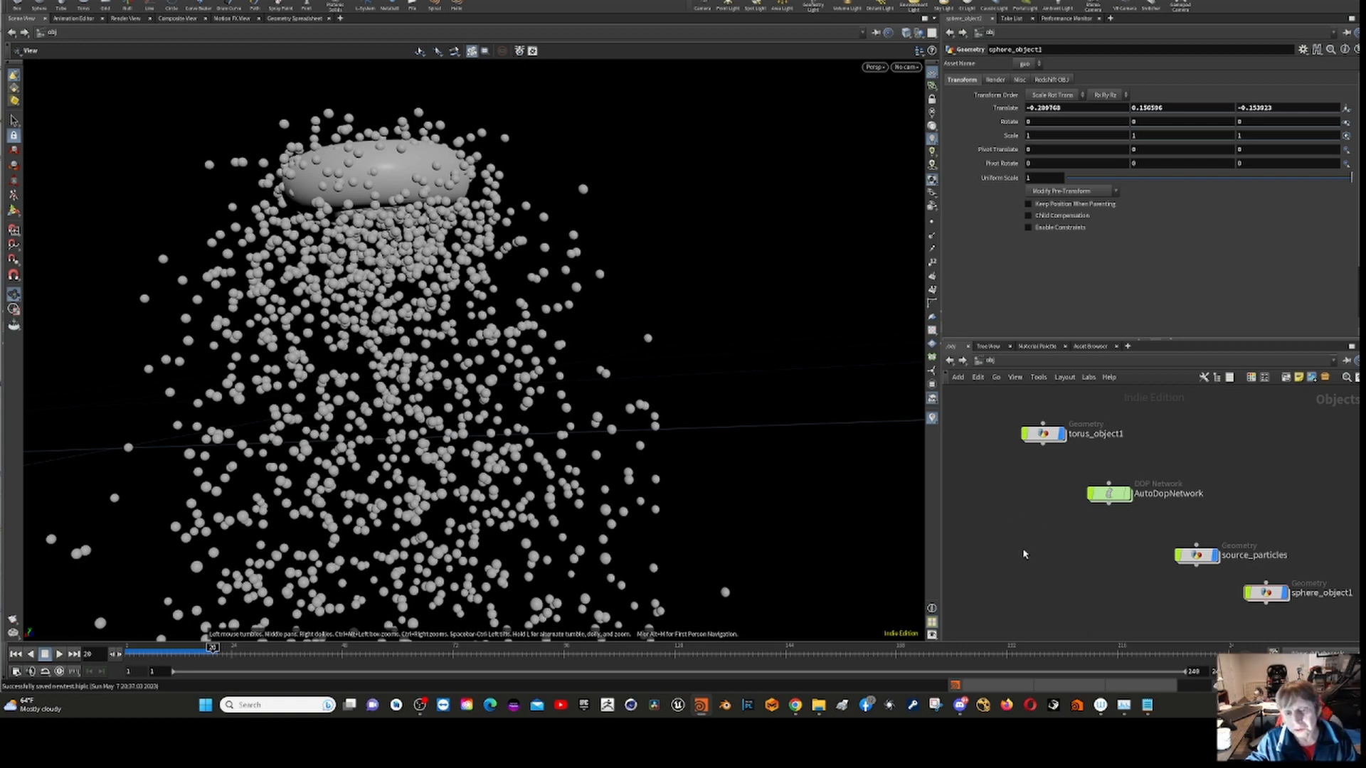
key(Tab)
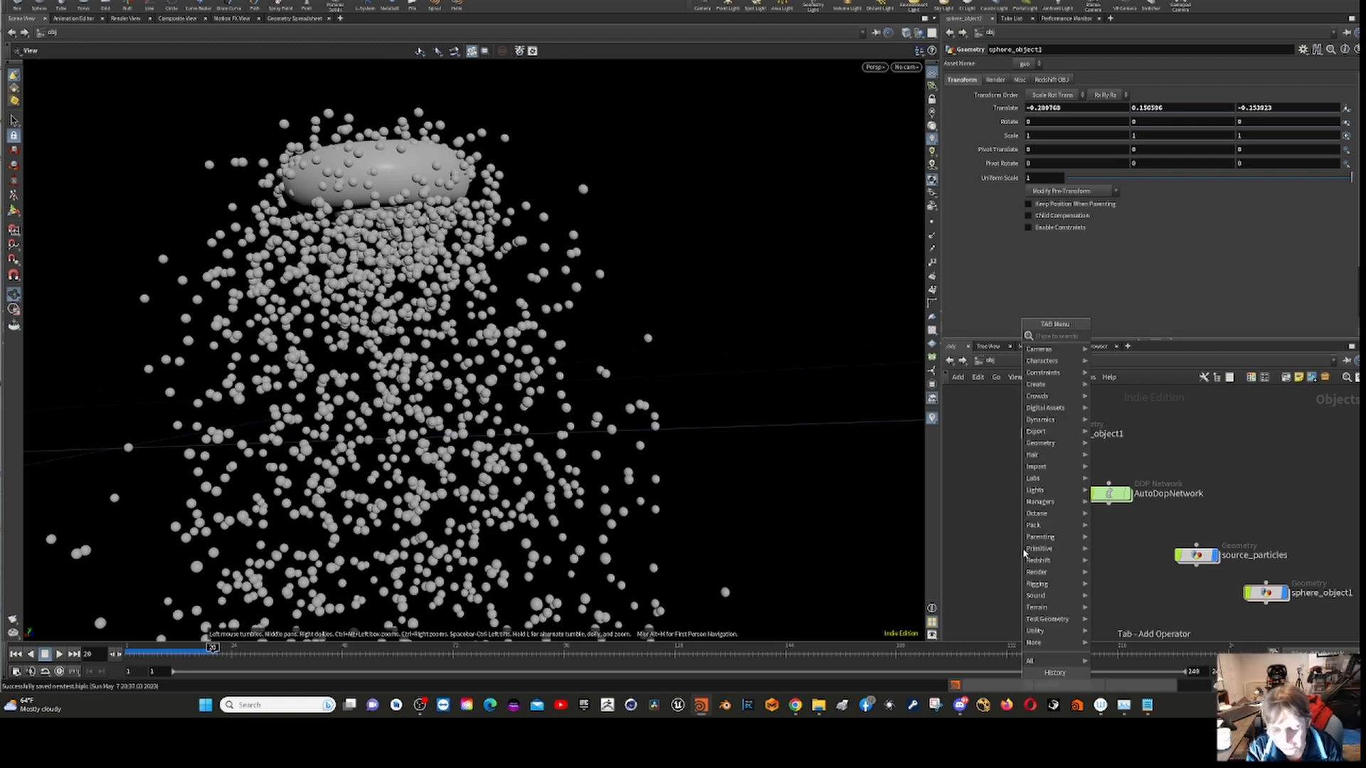
text(tu)
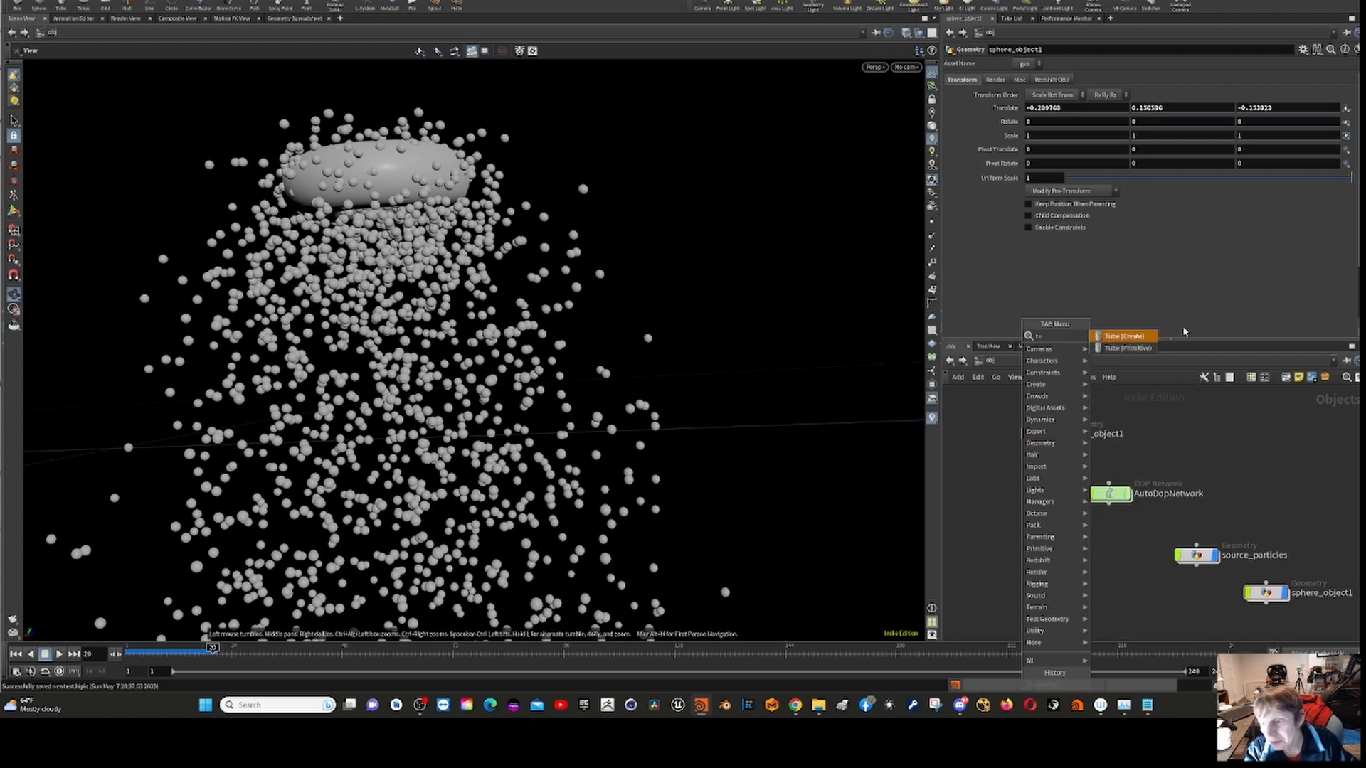
click(1130, 339)
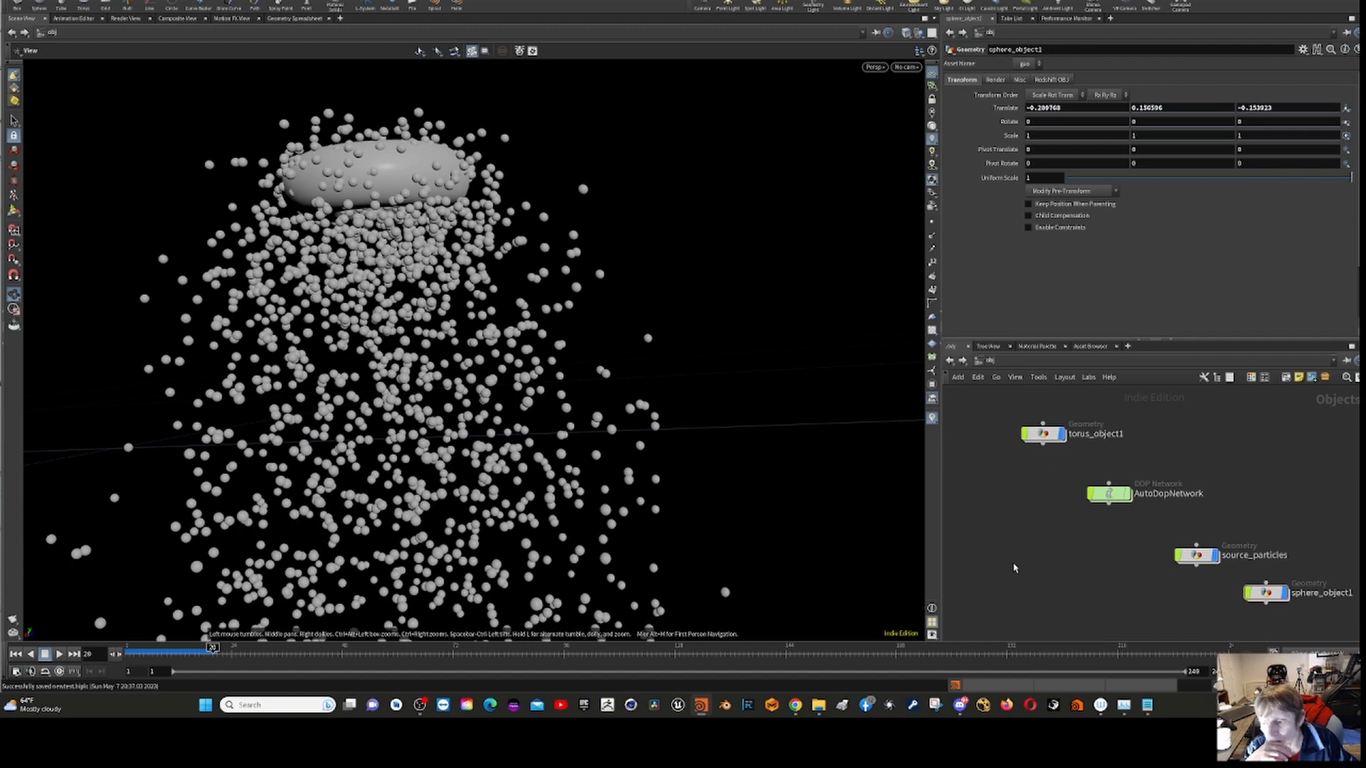
- Place the tube's node below torus_object1 in the network and open its geometry level to show the tube parameters
scroll(698, 427, down, 10)
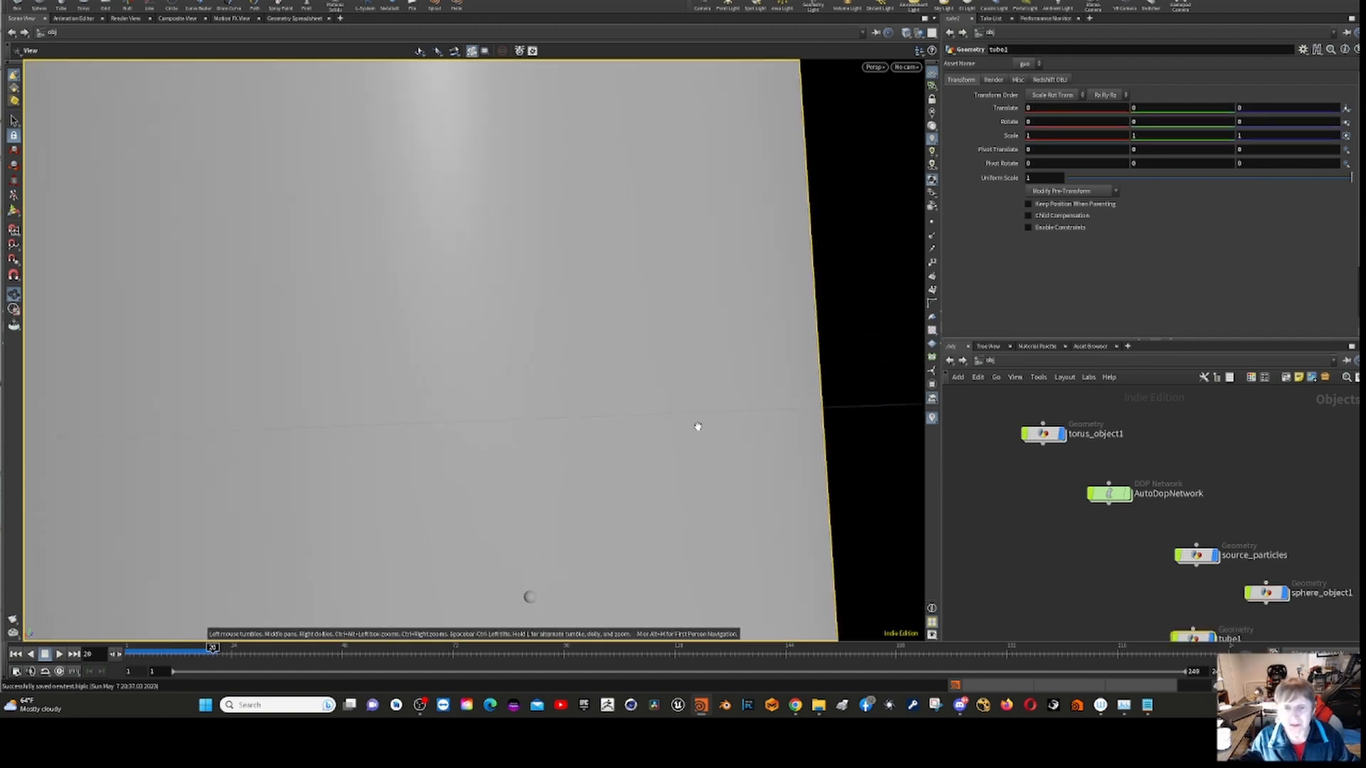
drag(753, 501, 854, 491)
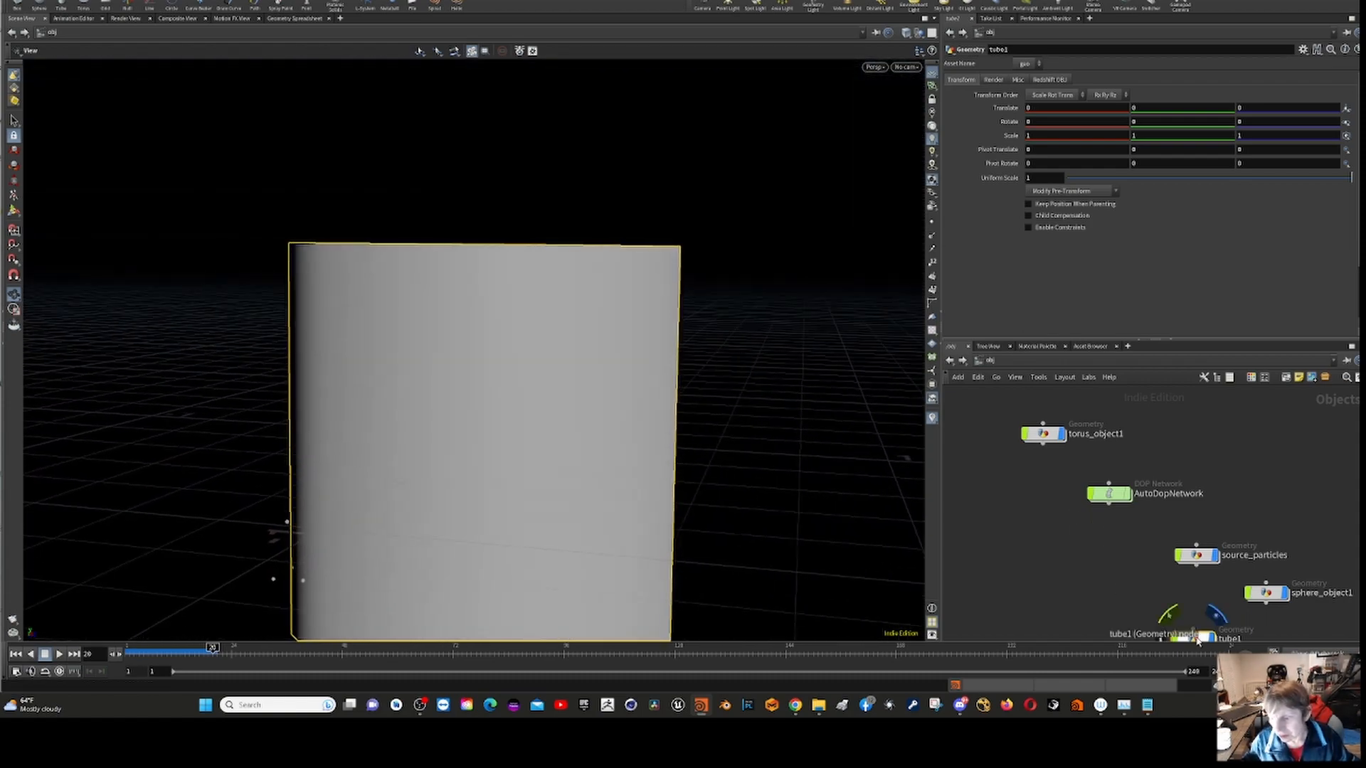
drag(1194, 638, 1014, 526)
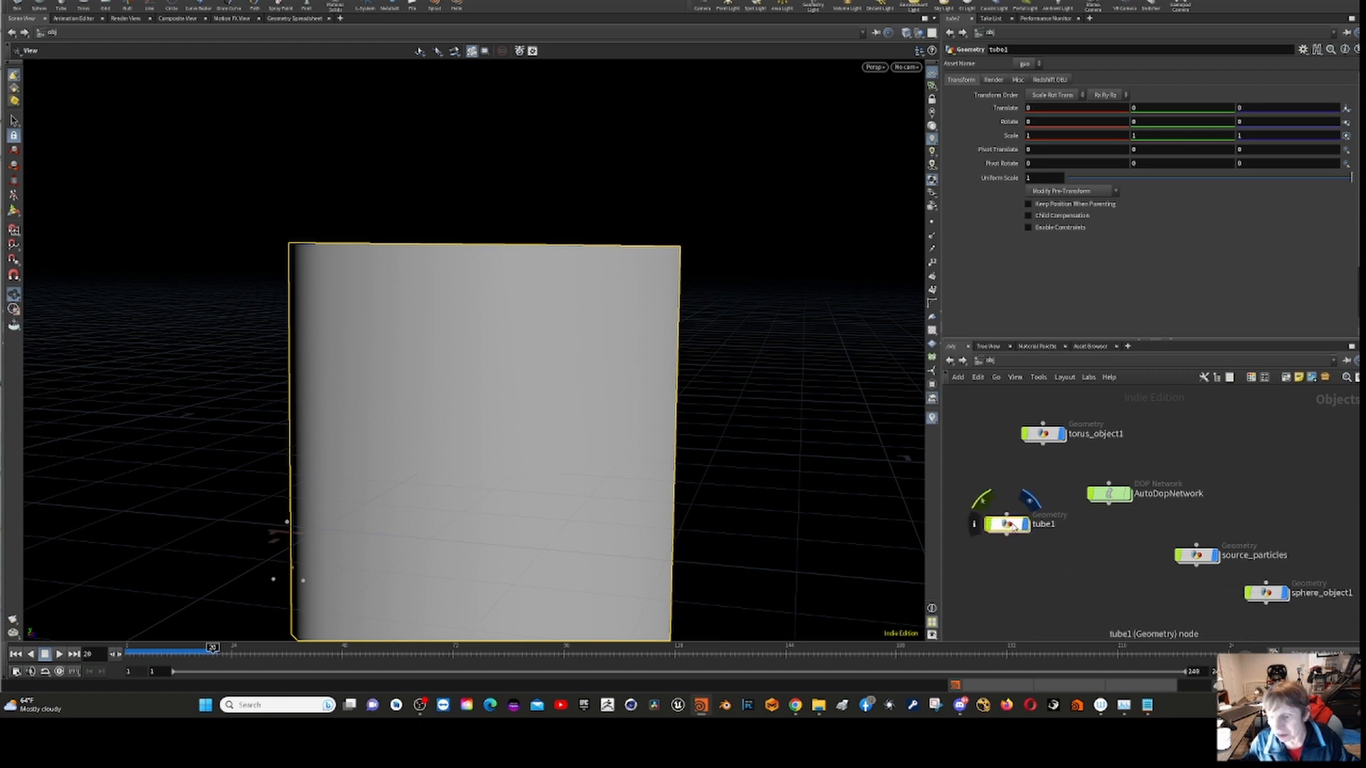
double_click(1009, 525)
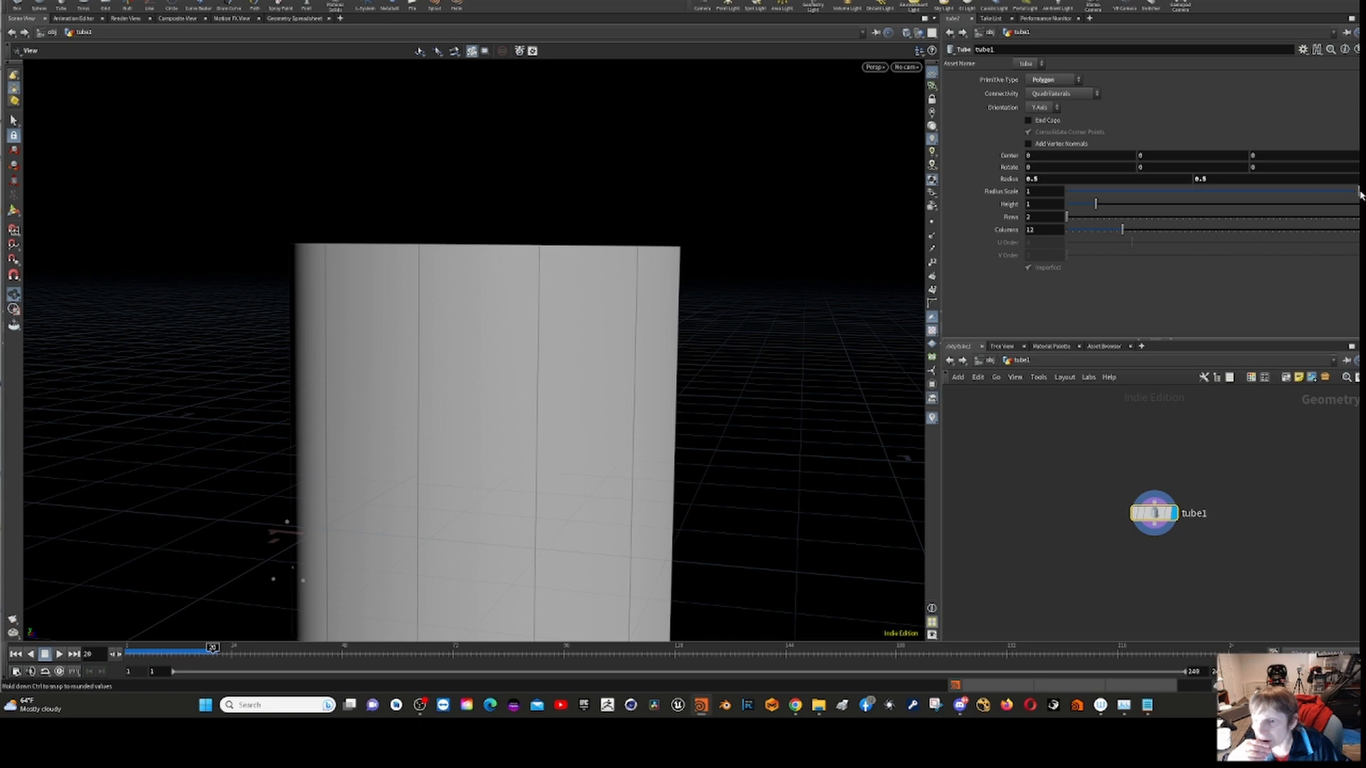
- Shrink the tube to a radius scale of 0.038 and a height of 0.05
drag(1359, 192, 1094, 267)
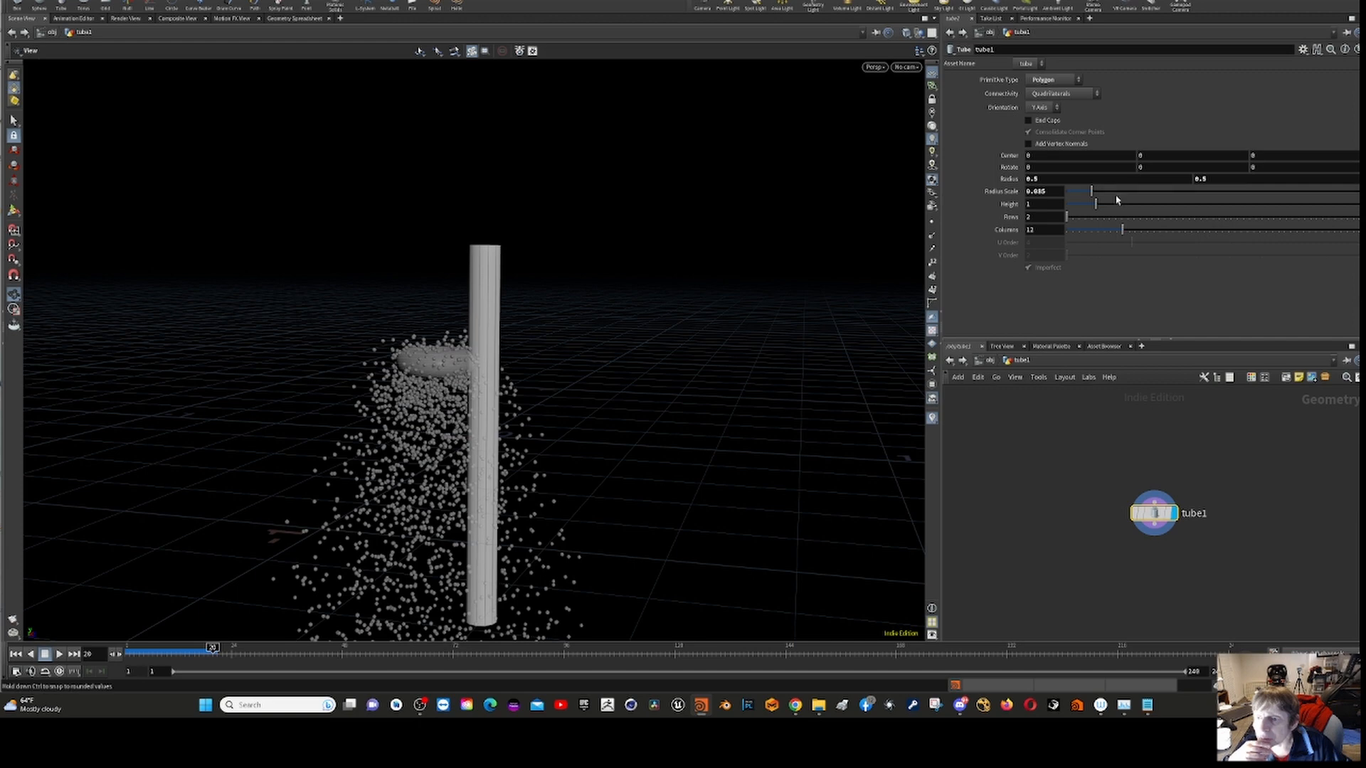
mouse_move(1097, 206)
mouse_down()
mouse_move(1069, 221)
mouse_move(1088, 199)
mouse_up()
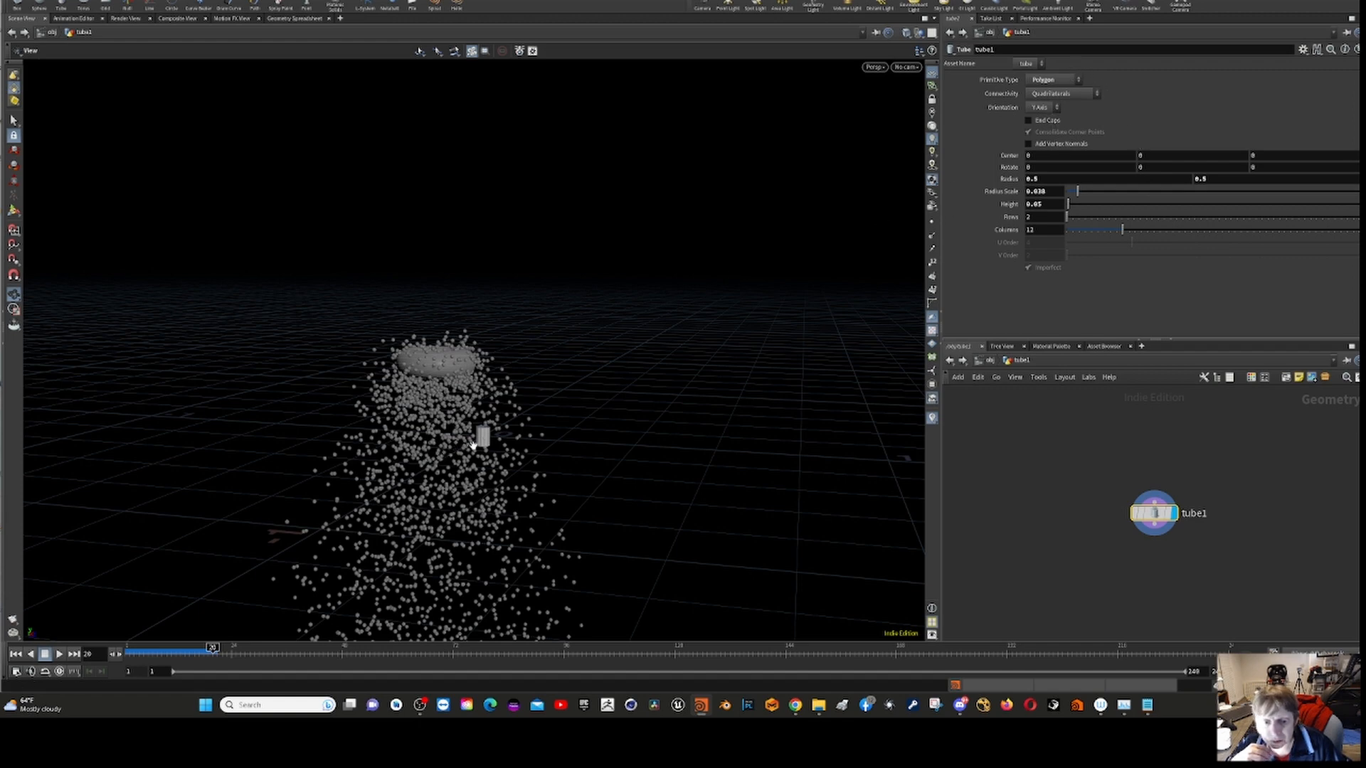
drag(484, 436, 555, 413)
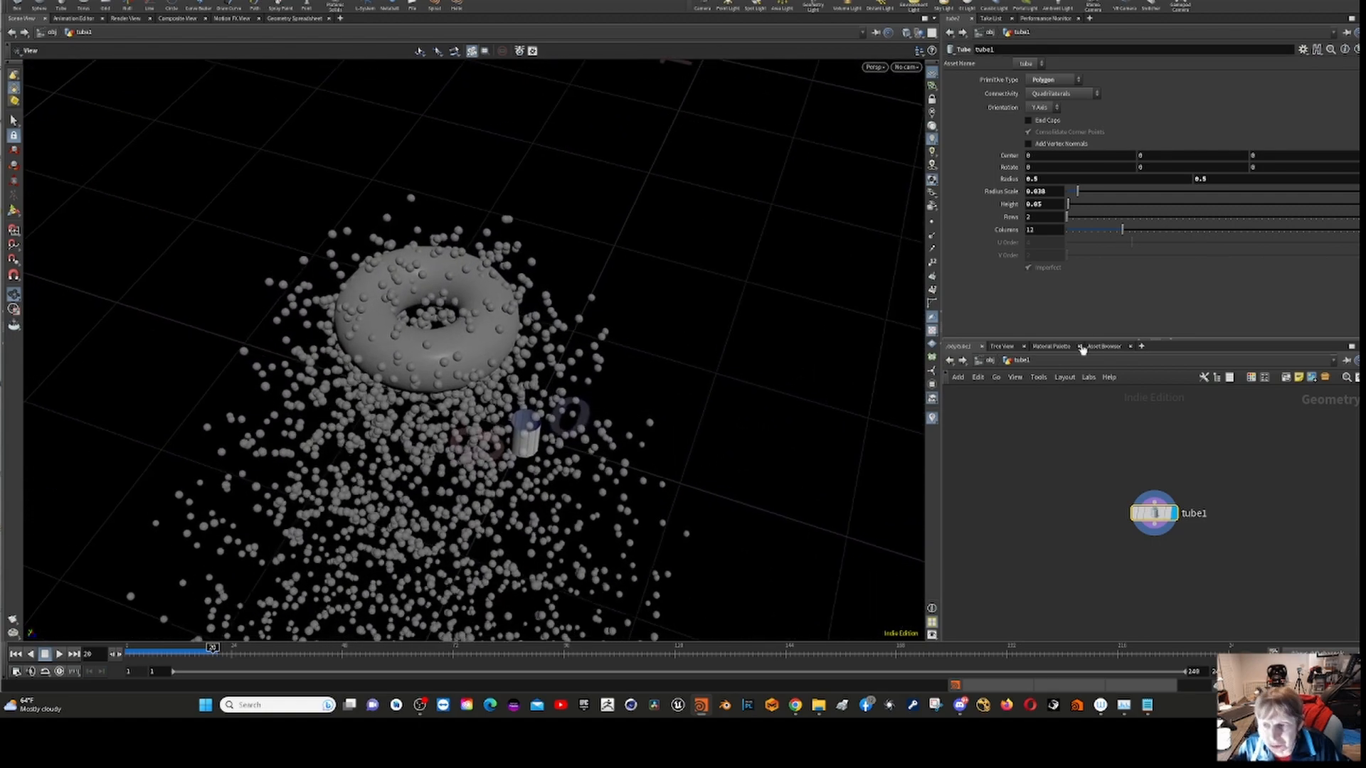
- Enable end caps and vertex normals on the tube, and save the scene
click(1028, 120)
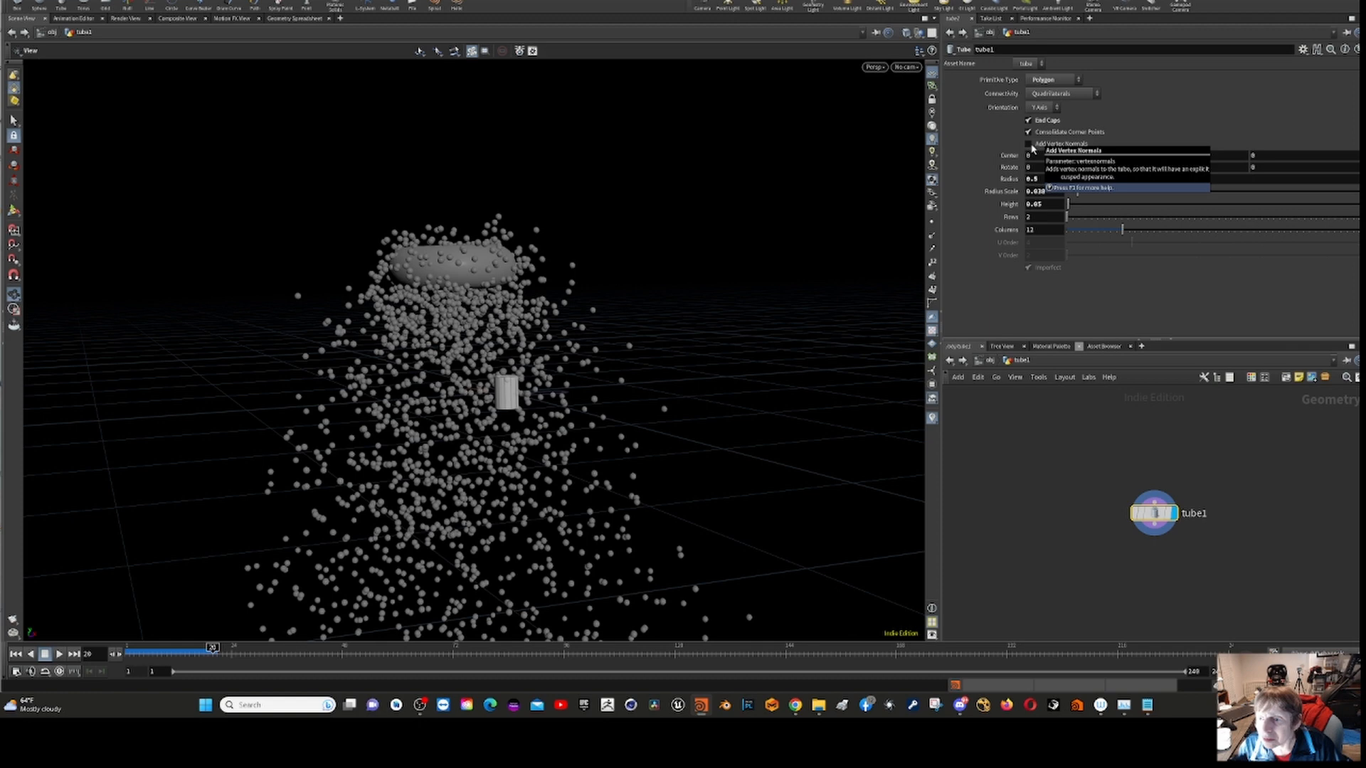
key(ctrl+s)
click(1029, 145)
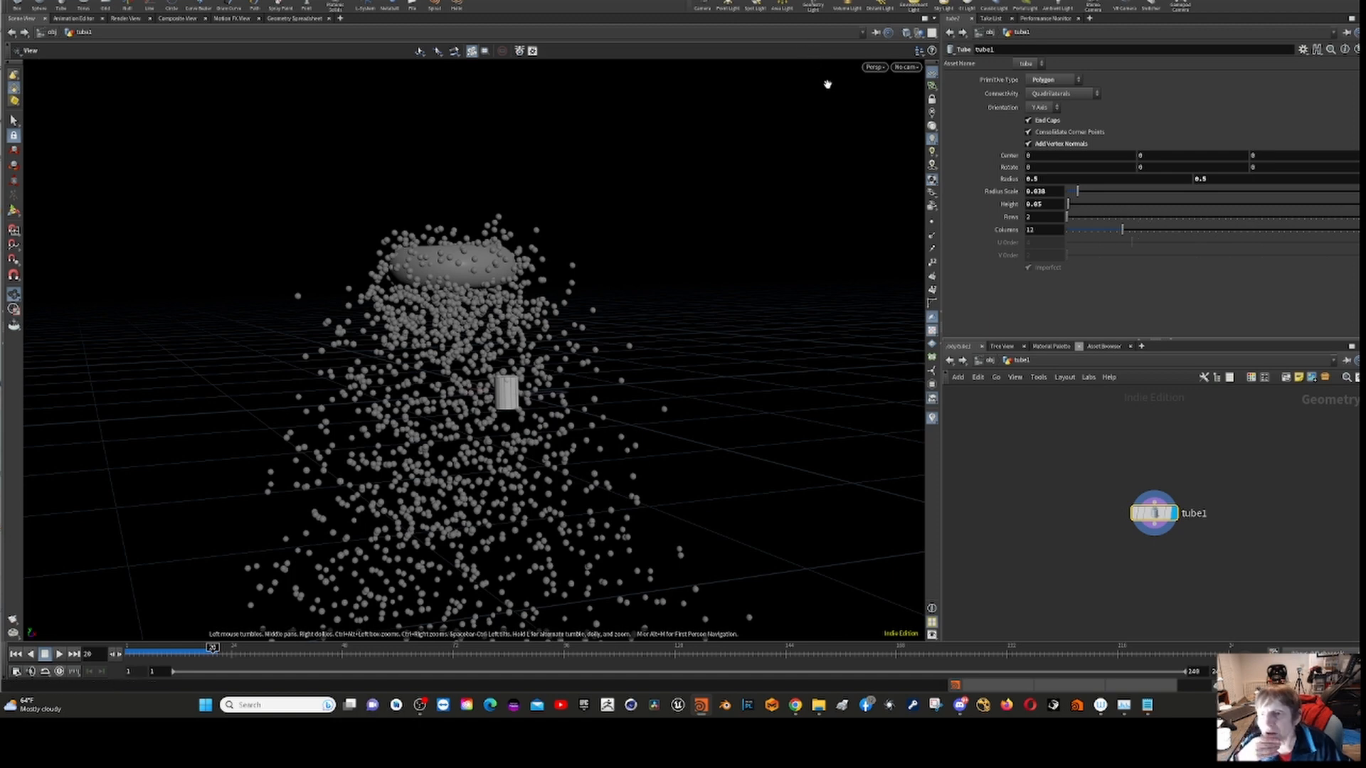
- Point object_merge1 inside source_particles to /obj/tube1 so that the tube is copied onto the particles
click(989, 362)
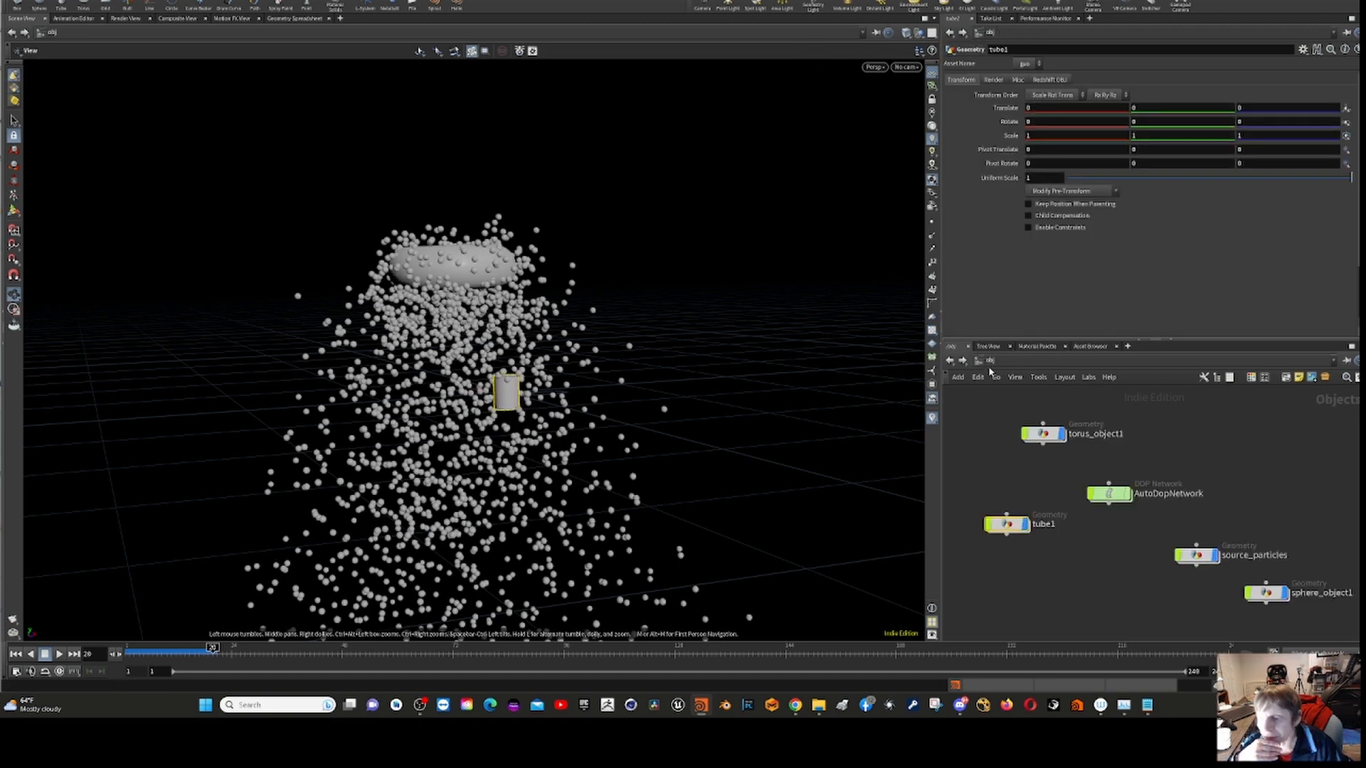
double_click(1199, 558)
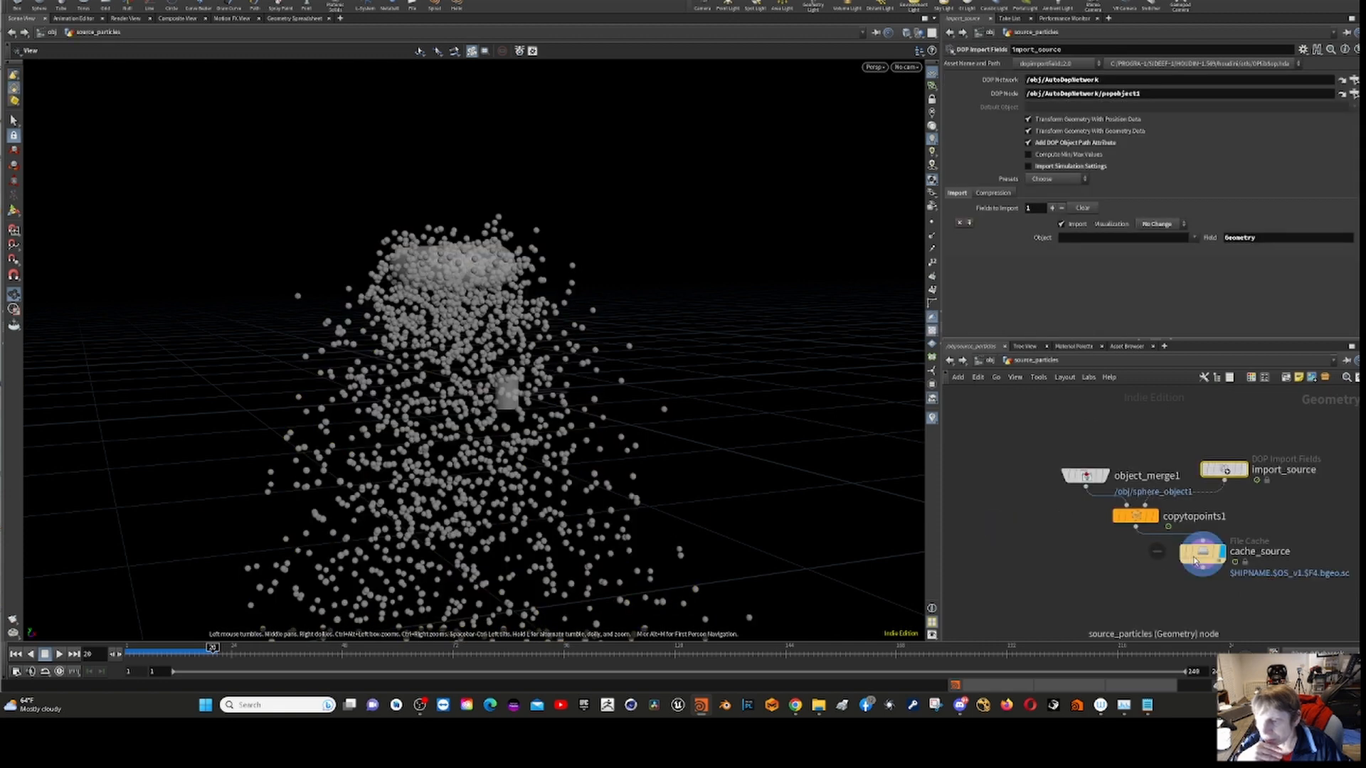
click(1085, 475)
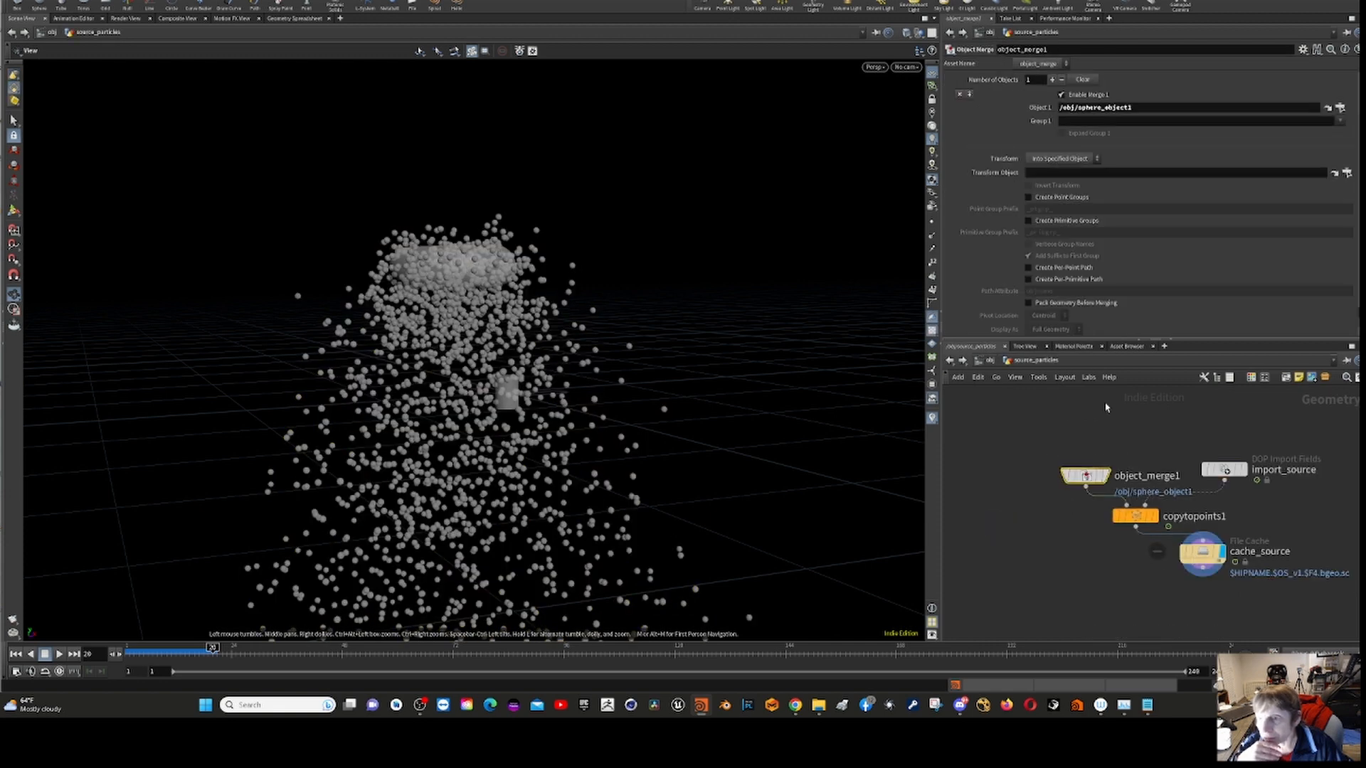
click(1340, 109)
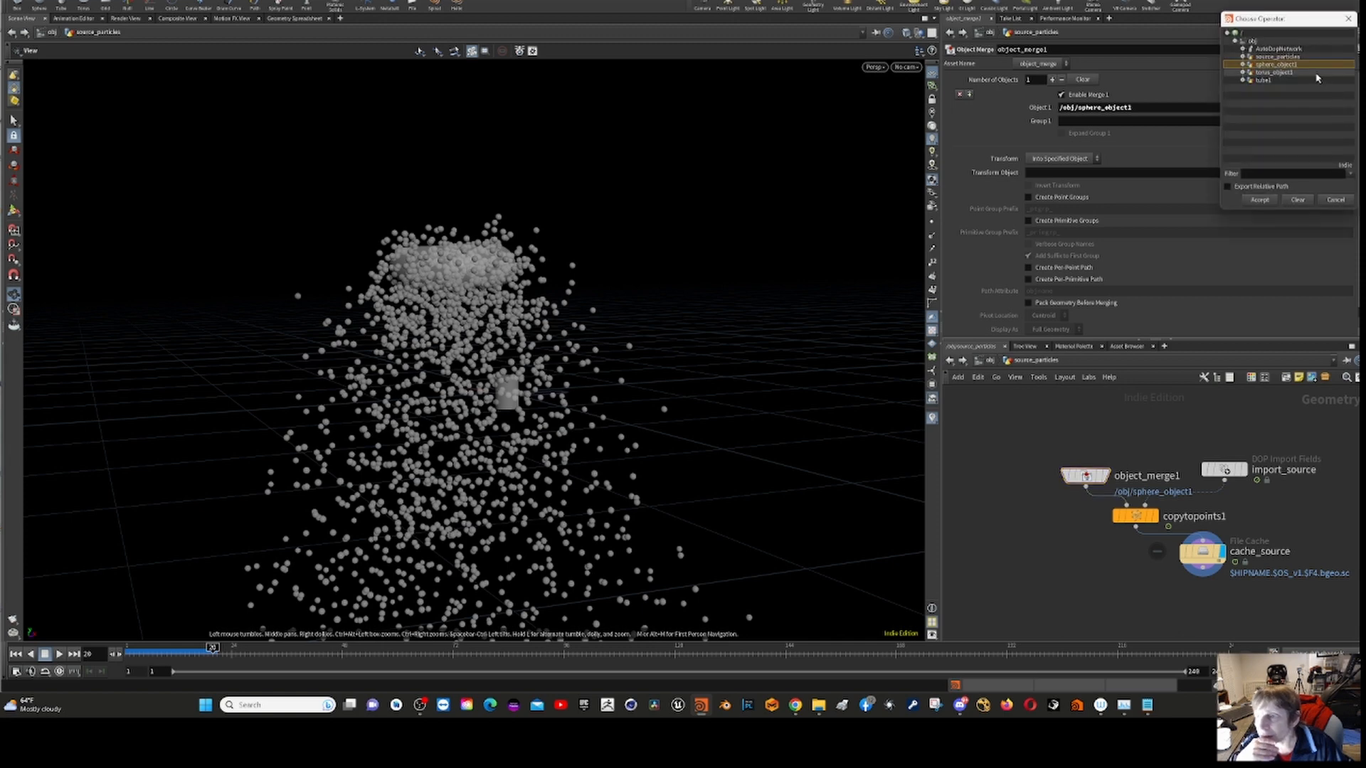
click(1263, 80)
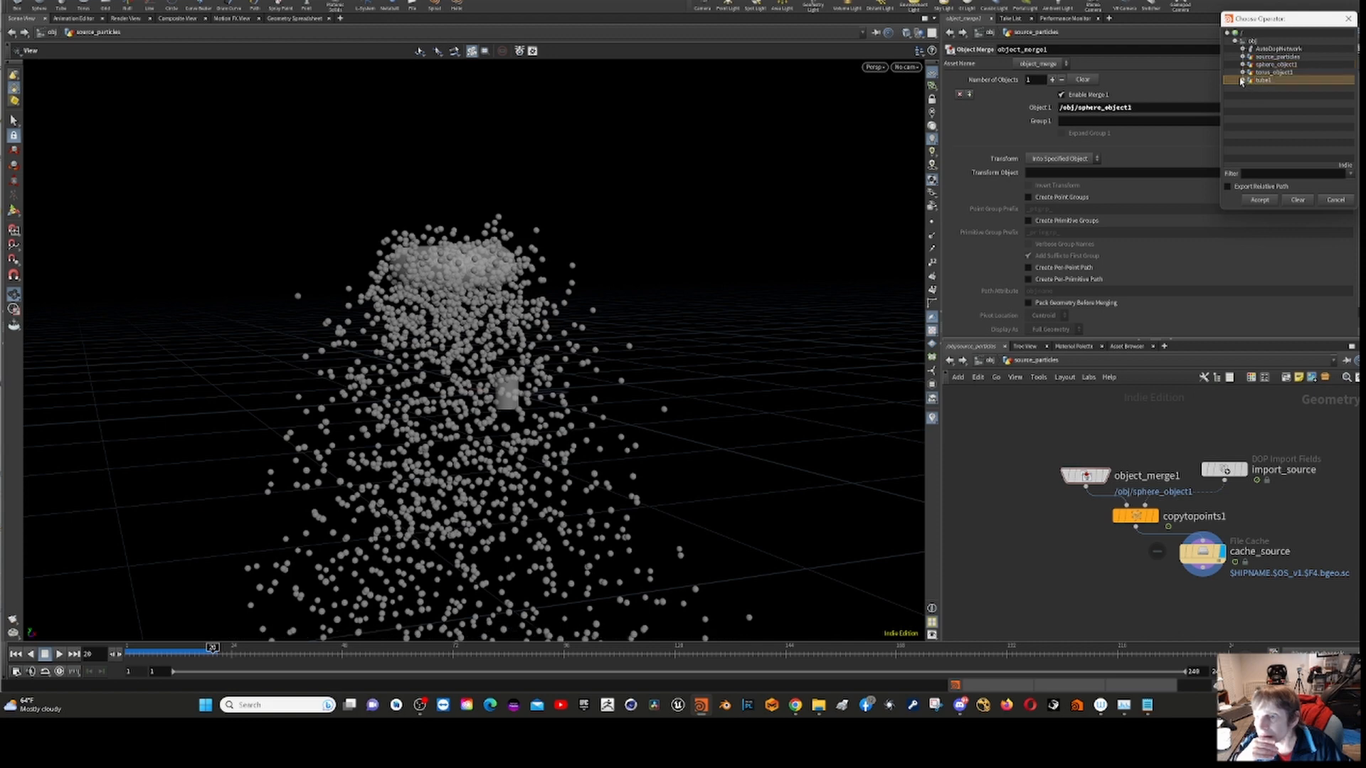
click(1258, 201)
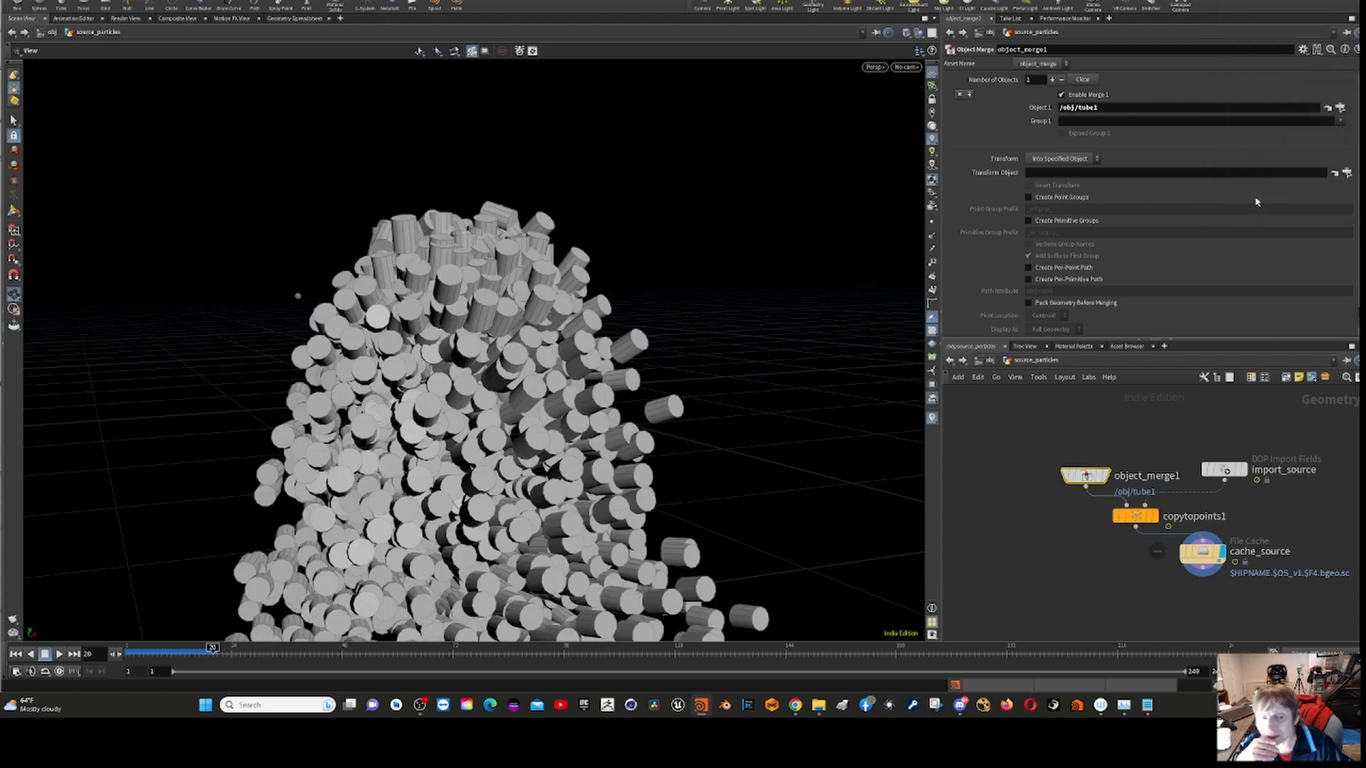
- Play the tube particle simulation from the first frame, view it from another angle, and return to the obj network
click(16, 654)
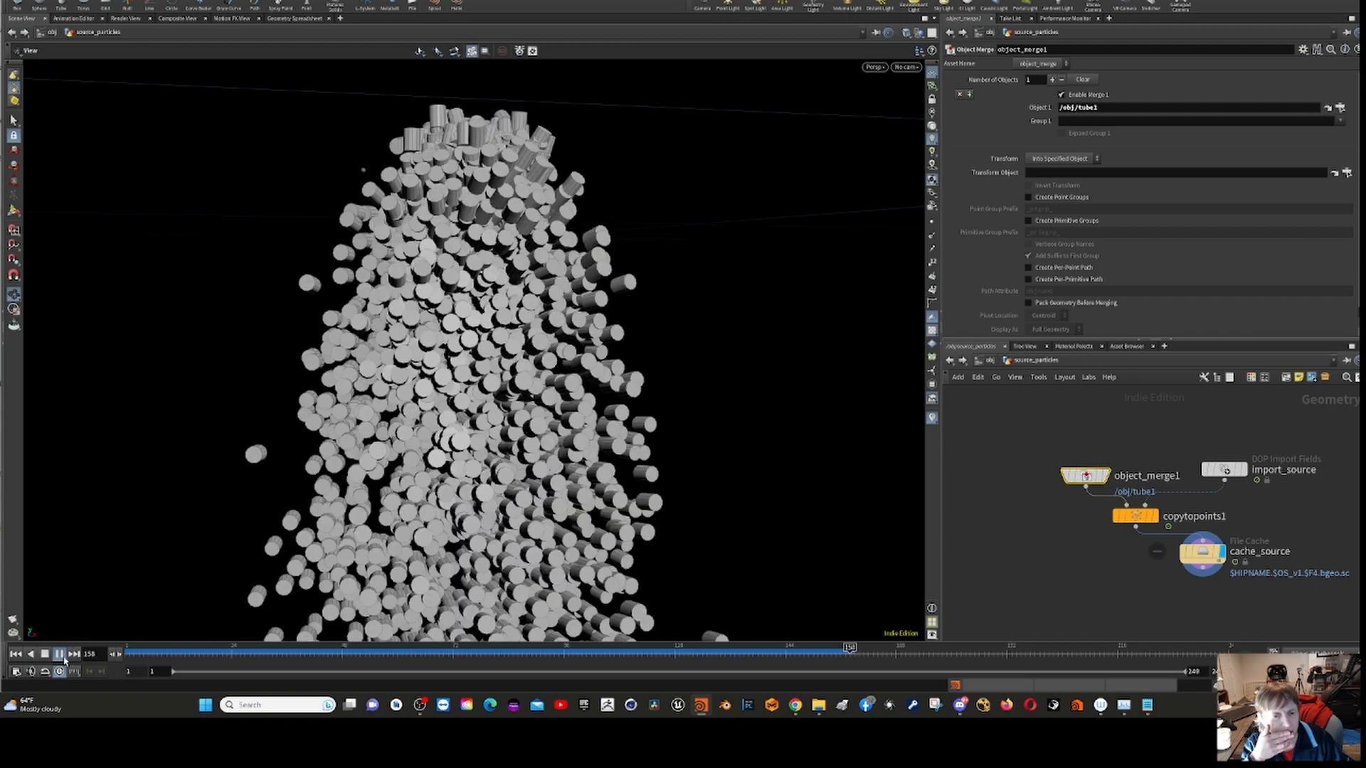
click(59, 654)
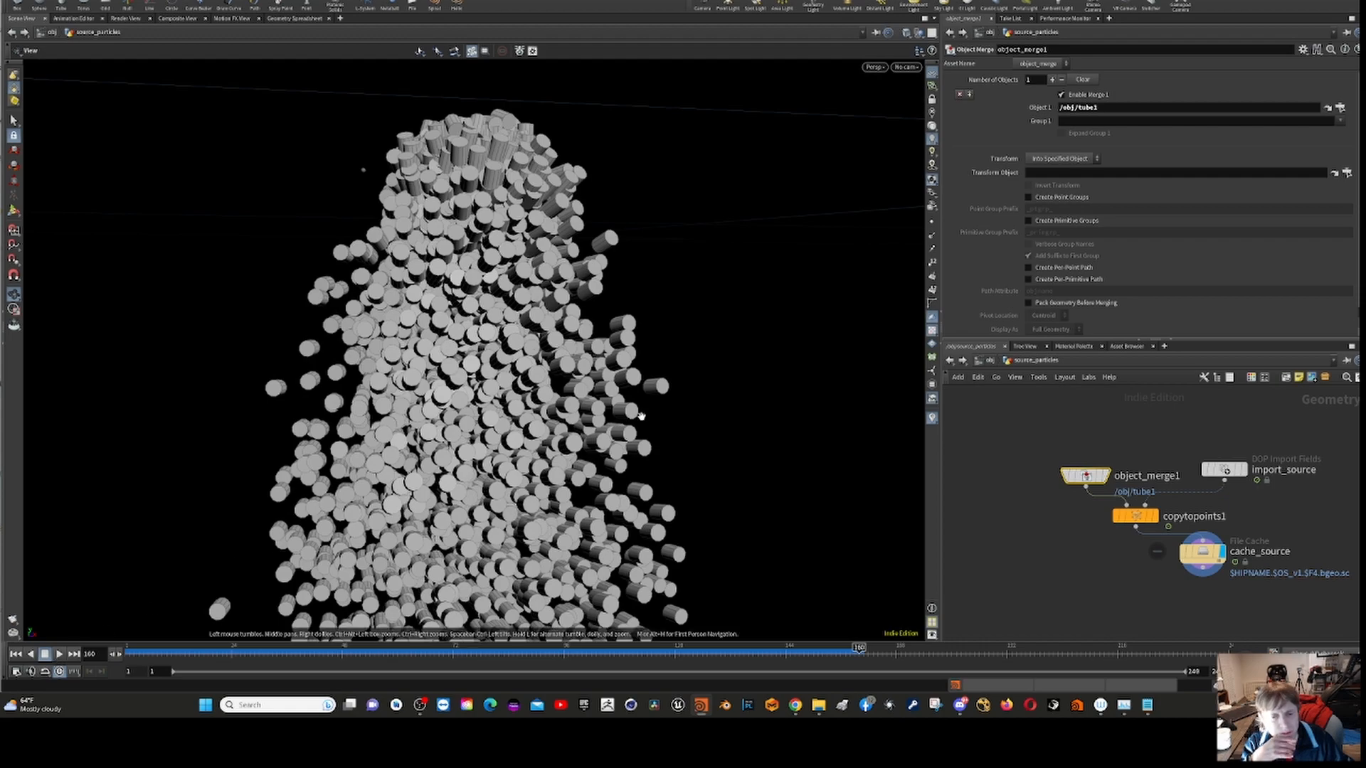
drag(727, 480, 809, 424)
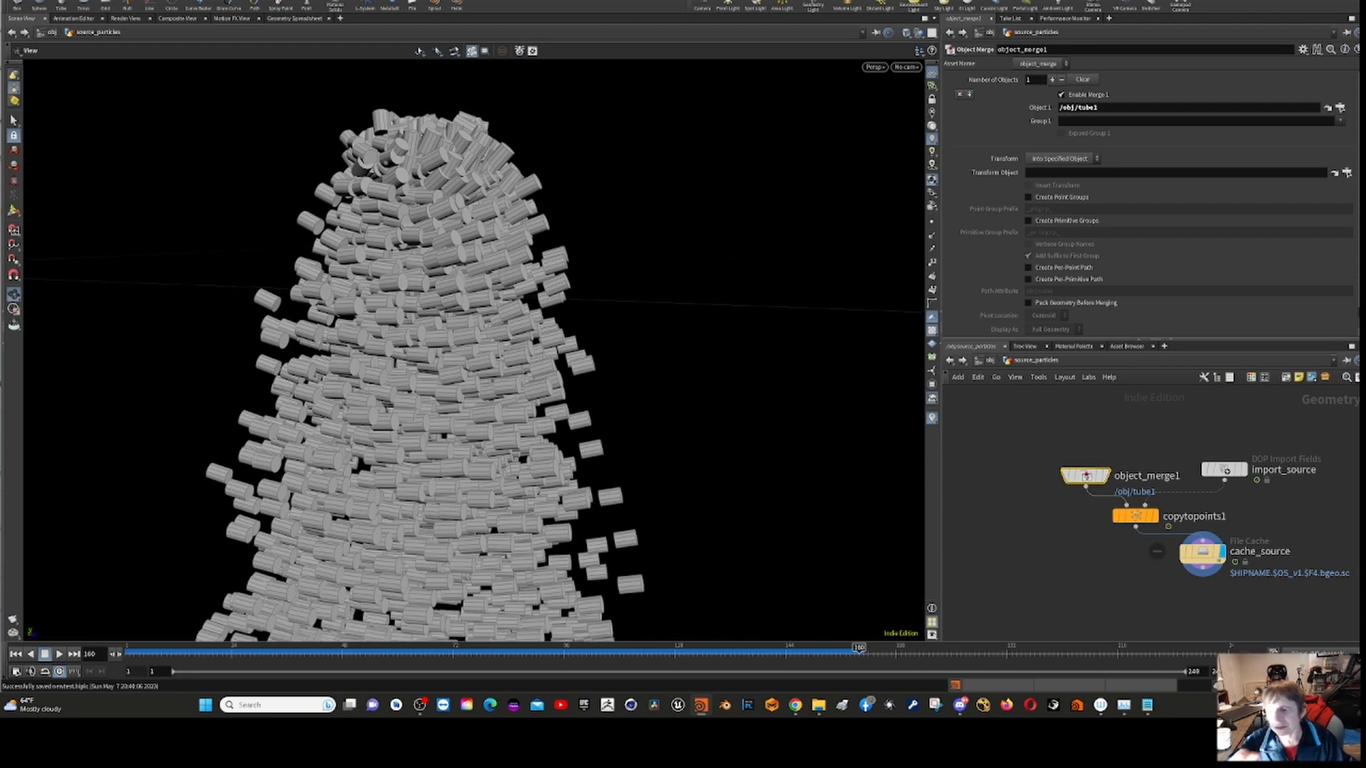
click(991, 363)
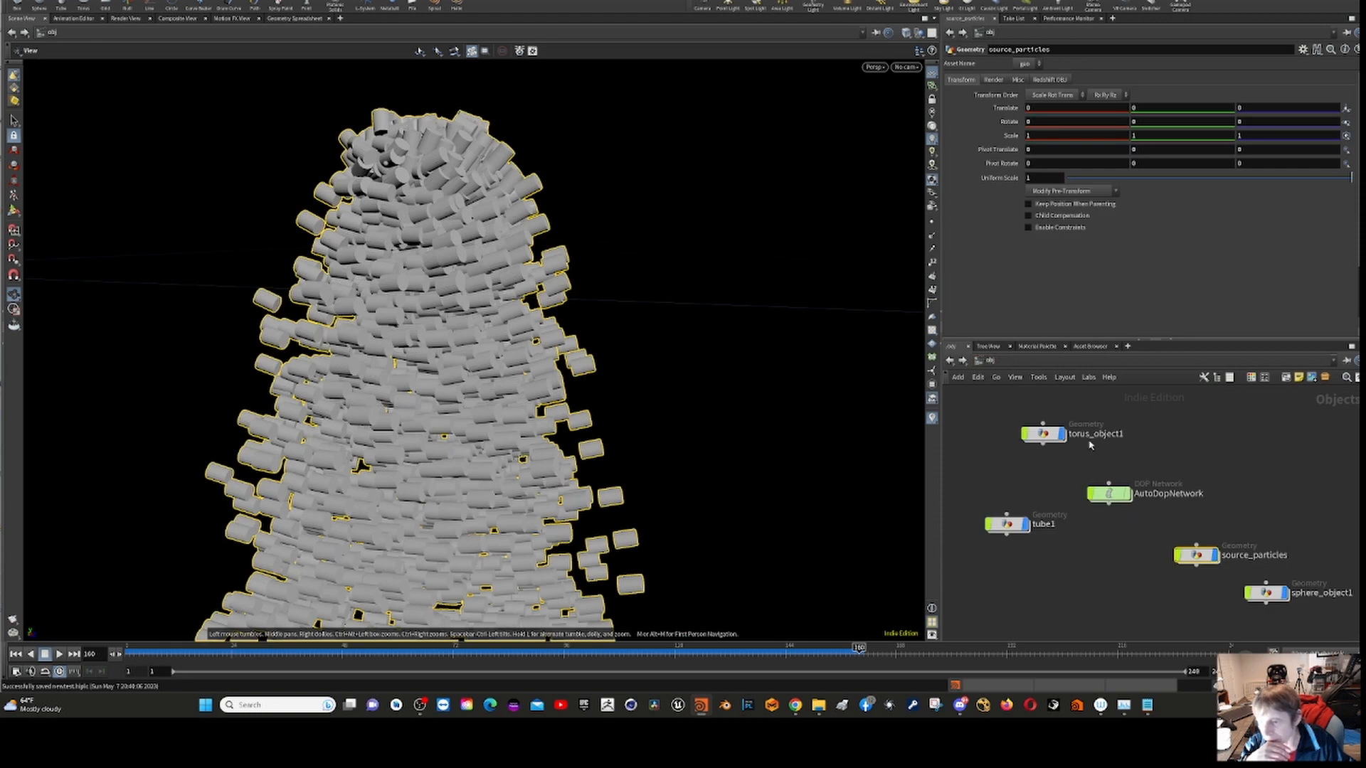
- Open the existing scene from the $HIP folder whose file name ends in Col2.hiplc
click(16, 3)
mouse_move(79, 15)
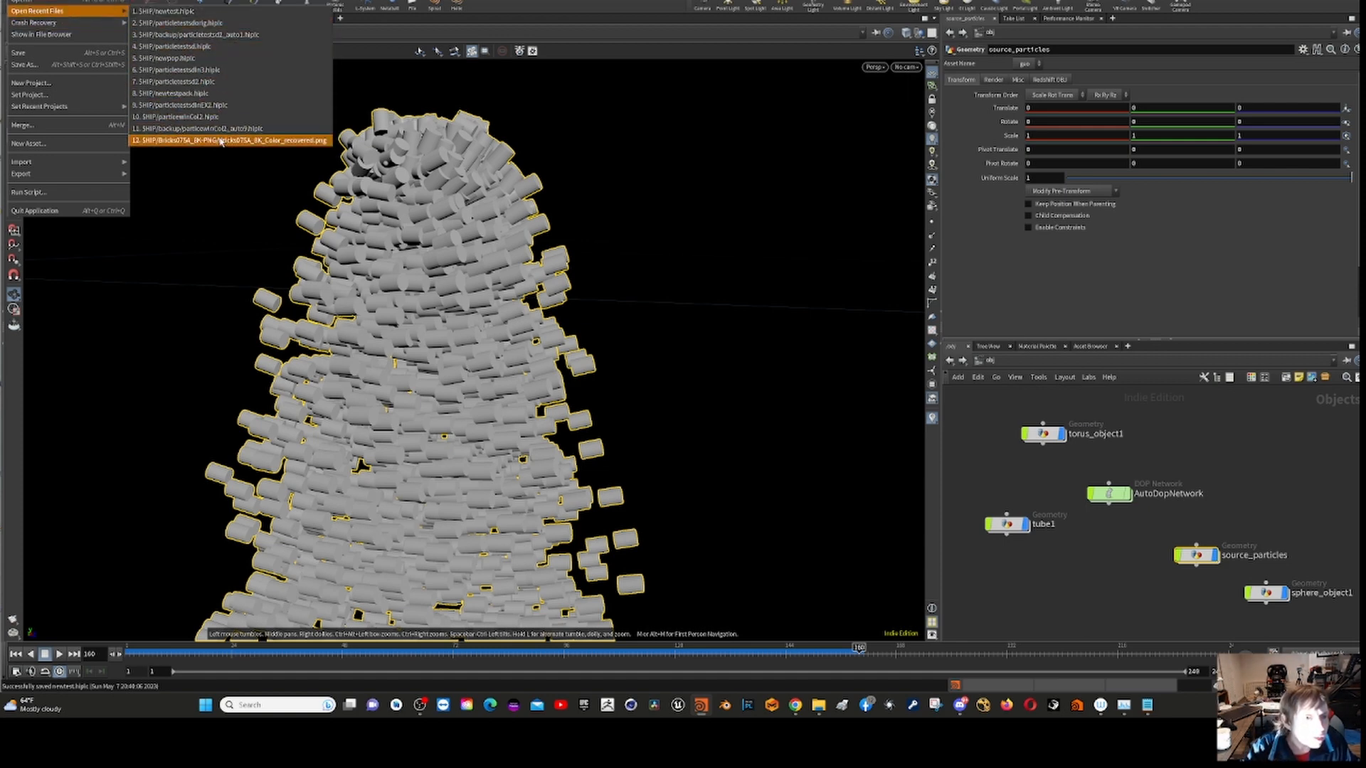
click(71, 3)
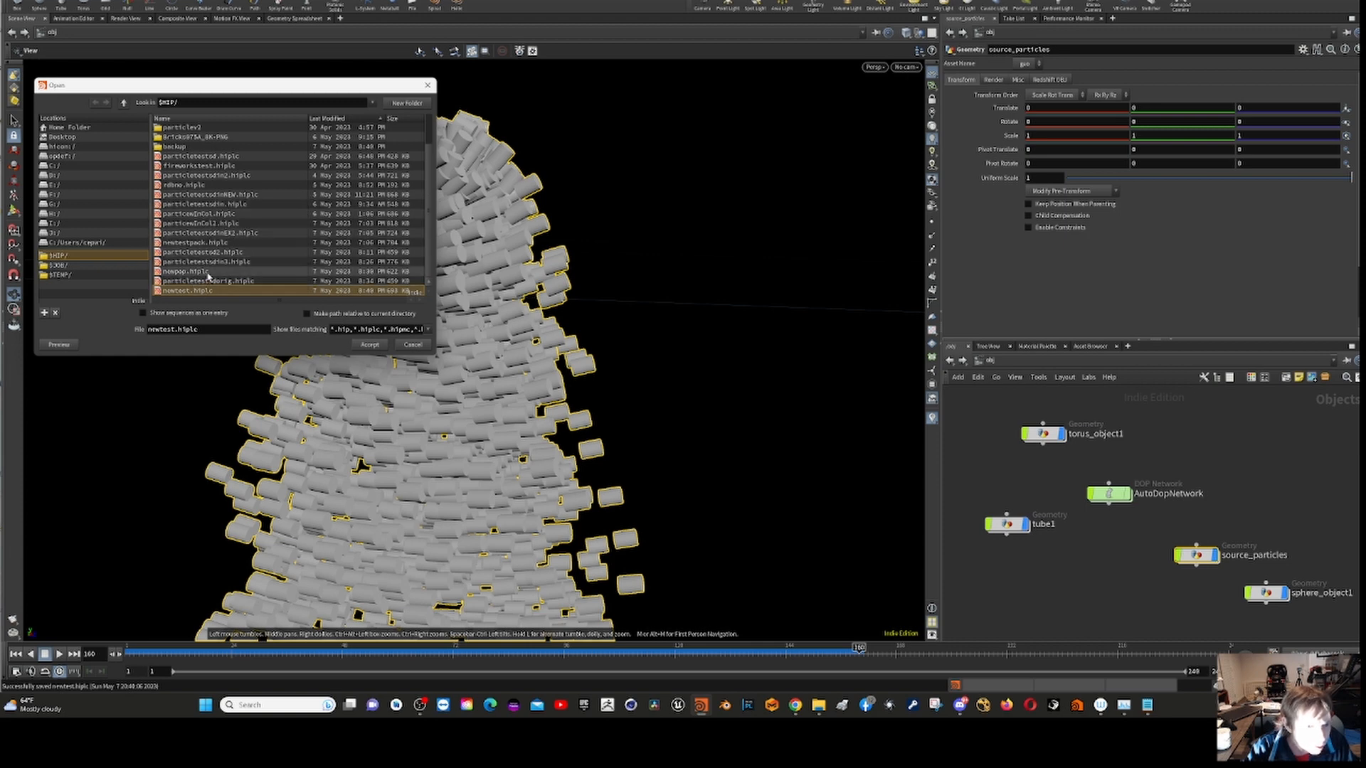
double_click(208, 222)
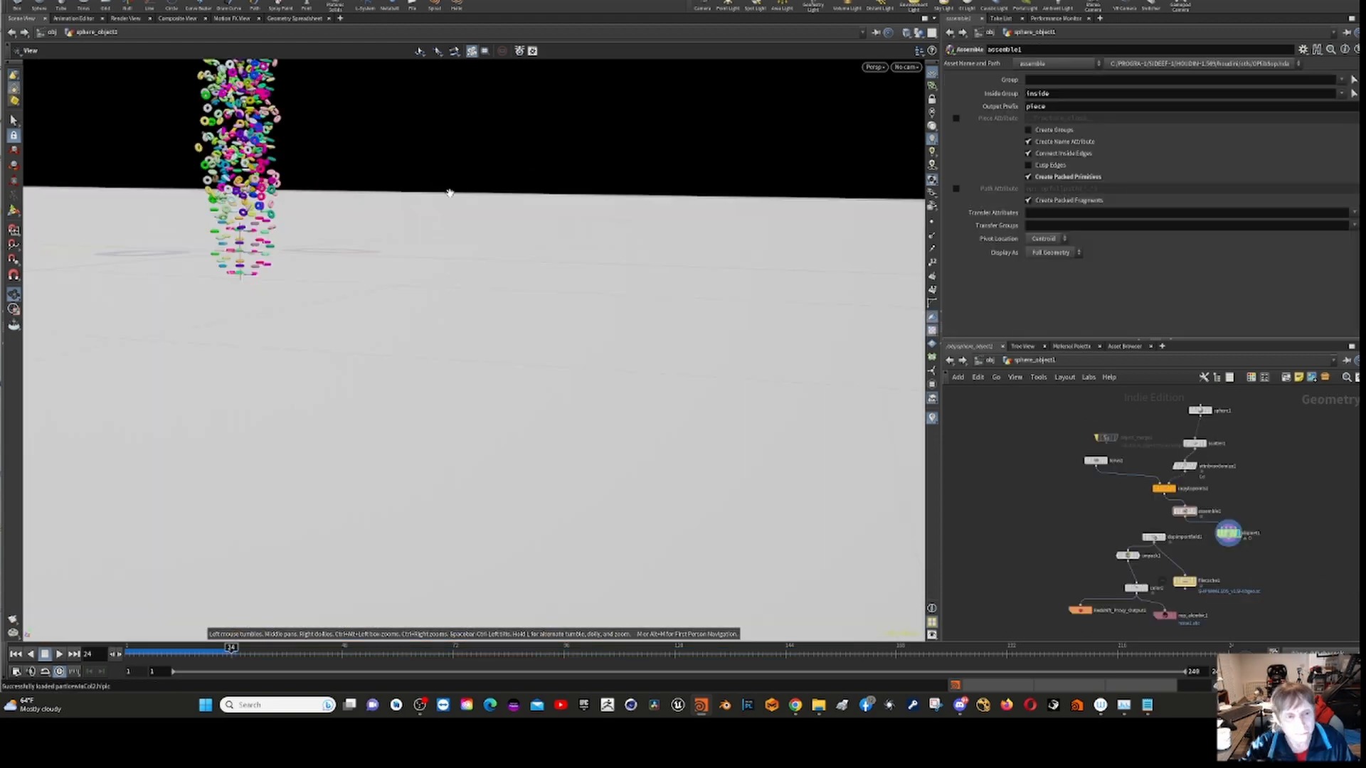
- Play the simulation of the coloured rings falling onto the ground plane, stop it, and rewind to the first frame
drag(450, 193, 377, 356)
click(59, 654)
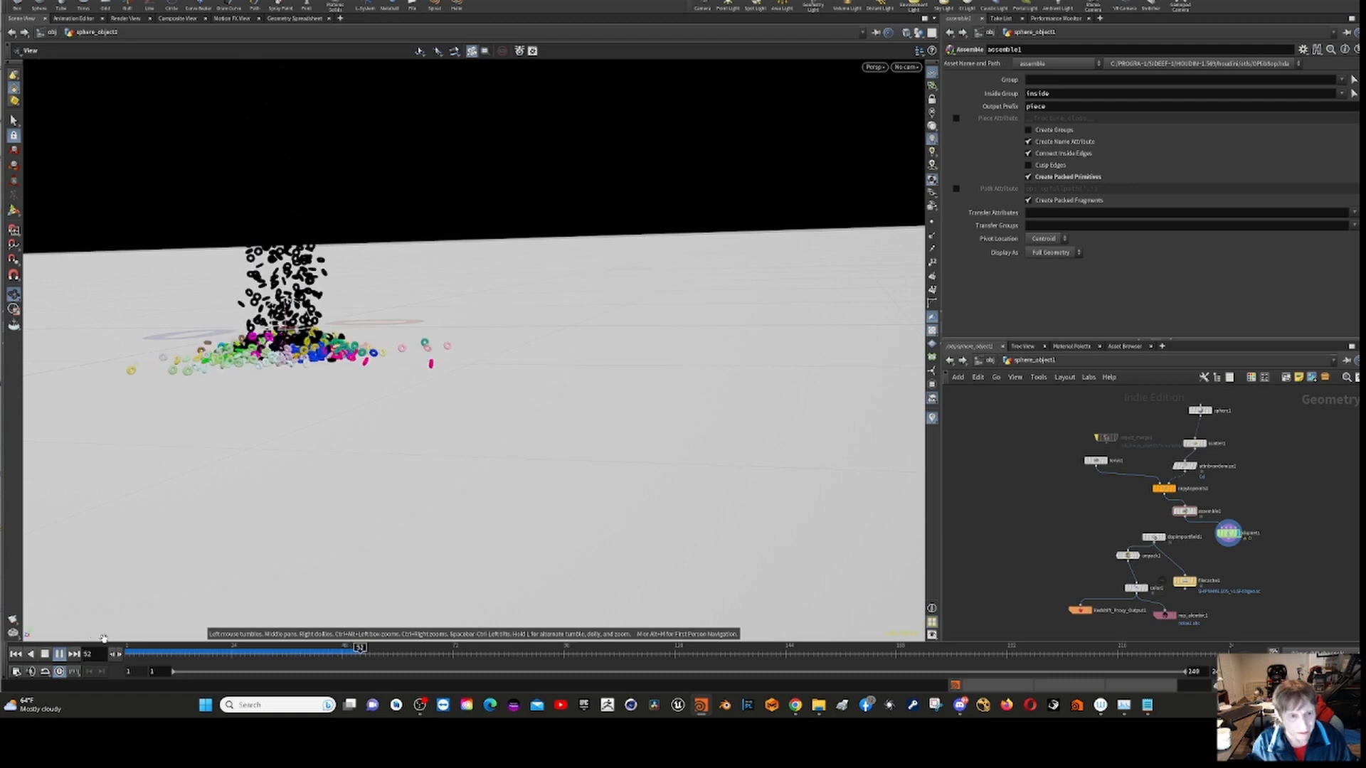
drag(102, 636, 114, 647)
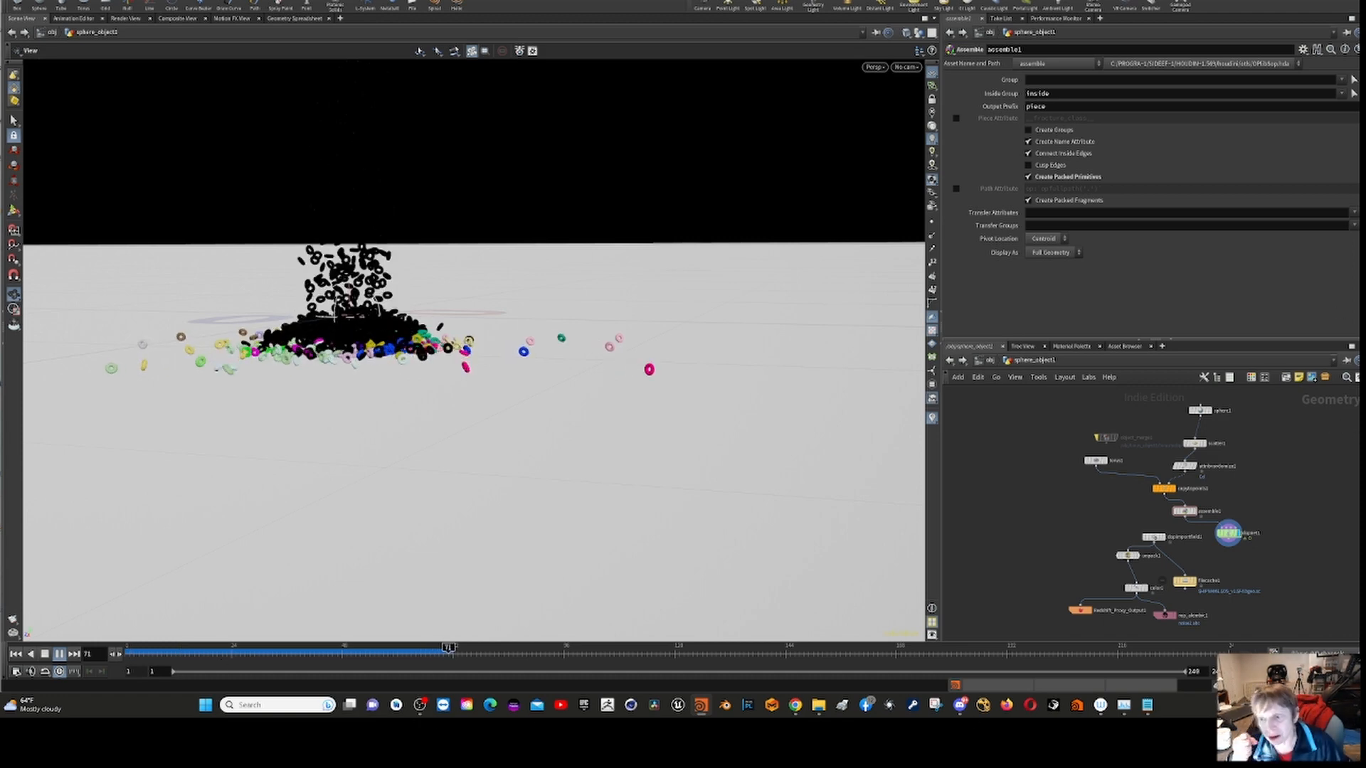
click(60, 654)
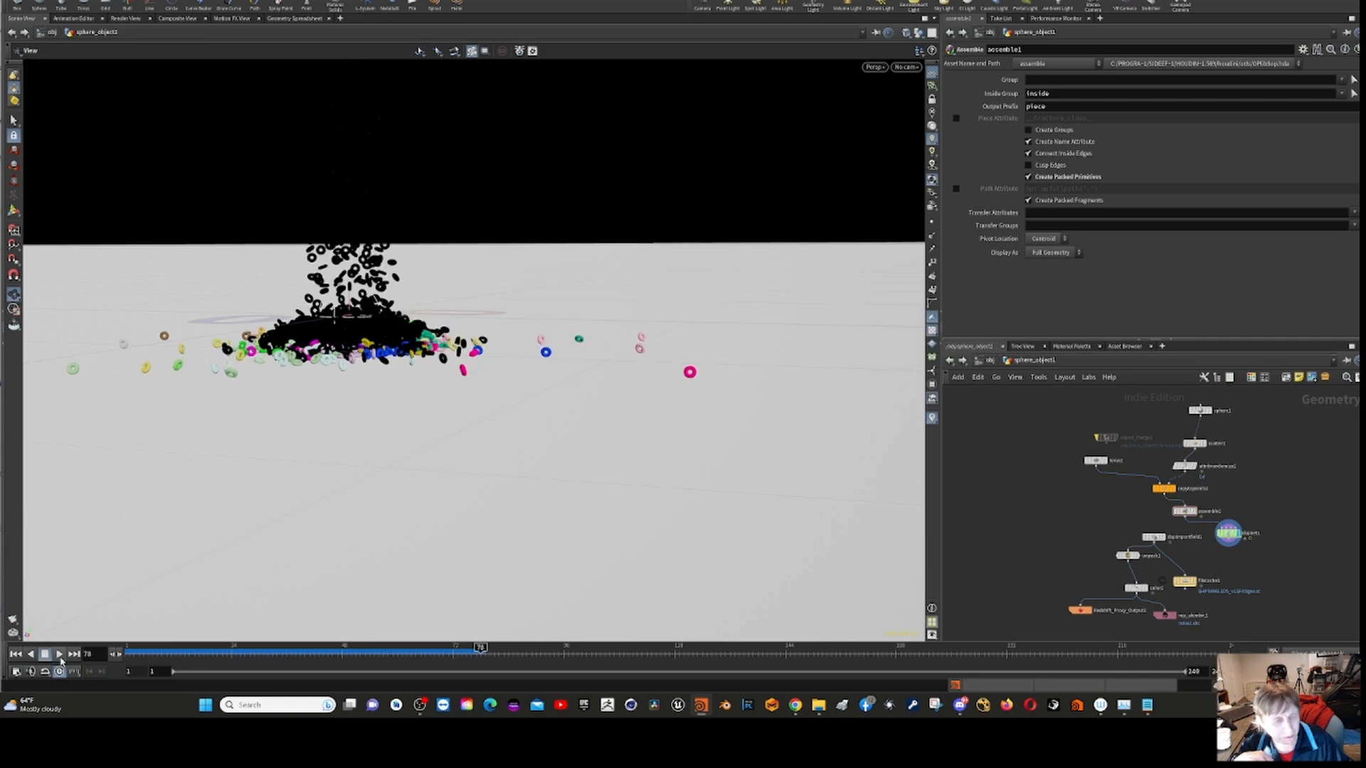
click(17, 654)
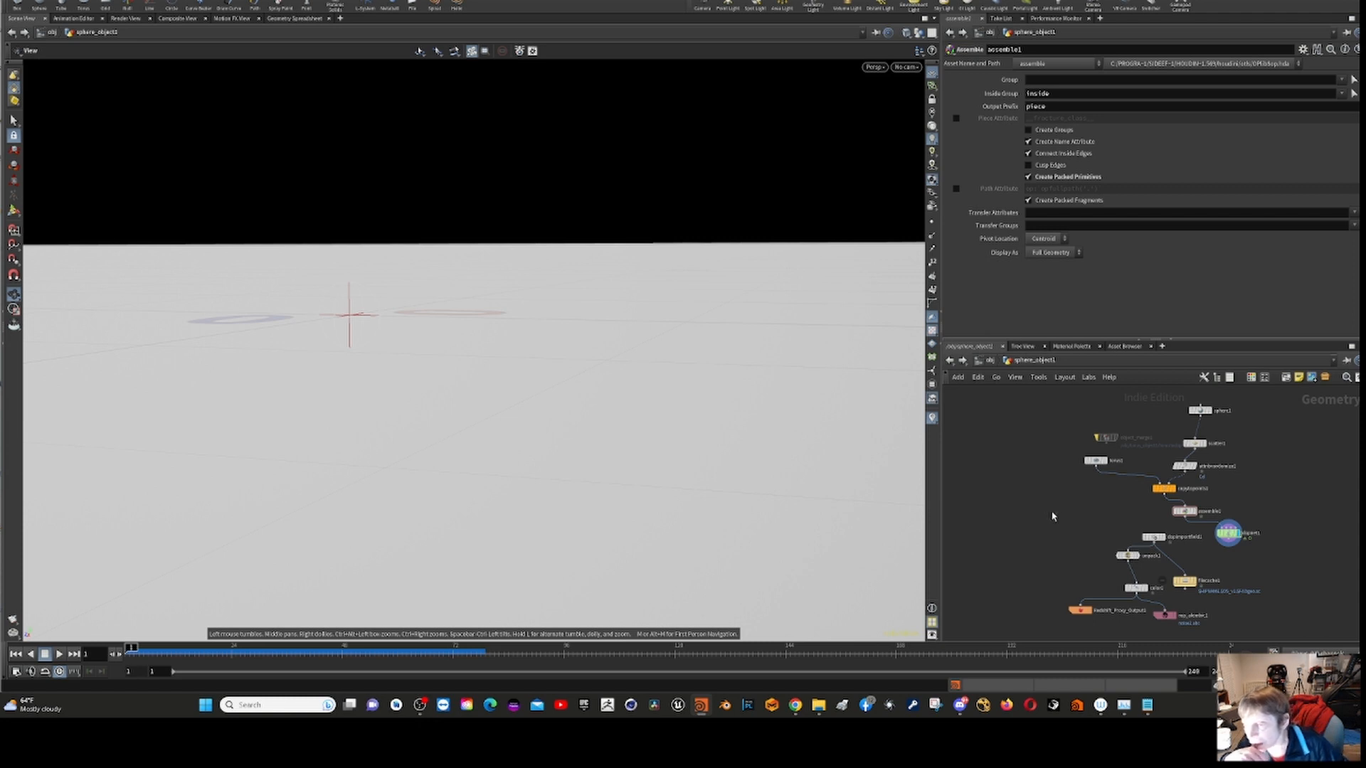
- Look over the node network inside sphere_object1 and return to the obj network
scroll(1053, 516, up, 2)
middle_drag(1078, 501, 967, 538)
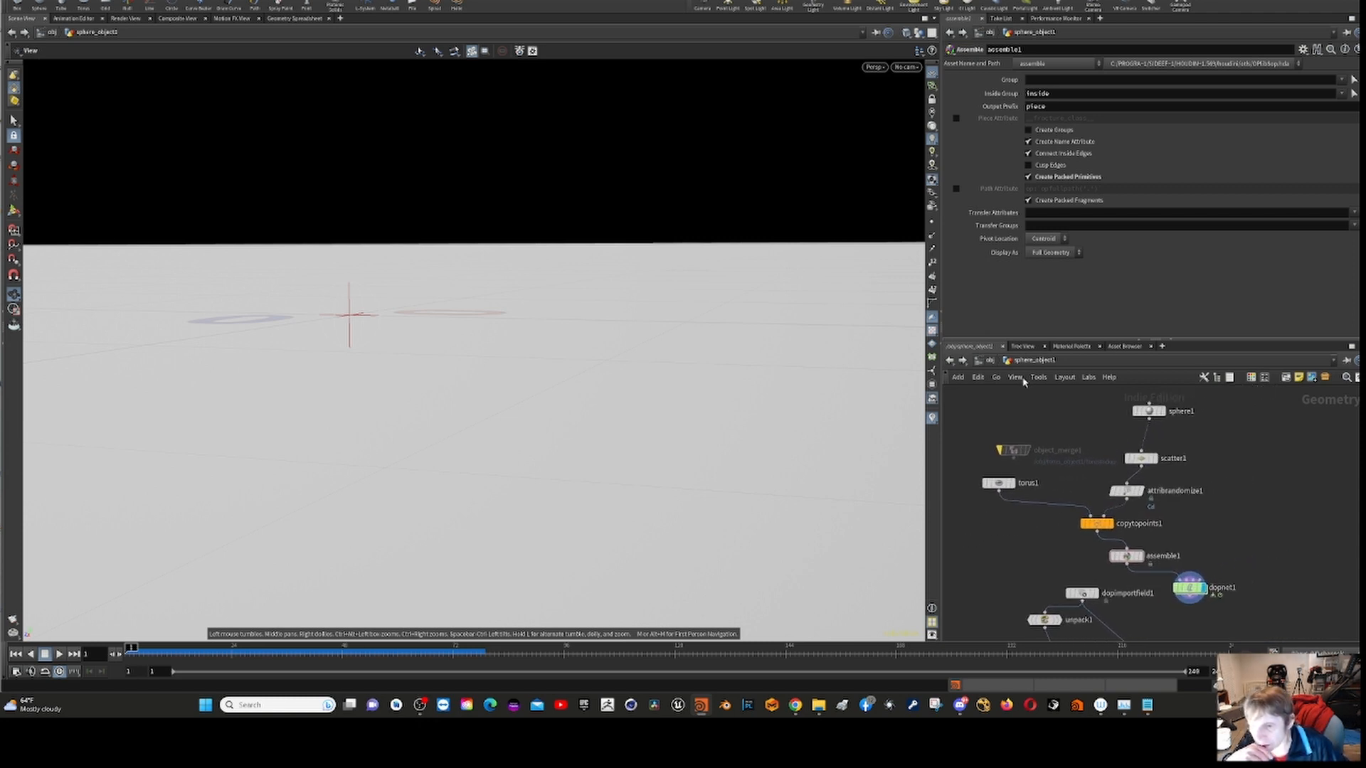
click(988, 361)
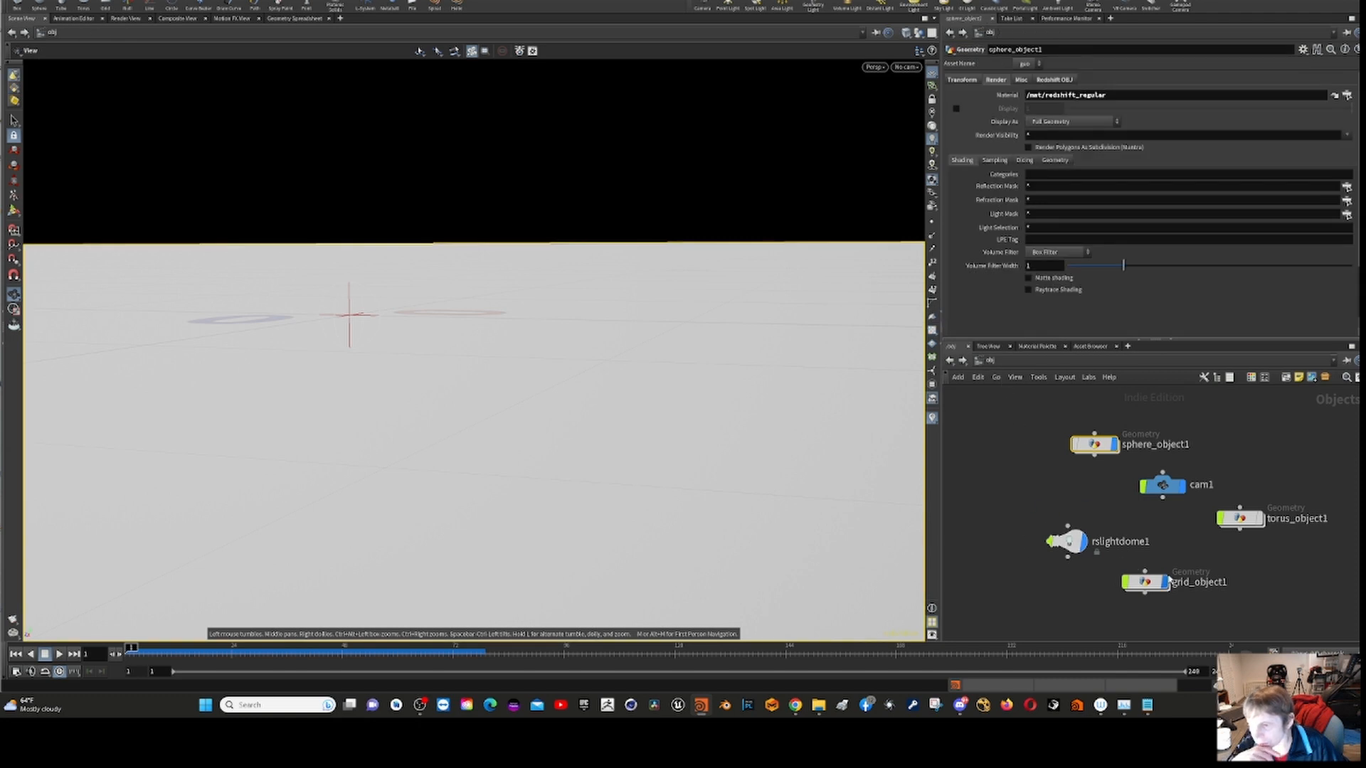
- Inspect the networks inside torus_object1 and grid_object1, returning to the obj network after each
click(1240, 520)
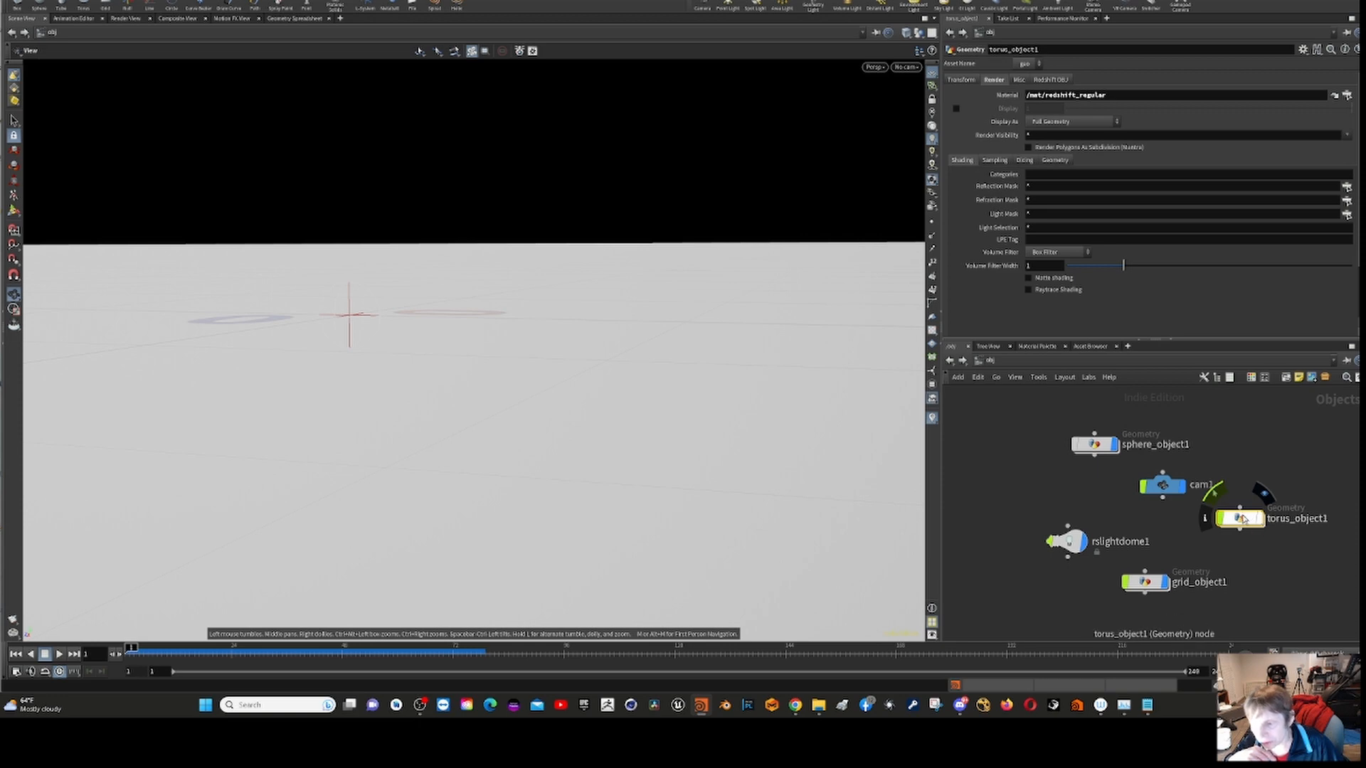
double_click(1242, 520)
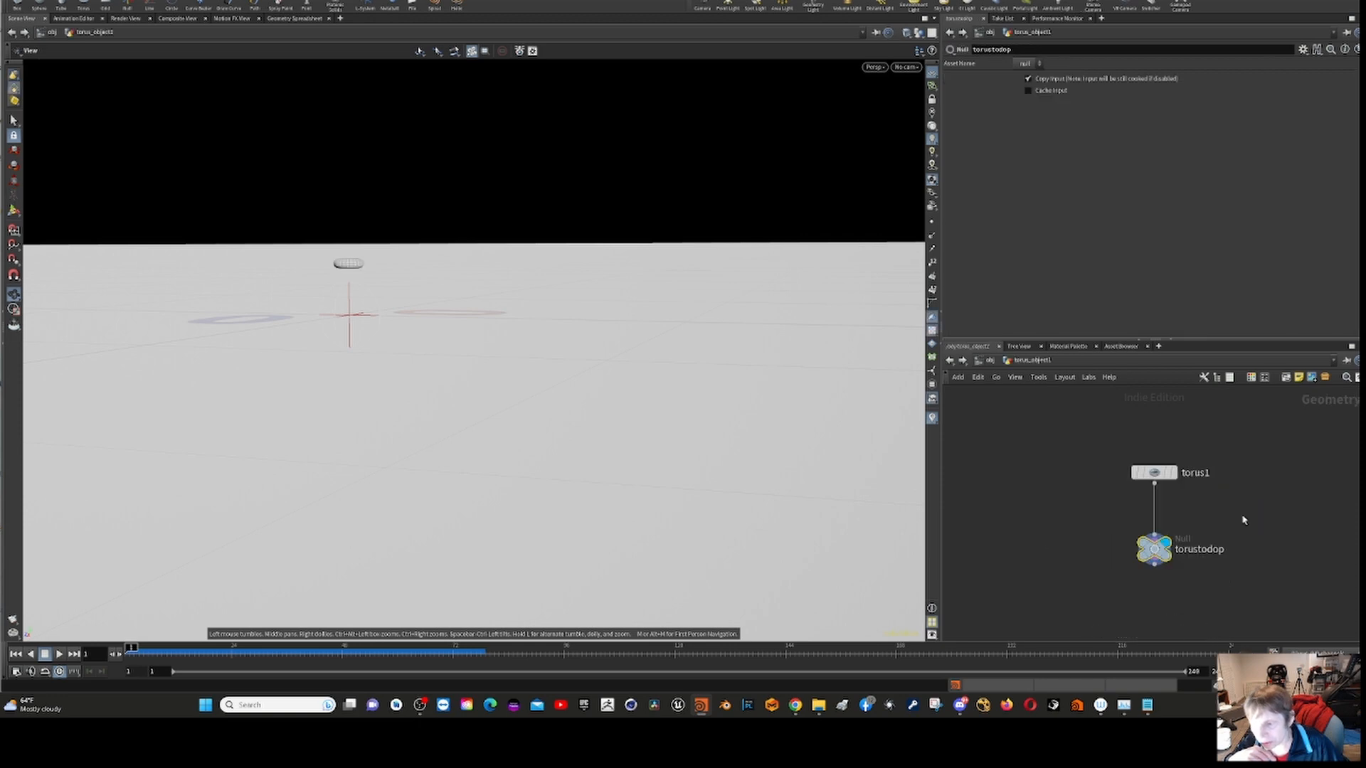
click(951, 361)
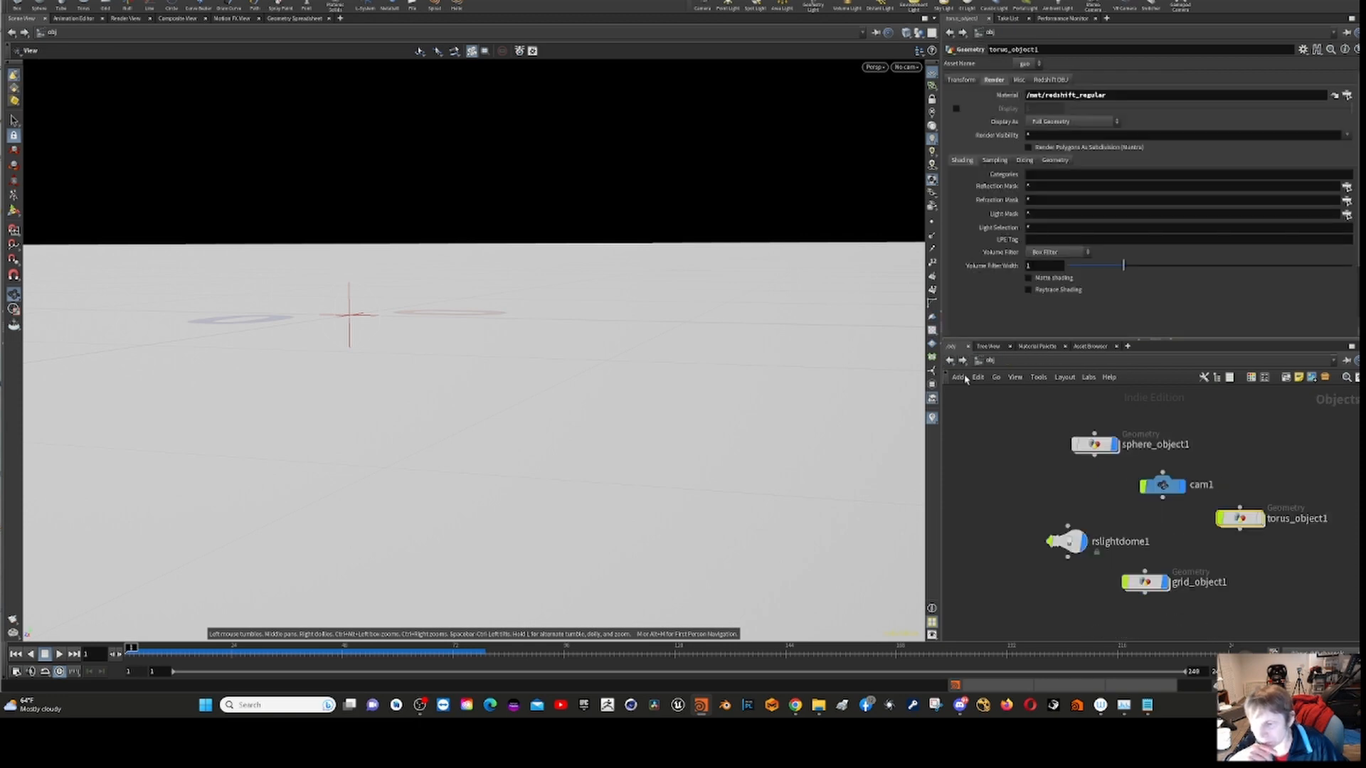
double_click(1144, 583)
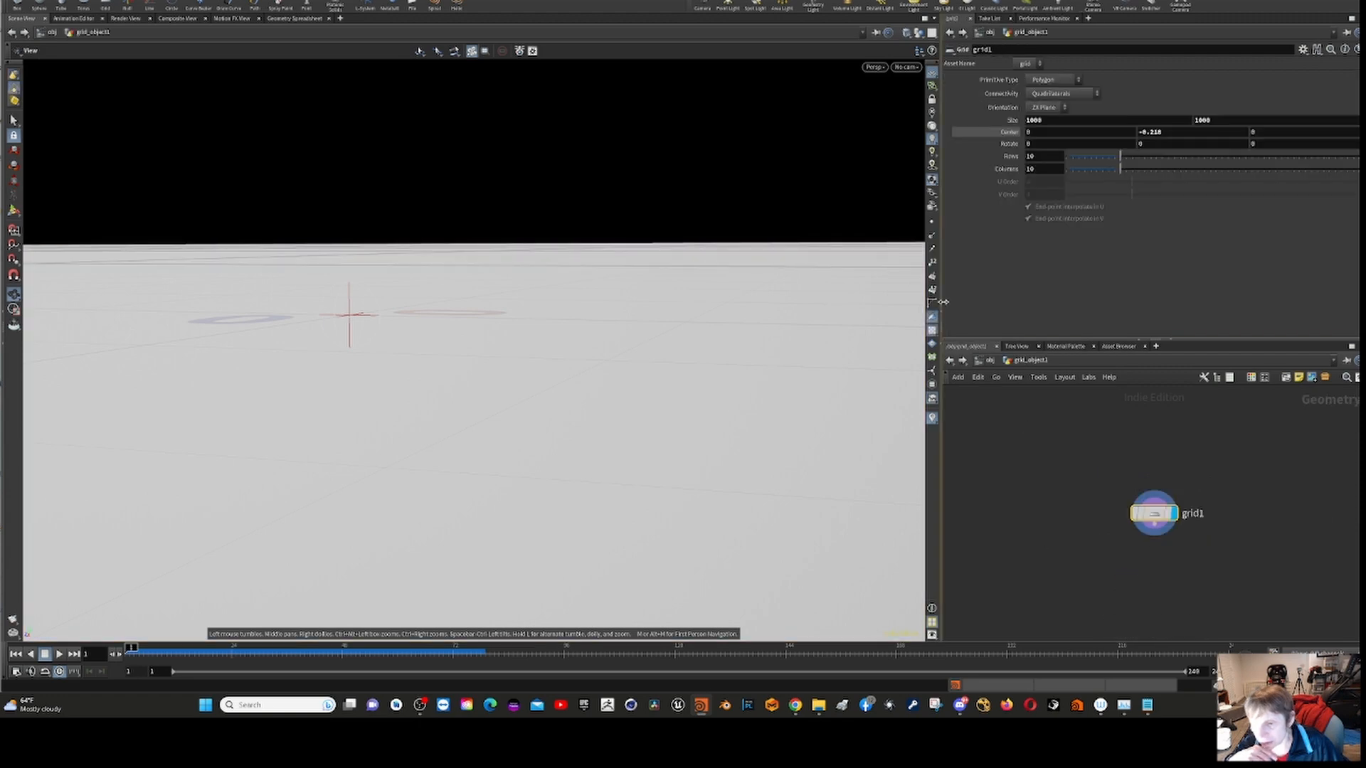
click(951, 362)
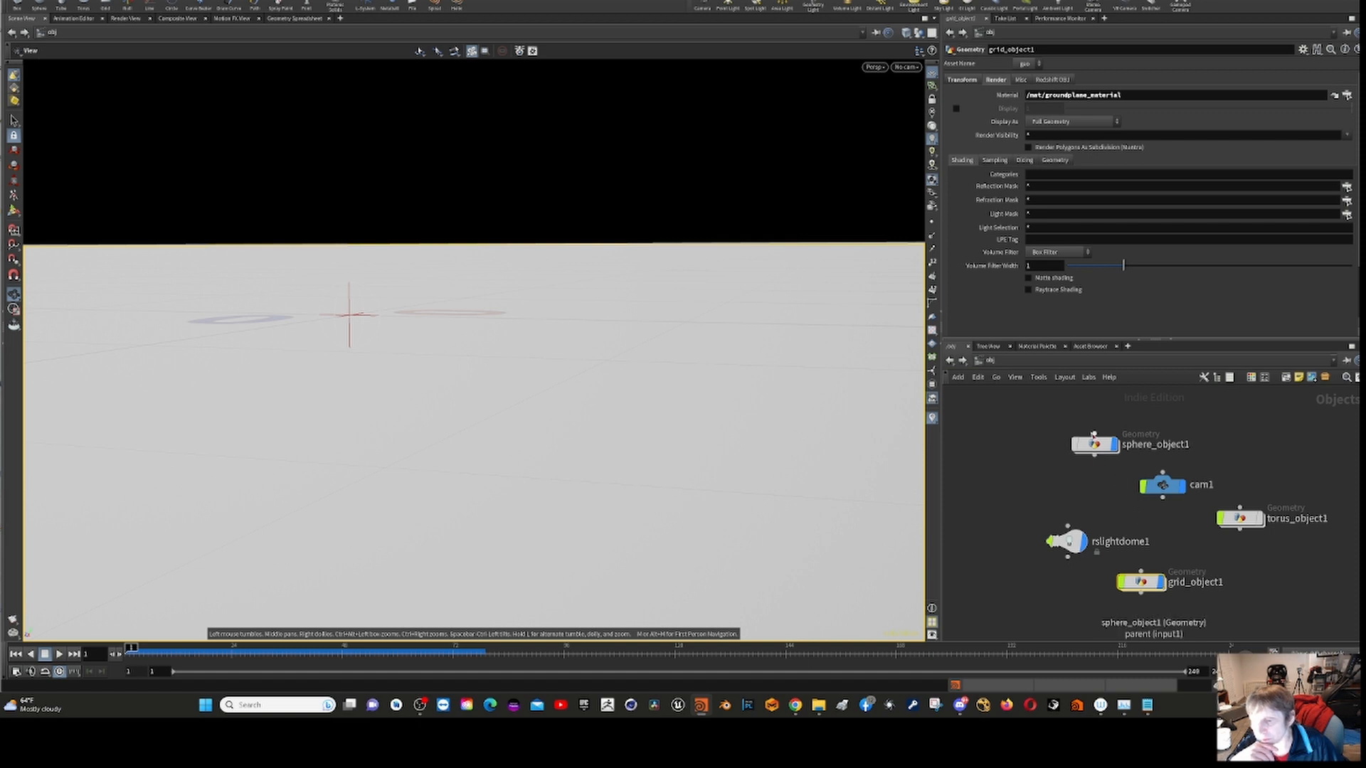
- Inspect the scatter1, attribrandomize1 and torus1 settings inside sphere_object1
click(1099, 446)
double_click(1099, 447)
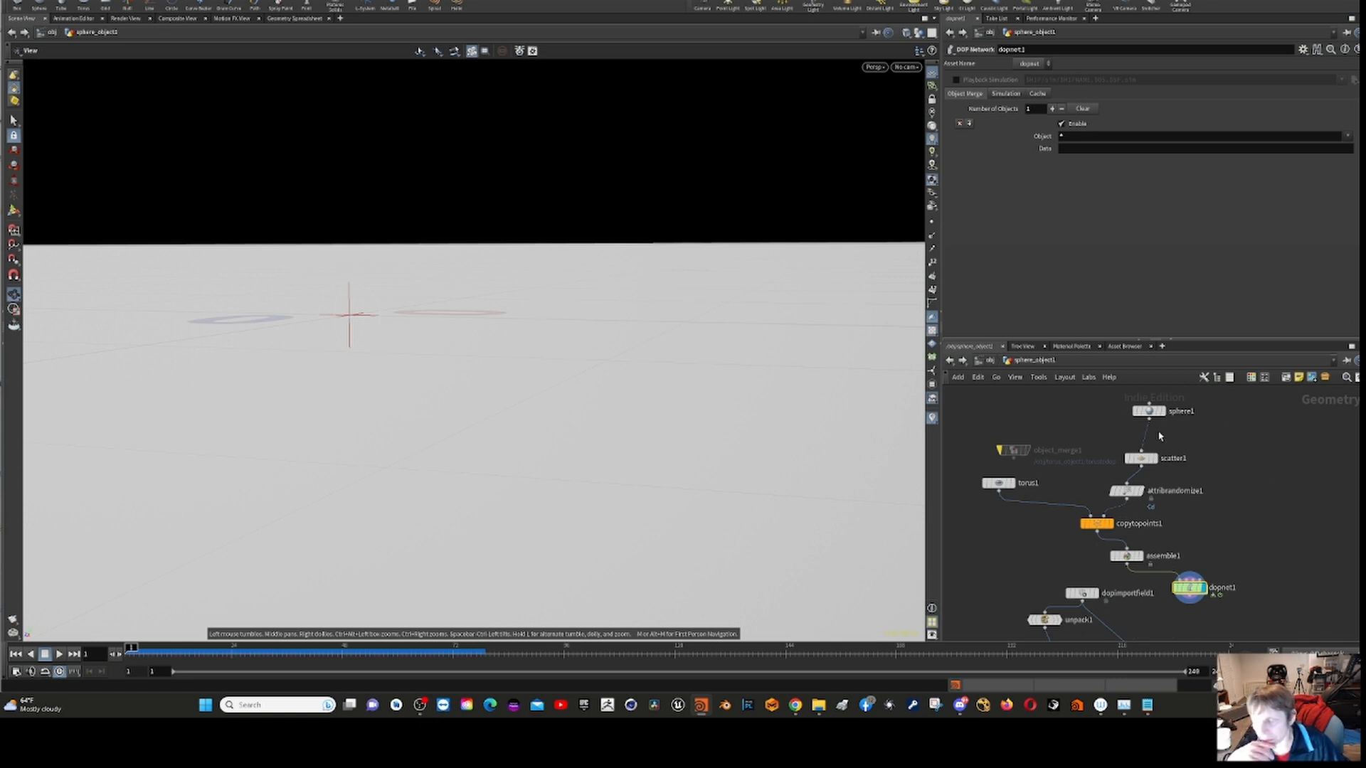
mouse_move(1128, 471)
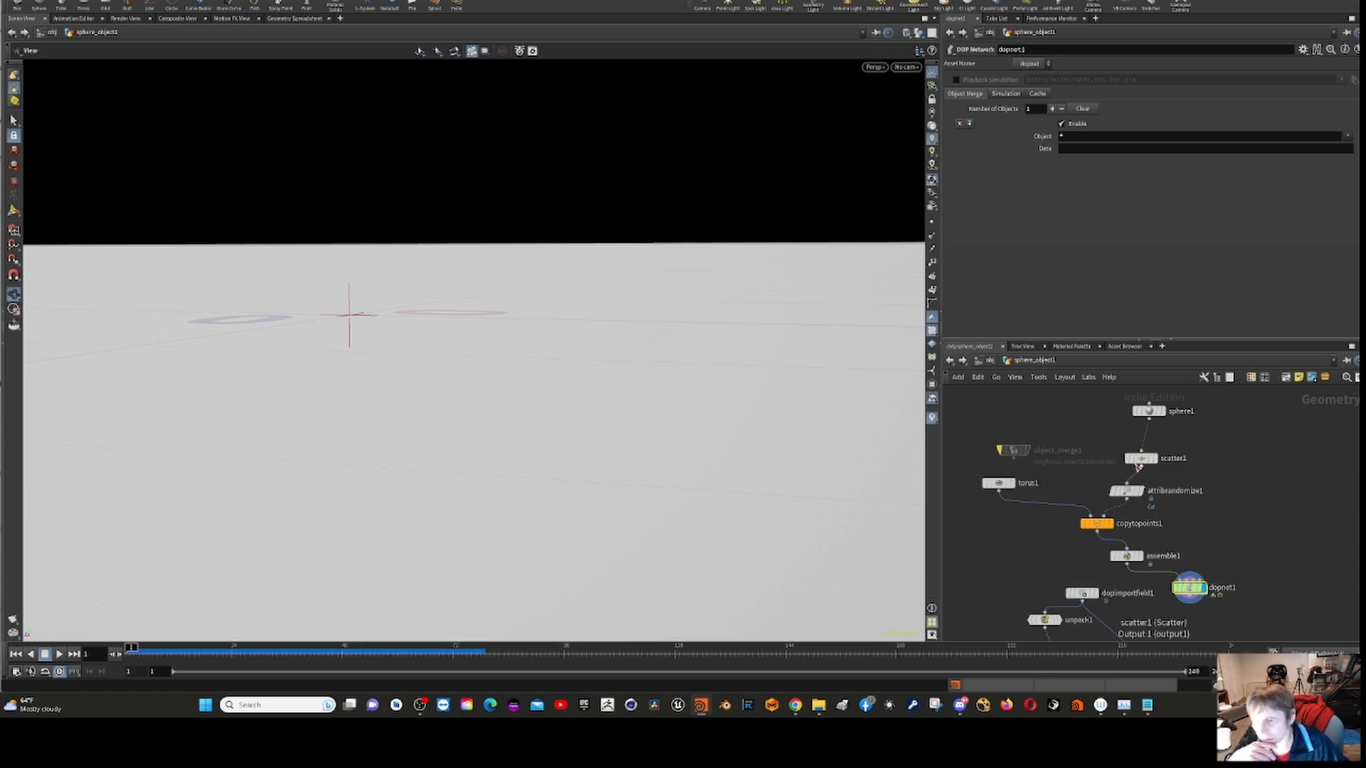
click(1141, 459)
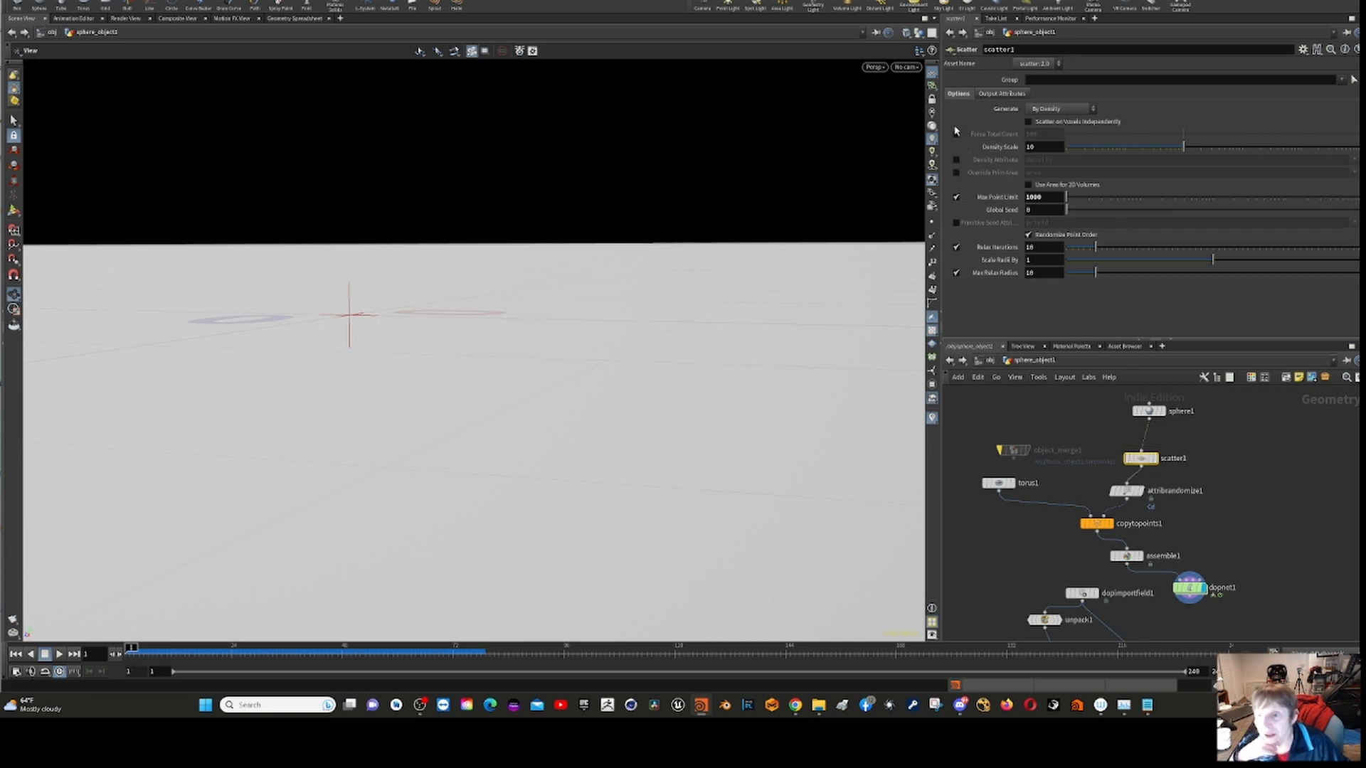
click(1125, 491)
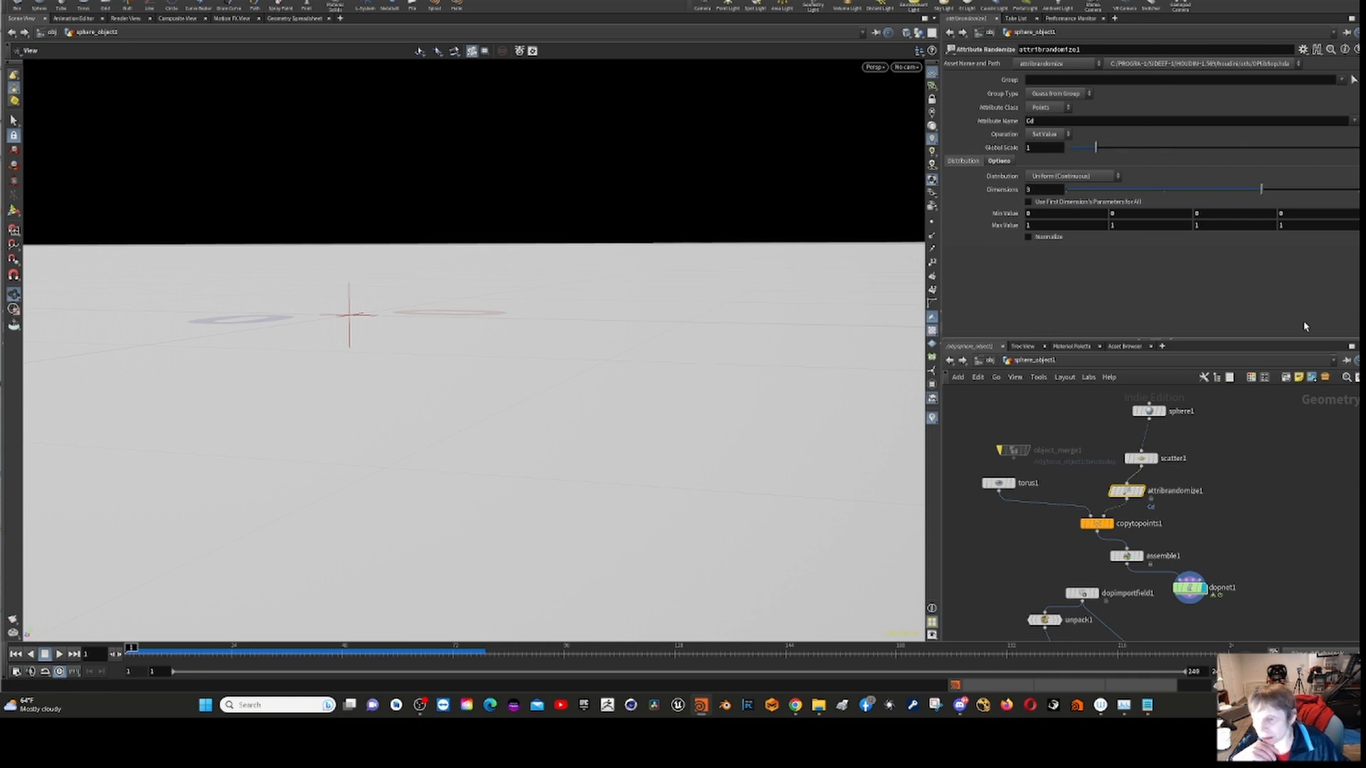
mouse_move(999, 484)
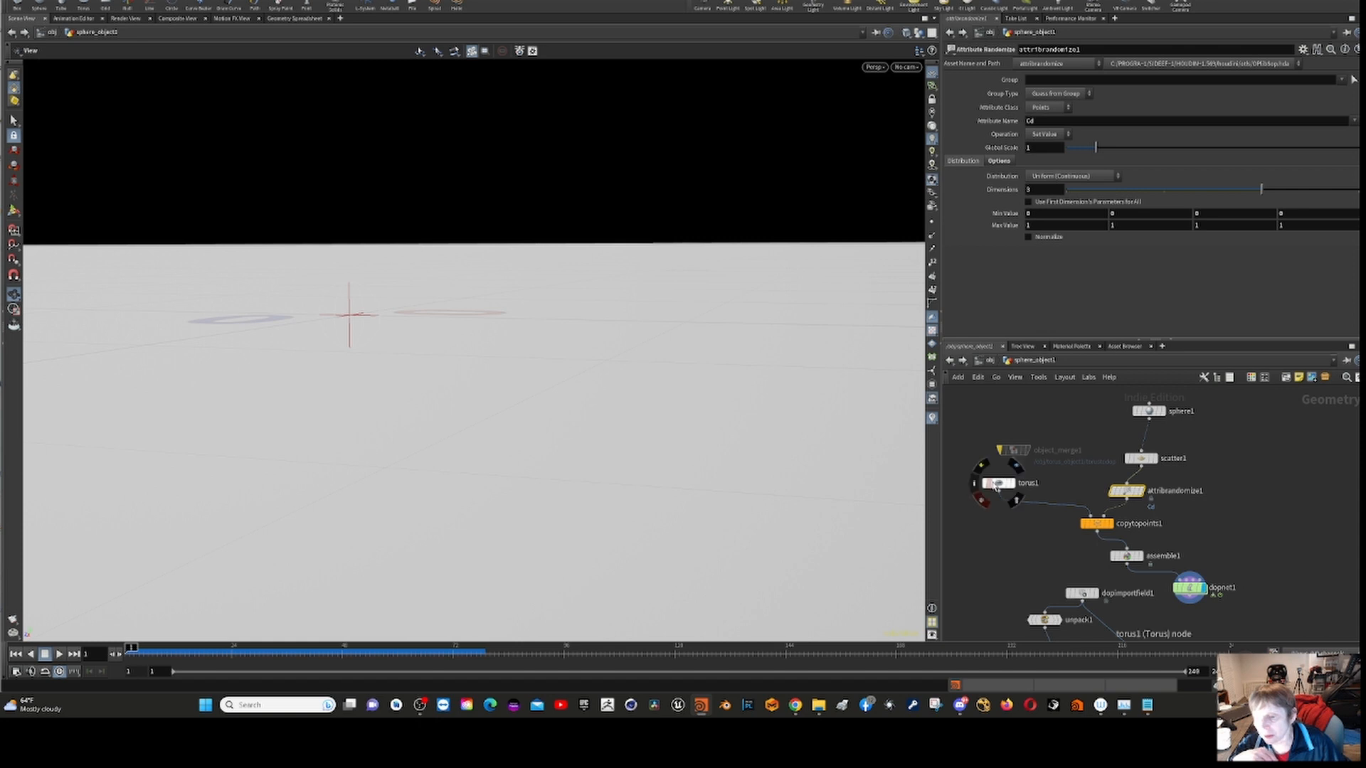
click(1000, 487)
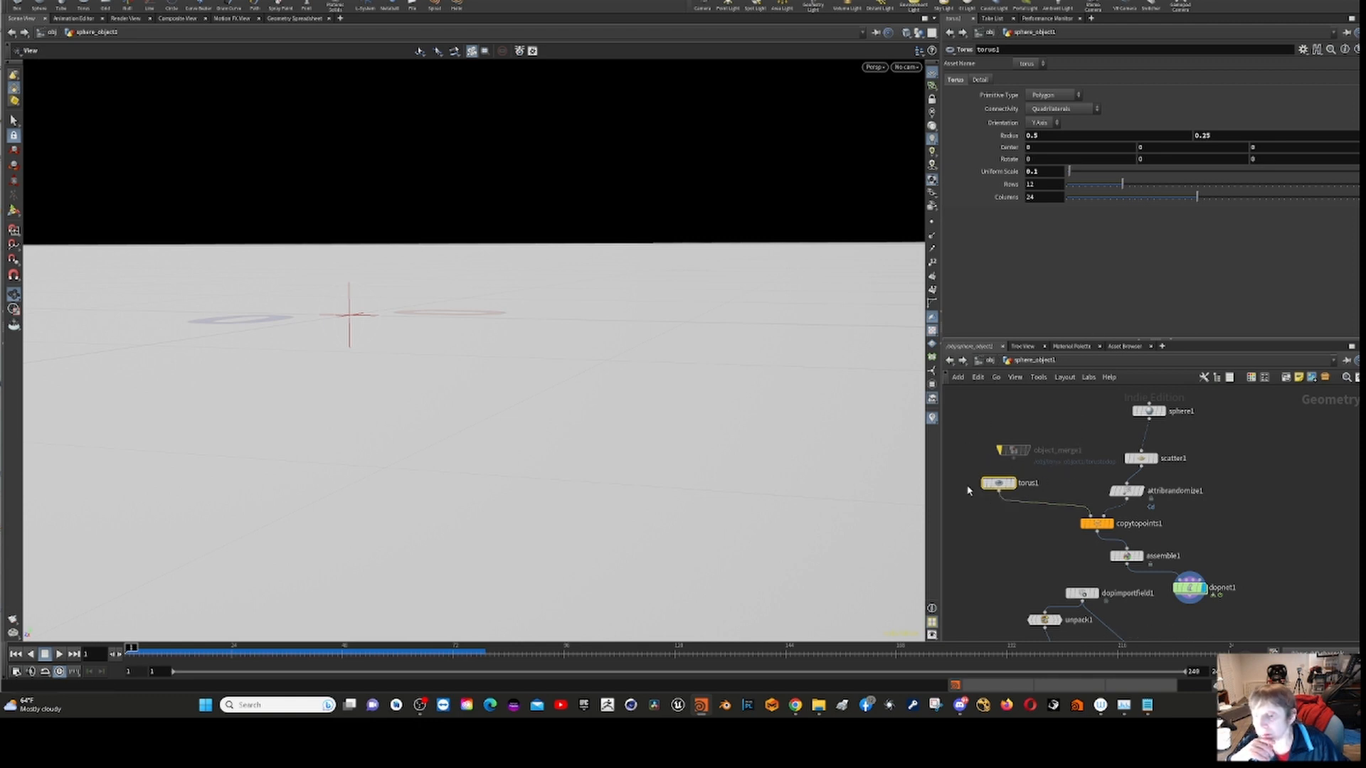
- Save the scene and review the assemble1 settings inside sphere_object1
mouse_move(999, 491)
key(ctrl+s)
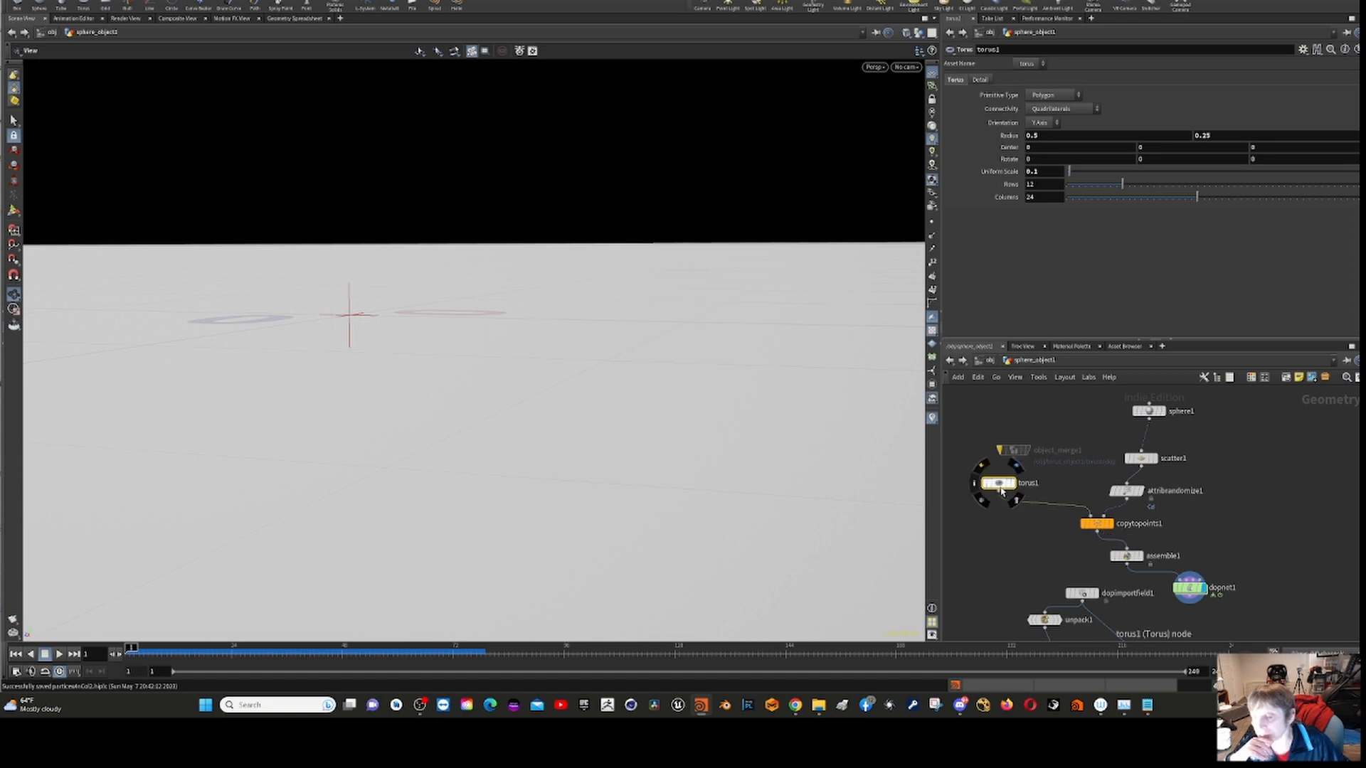
mouse_move(1097, 530)
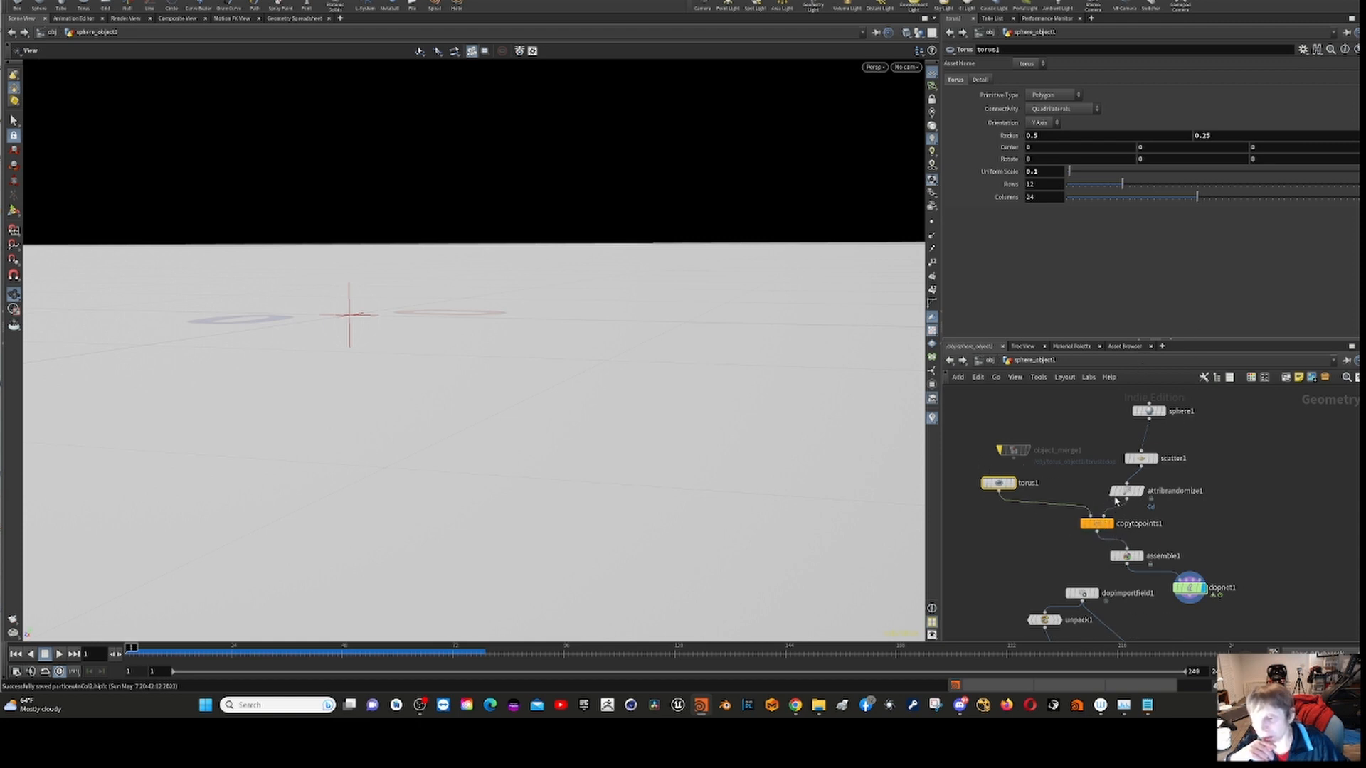
click(1126, 557)
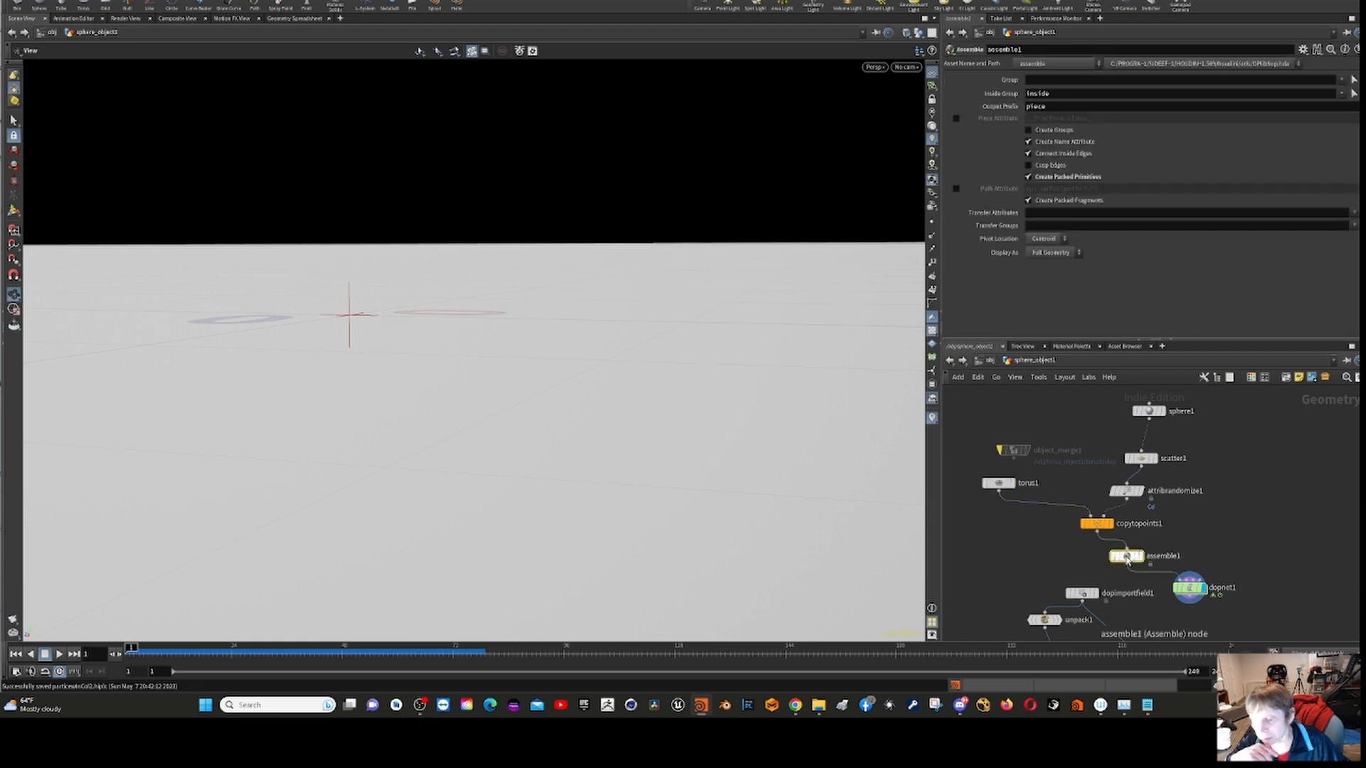
- Inspect the settings and node info of rbdpackedobject2 inside dopnet1, then return to the sphere_object1 network
click(1194, 588)
double_click(1194, 589)
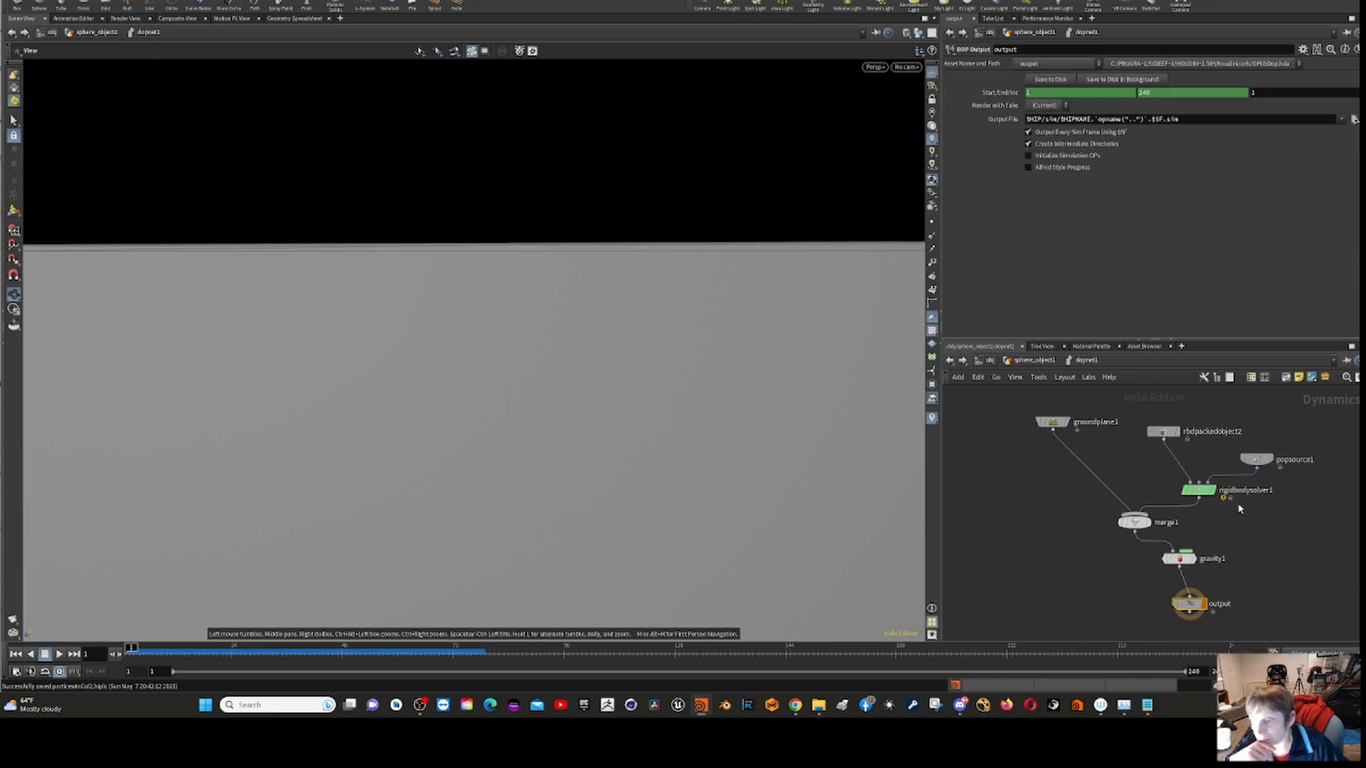
mouse_move(1170, 438)
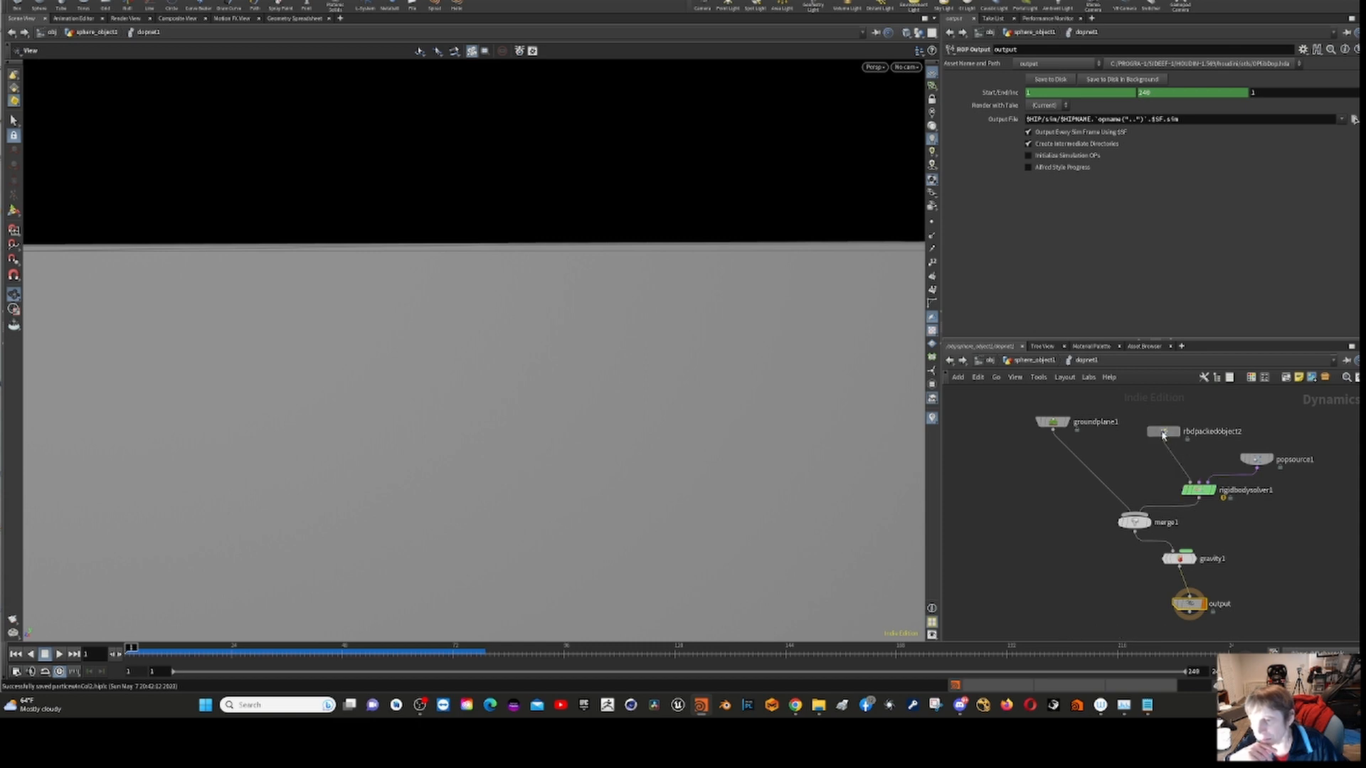
click(1164, 432)
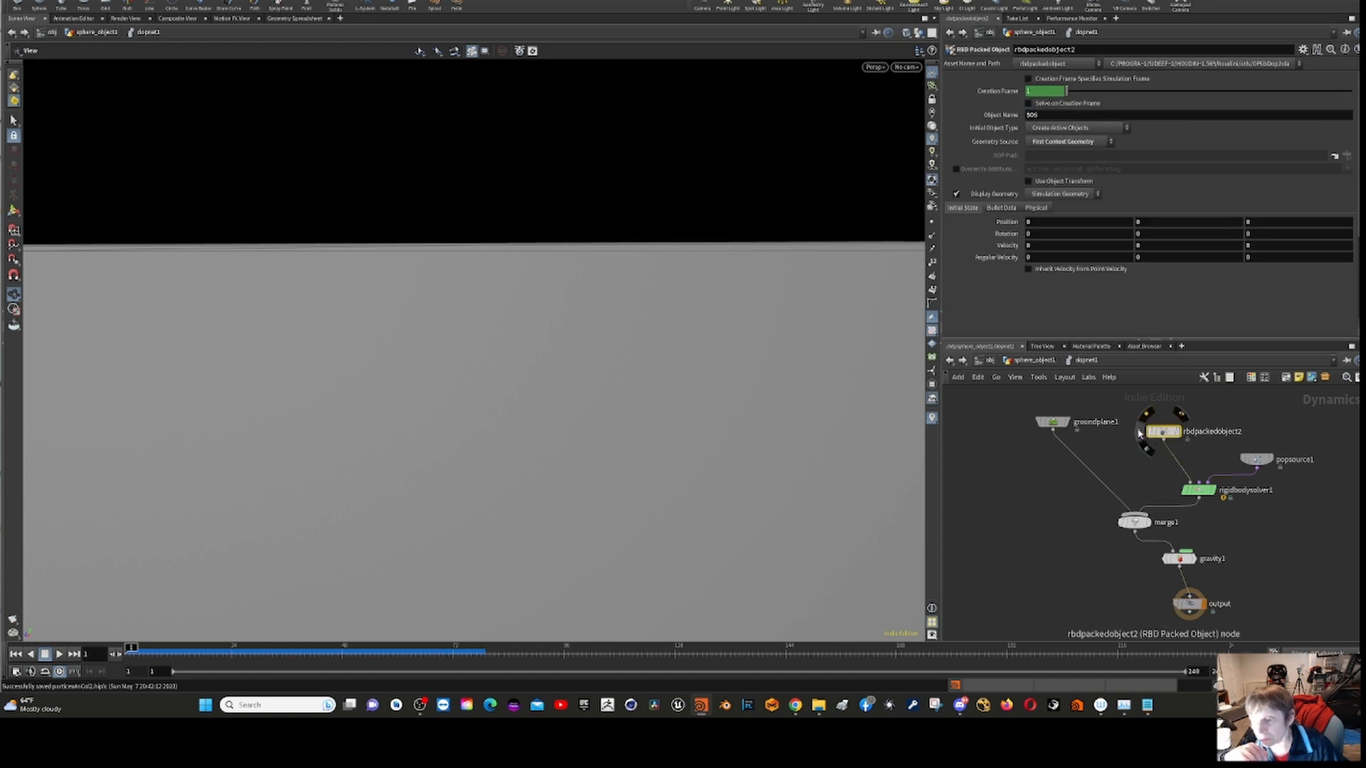
click(1140, 433)
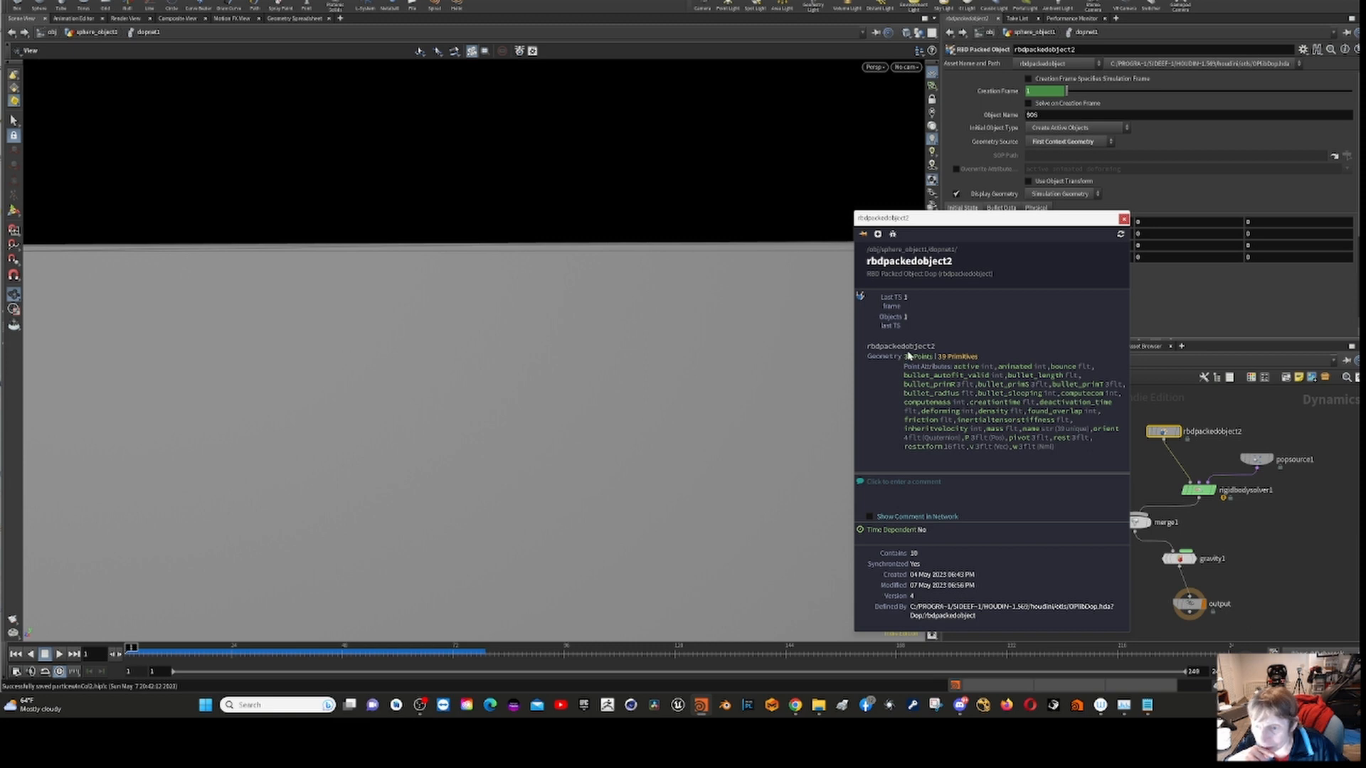
click(1124, 218)
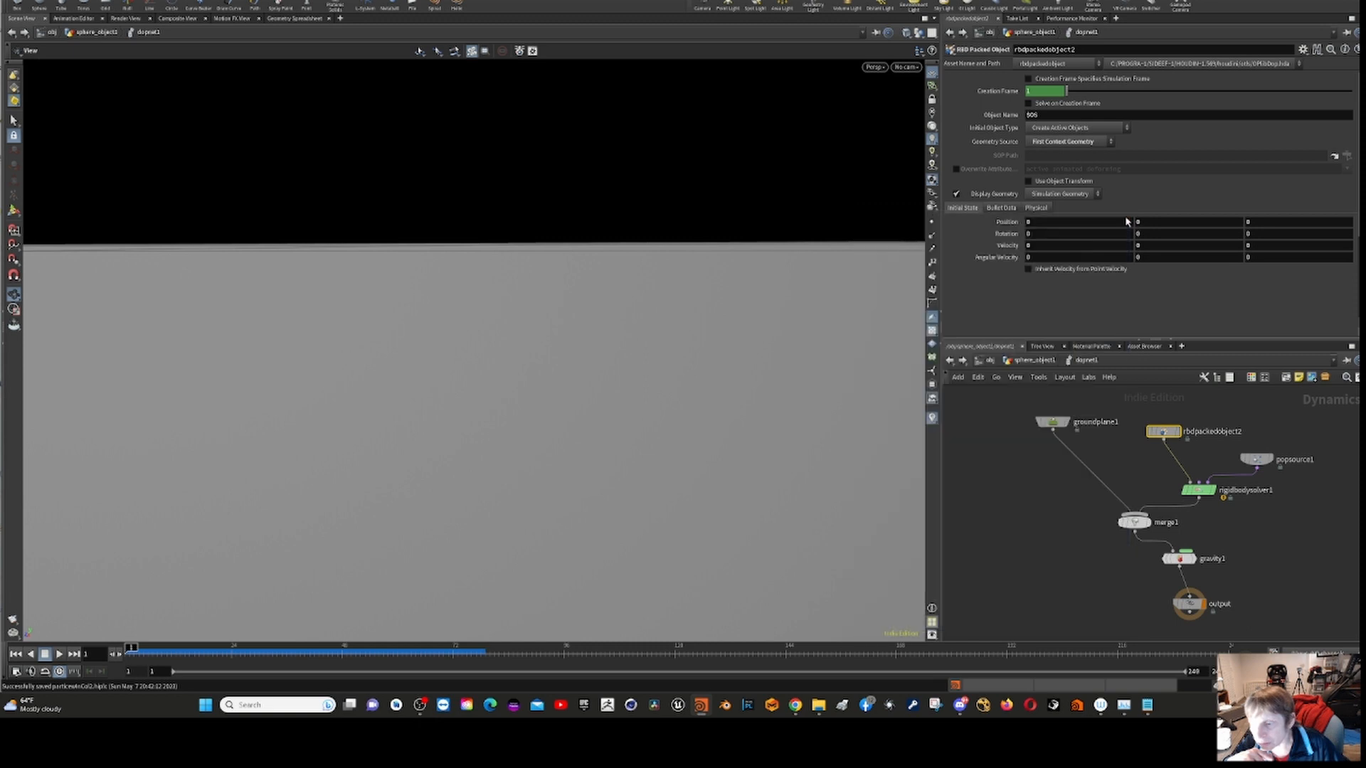
click(949, 361)
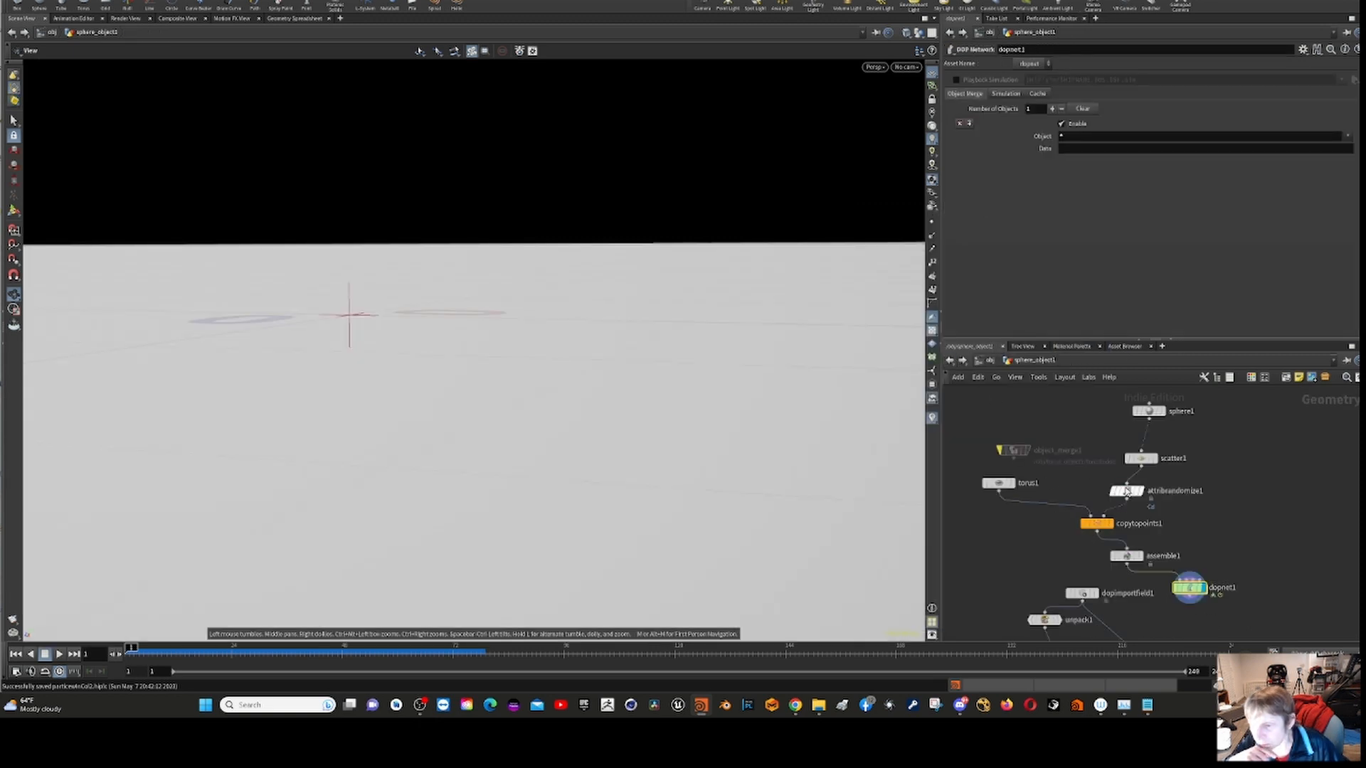
- Check the assemble1 settings and the node info of copytopoints1, closing the info window again
click(1115, 559)
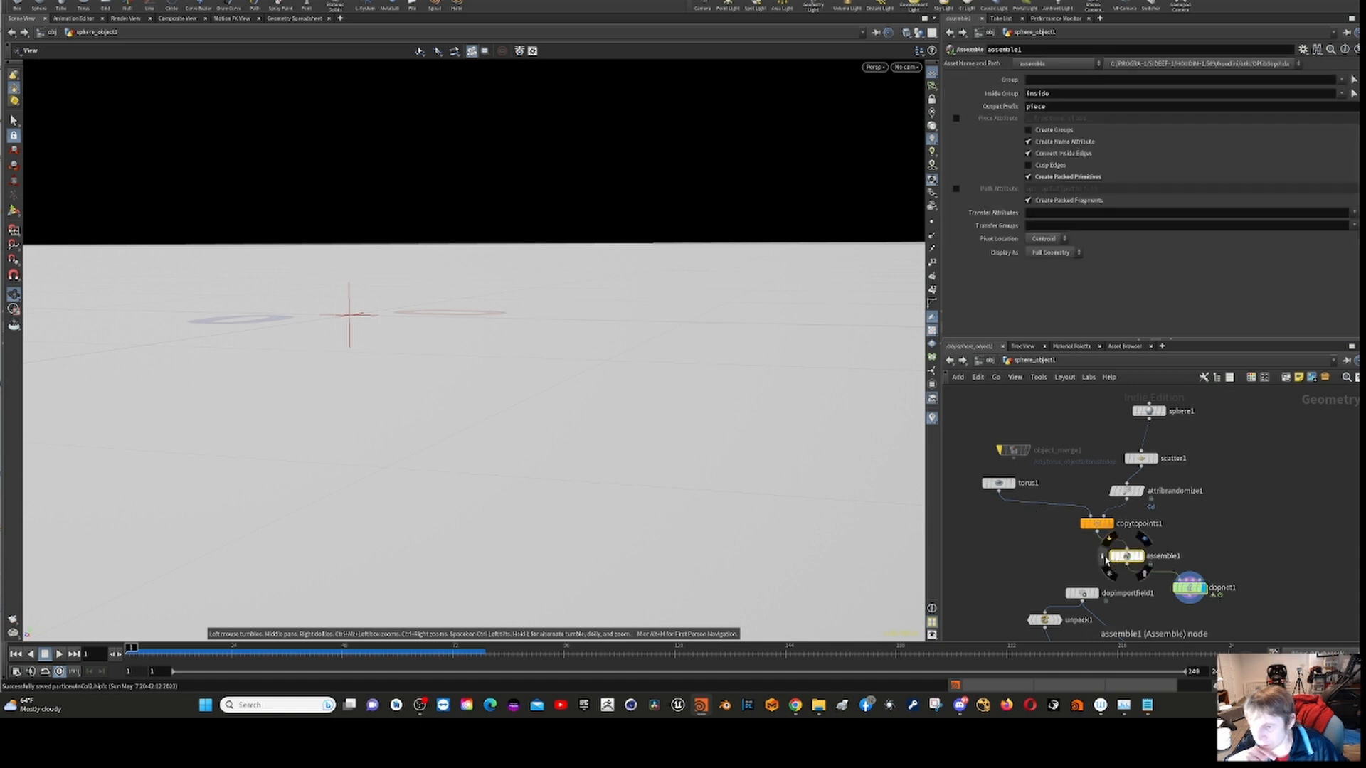
click(1104, 558)
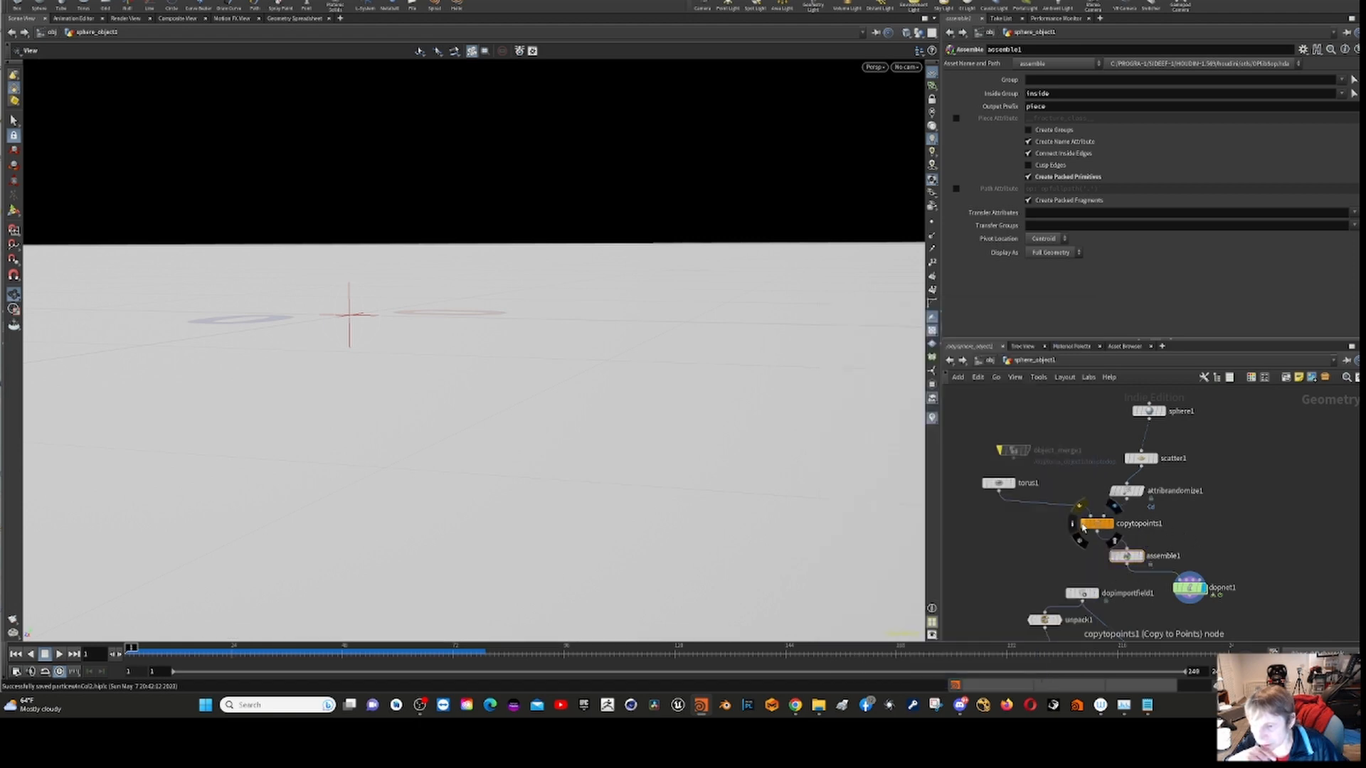
click(1077, 526)
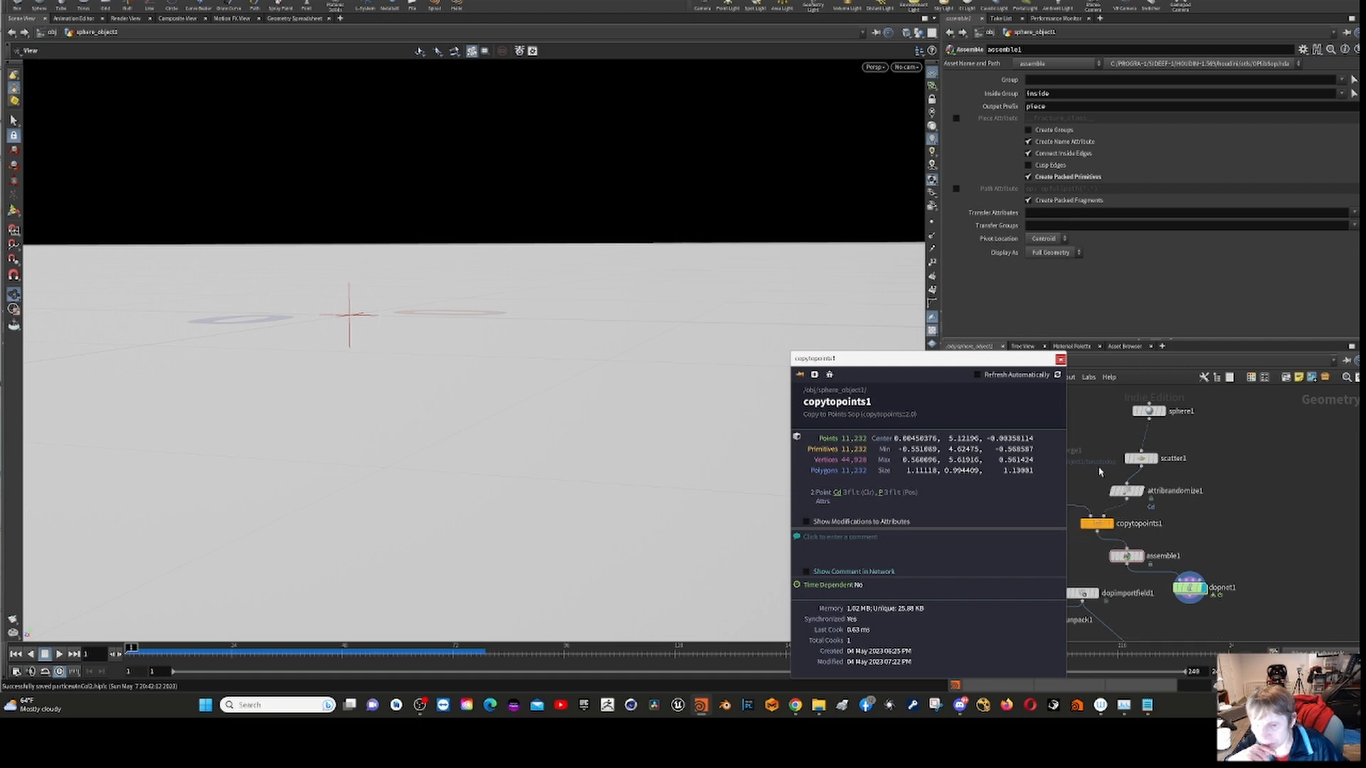
click(1061, 359)
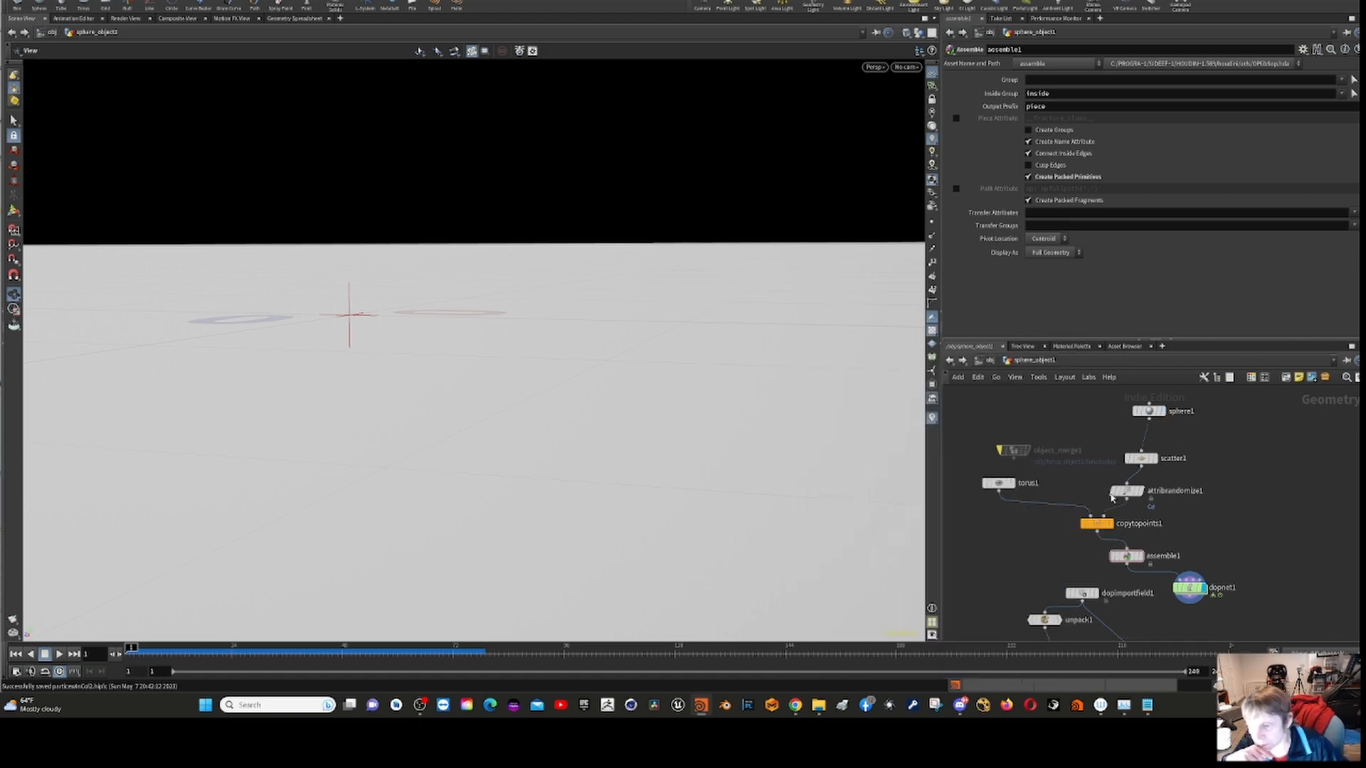
- Examine the Source settings of popsource1 inside dopnet1 and go back to the obj network
double_click(1192, 595)
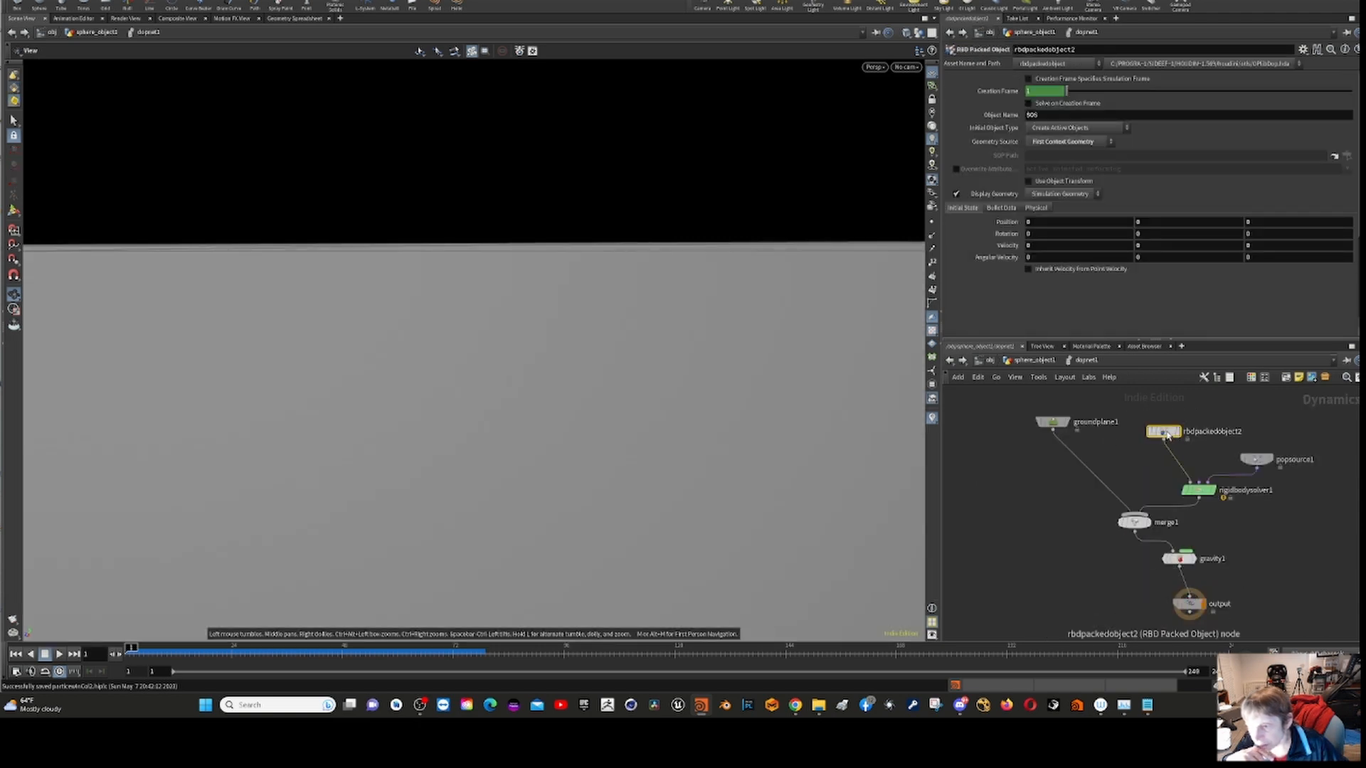
click(1258, 459)
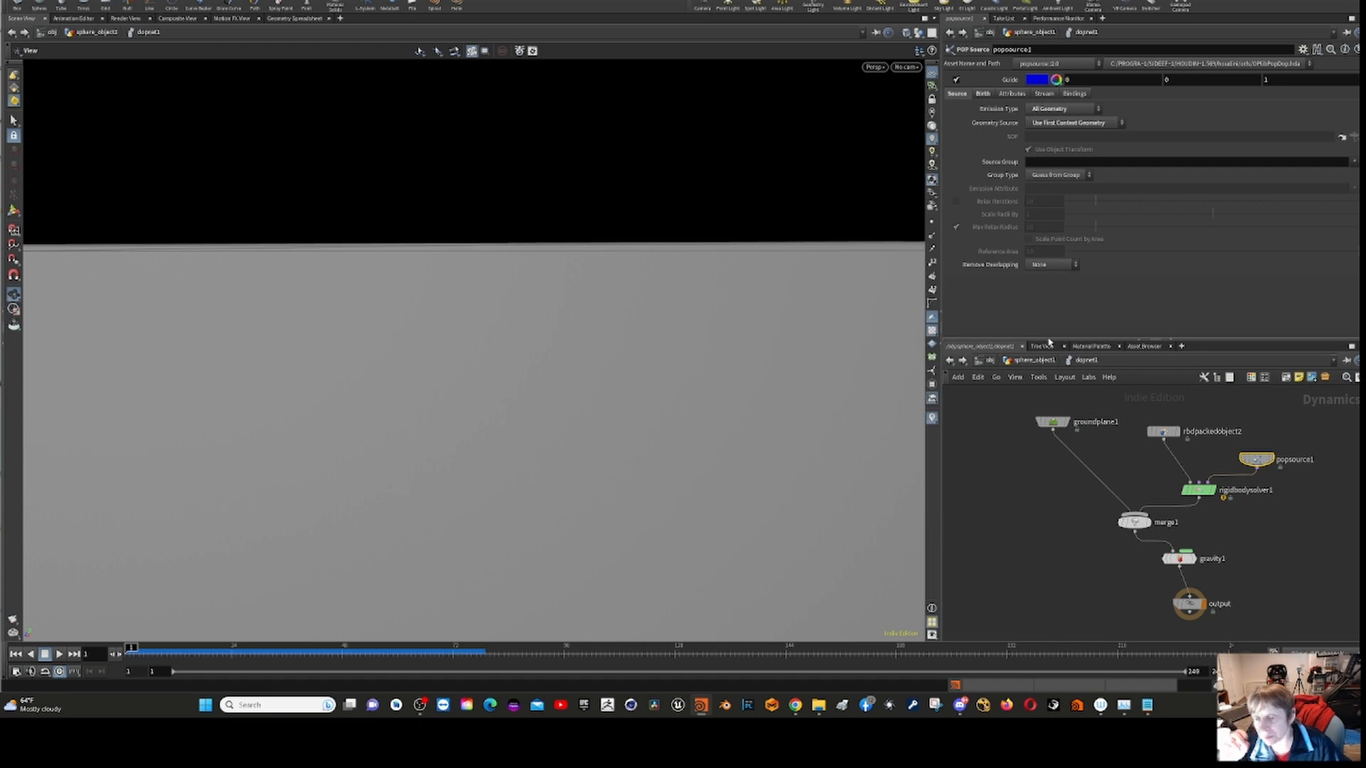
click(980, 363)
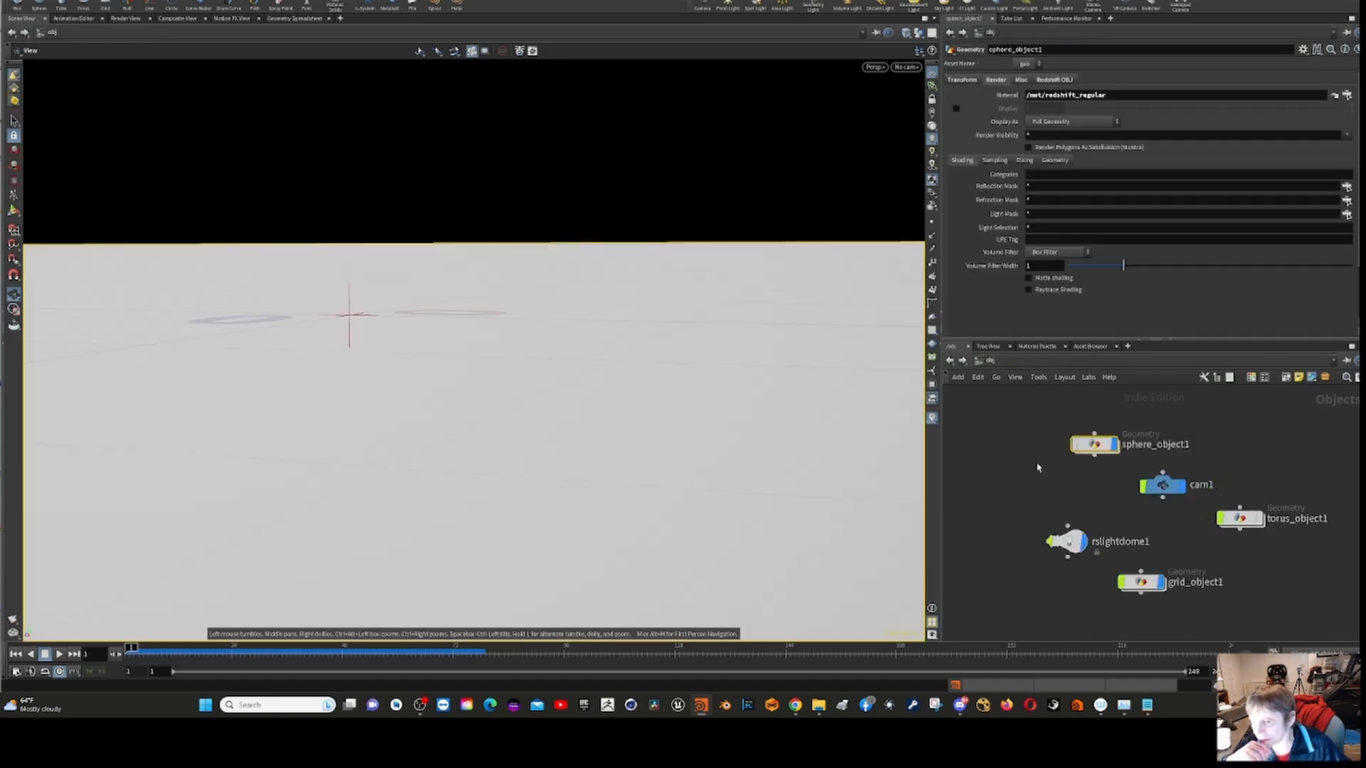
- Reopen dopnet1 inside sphere_object1, review the Birth settings of popsource1, and return to the obj network
double_click(1095, 445)
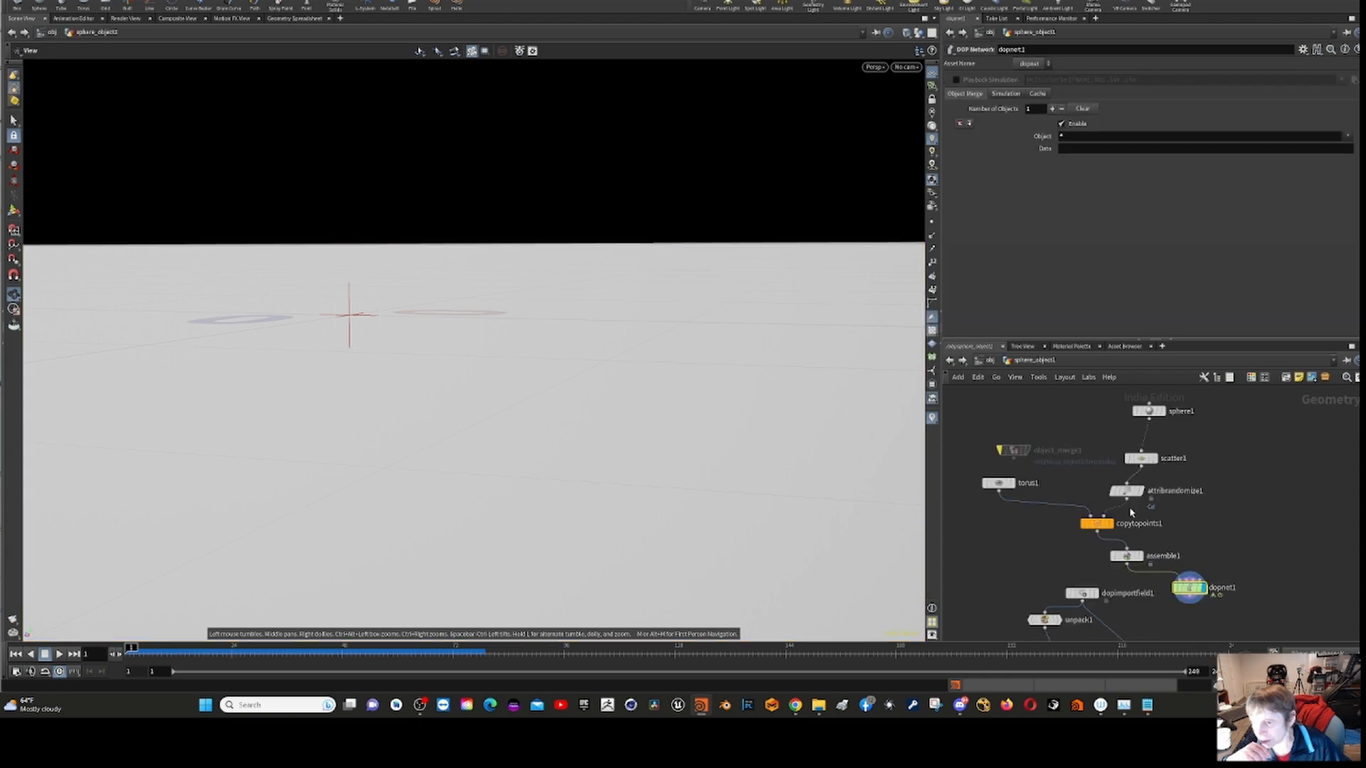
mouse_move(1181, 584)
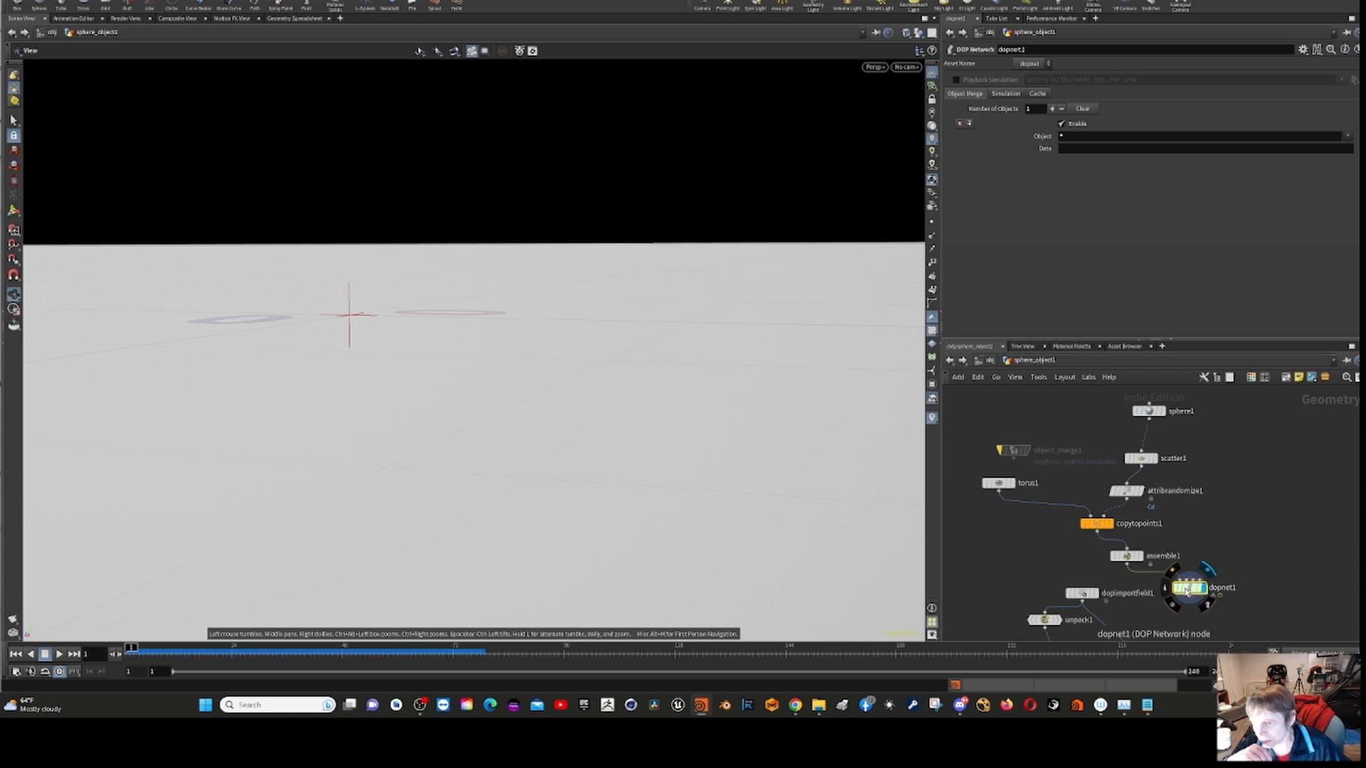
double_click(1186, 590)
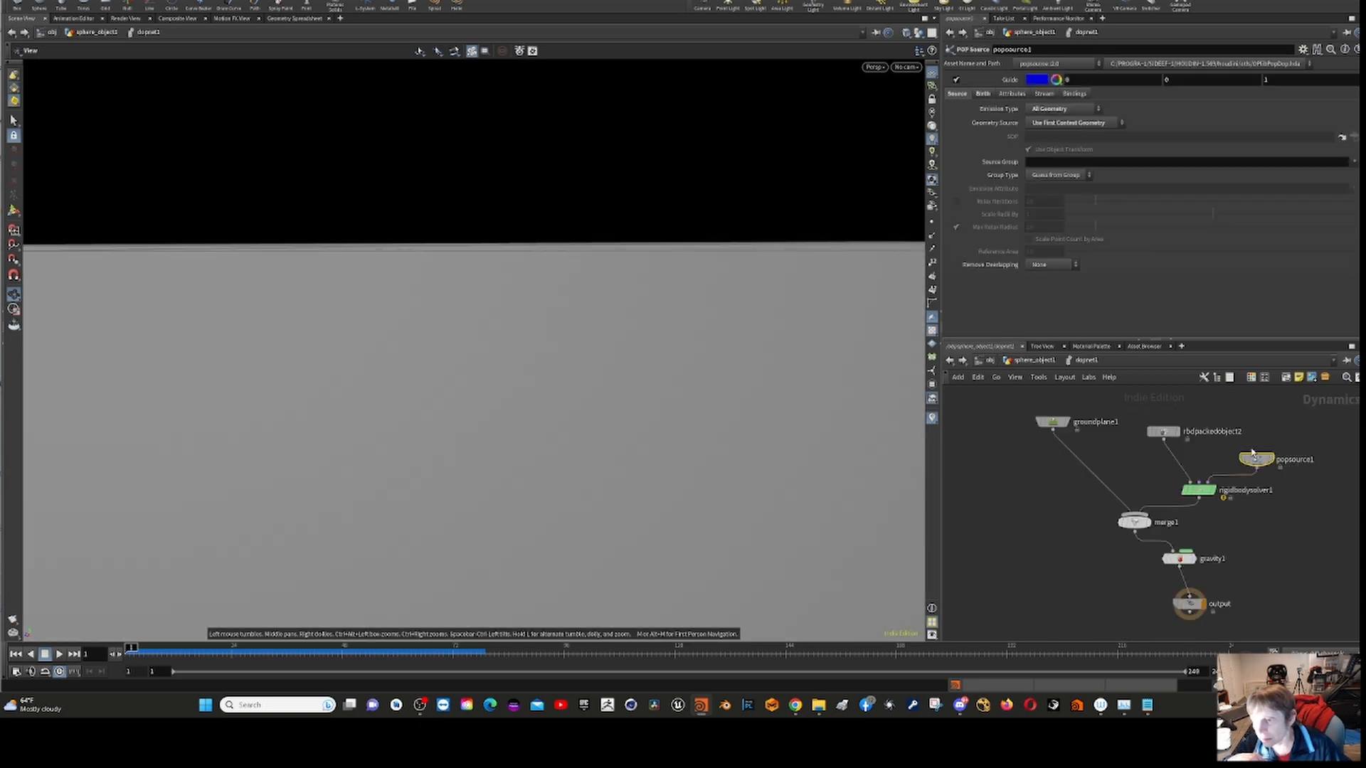
mouse_move(1265, 468)
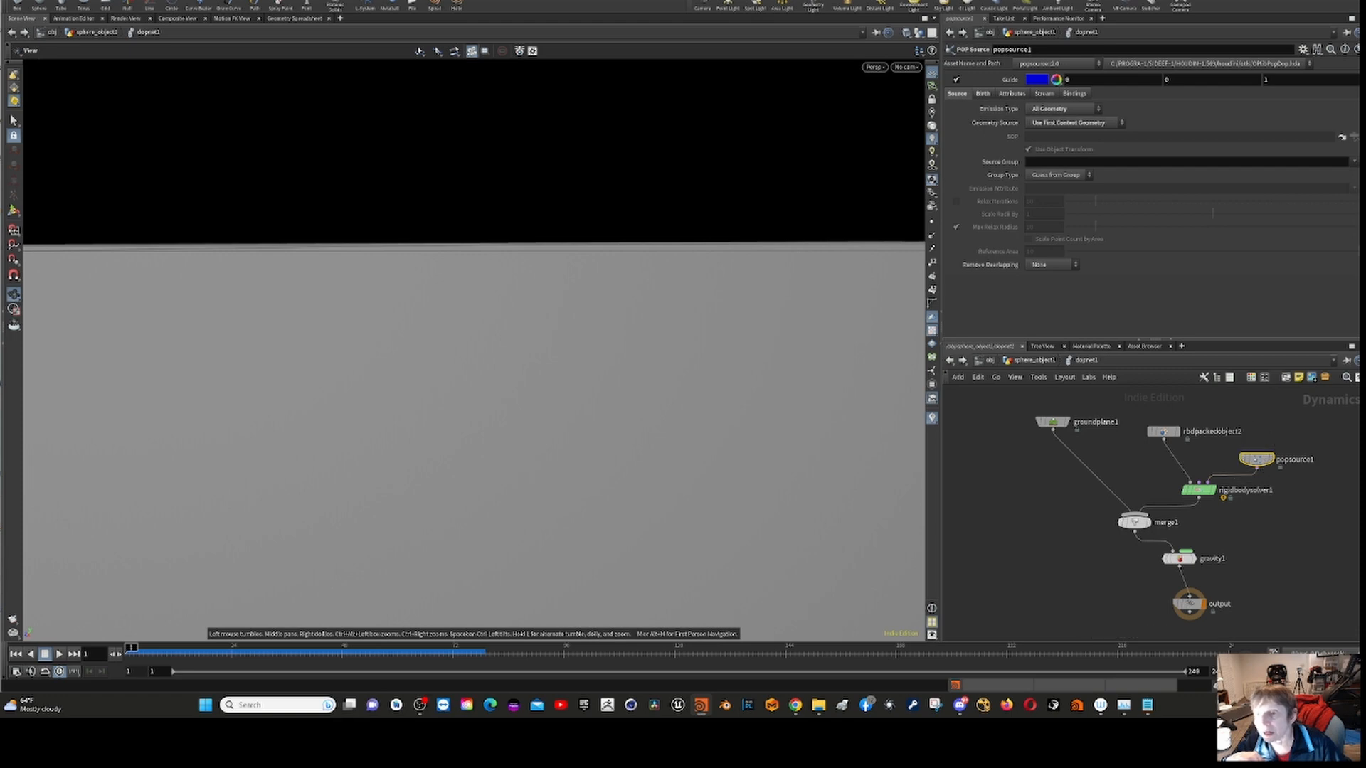
click(986, 97)
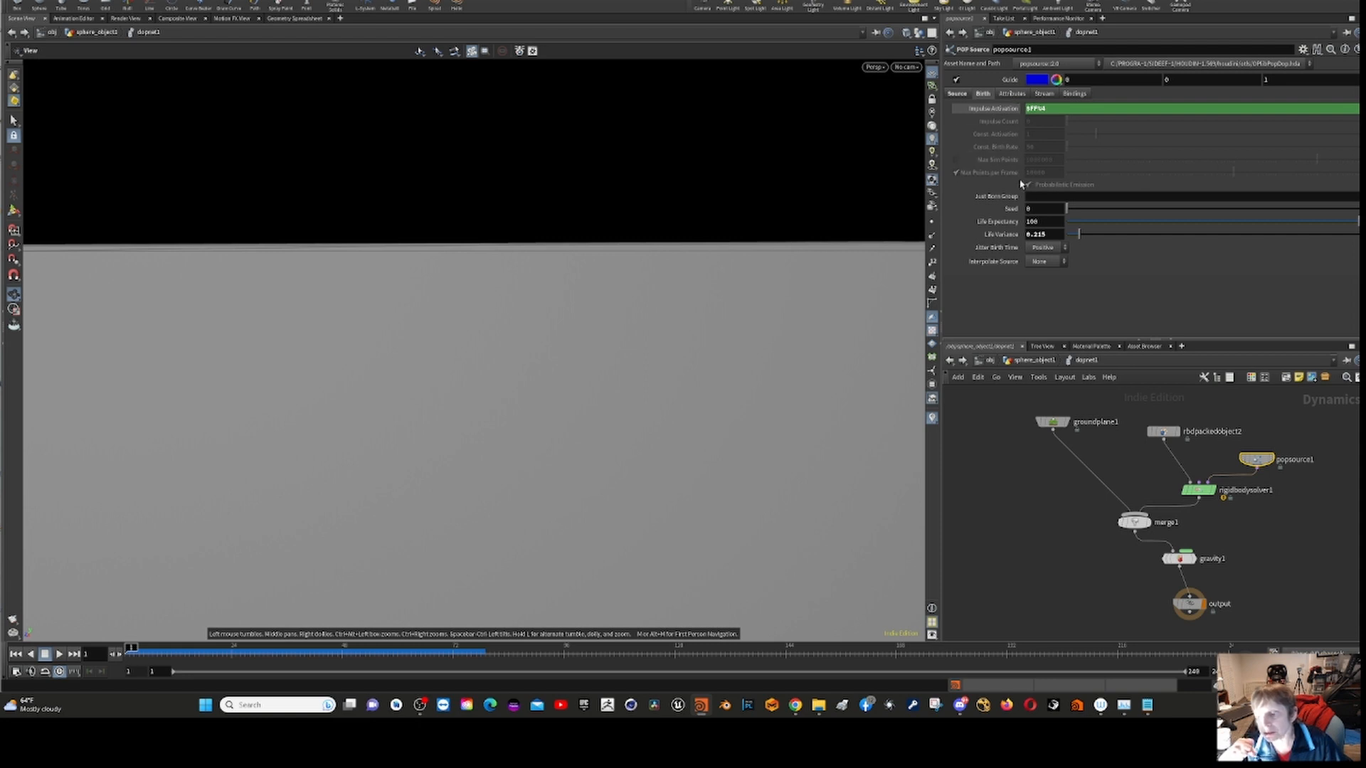
mouse_move(1027, 189)
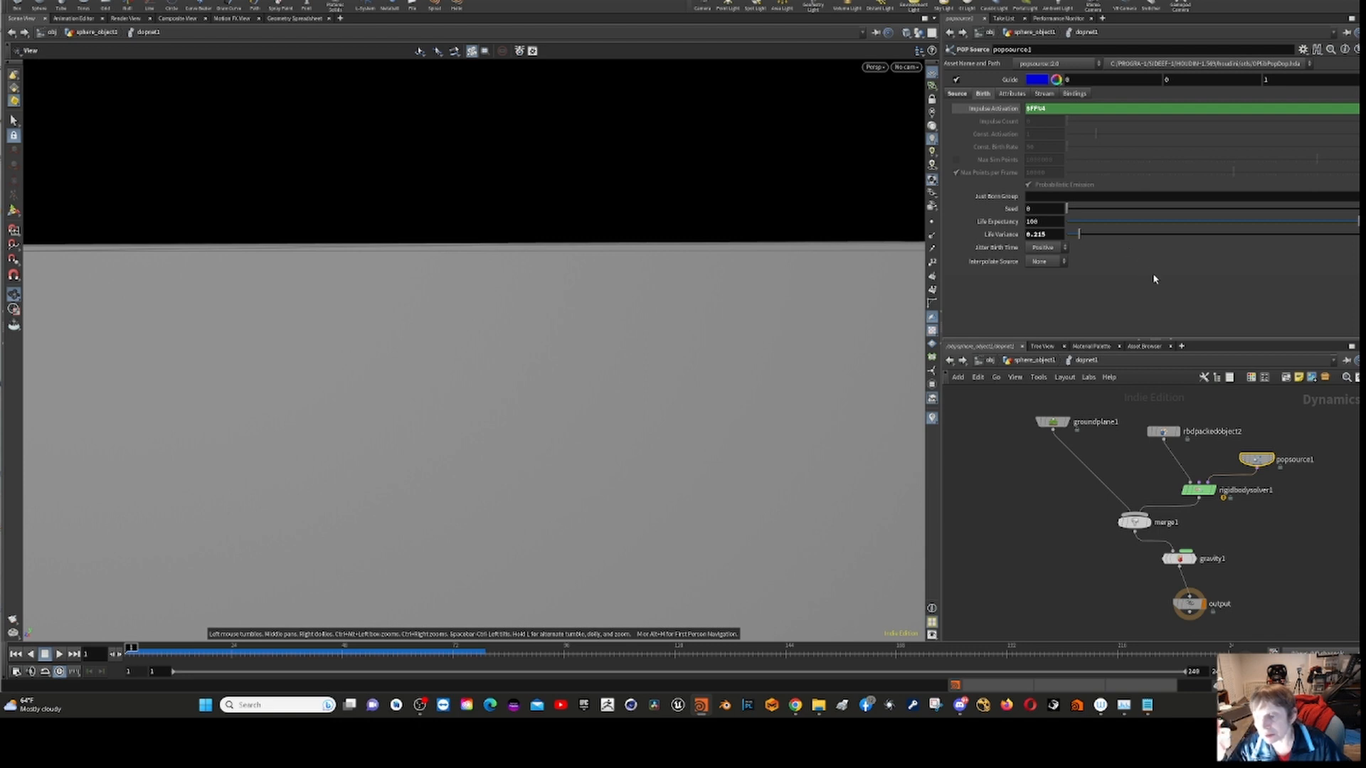
click(988, 363)
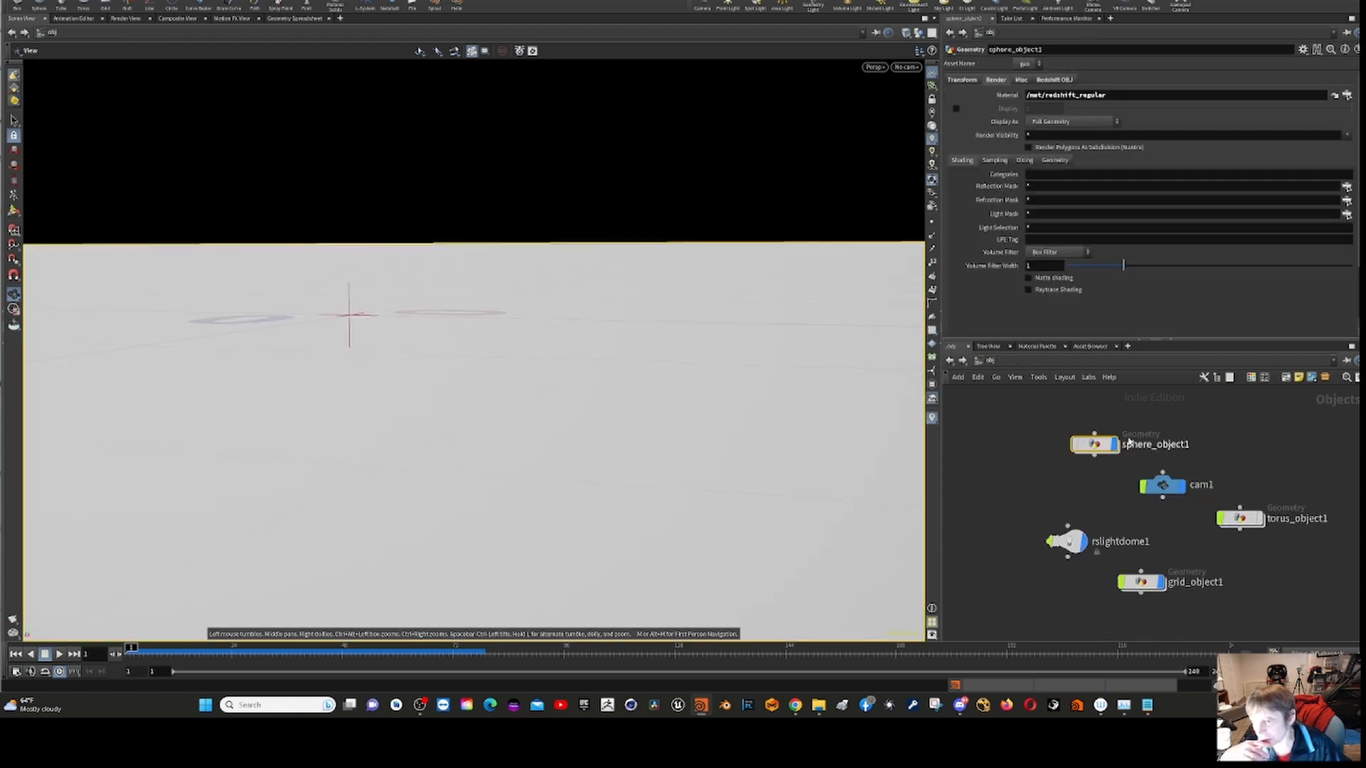
- Review the scatter1 settings inside sphere_object1 and return to the obj network
mouse_move(1256, 516)
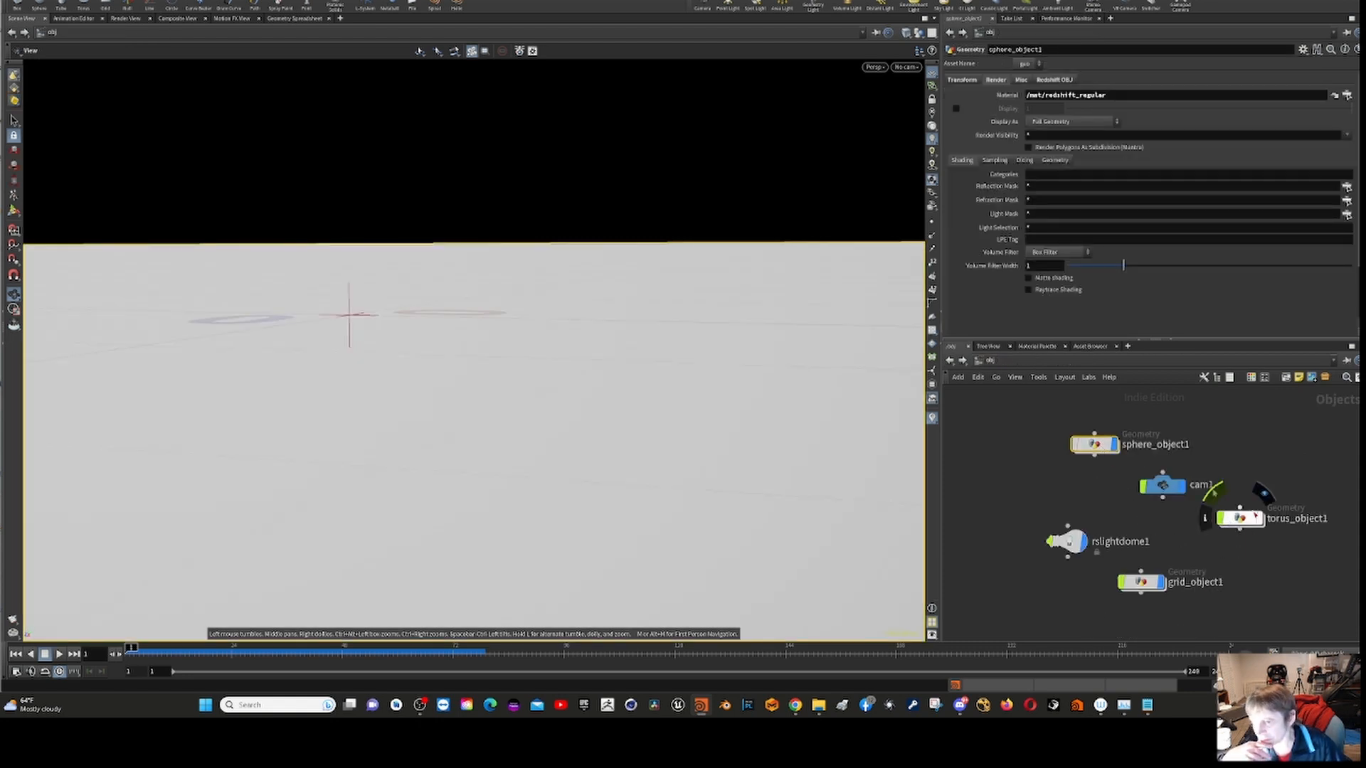
double_click(1093, 445)
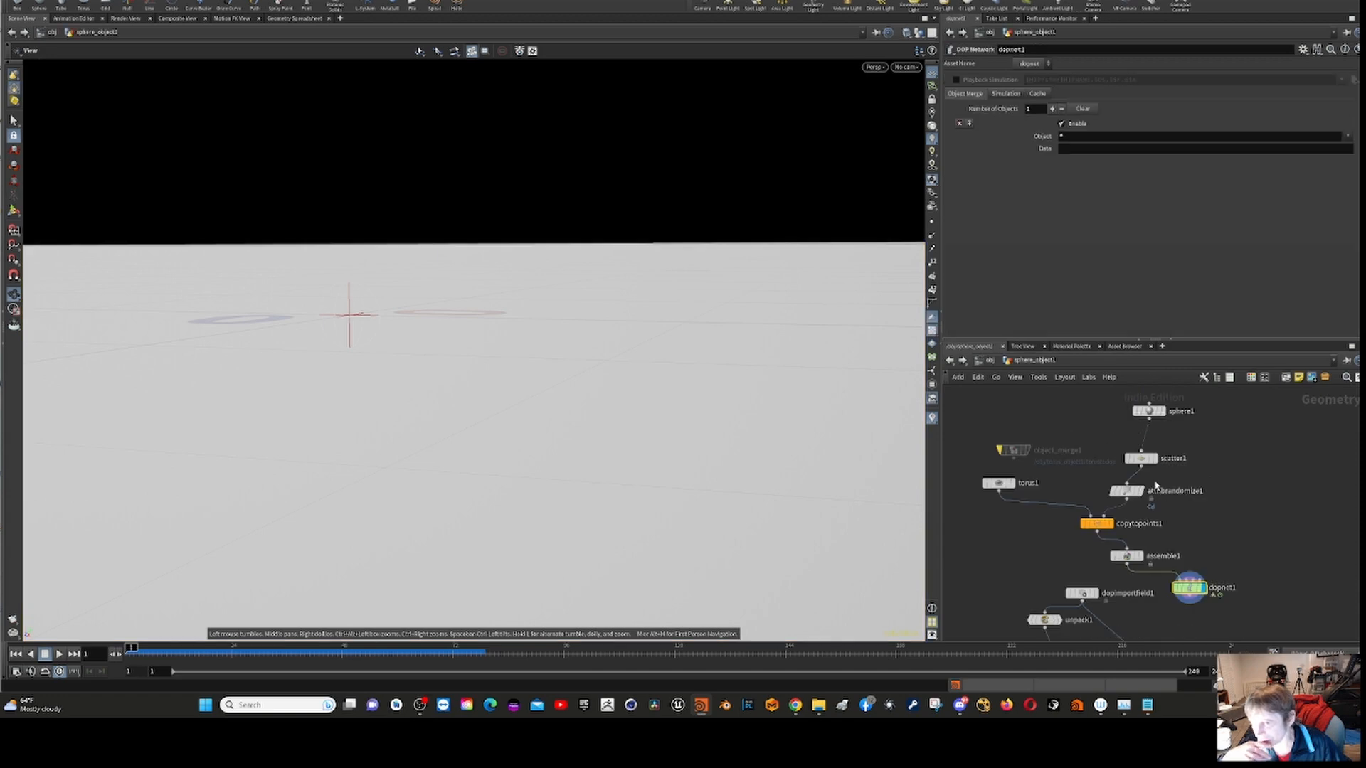
click(1141, 459)
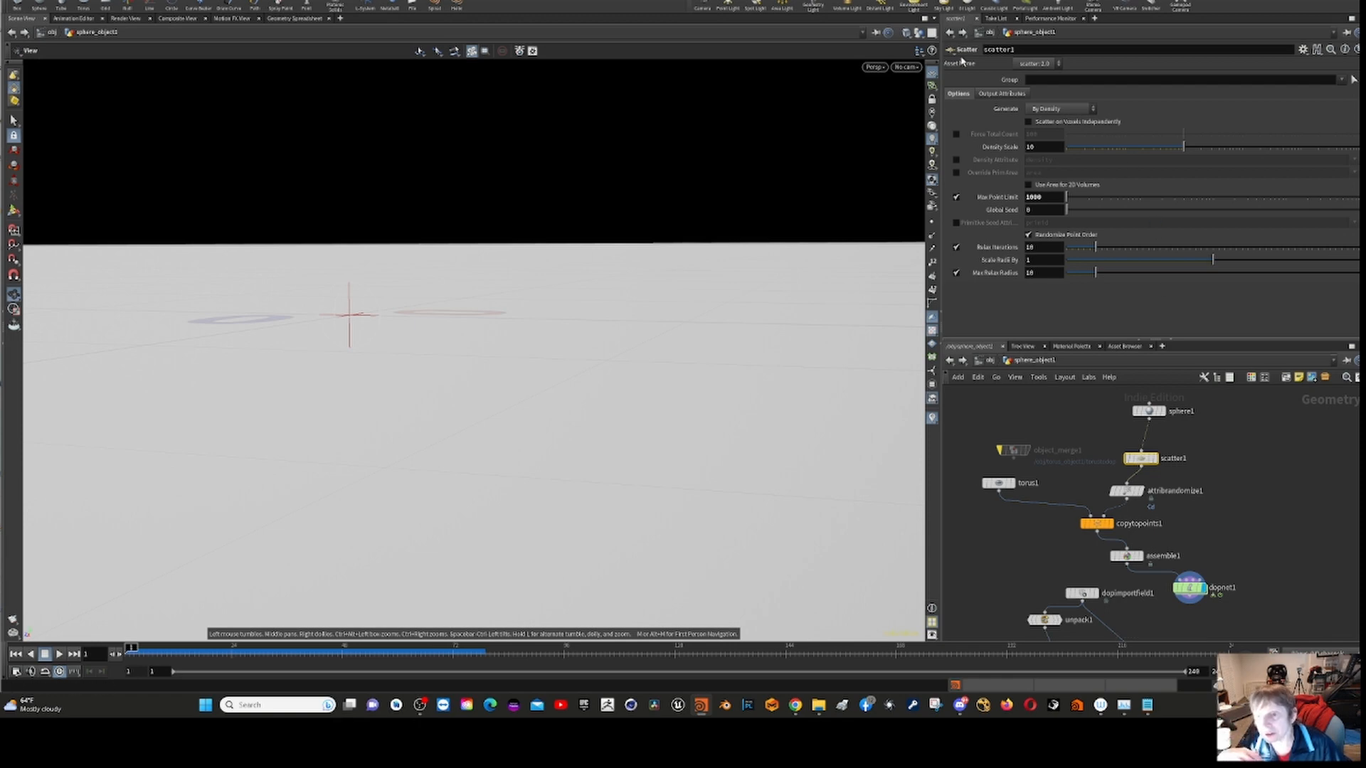
click(950, 32)
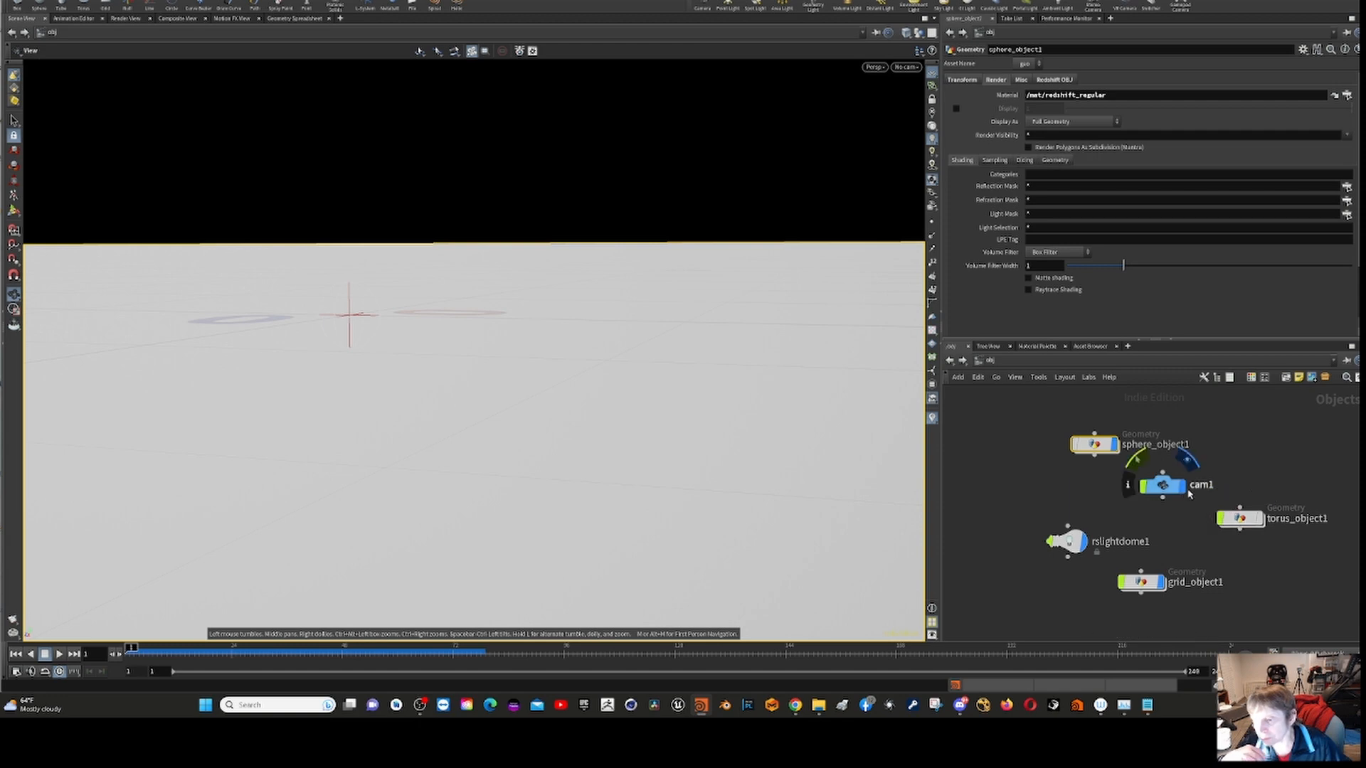
- Inspect the rigidbodysolver1 settings in sphere_object1's dopnet1 and go back up to the sphere_object1 network
double_click(1093, 444)
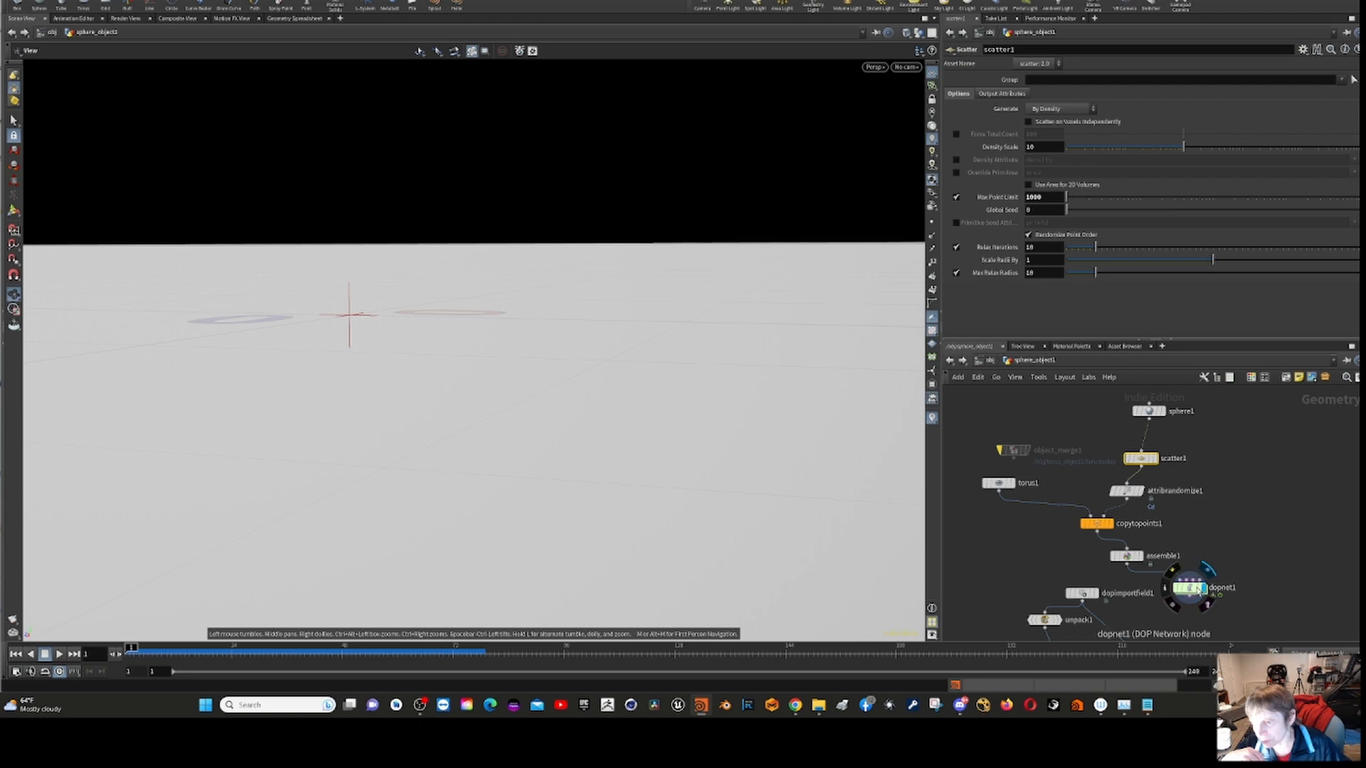
double_click(1196, 591)
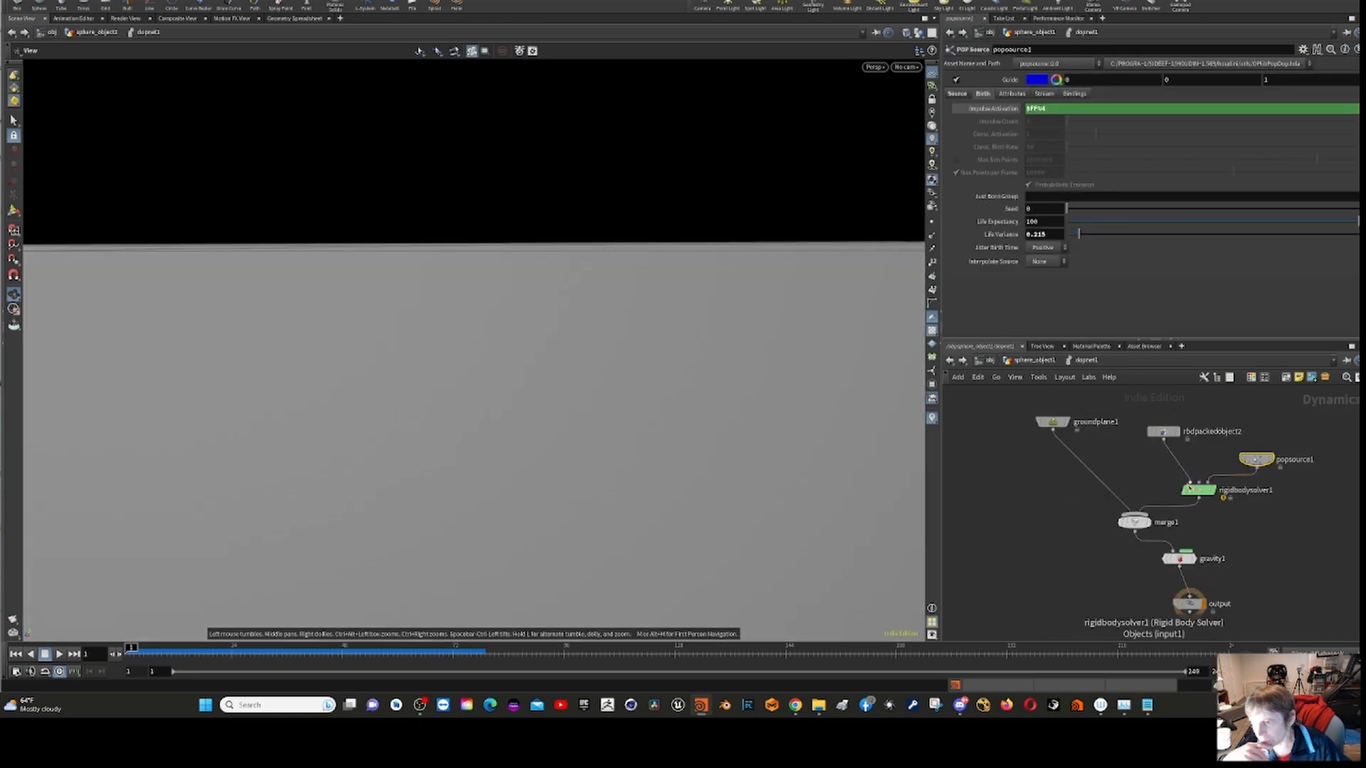
click(1200, 491)
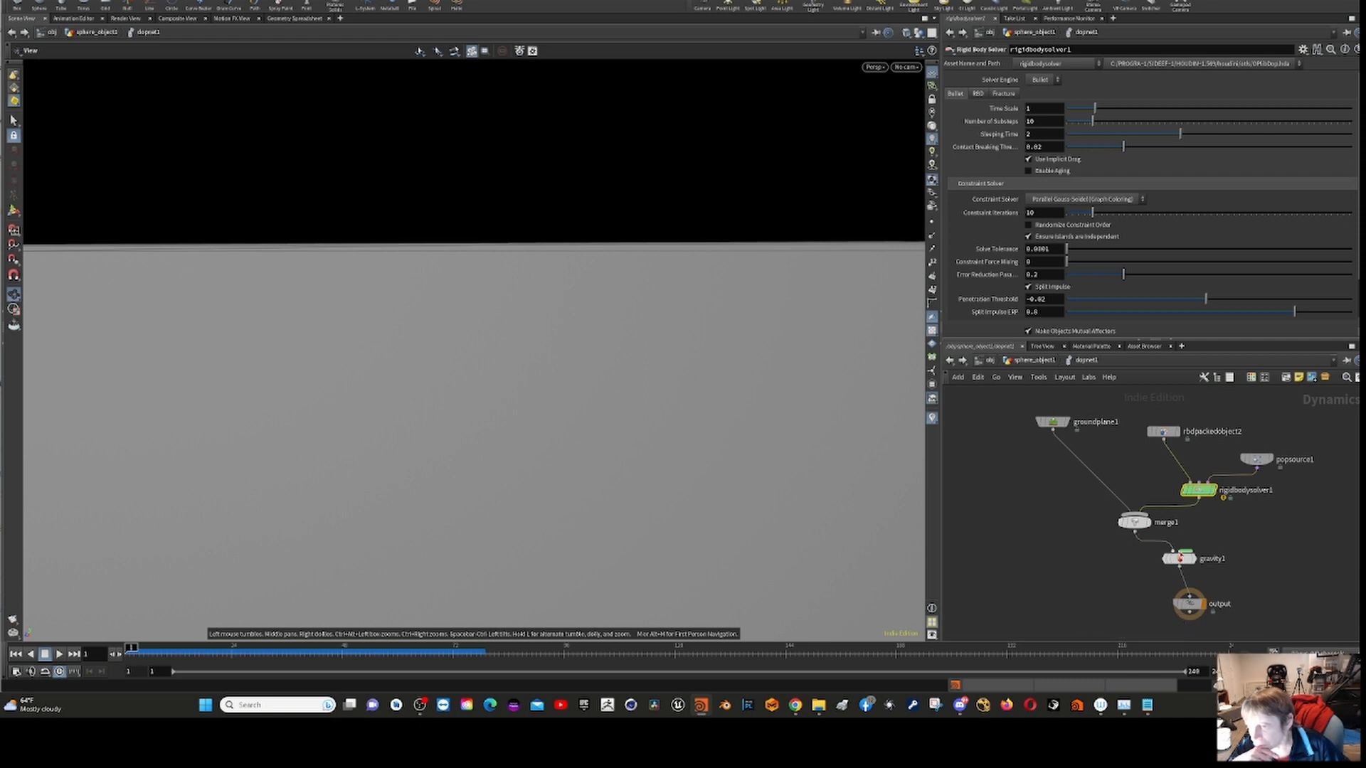
mouse_move(1194, 617)
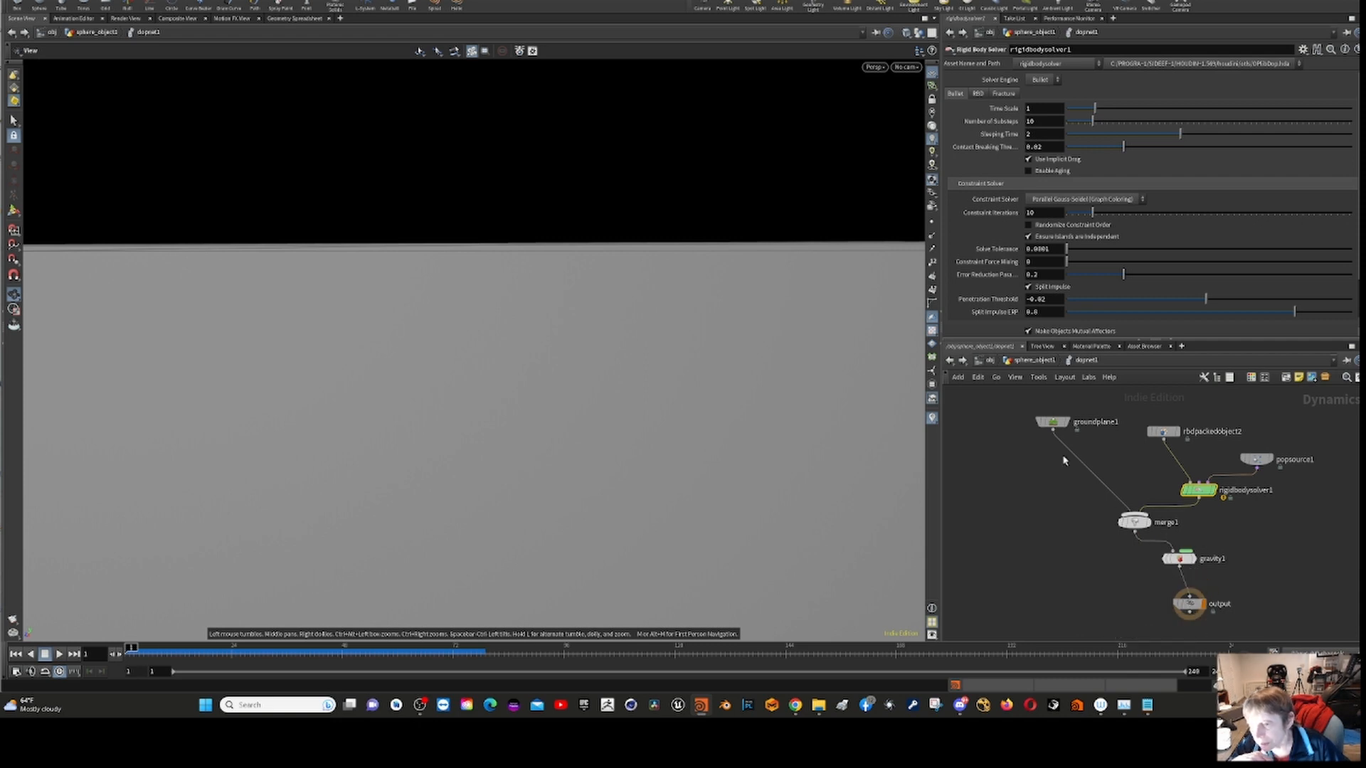
click(950, 360)
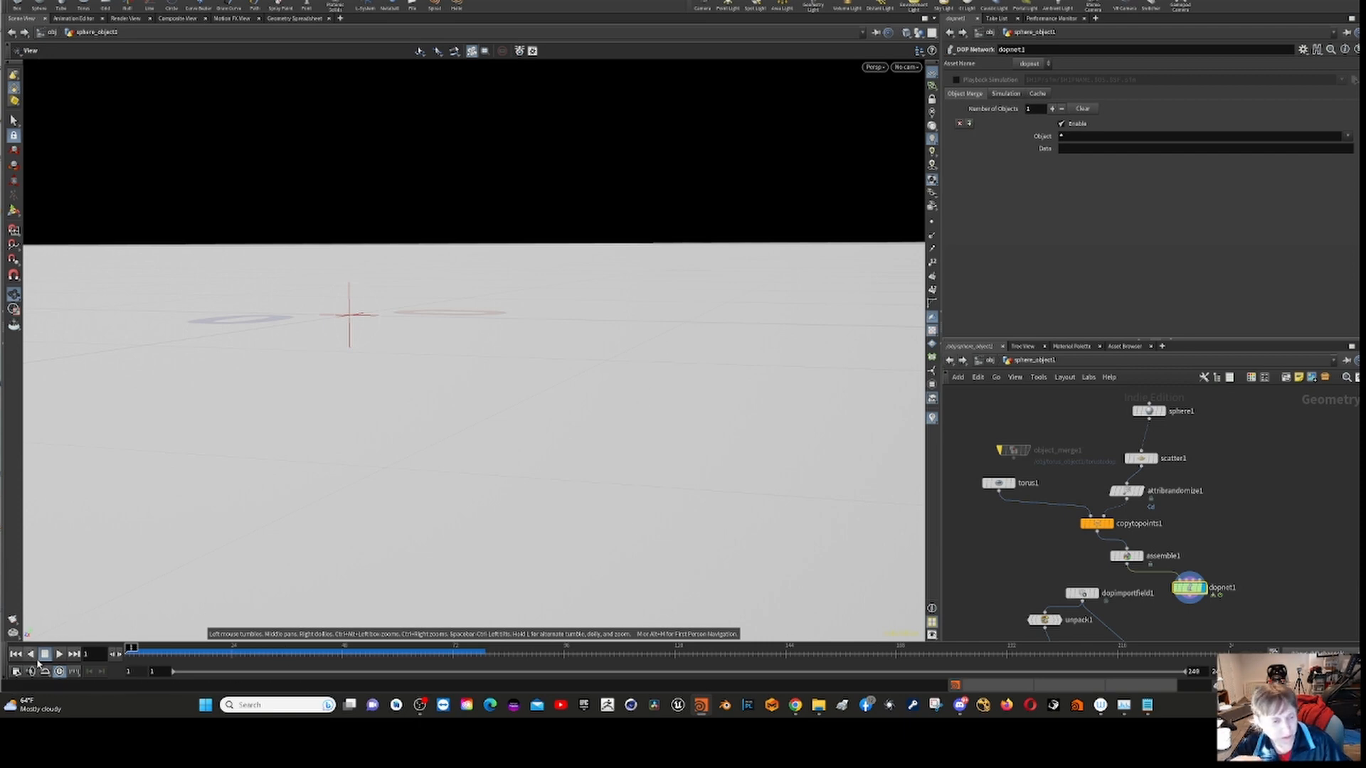
- Play the ring simulation from the first frame, stop it at frame 74, and return to the obj network
click(61, 656)
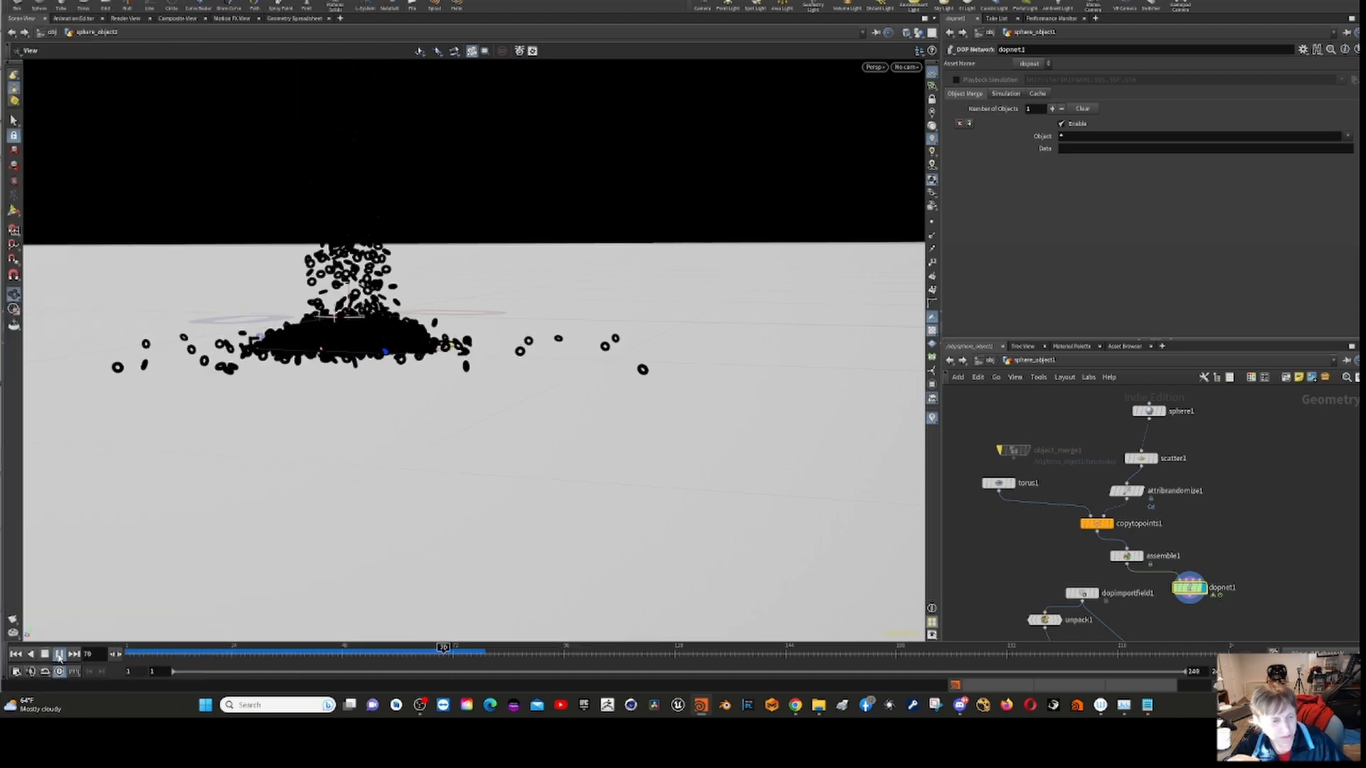
click(61, 656)
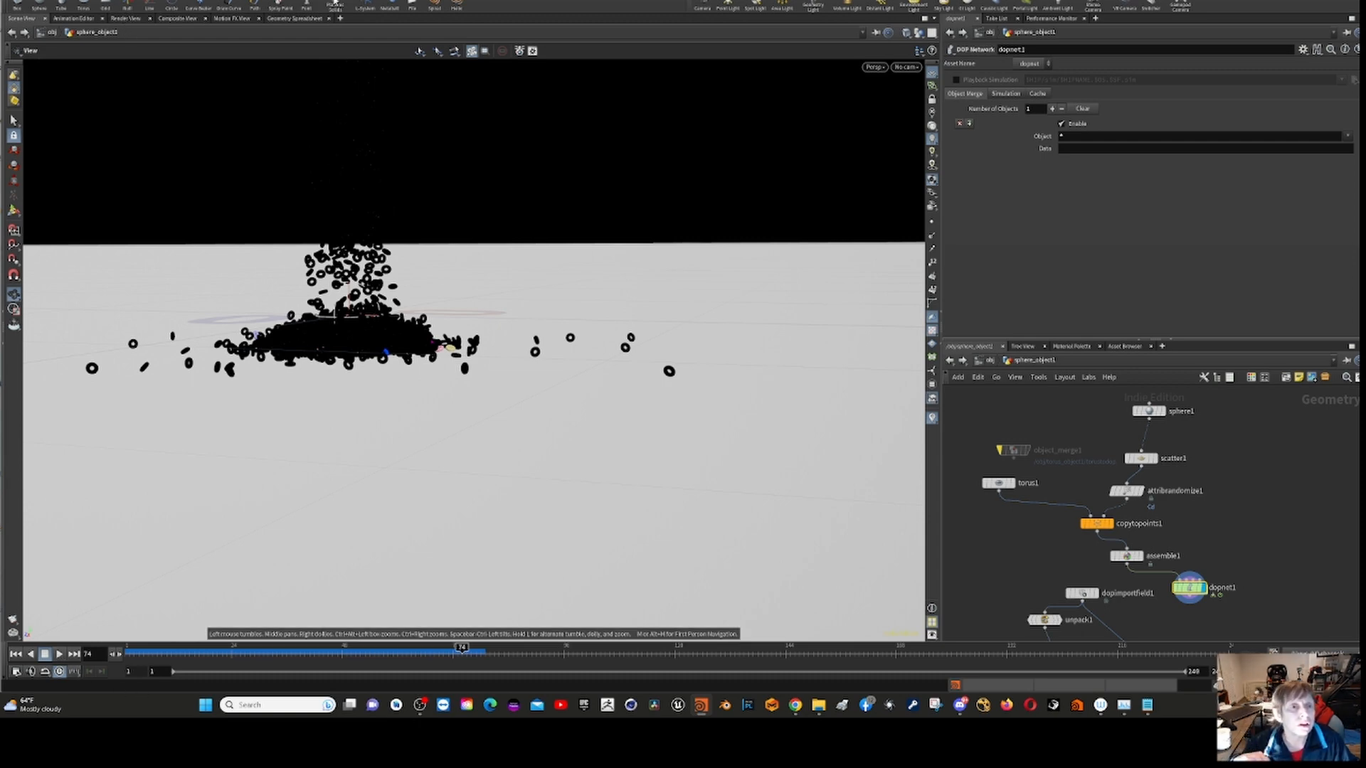
click(988, 361)
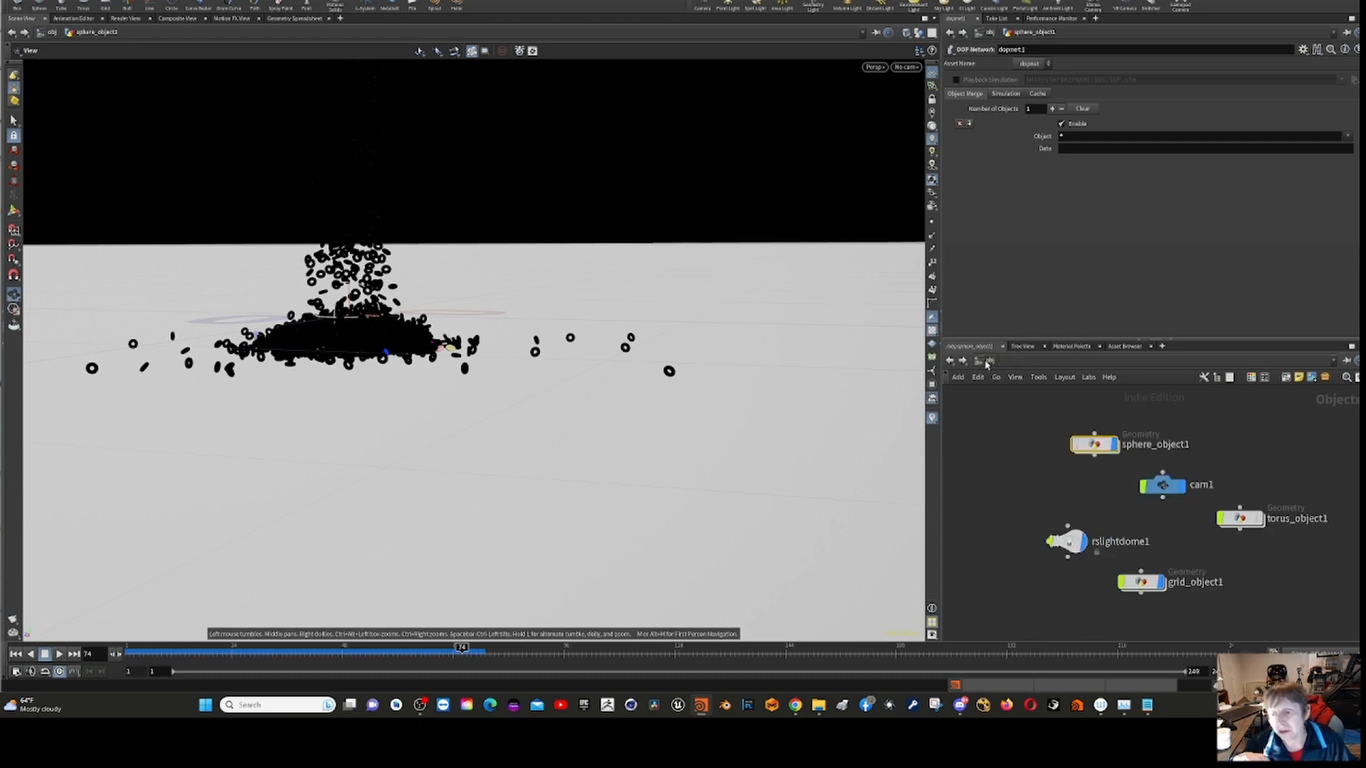
- Inspect the redshift_vopnet1 shader nodes in the mat network and return to the list of materials
click(992, 362)
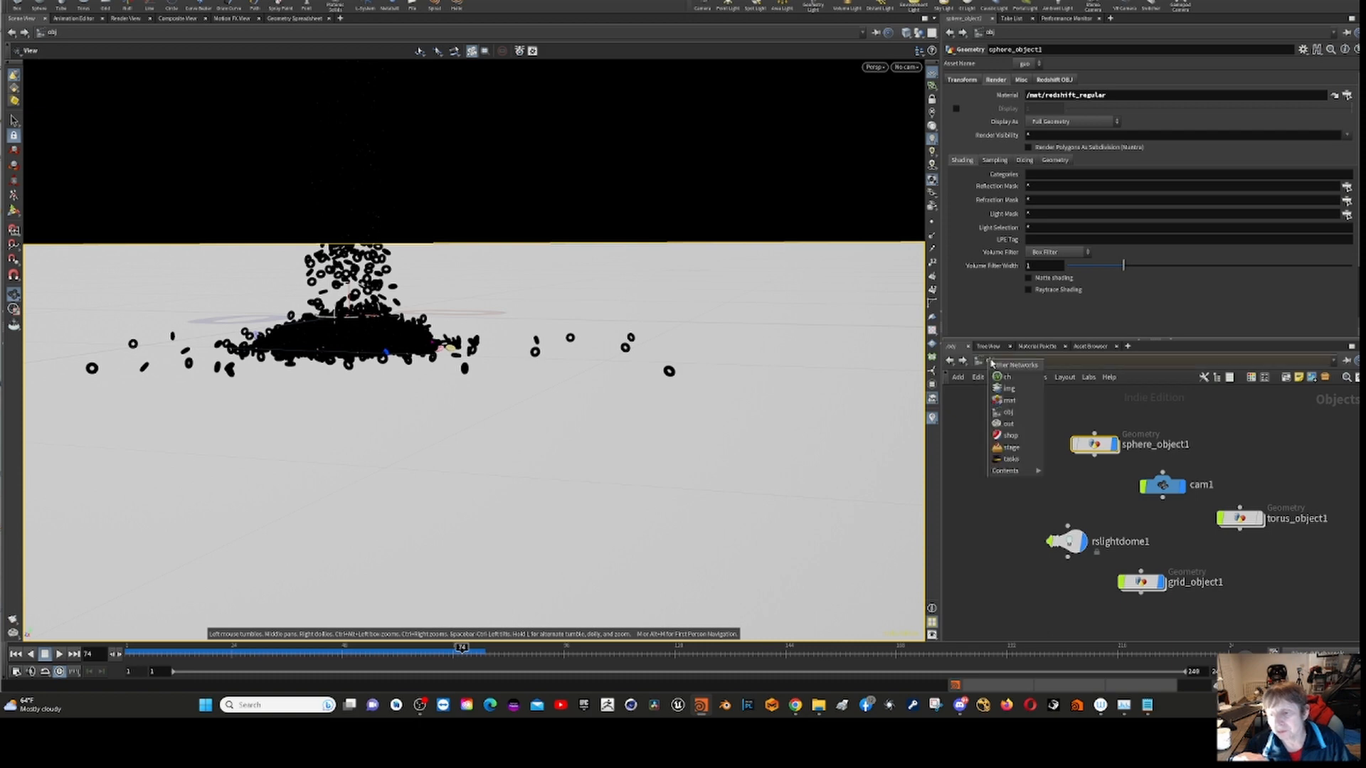
click(1008, 403)
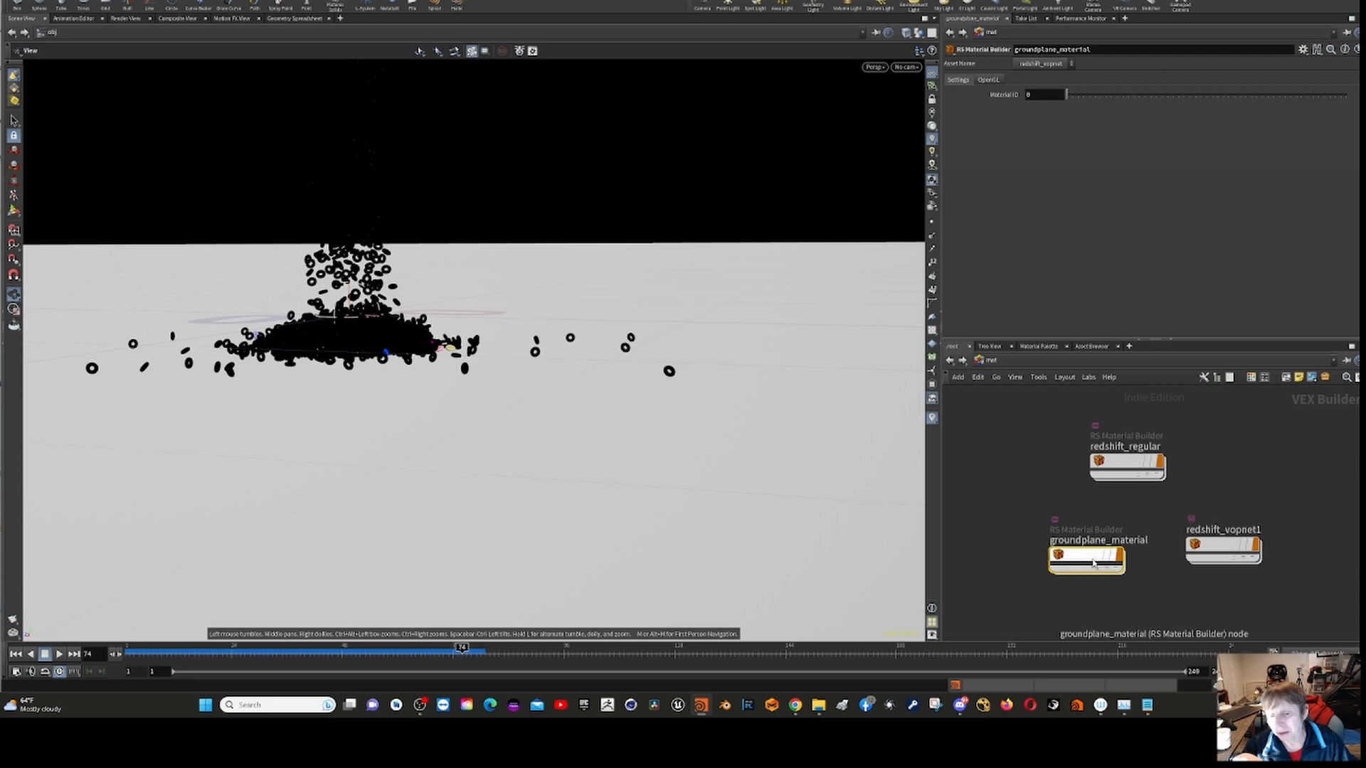
mouse_move(1087, 557)
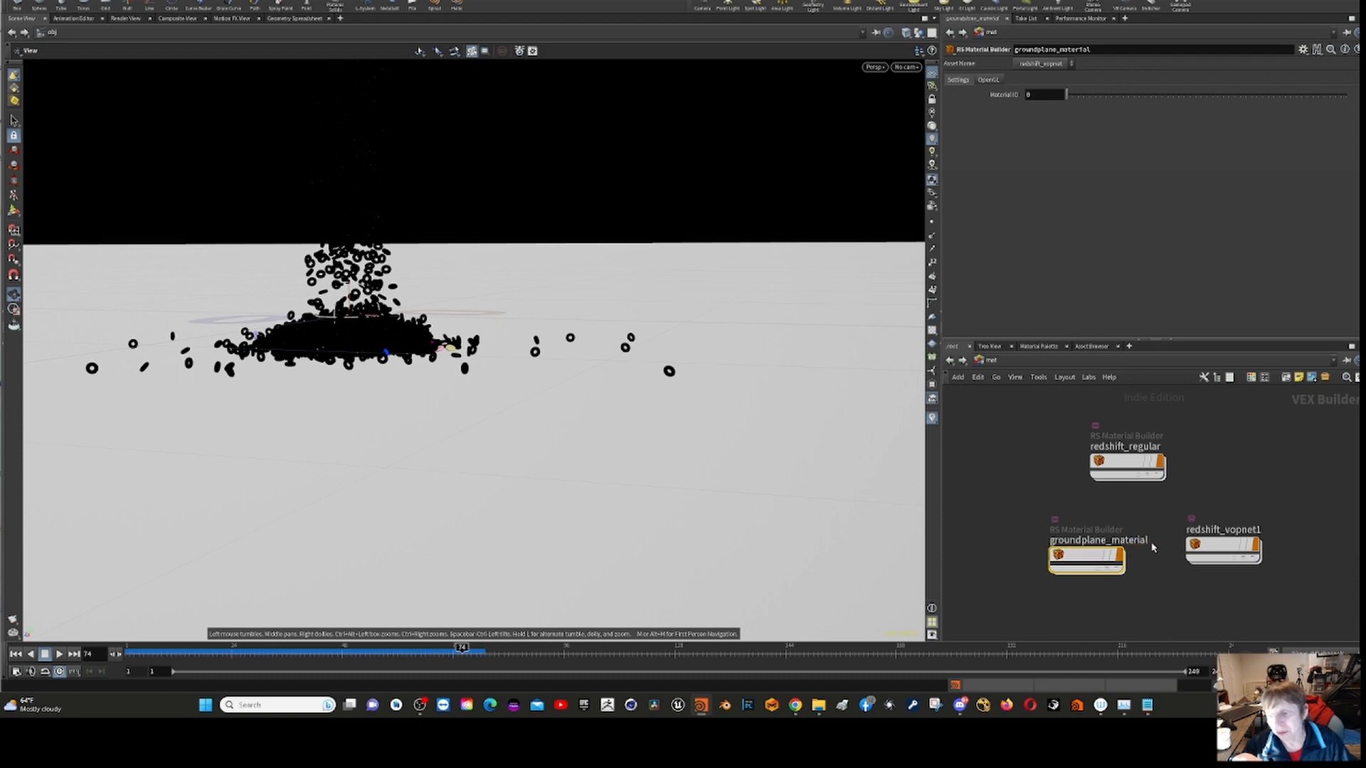
mouse_move(1130, 469)
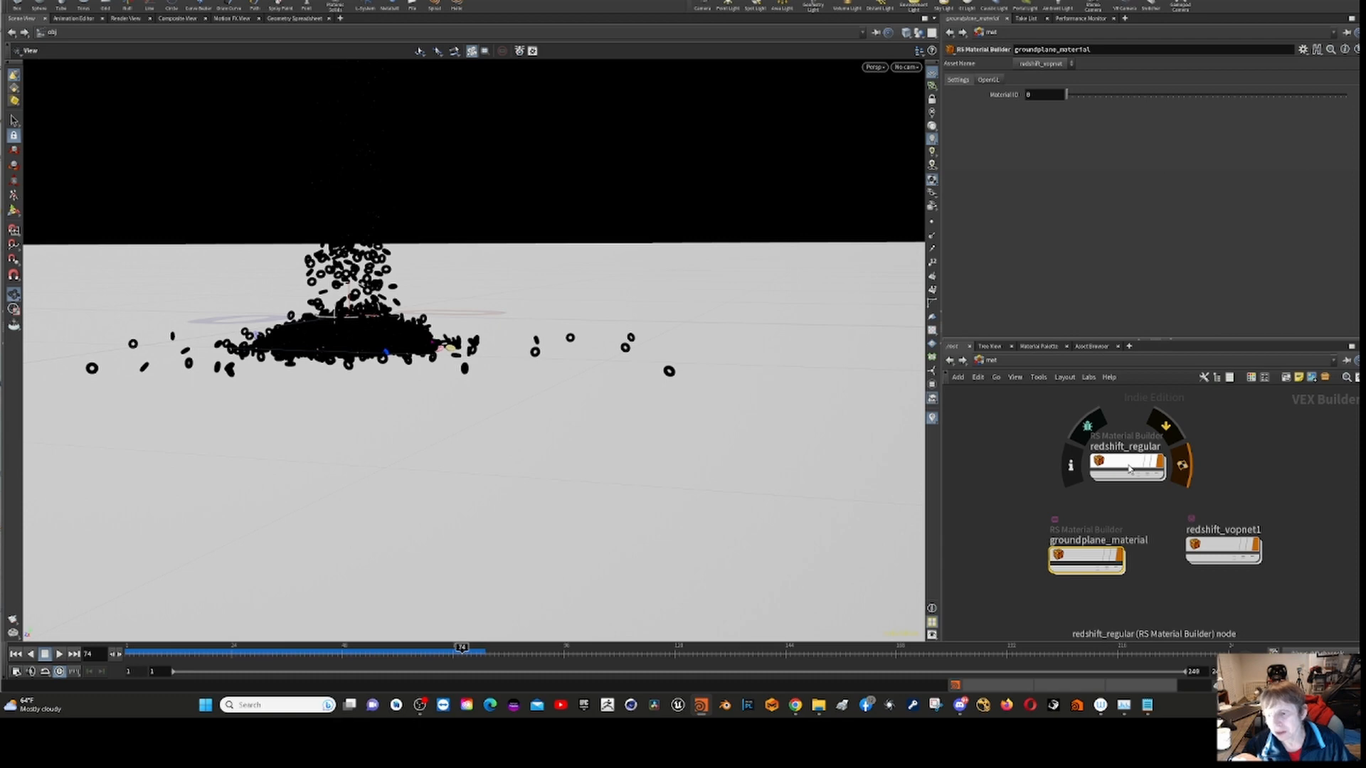
click(1130, 470)
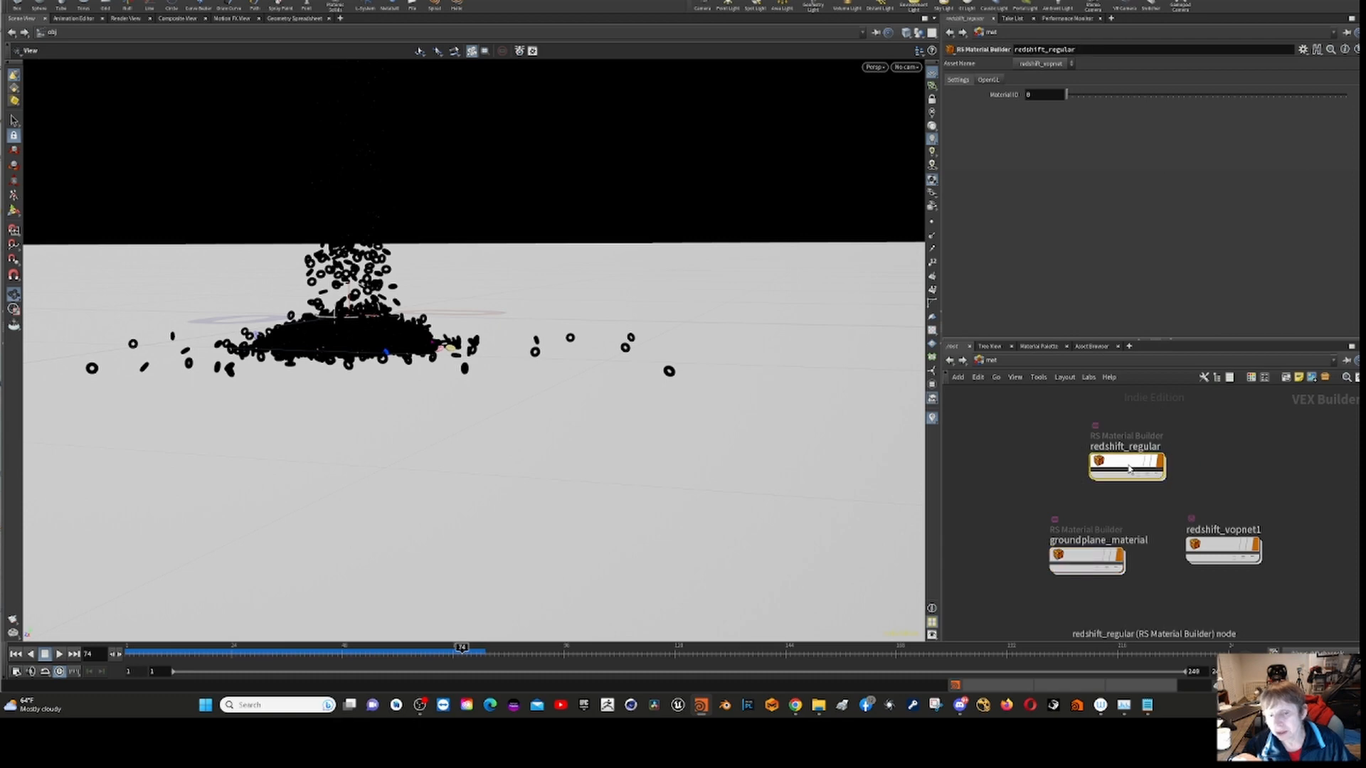
double_click(1218, 544)
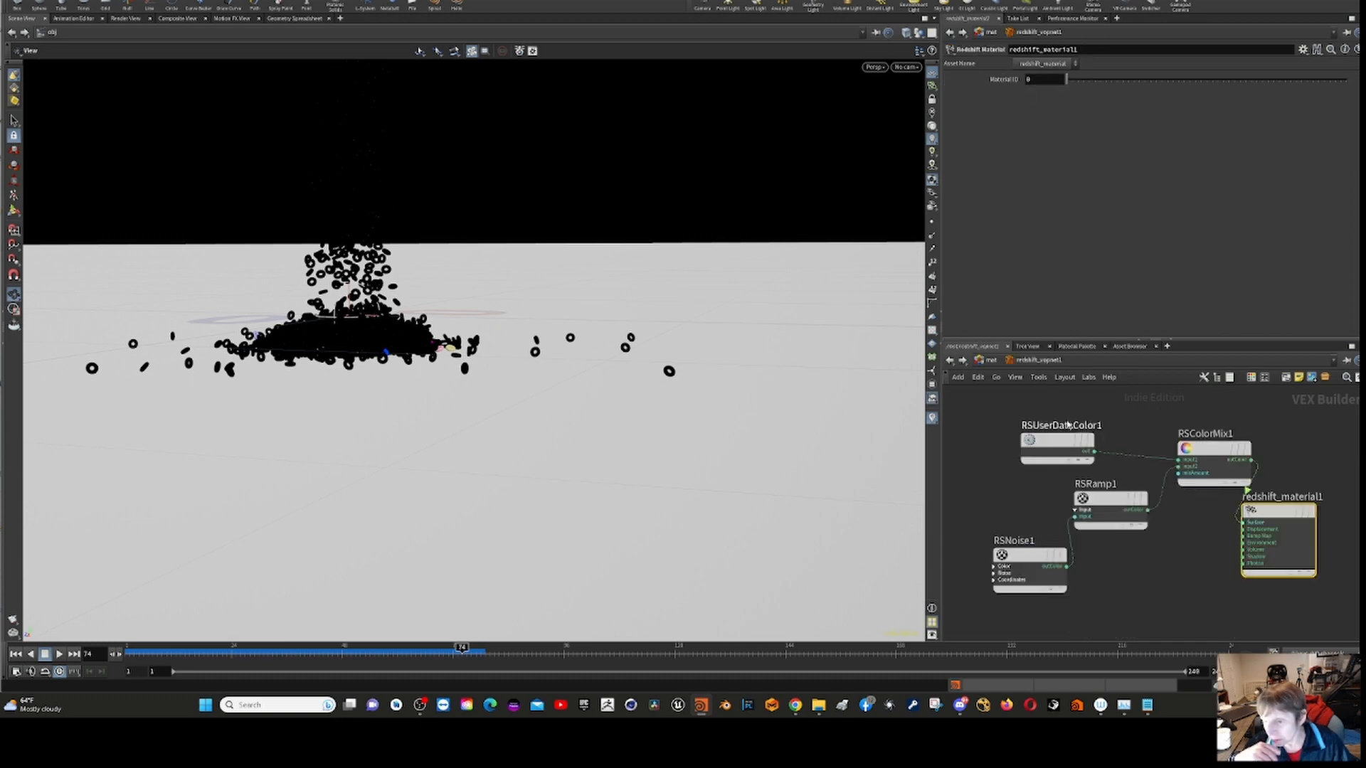
click(949, 361)
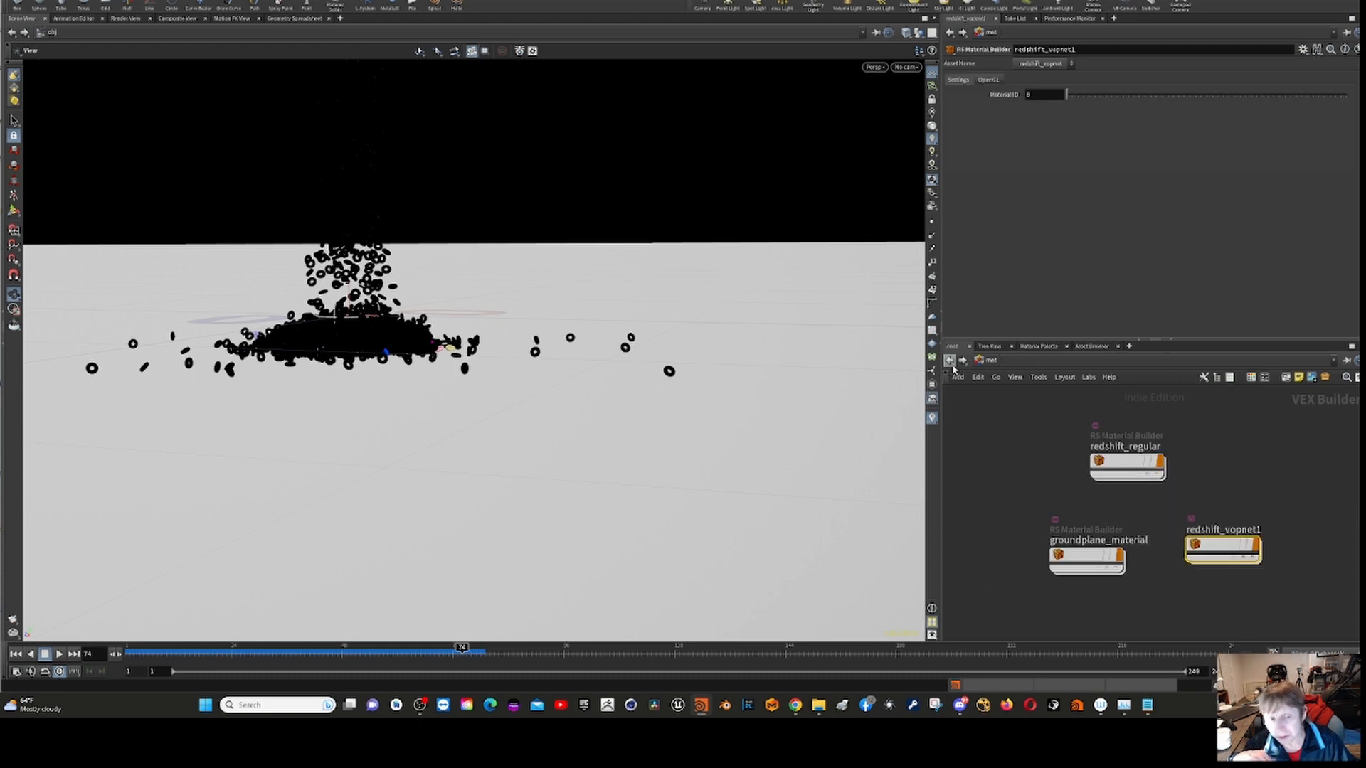
- Return to the obj network and check which material is assigned to torus_object1
click(1134, 471)
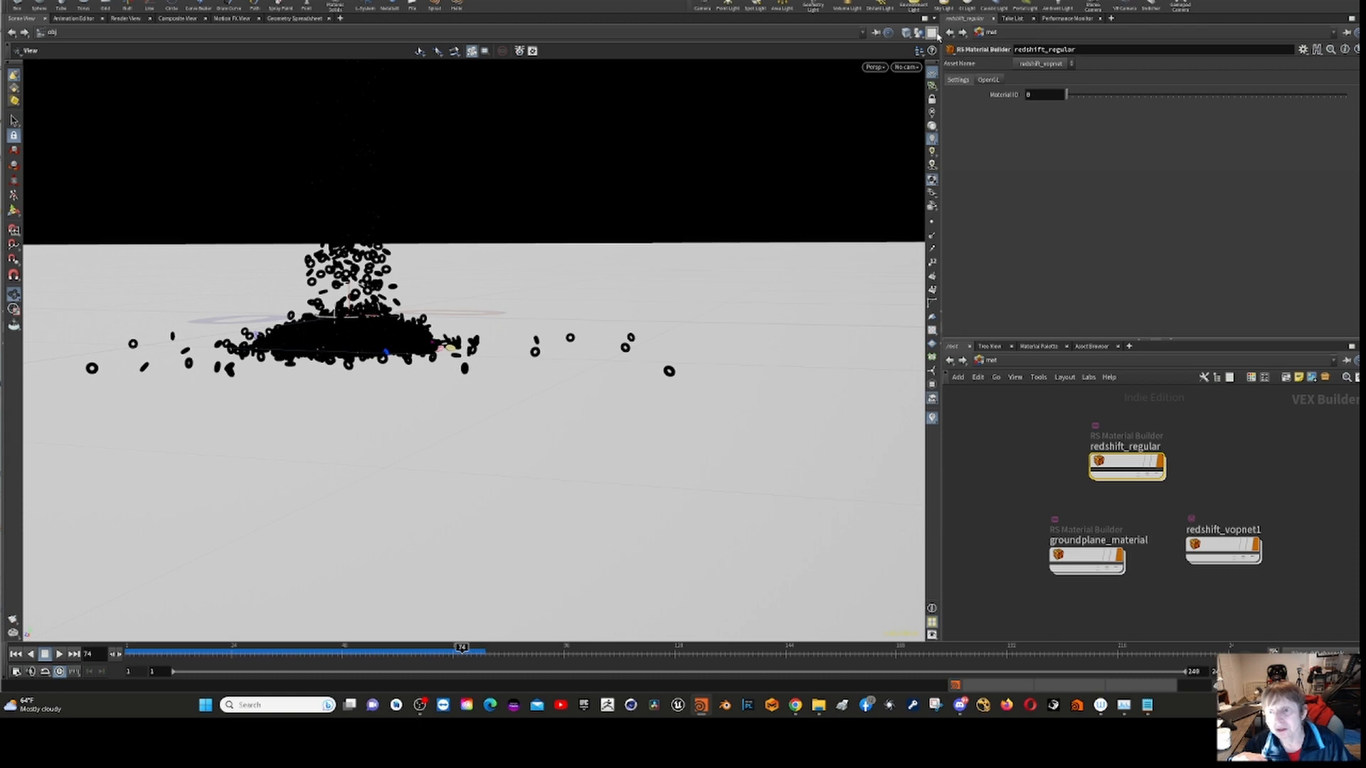
click(960, 32)
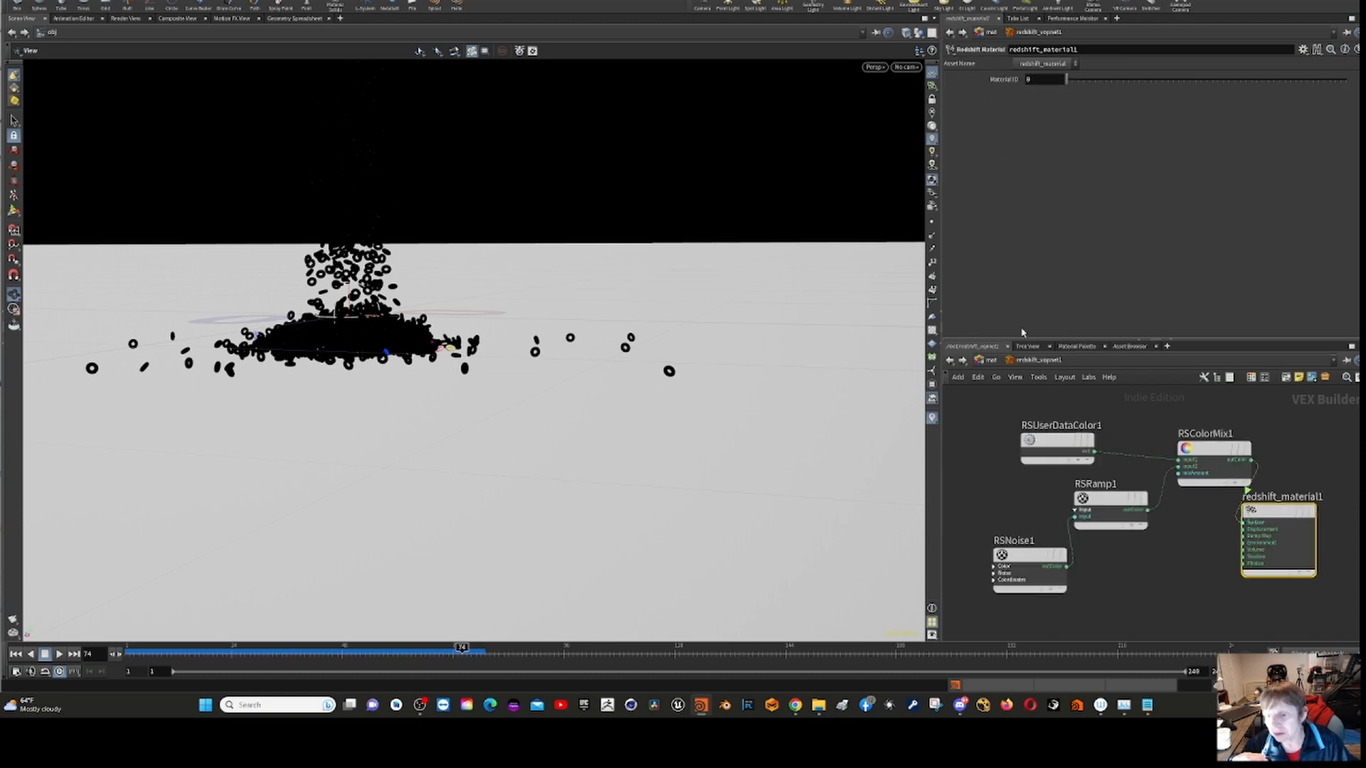
click(988, 362)
click(989, 364)
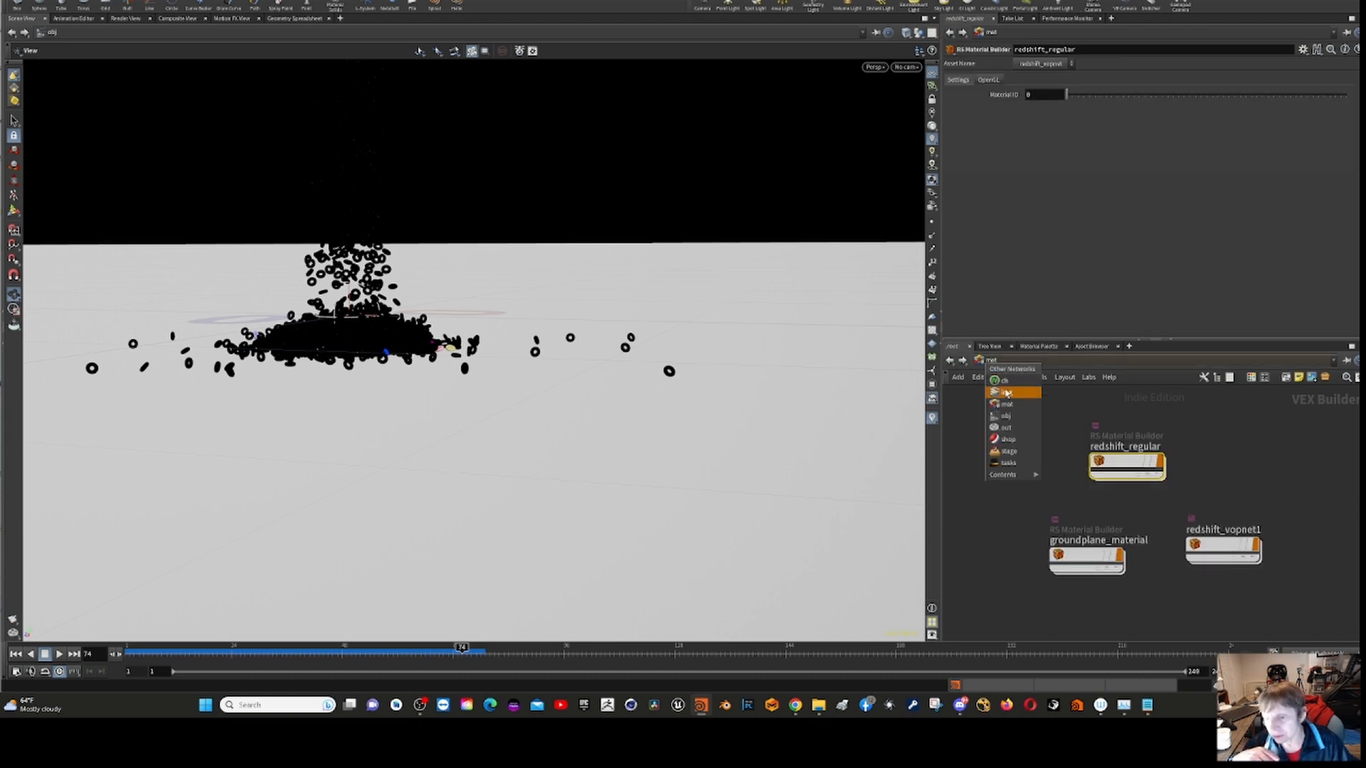
click(1007, 416)
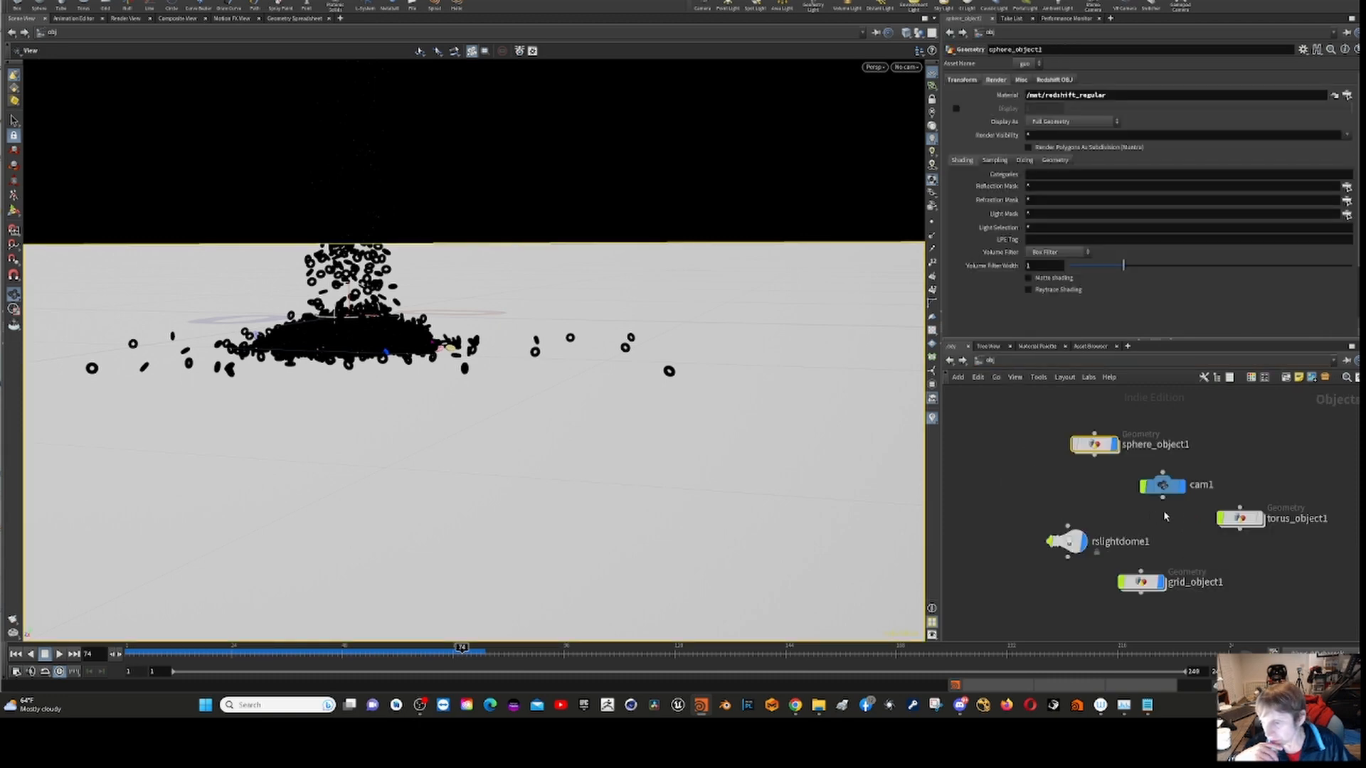
click(1238, 519)
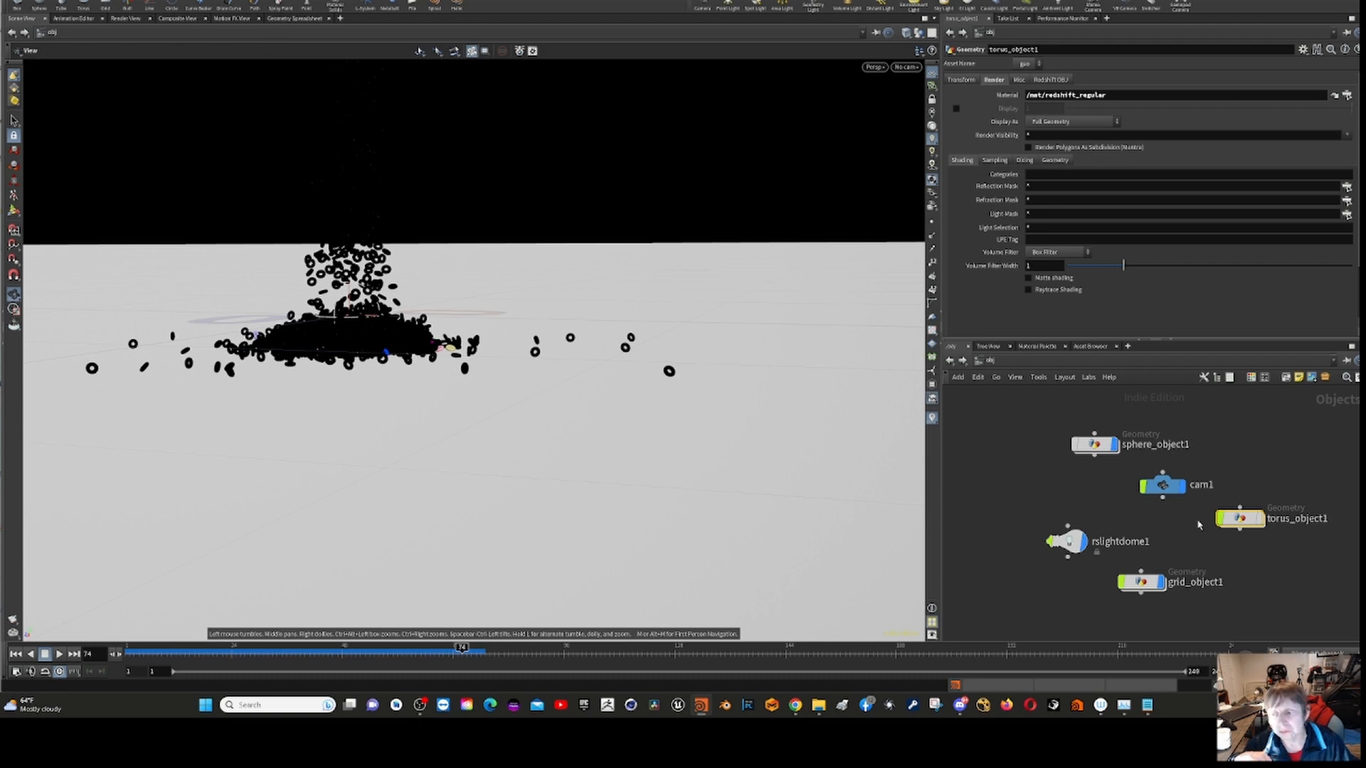
- Open the redshift_regular shader network in mat and move its user data color node away from the color splitter
click(990, 361)
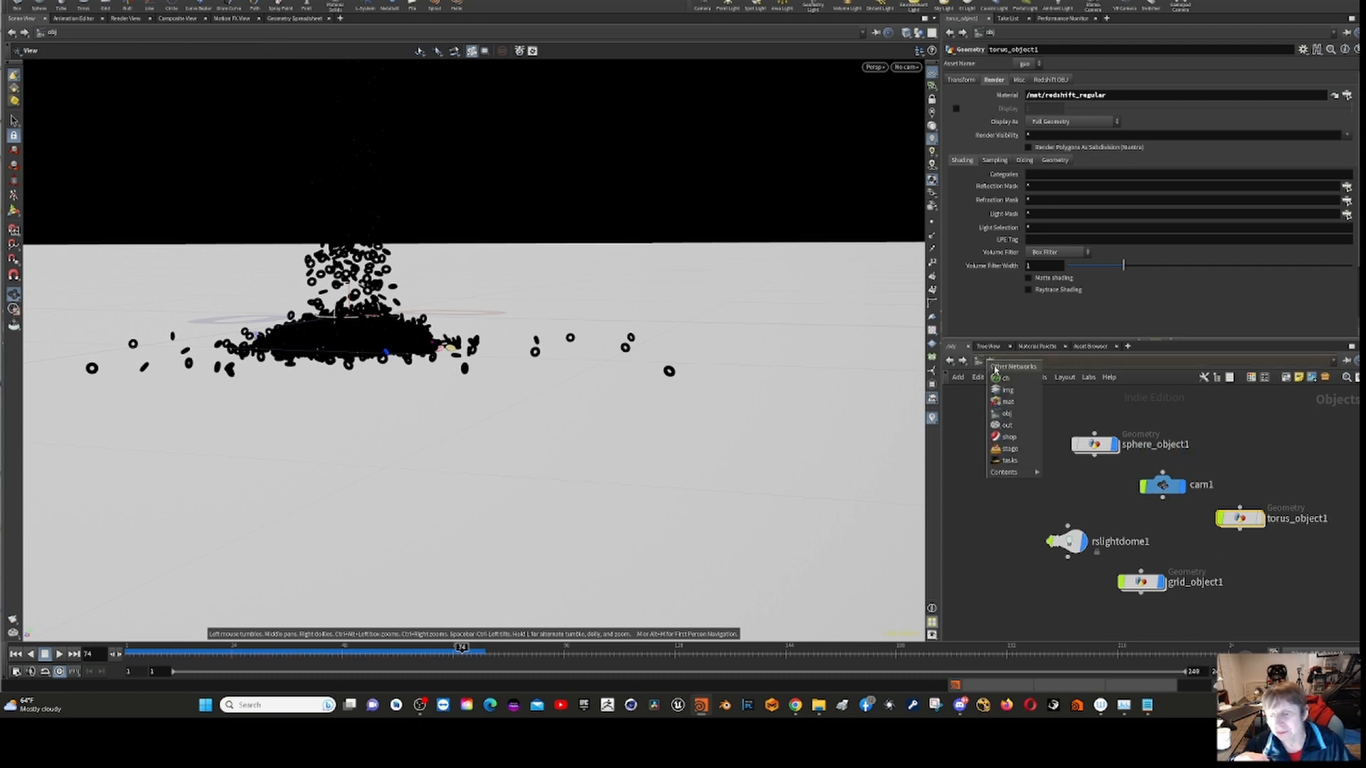
click(1006, 402)
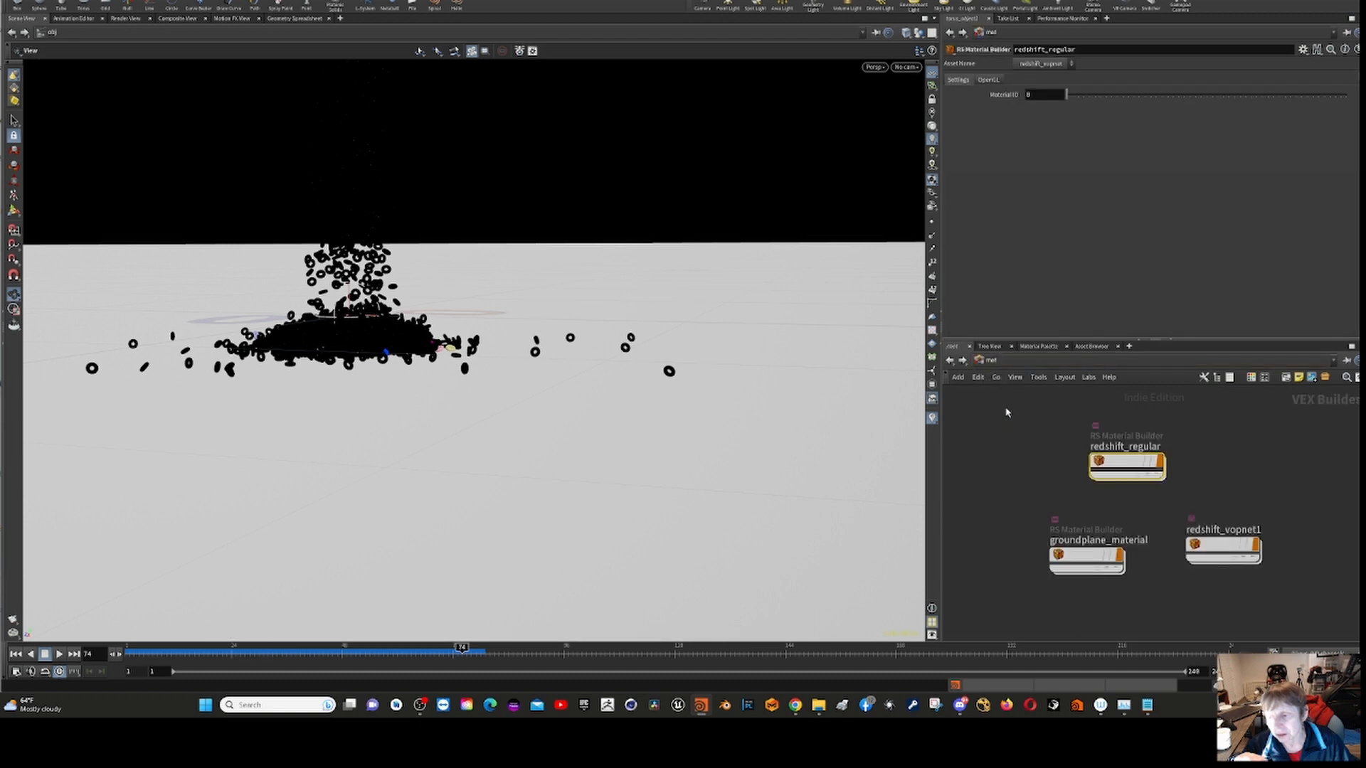
double_click(1128, 468)
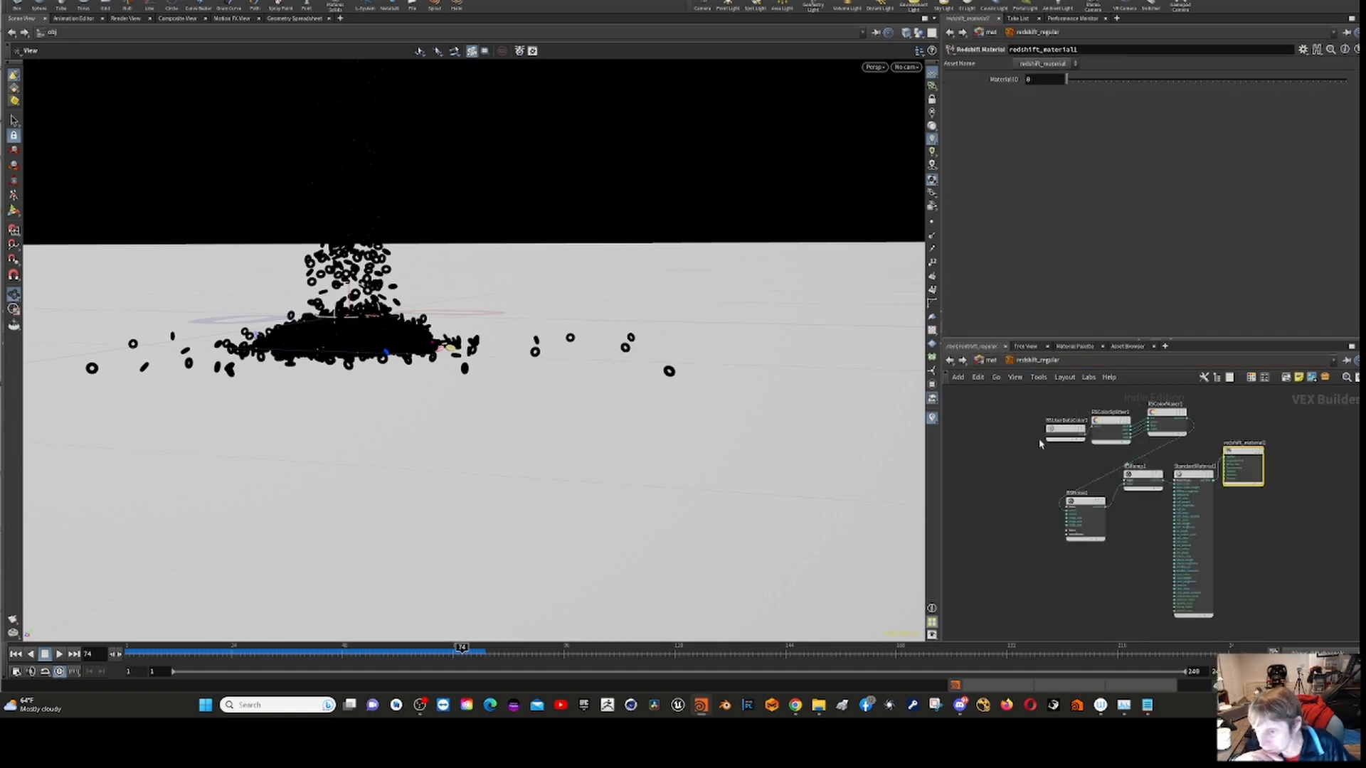
drag(1067, 431, 1044, 425)
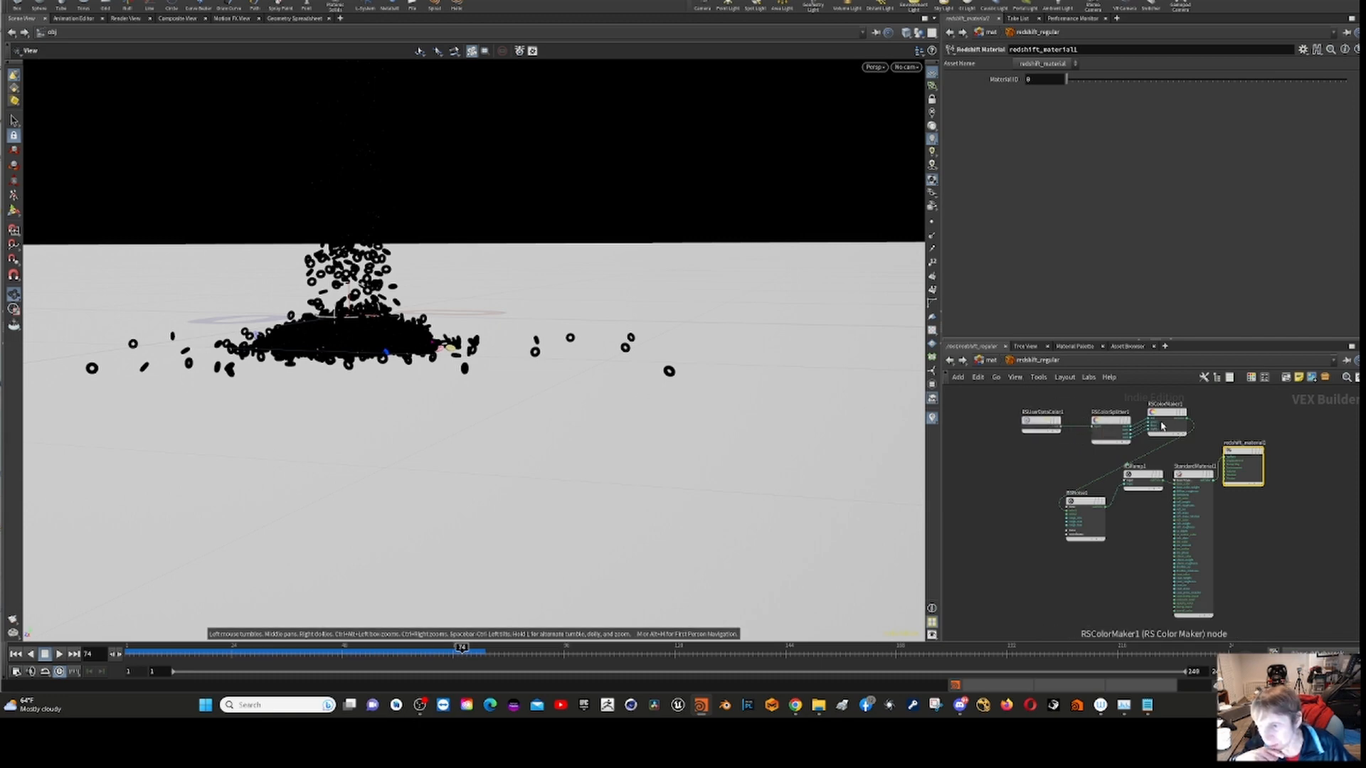
mouse_move(1170, 419)
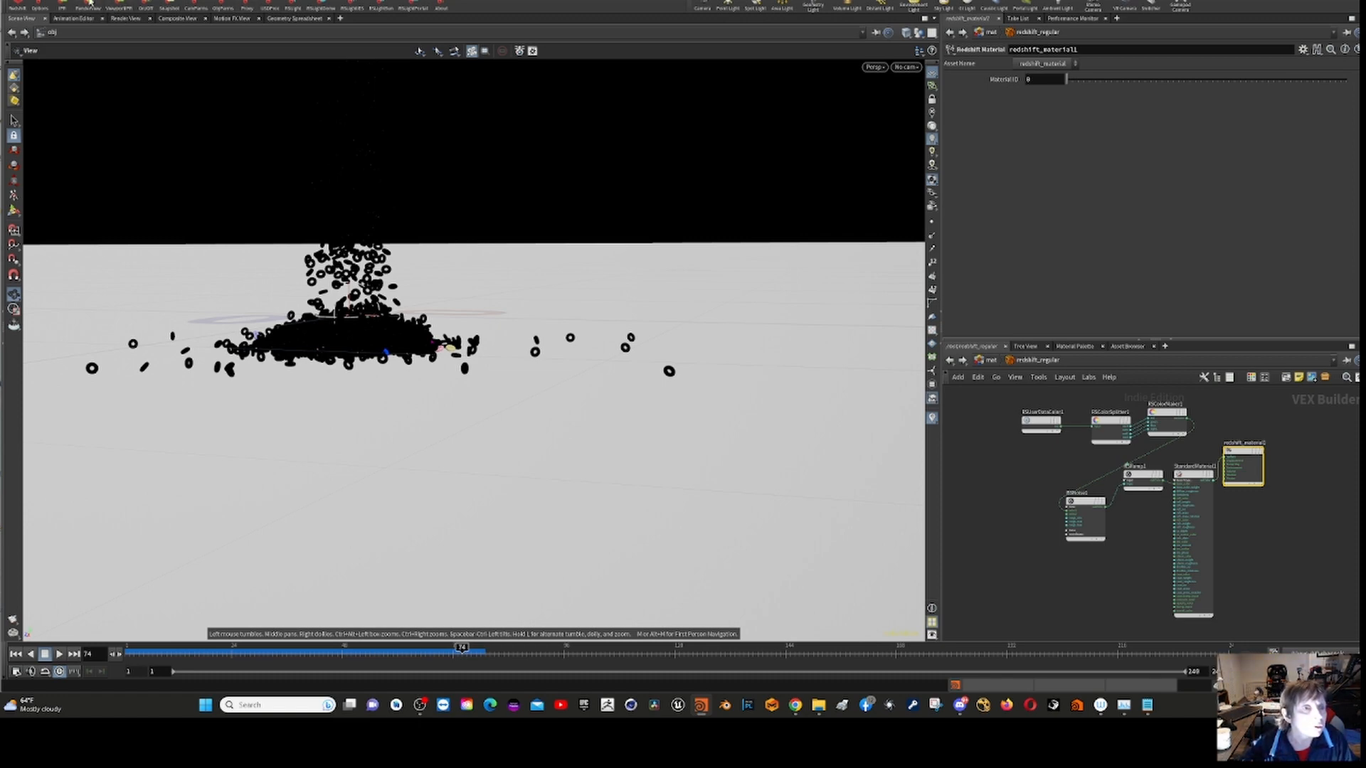
- Render frame 74 through cam1 in the Redshift Render View, enlarging and repositioning the render window to show the whole image
click(89, 5)
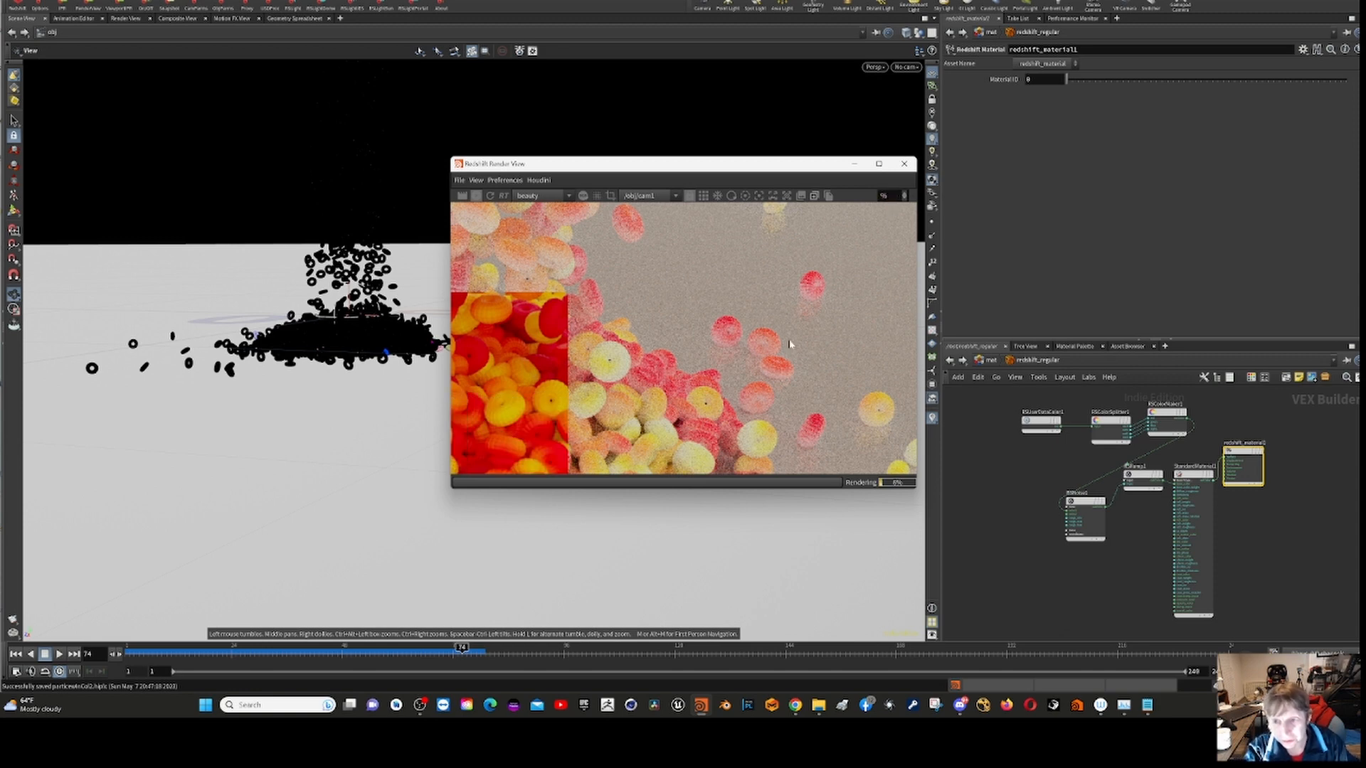
scroll(789, 344, down, 3)
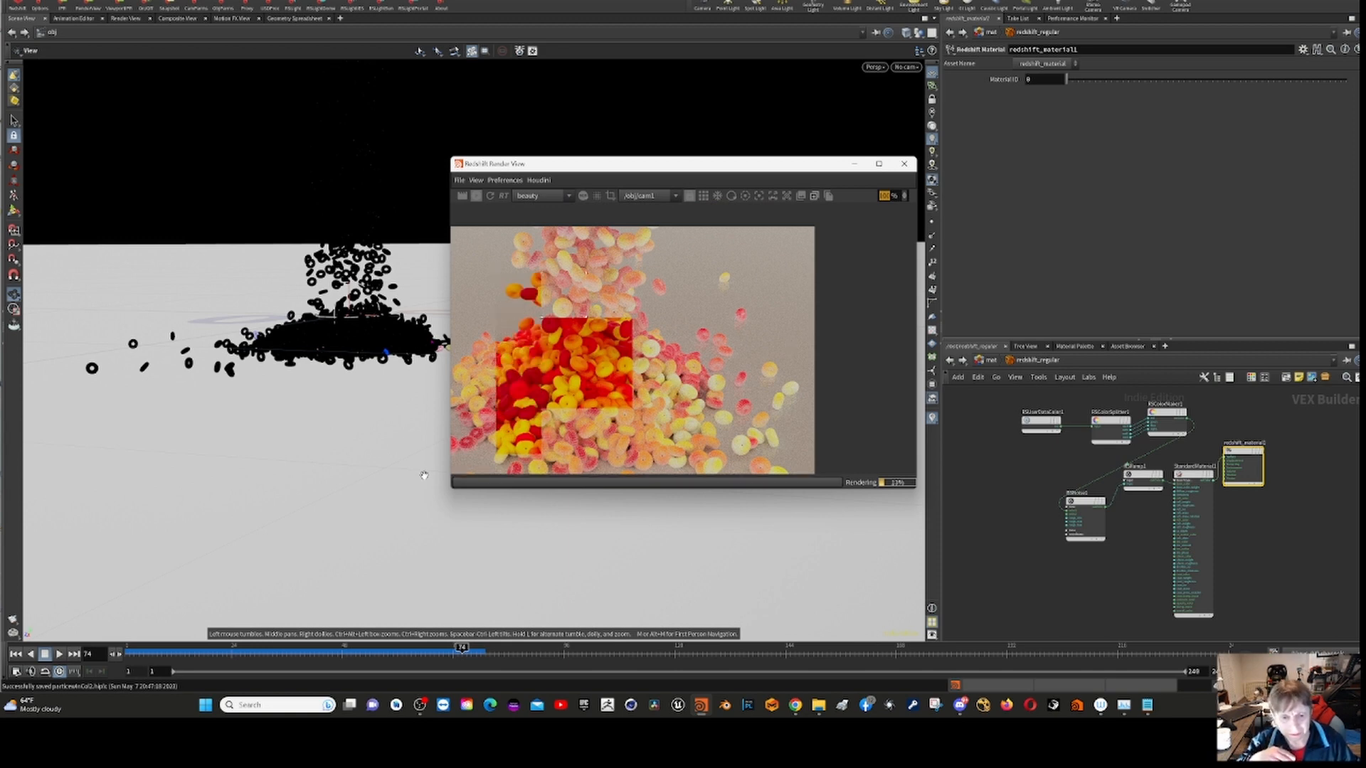
drag(450, 491, 120, 557)
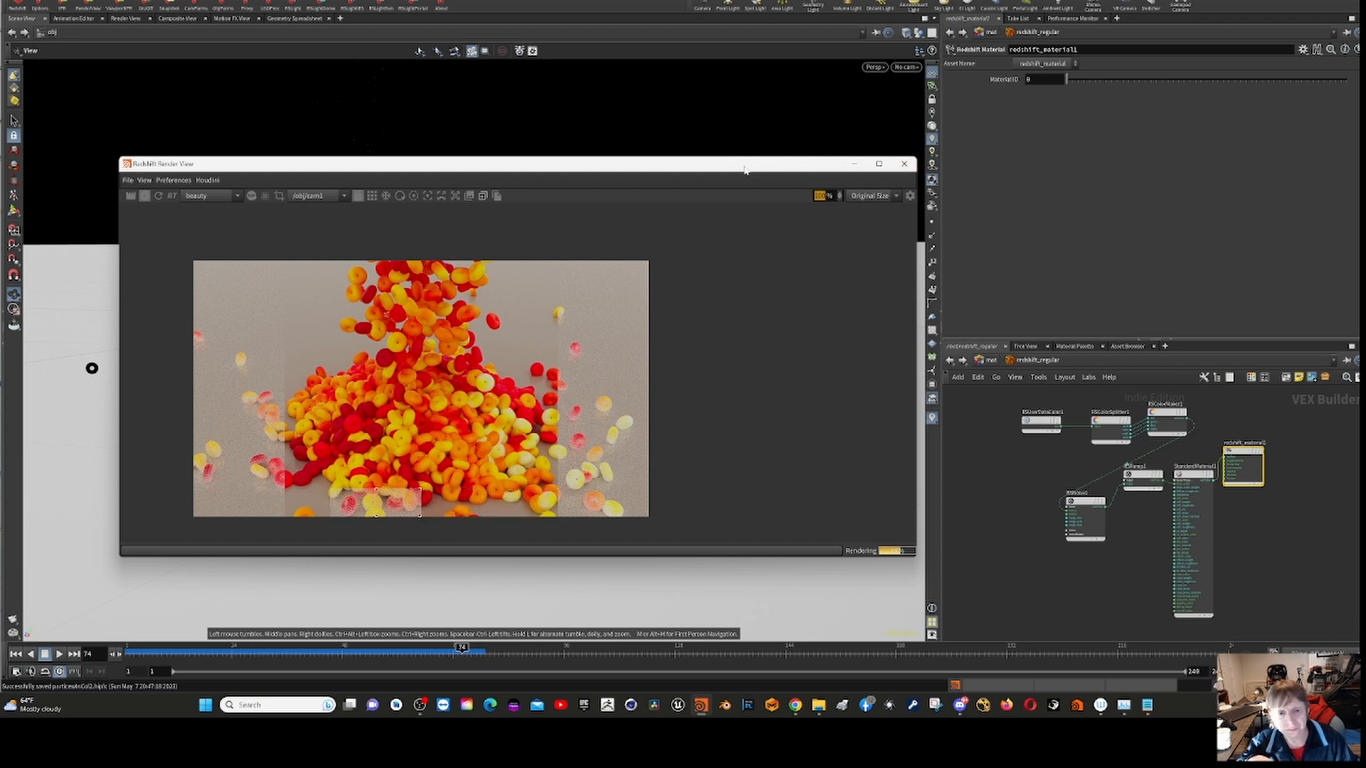
drag(745, 169, 1090, 173)
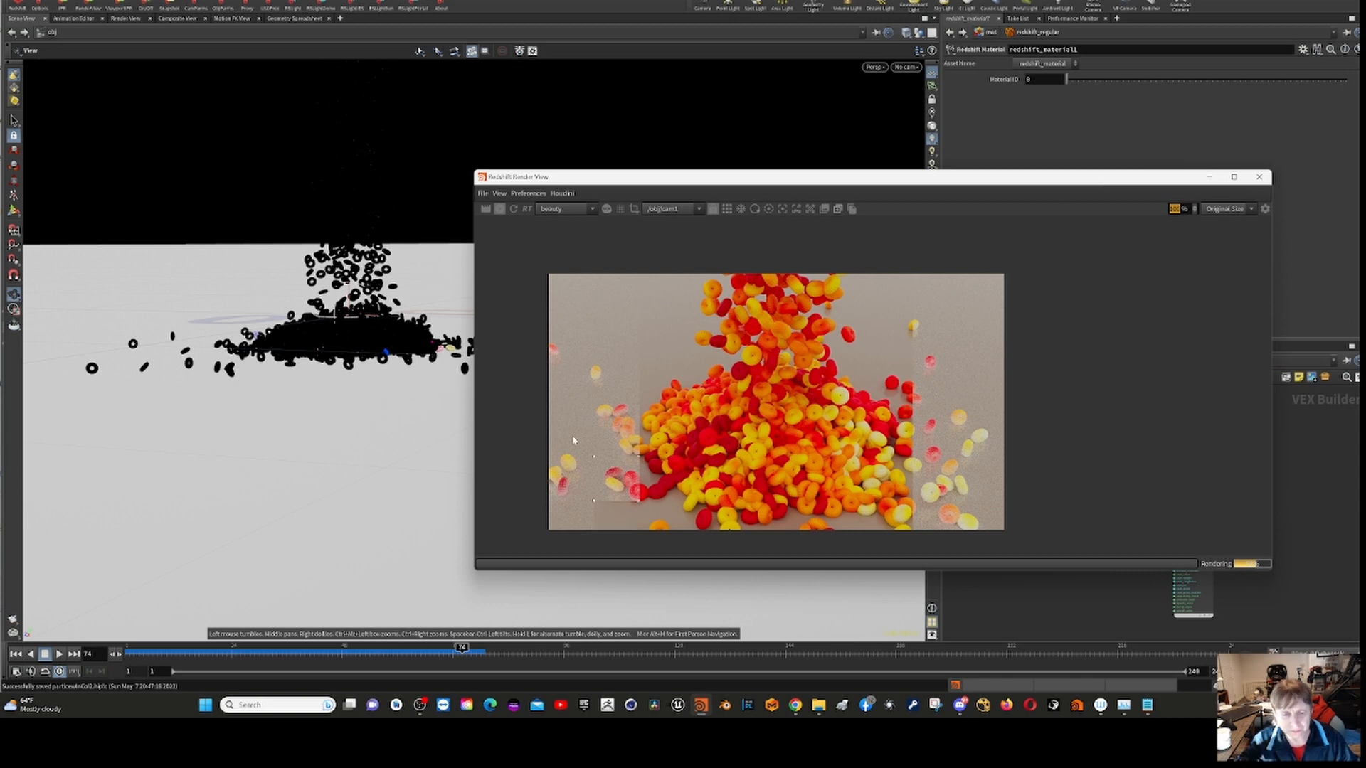
scroll(571, 464, up, 1)
scroll(260, 417, up, 2)
scroll(257, 424, up, 3)
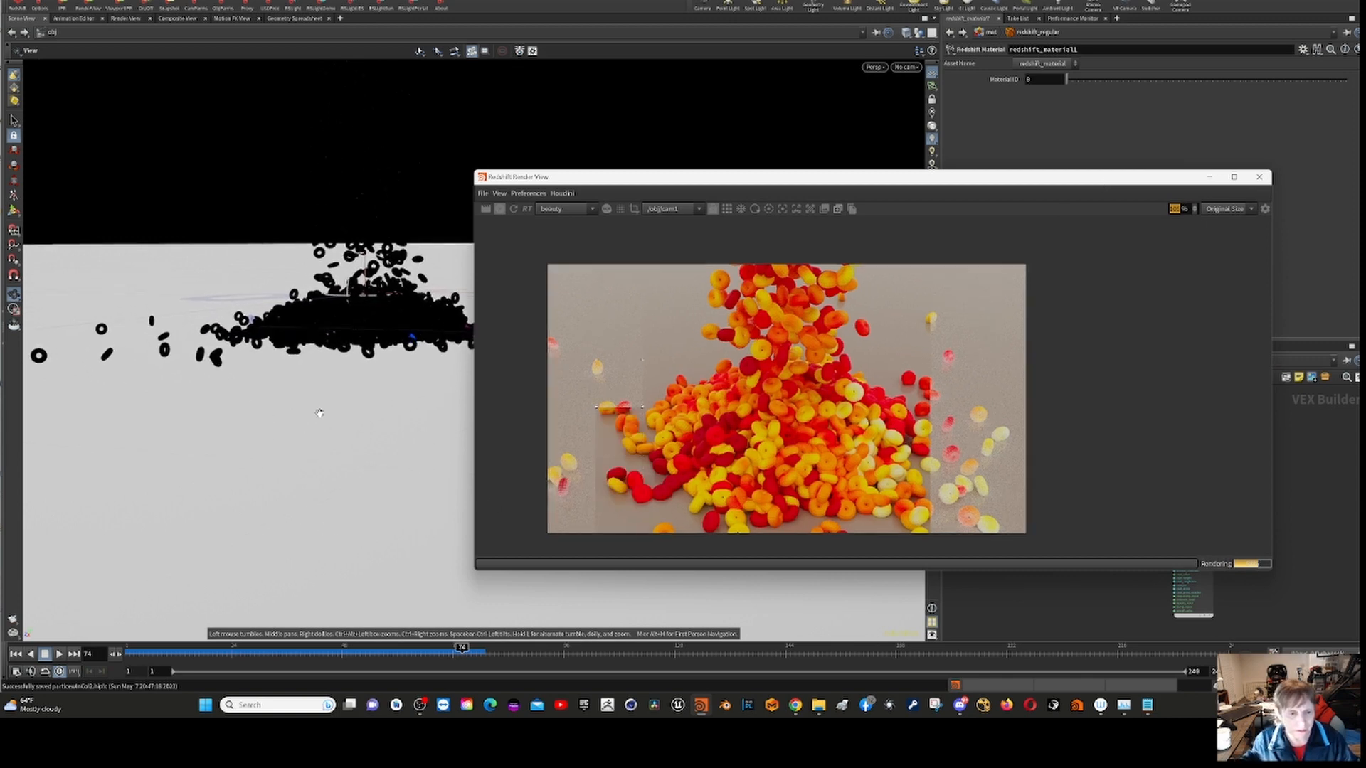
scroll(257, 432, up, 4)
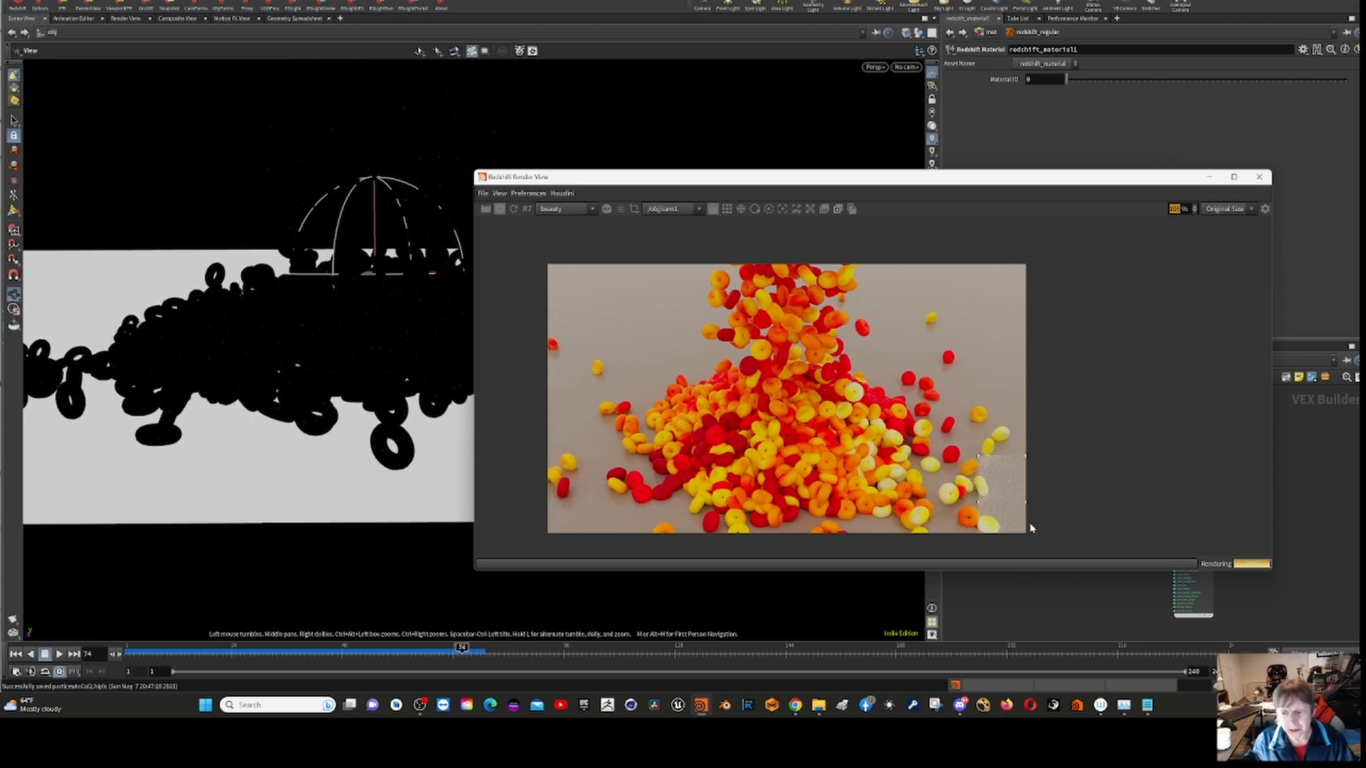
- Save the rendered image as an EXR file named particleout
click(486, 197)
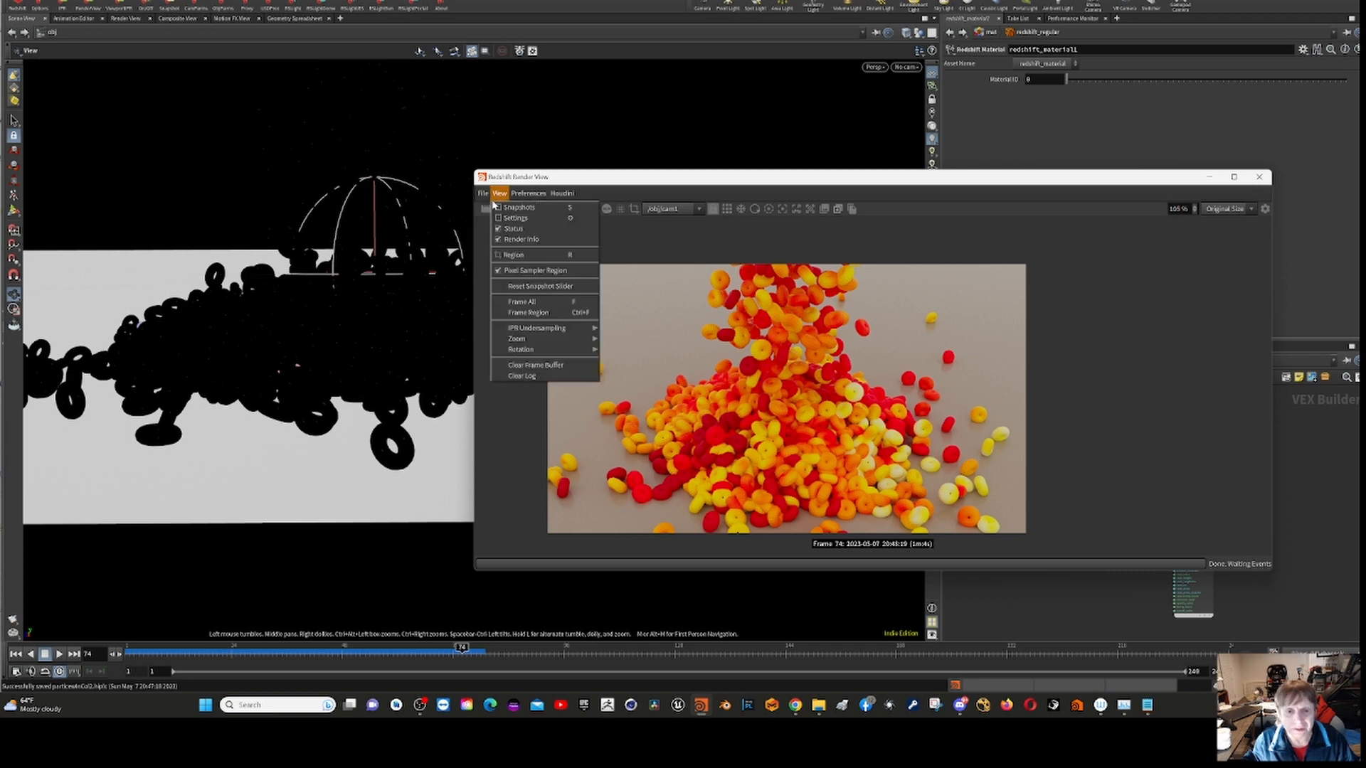
mouse_move(484, 190)
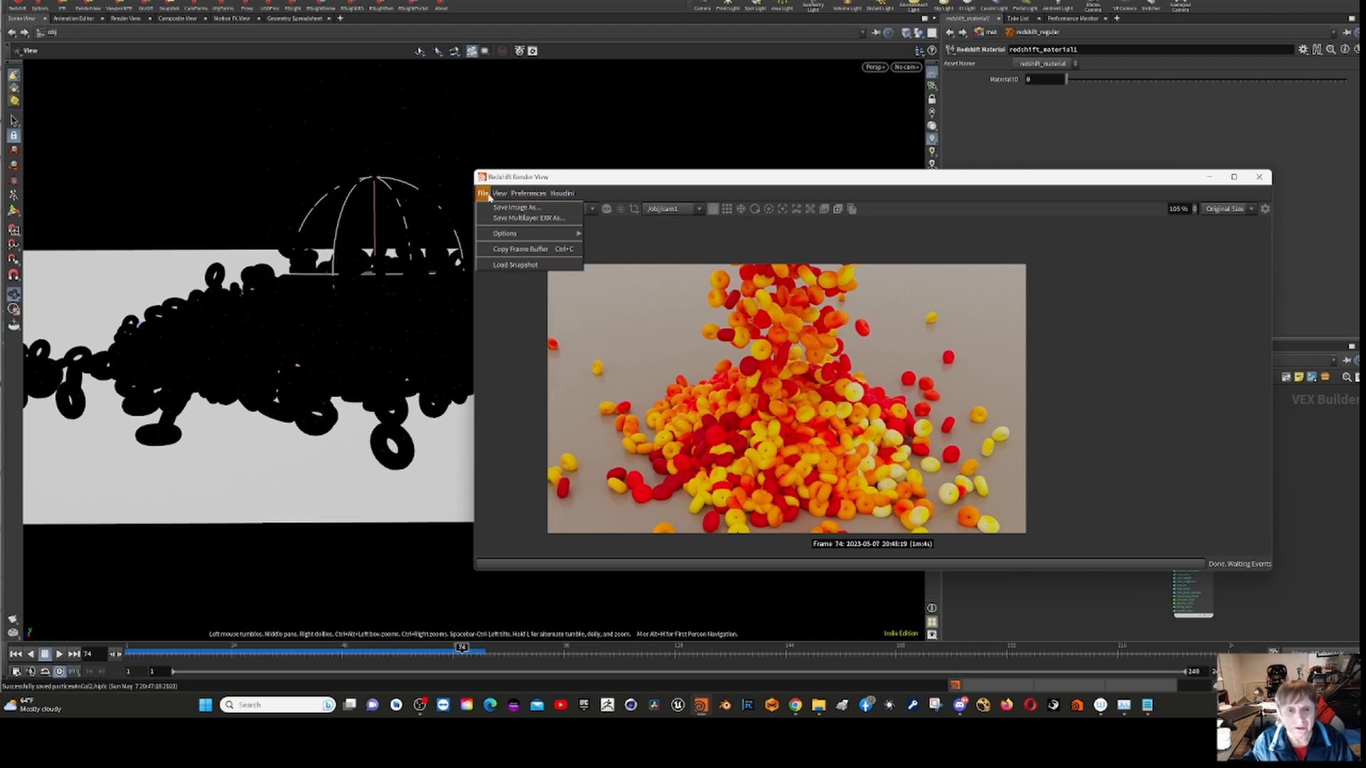
click(516, 207)
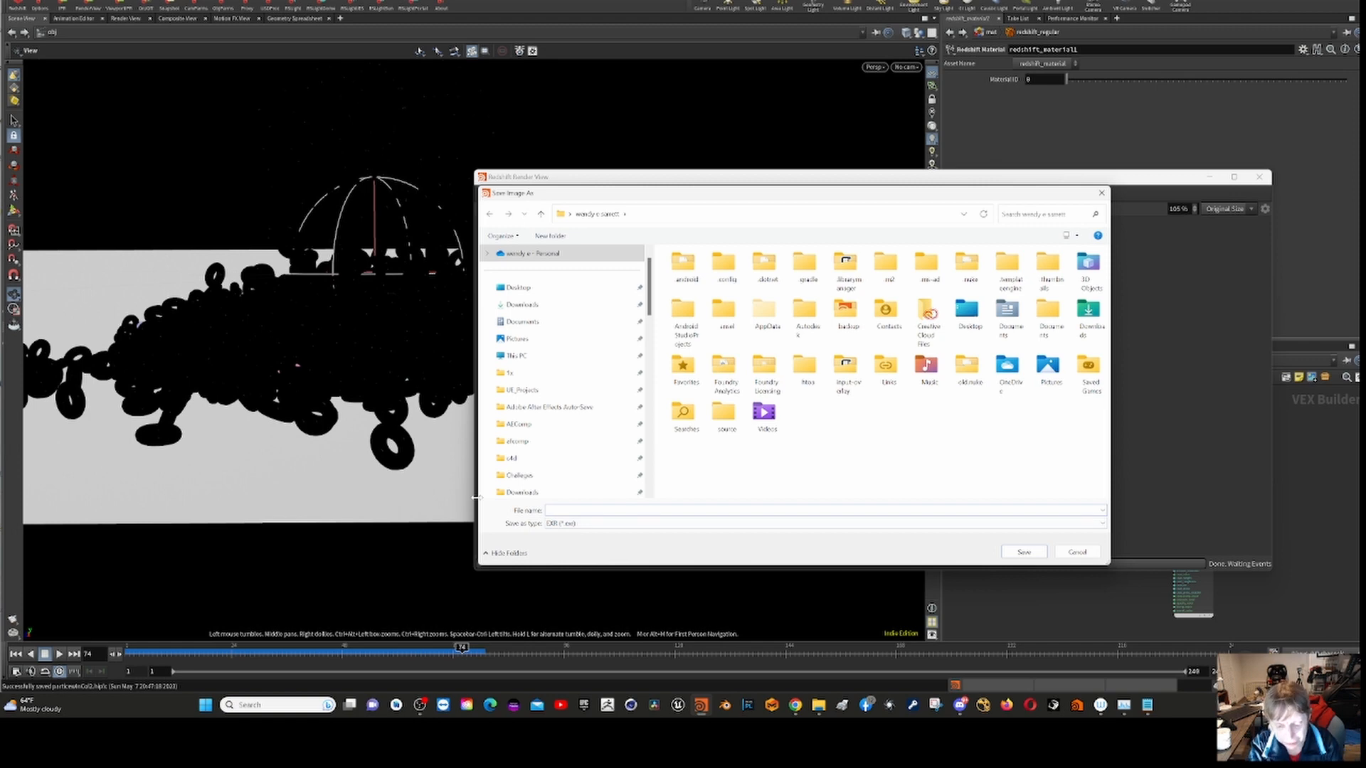
text(test)
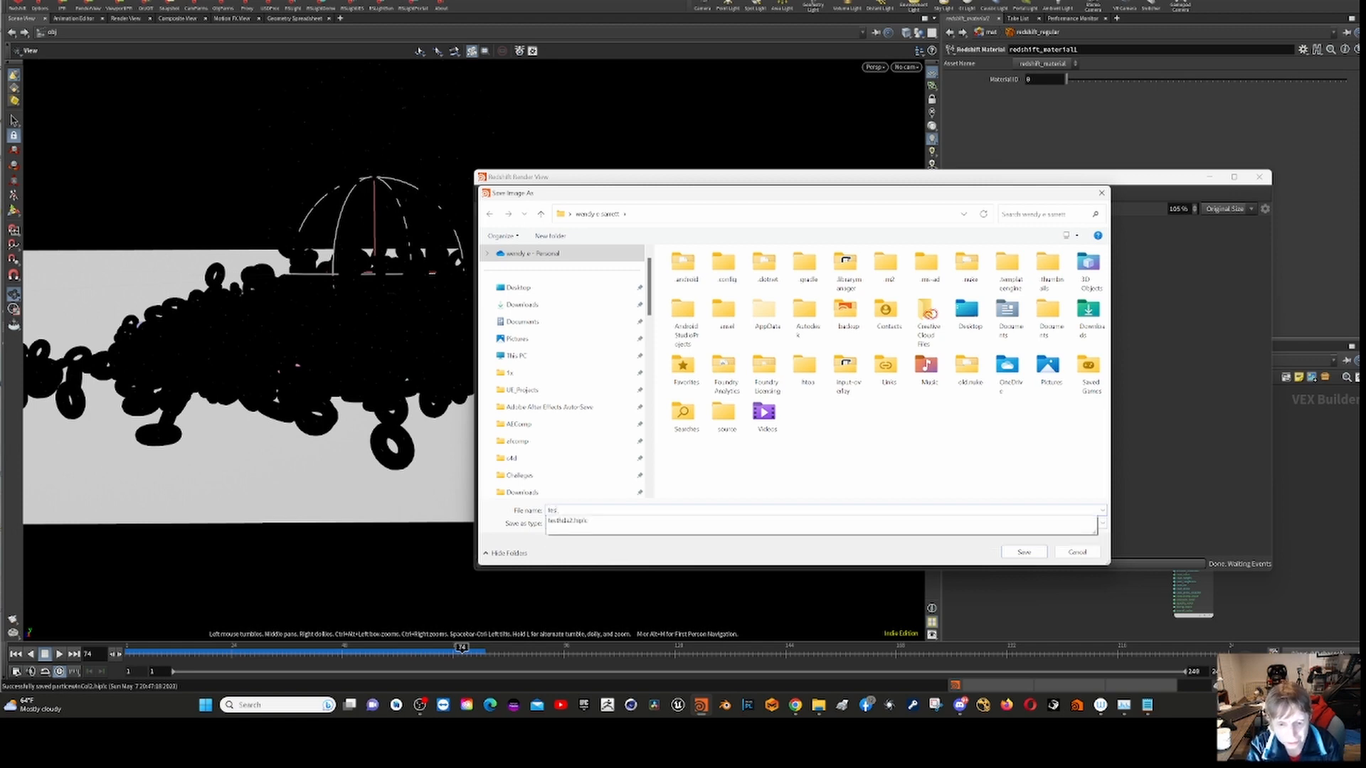
key(BackSpace)
key(BackSpace)
key(BackSpace)
key(BackSpace)
text(particleout)
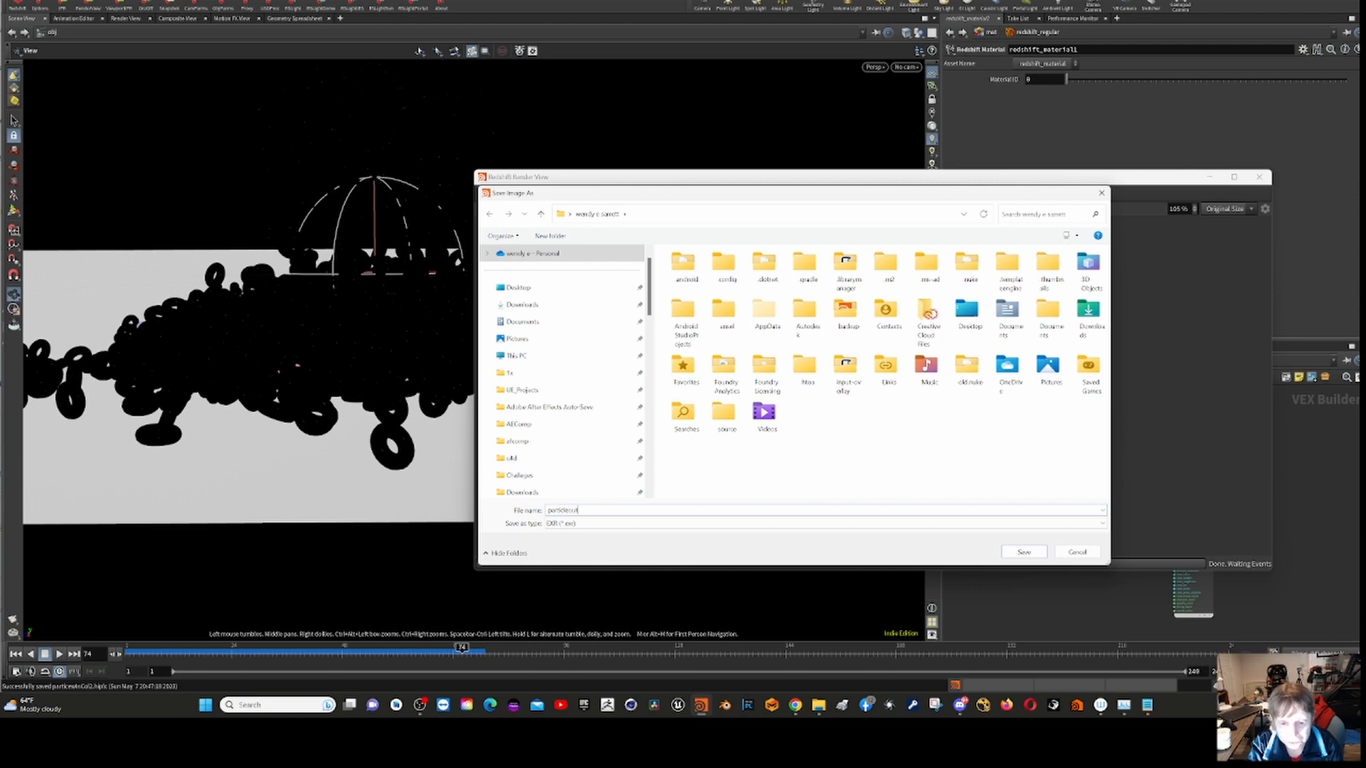
click(1023, 552)
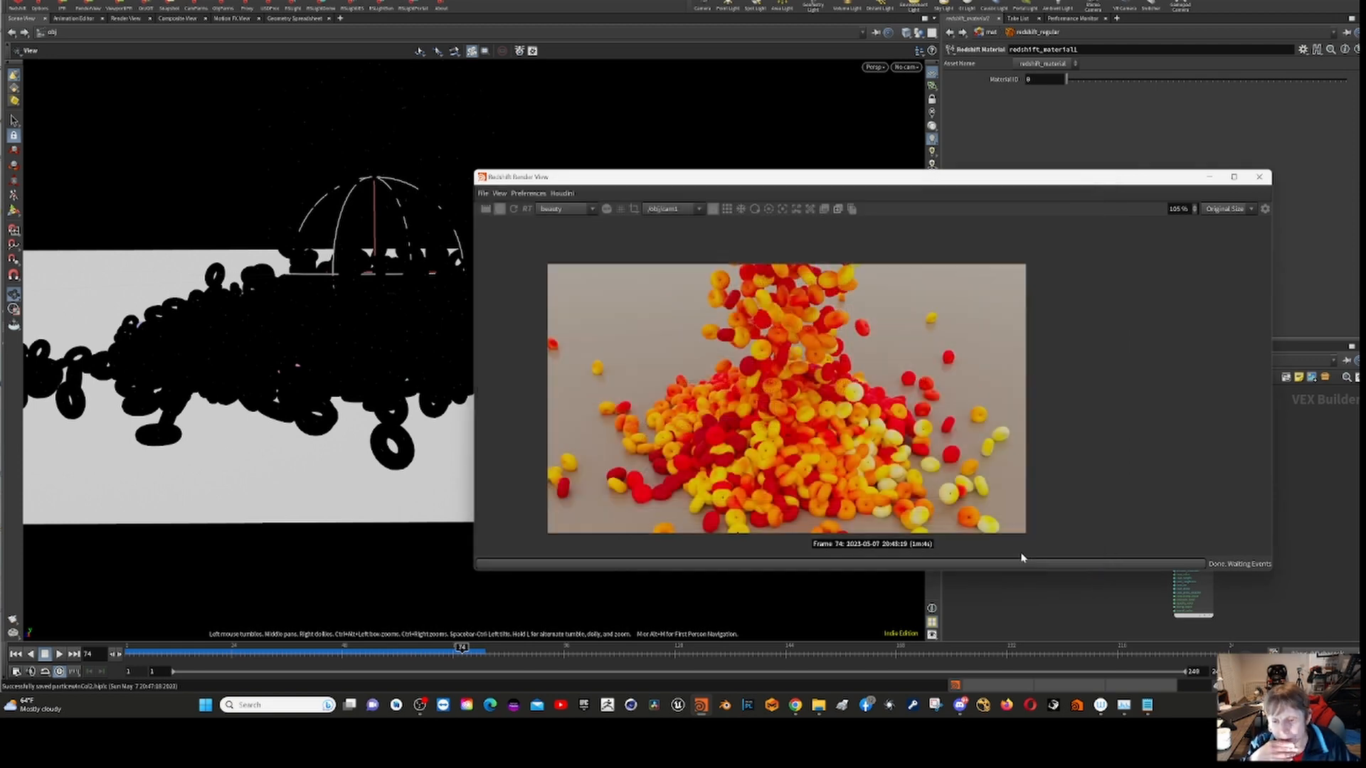
- Close the render window and play the ring simulation from the first frame, stopping at frame 88
click(1259, 177)
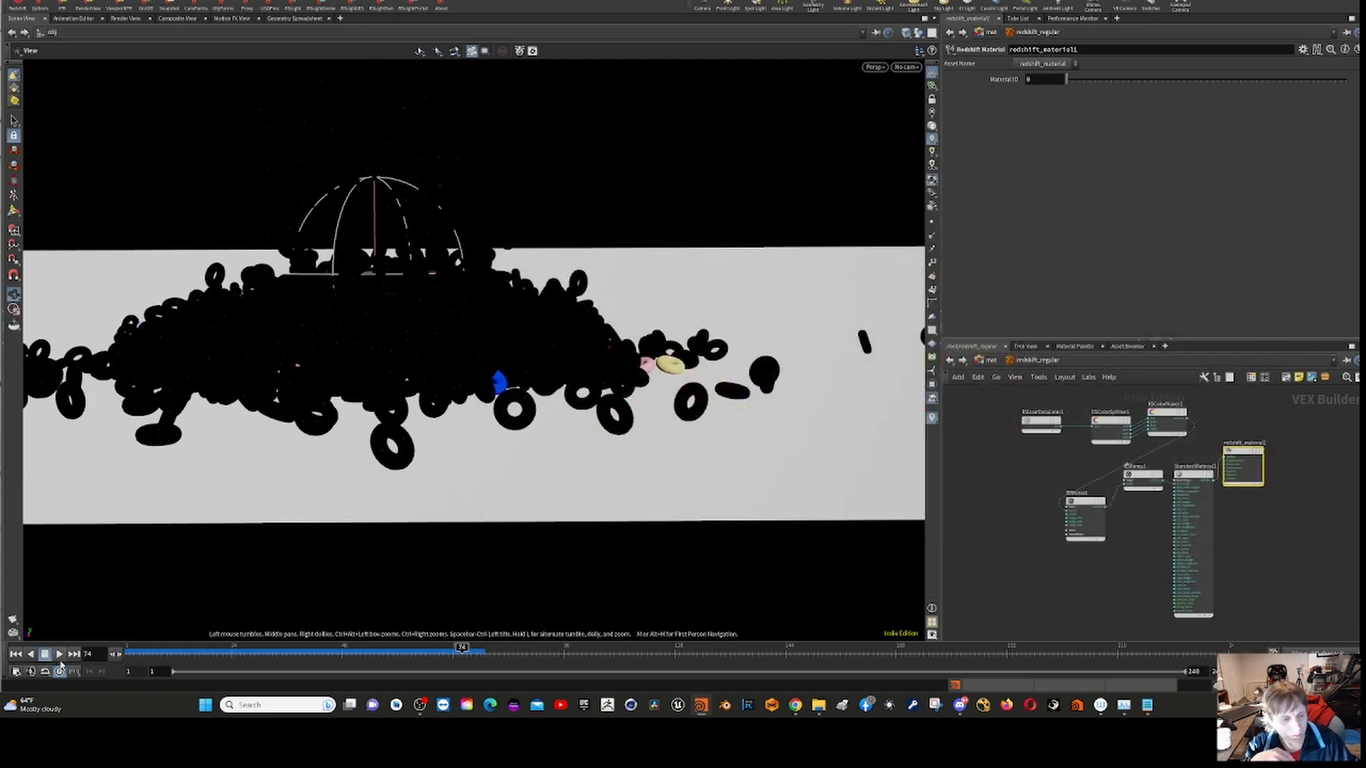
click(16, 654)
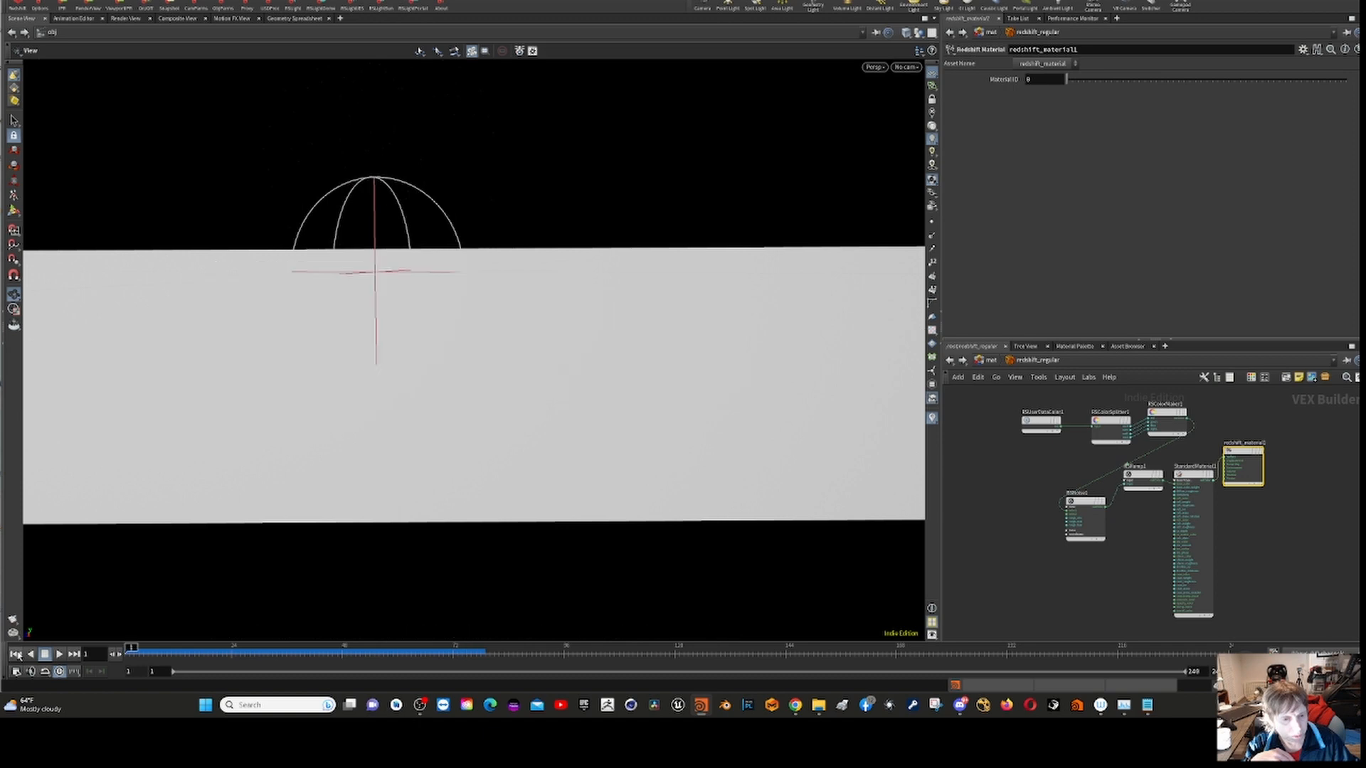
click(59, 654)
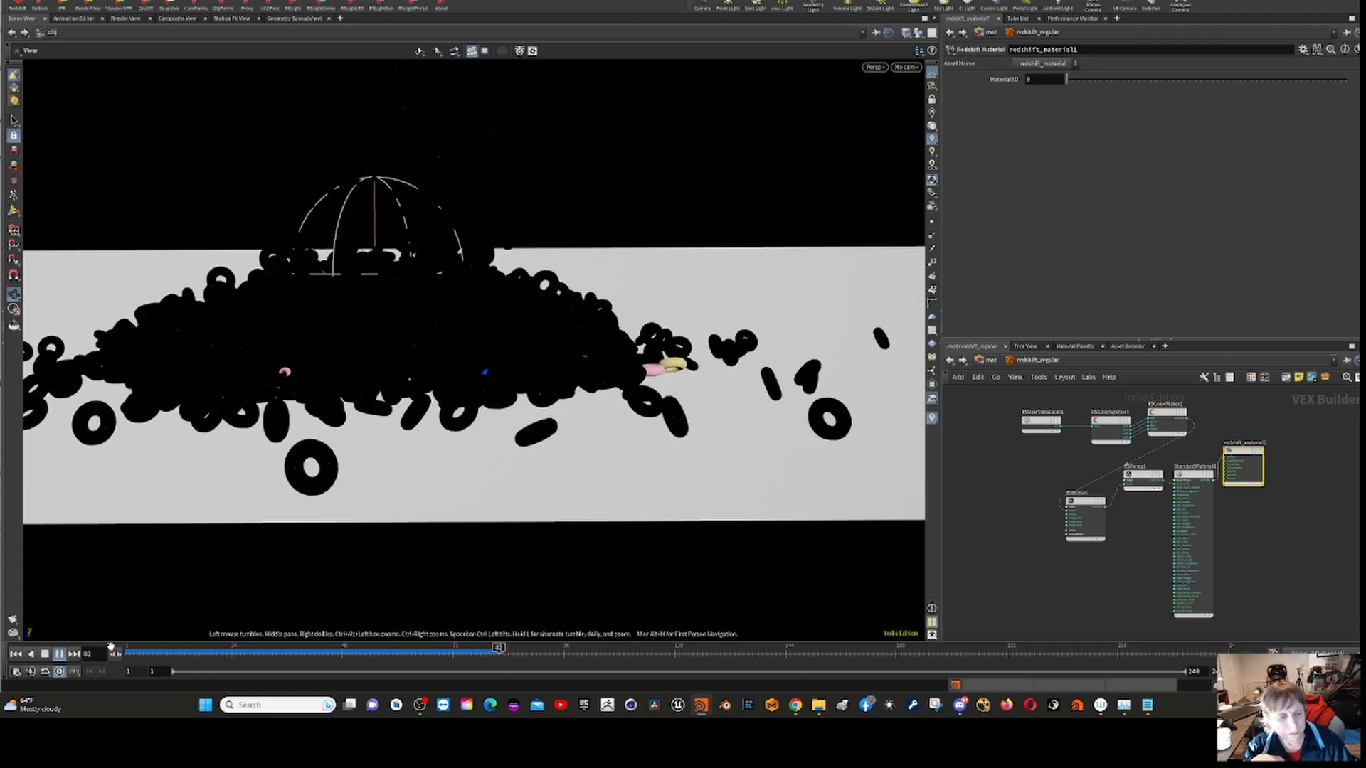
click(60, 655)
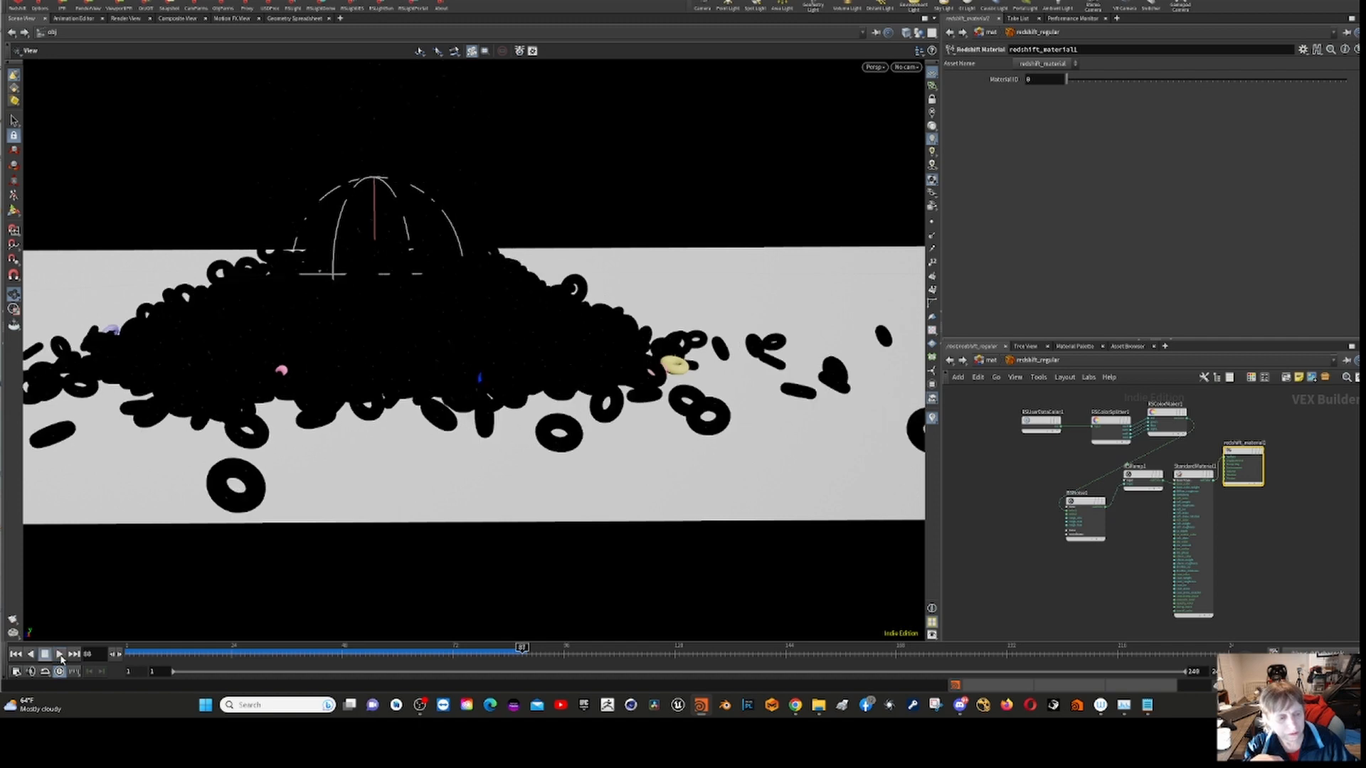
- Save the scene and go back up to the mat network
key(ctrl+s)
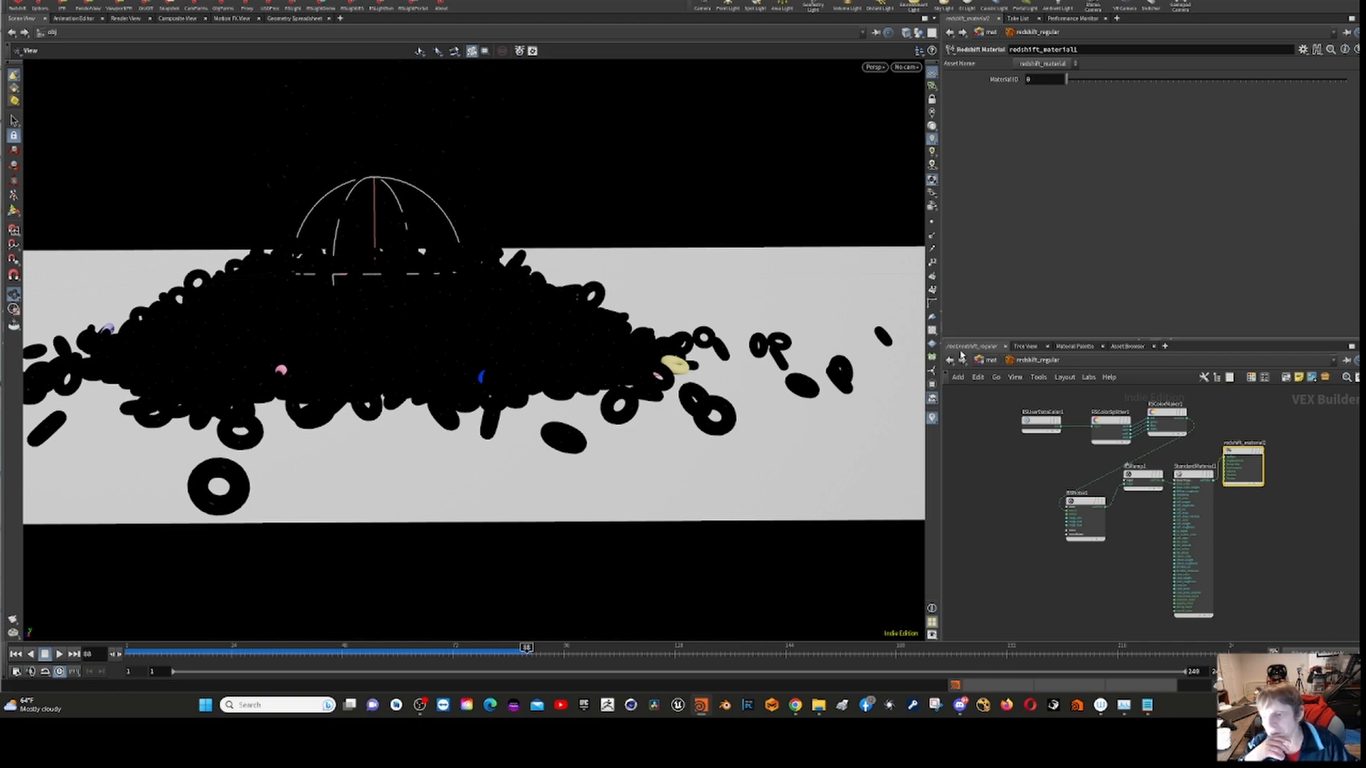
click(985, 361)
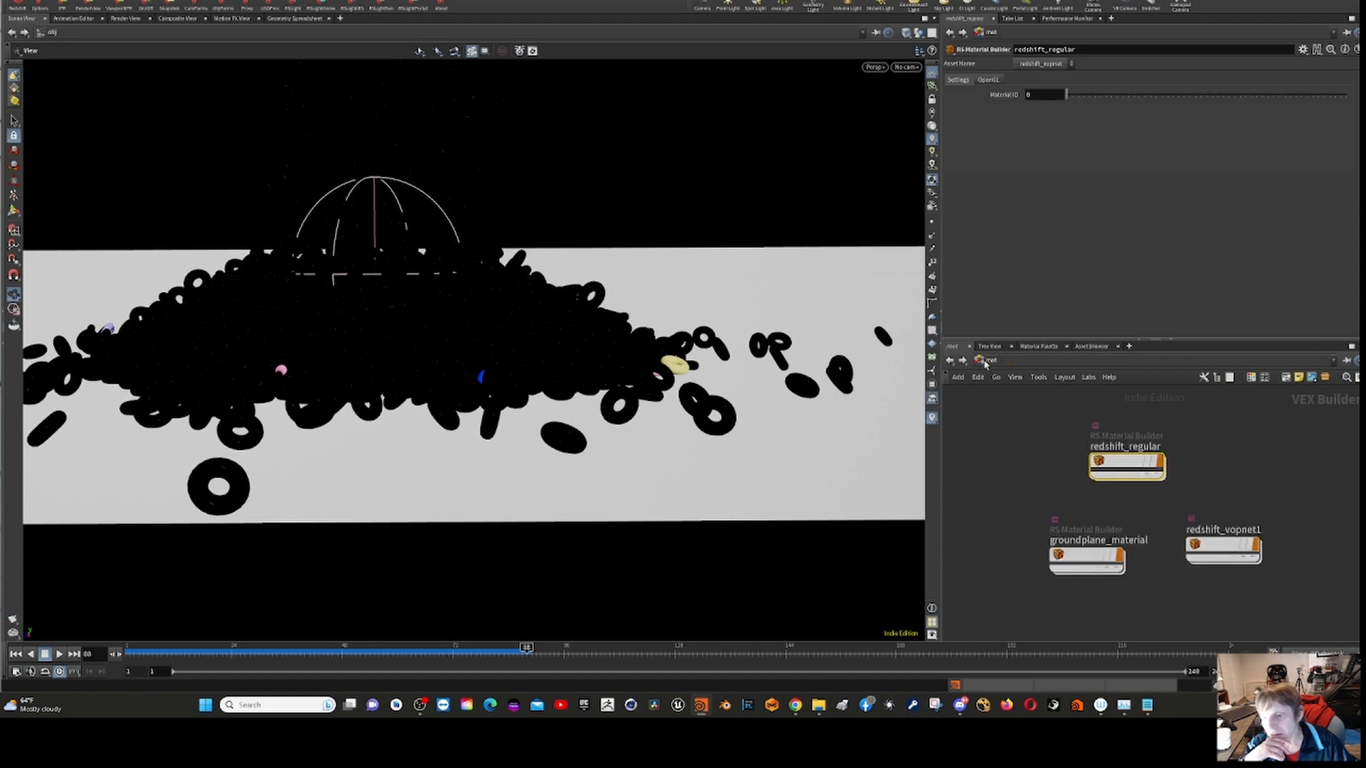
- Switch from the mat network to the obj network and go inside sphere_object1
click(987, 363)
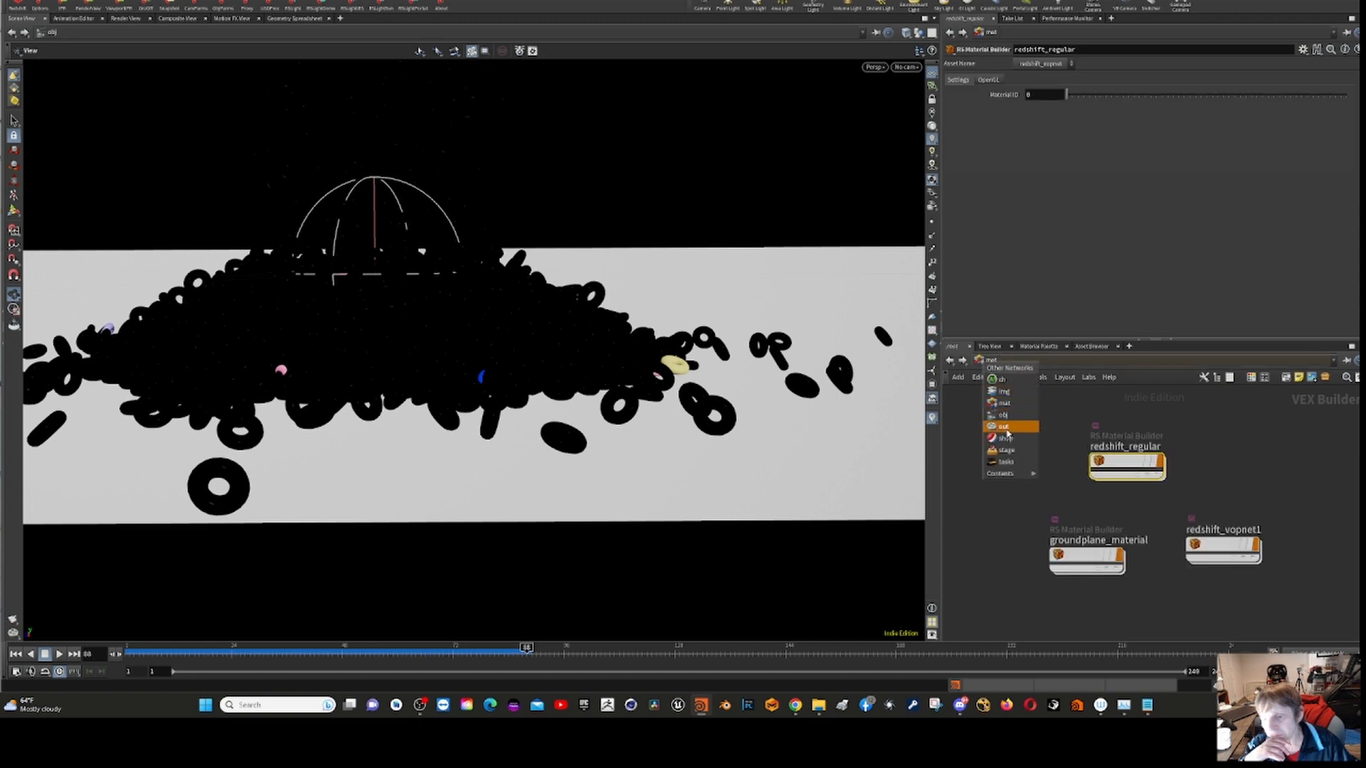
click(1005, 416)
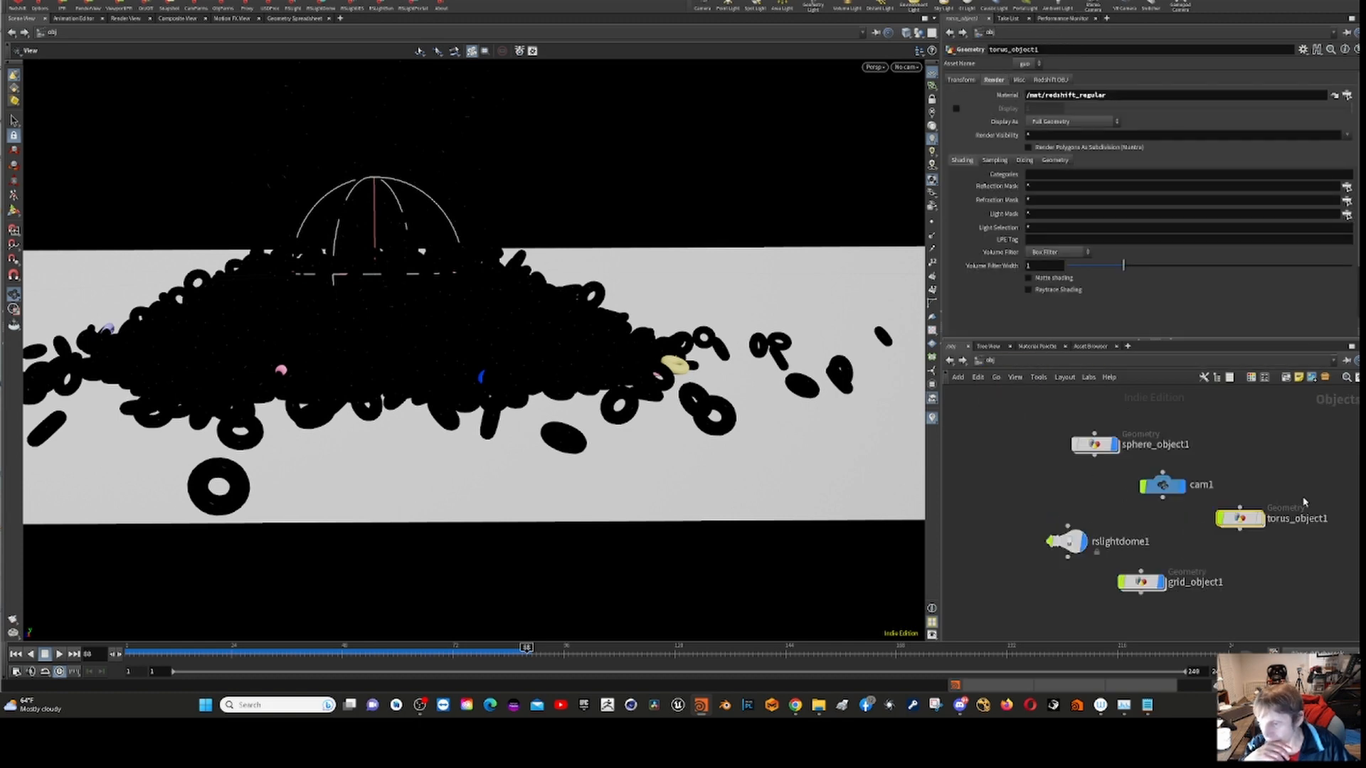
click(1095, 444)
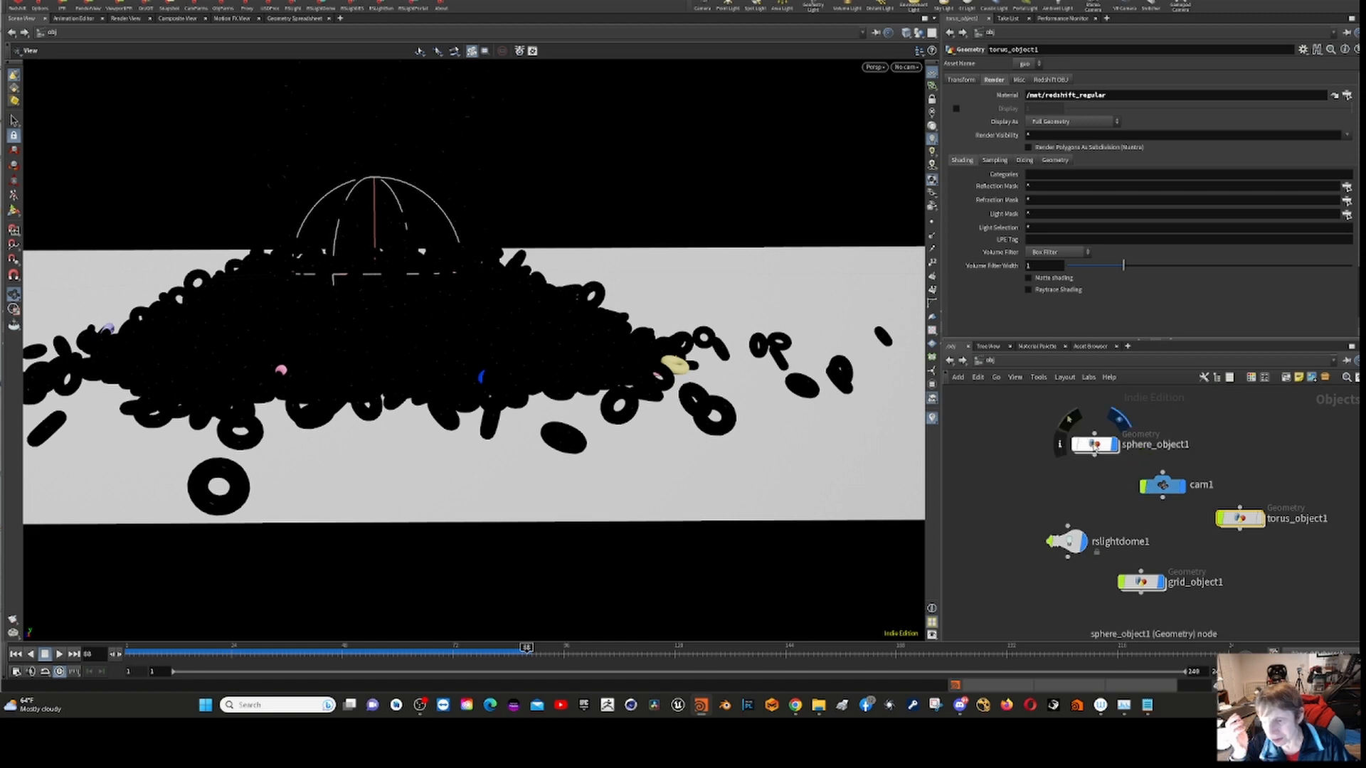
double_click(1095, 445)
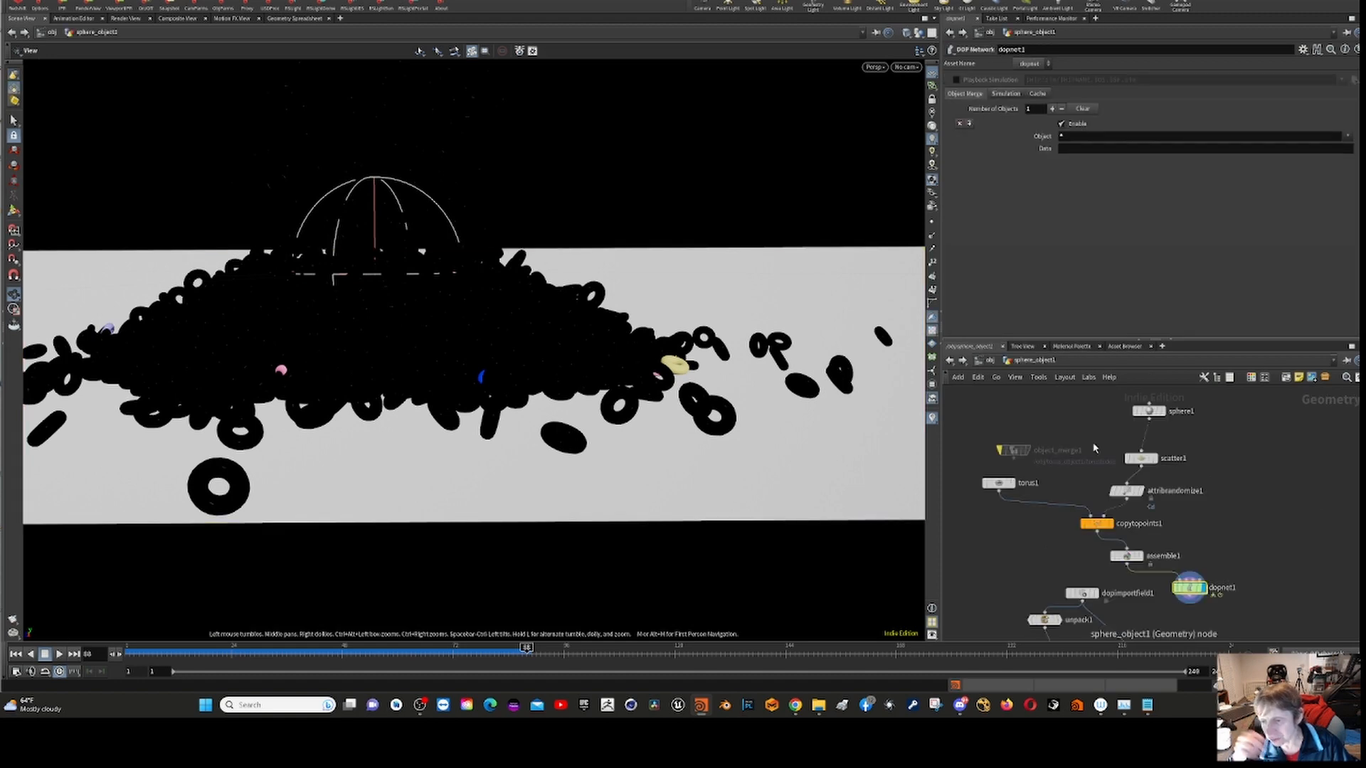
- Review the attribrandomize1 node's distribution and options settings, and the color1 node's parameters
click(1128, 492)
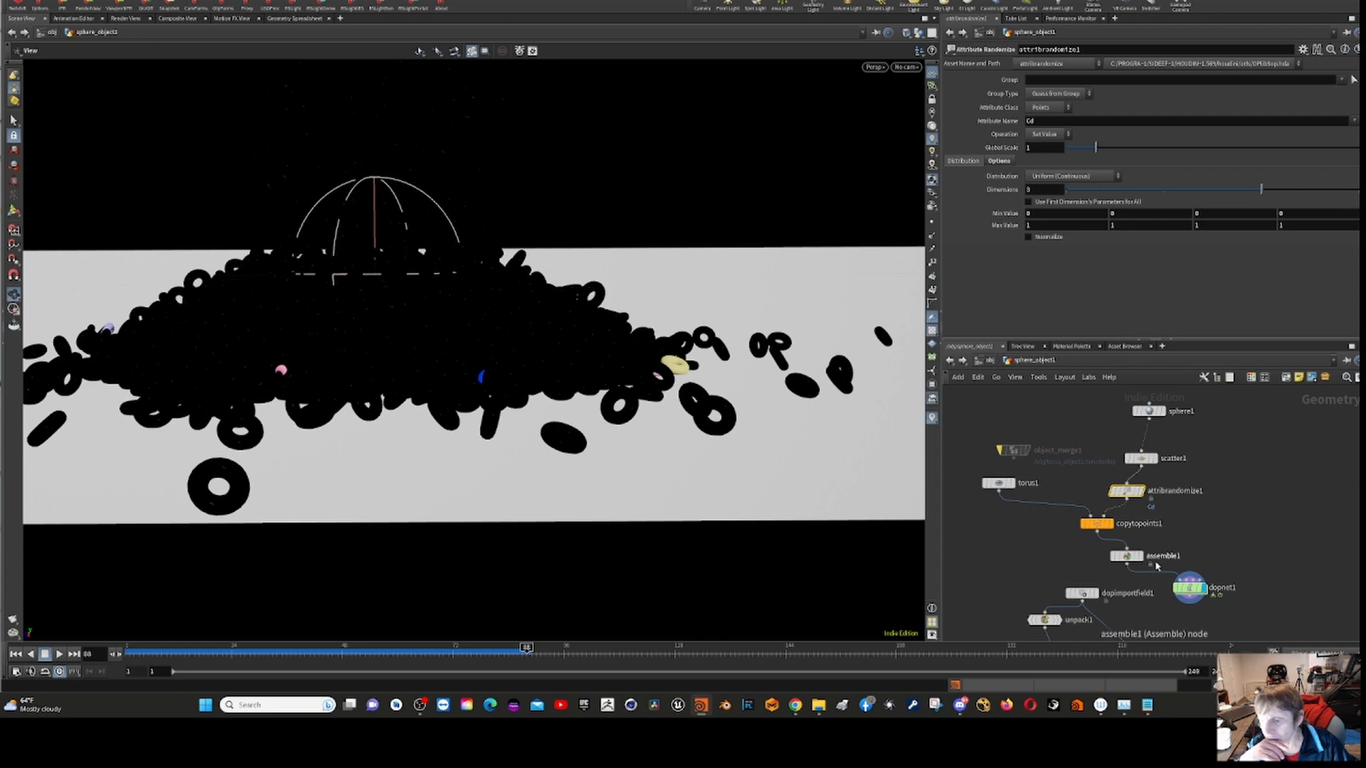
mouse_move(1189, 590)
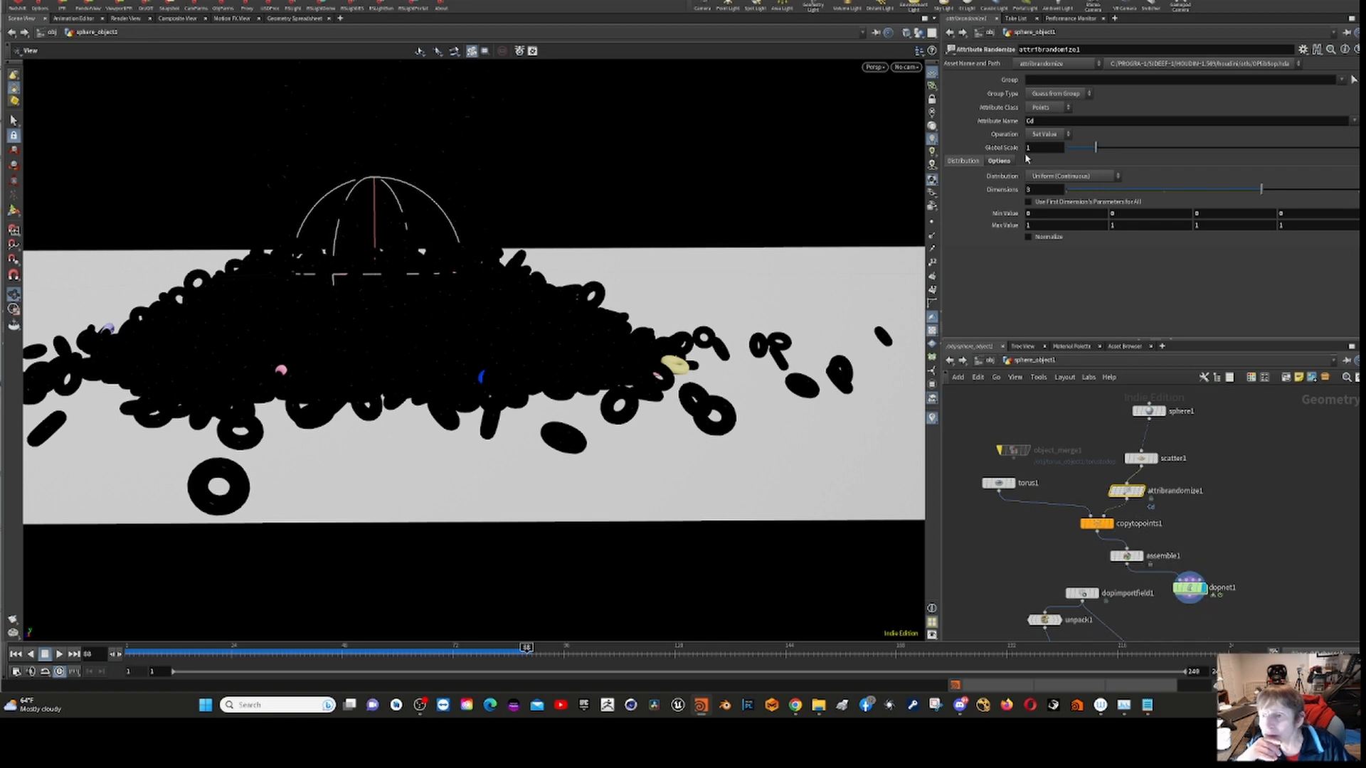
click(1001, 162)
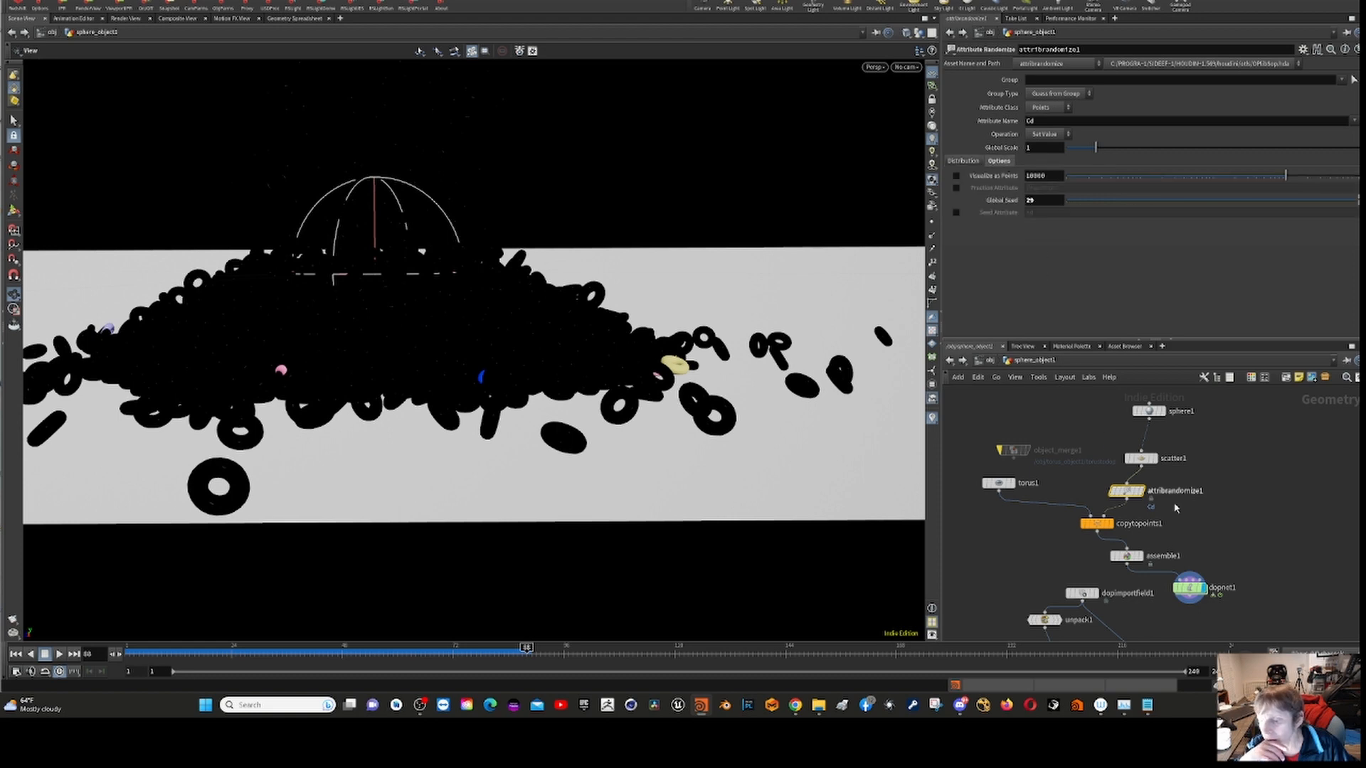
middle_drag(996, 561, 1012, 413)
click(1084, 524)
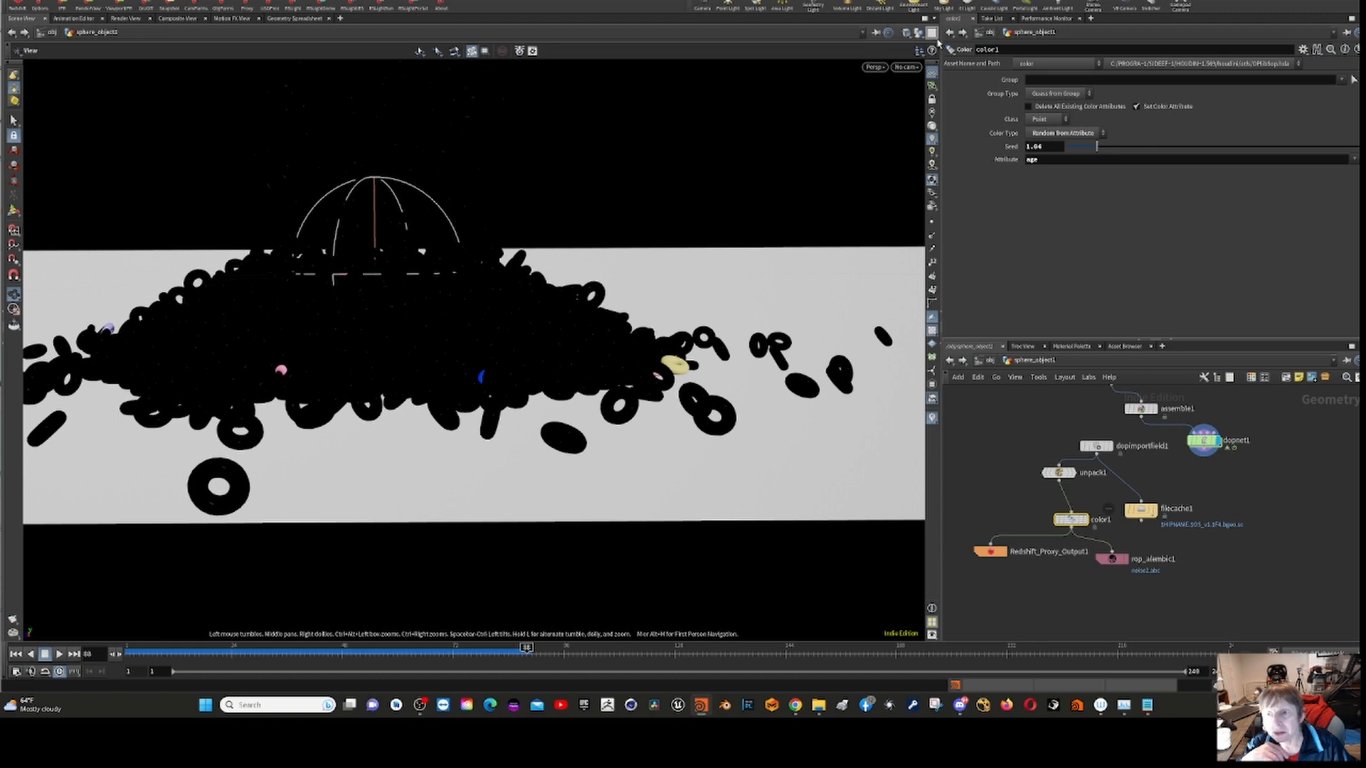
- Split the scene view pane into two stacked panes and open a Geometry Spreadsheet in the new lower one
click(933, 18)
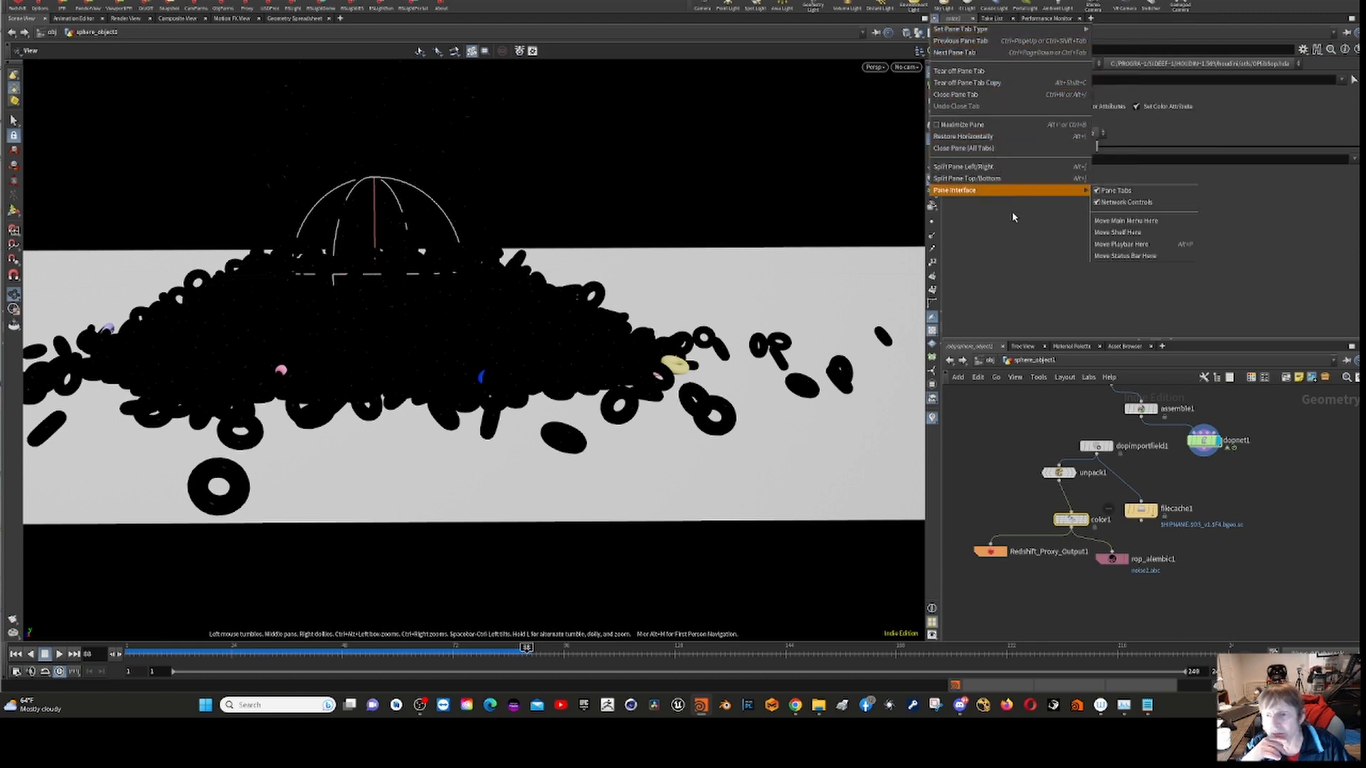
click(995, 178)
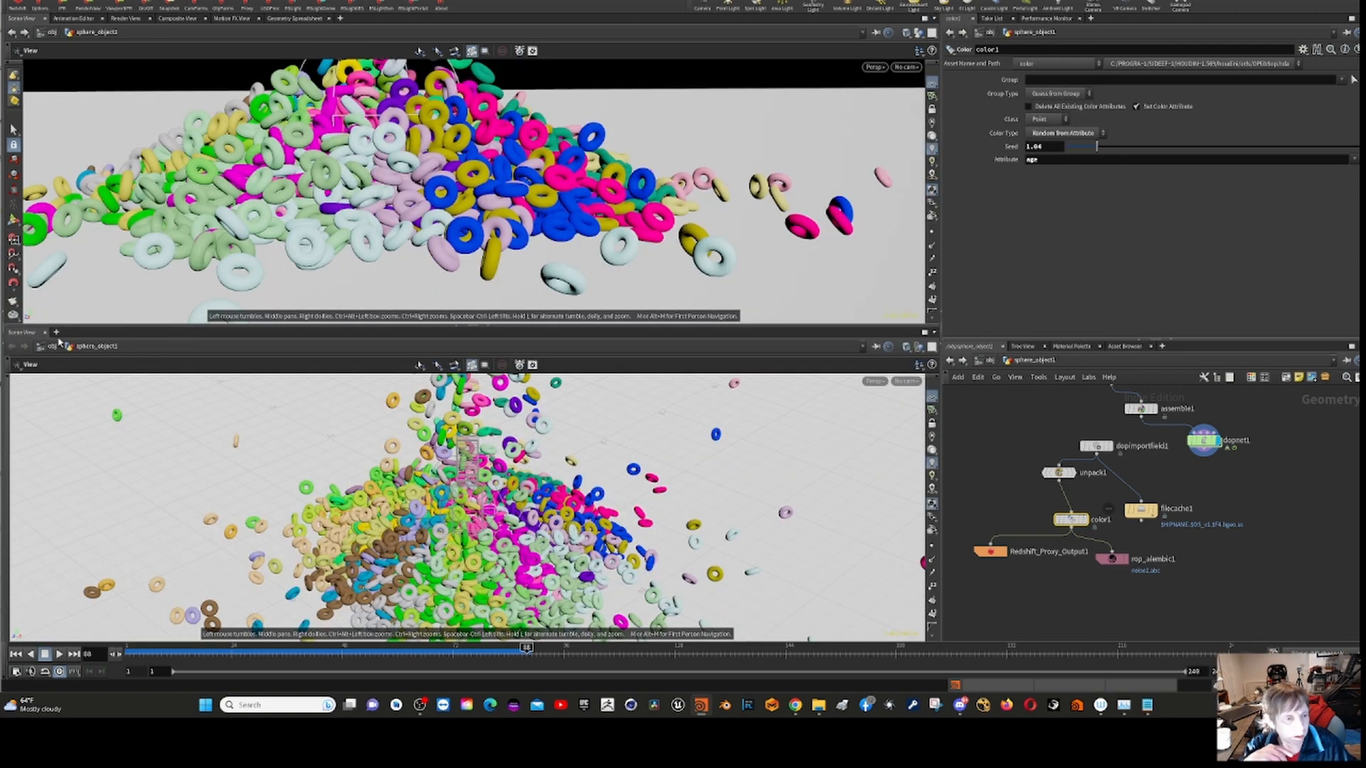
click(56, 332)
mouse_move(101, 354)
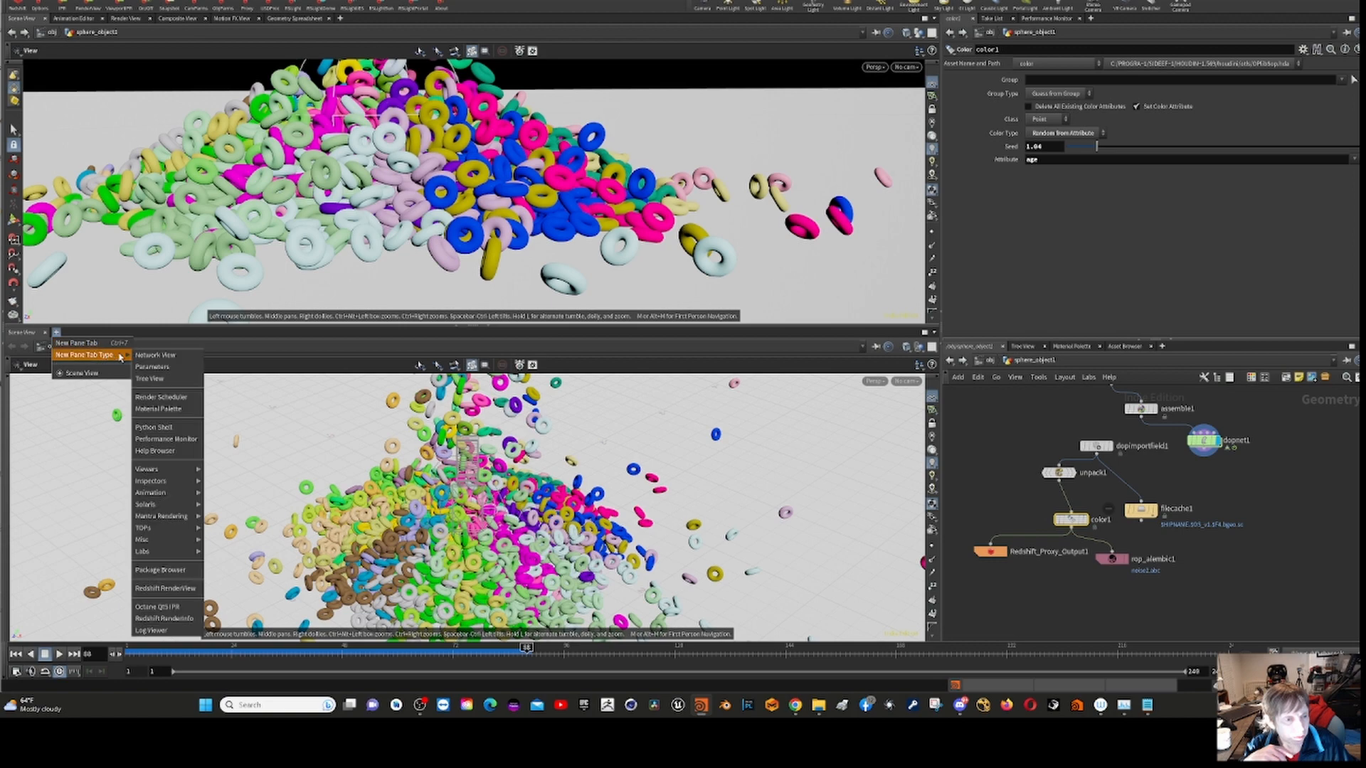
mouse_move(194, 484)
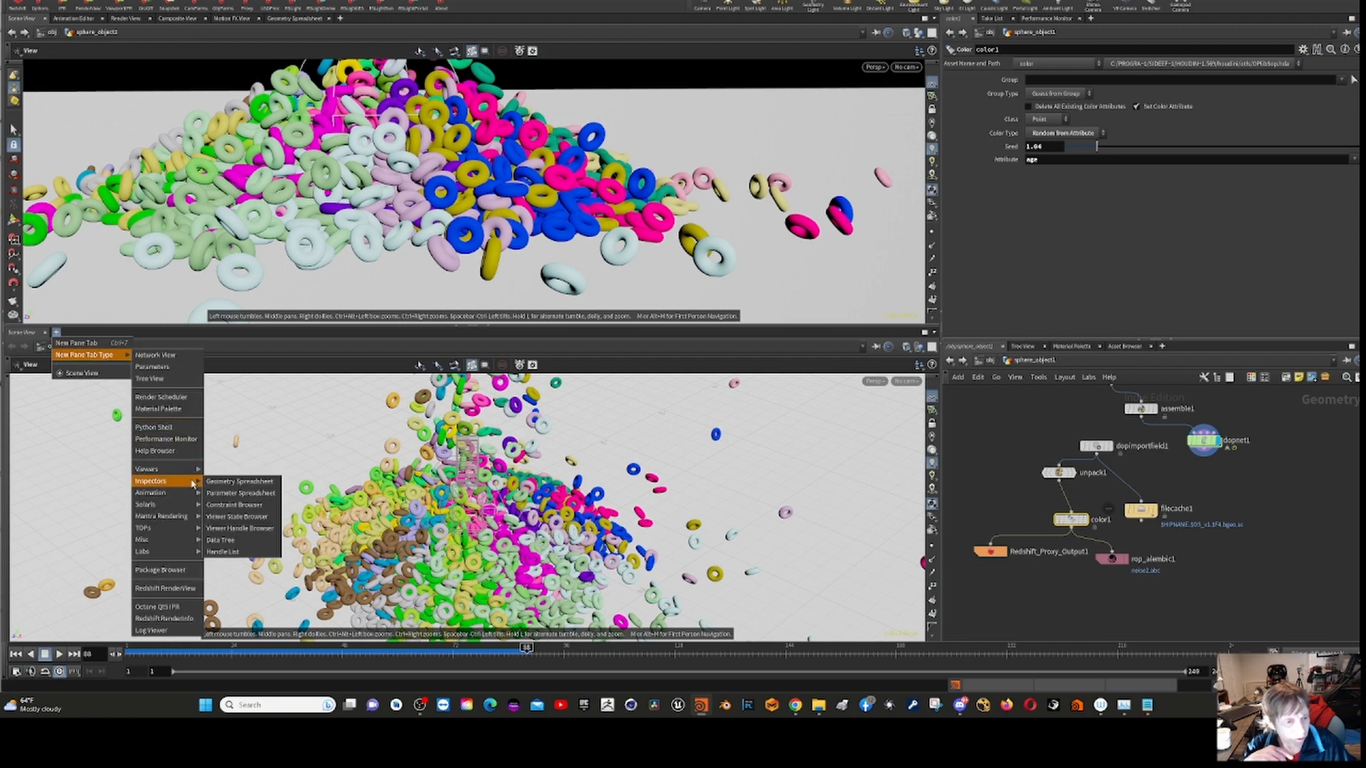
click(239, 482)
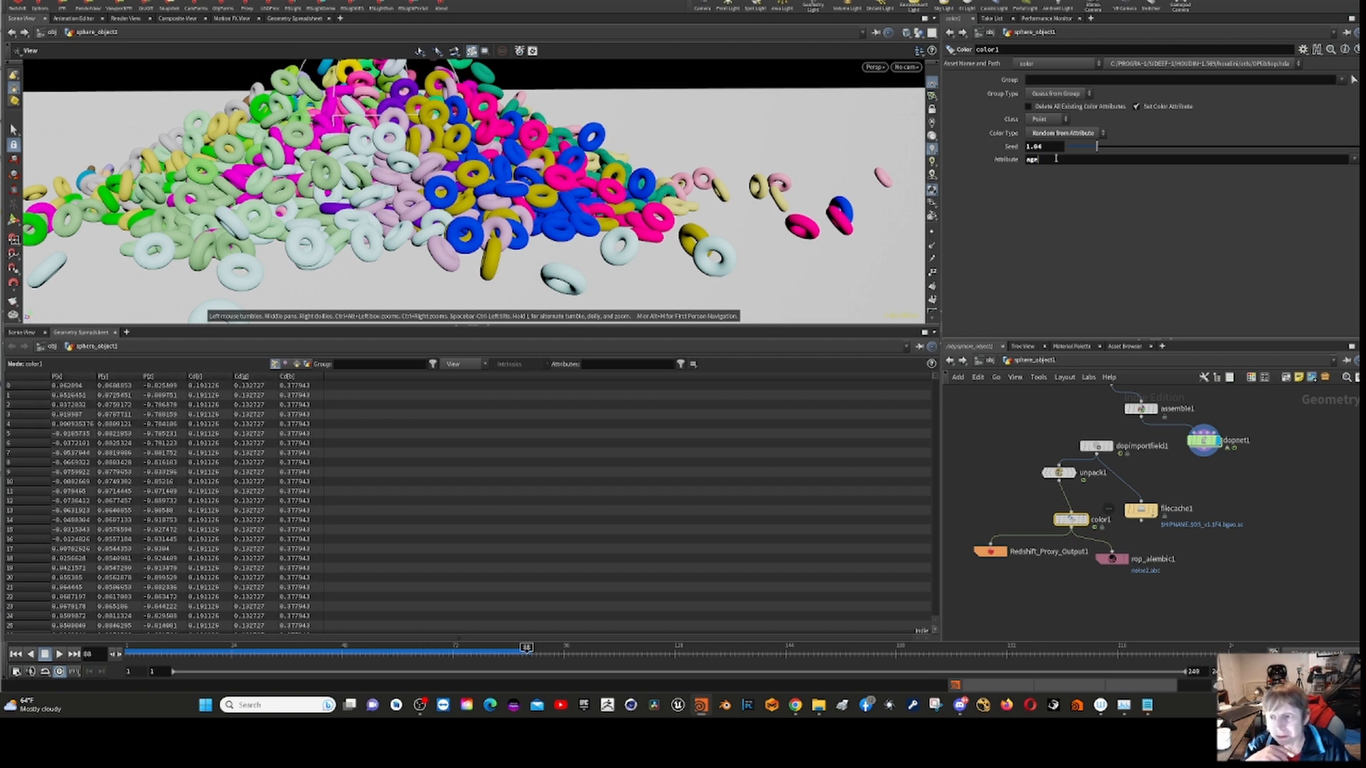
- Examine the color1 node's age attribute setting and the coloured rings falling onto the pile
drag(1056, 159, 1019, 158)
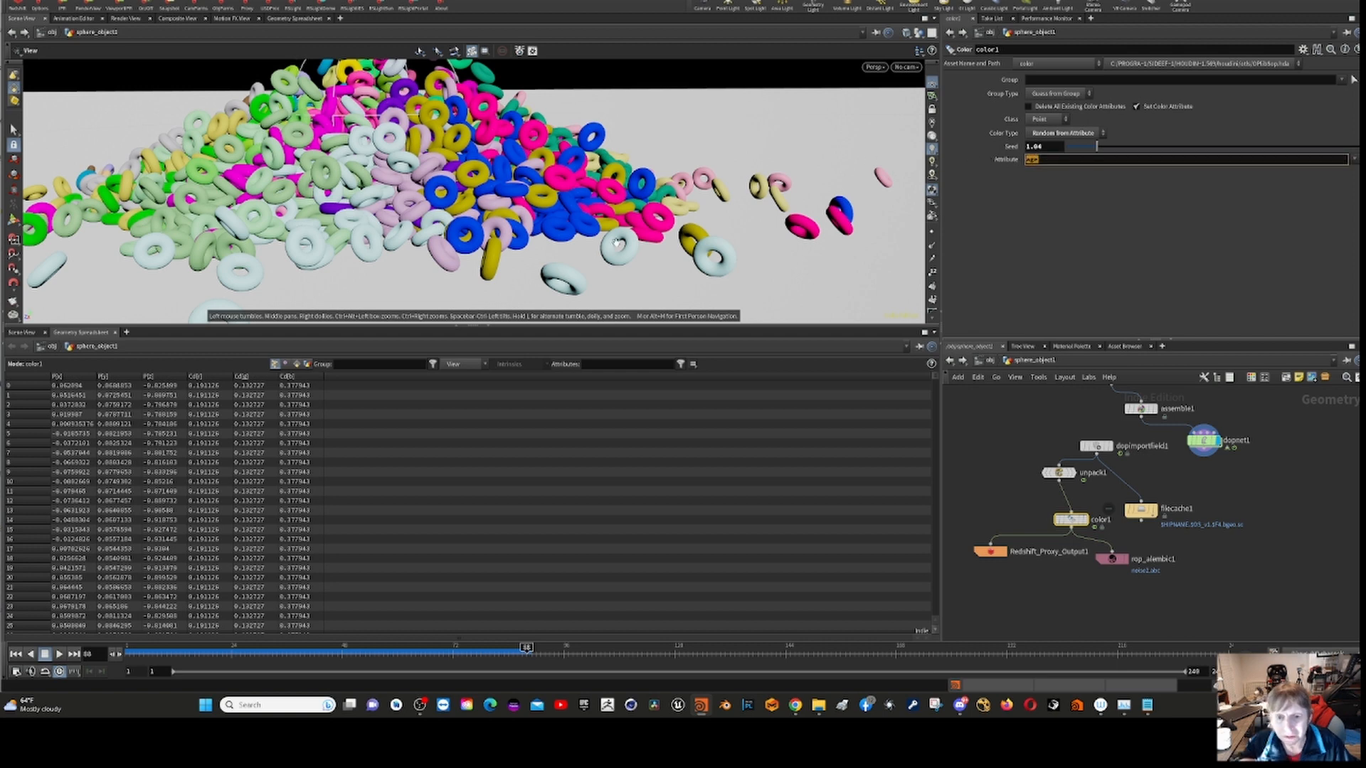
drag(616, 242, 651, 187)
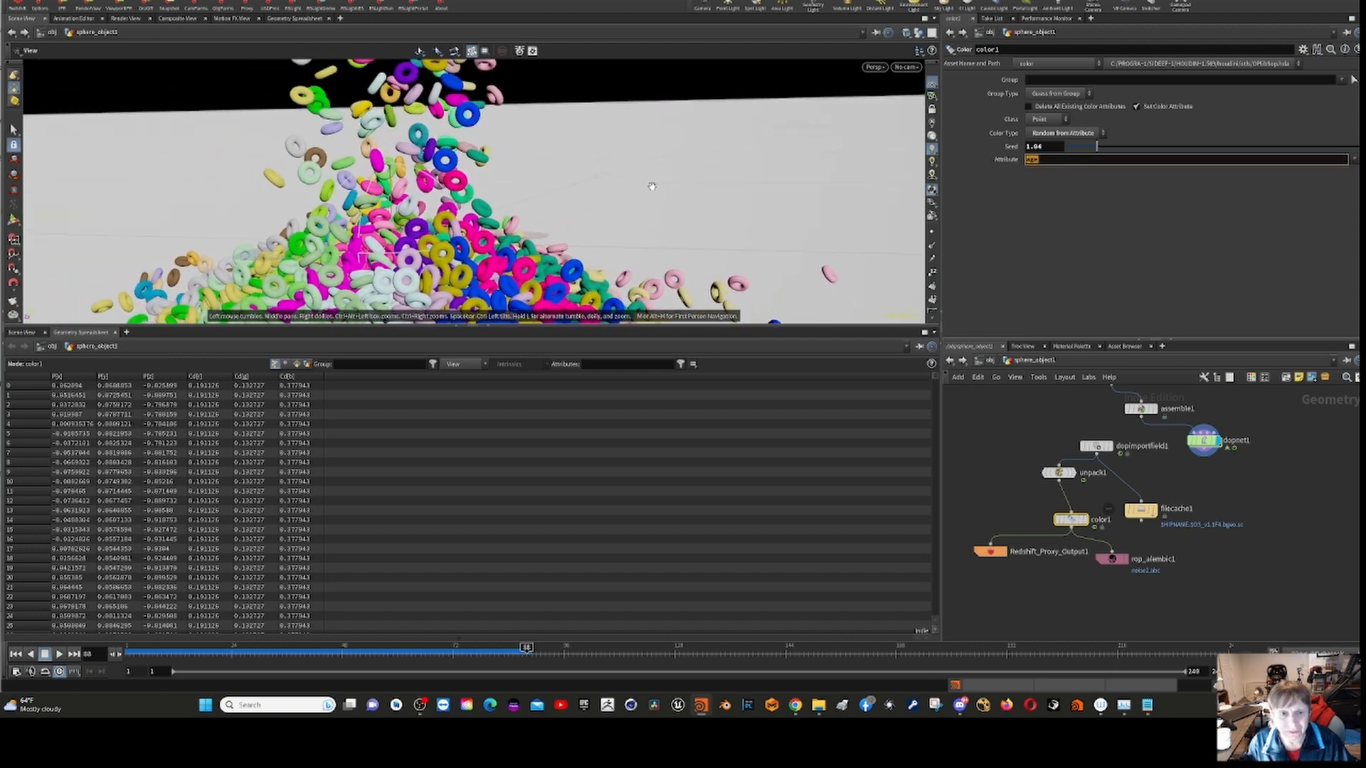
scroll(686, 196, down, 8)
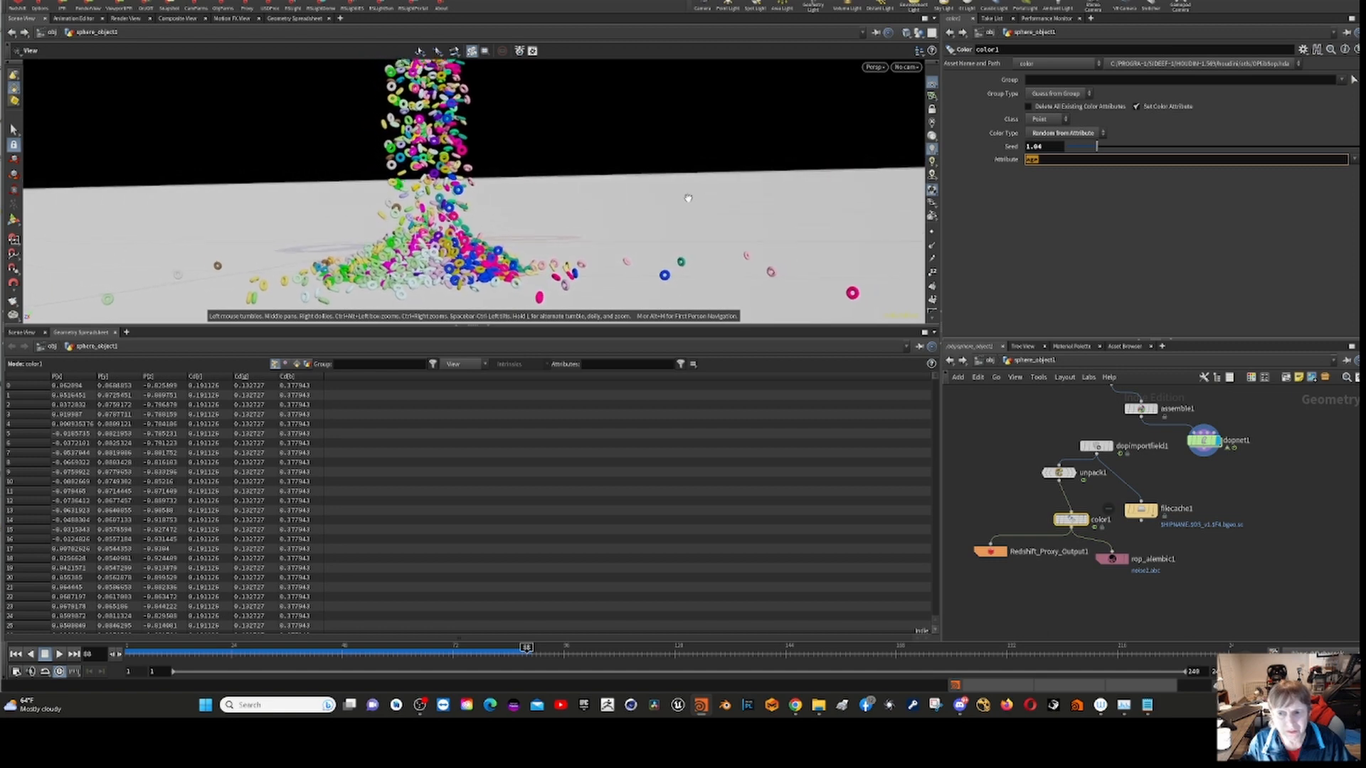
scroll(867, 199, up, 6)
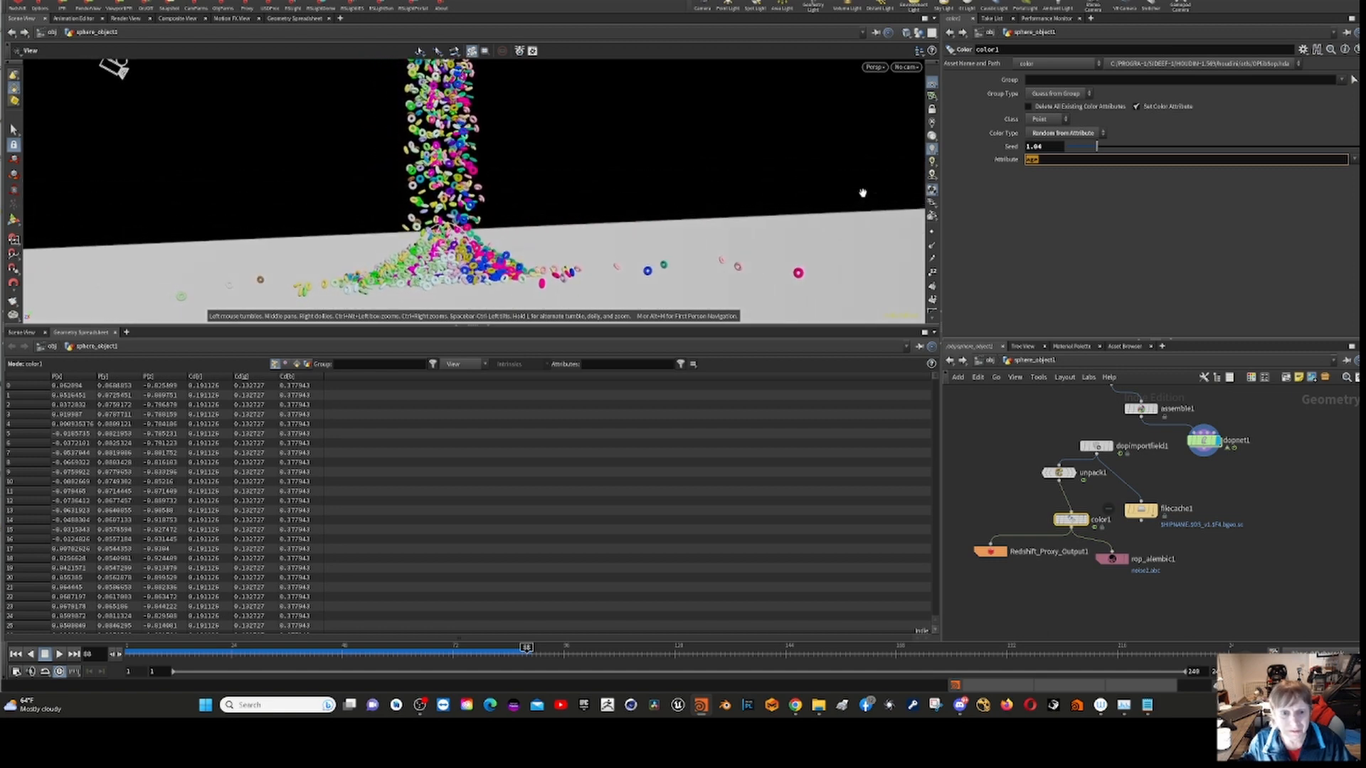
scroll(863, 193, up, 6)
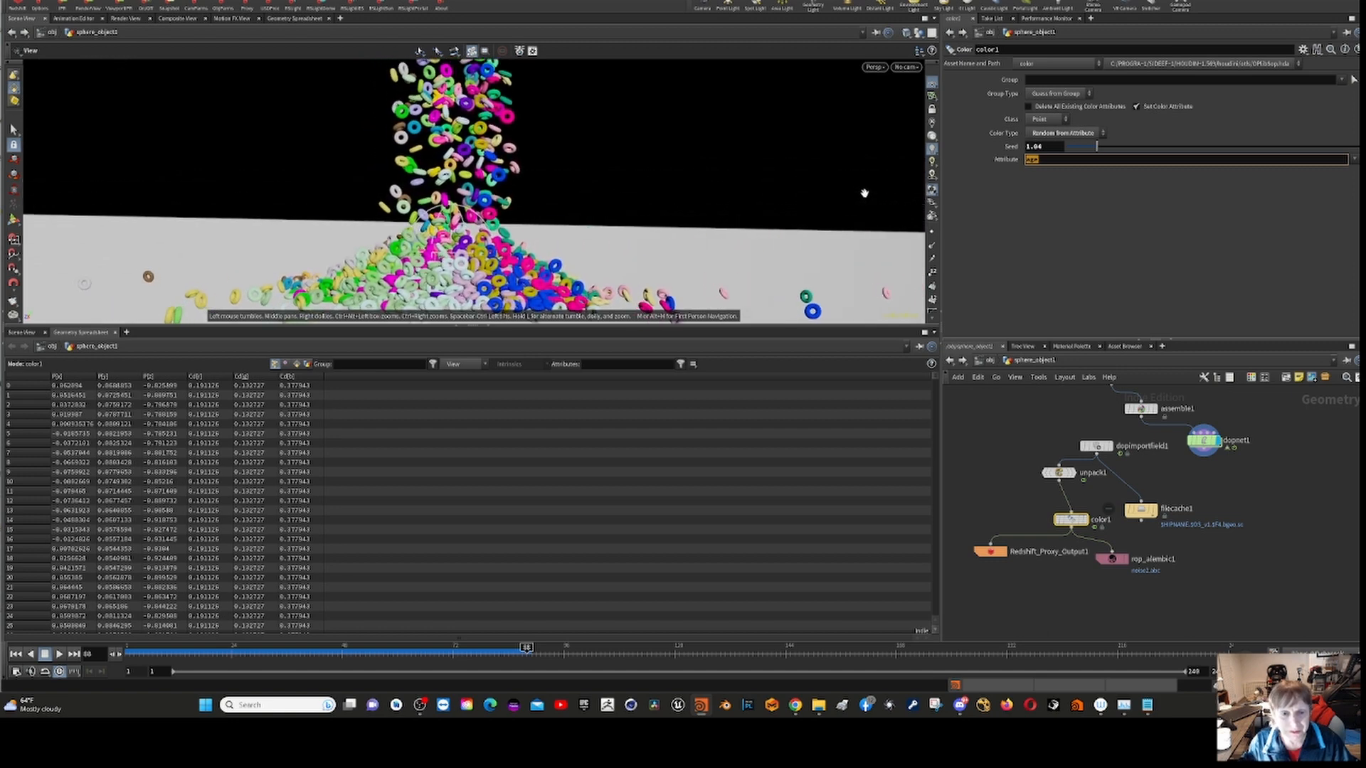
scroll(864, 193, up, 2)
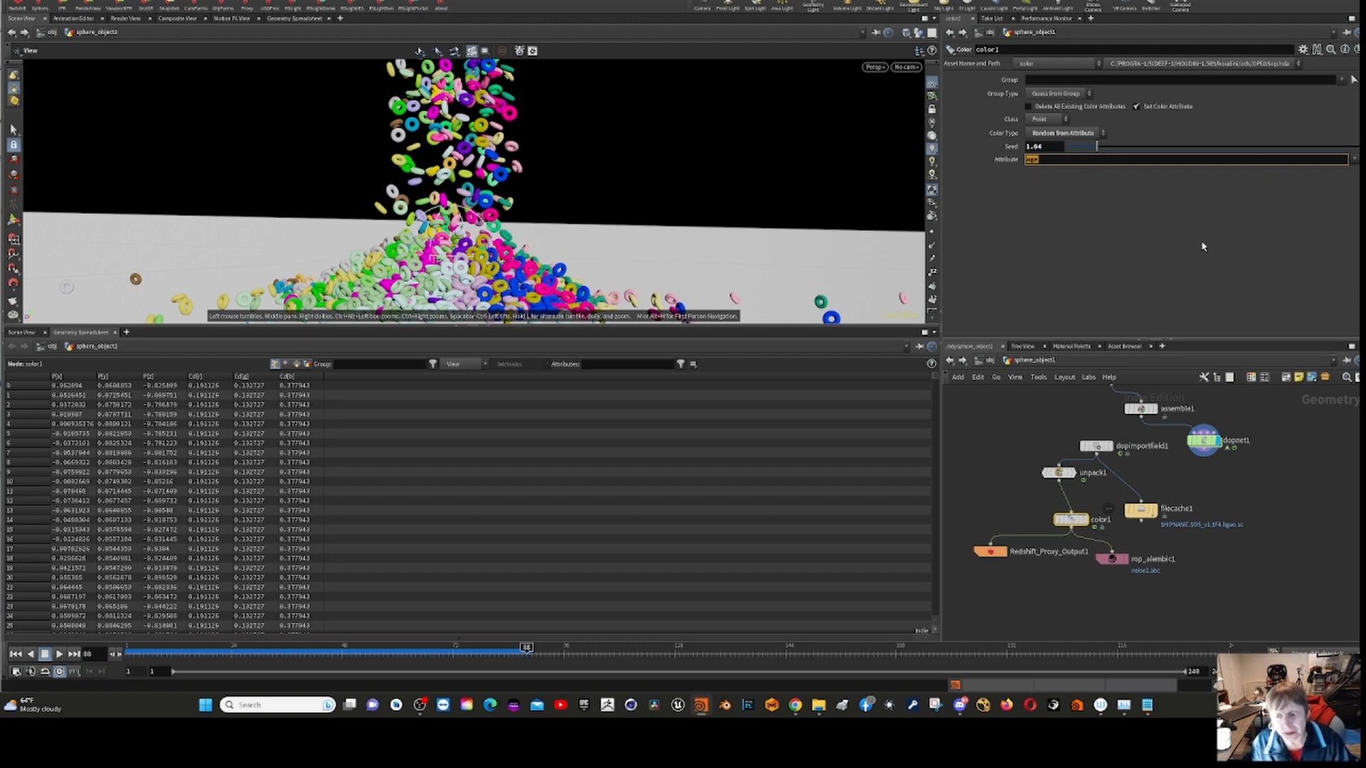
- Return to the obj level and close the Geometry Spreadsheet and the extra lower scene view
click(989, 360)
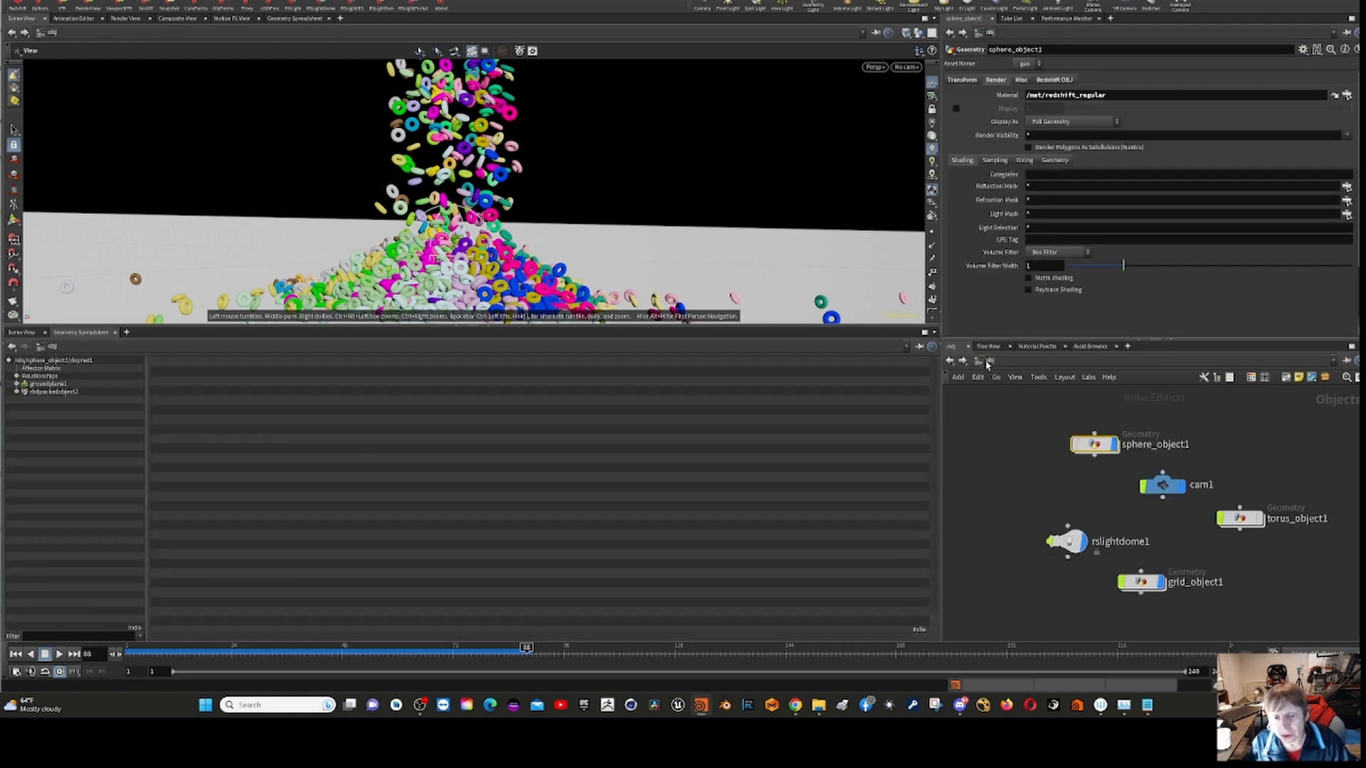
click(935, 335)
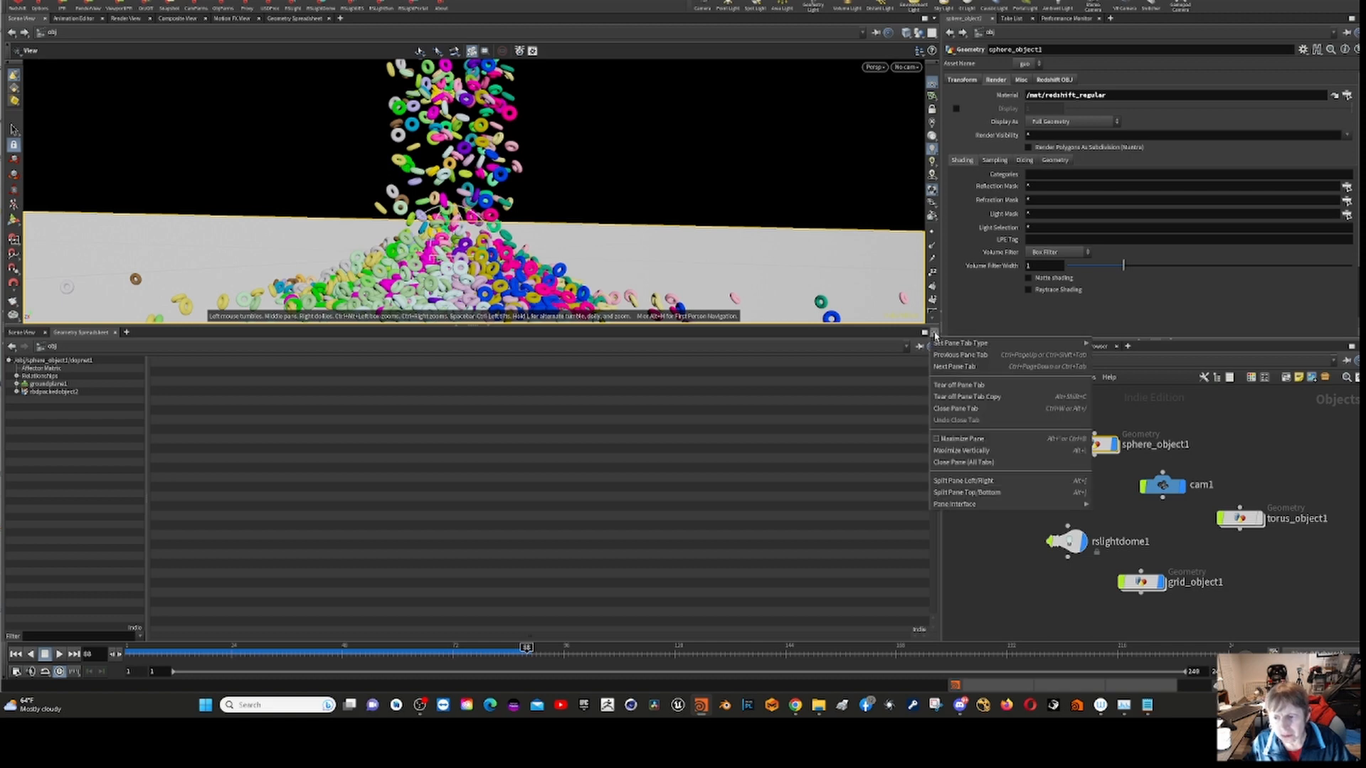
click(975, 409)
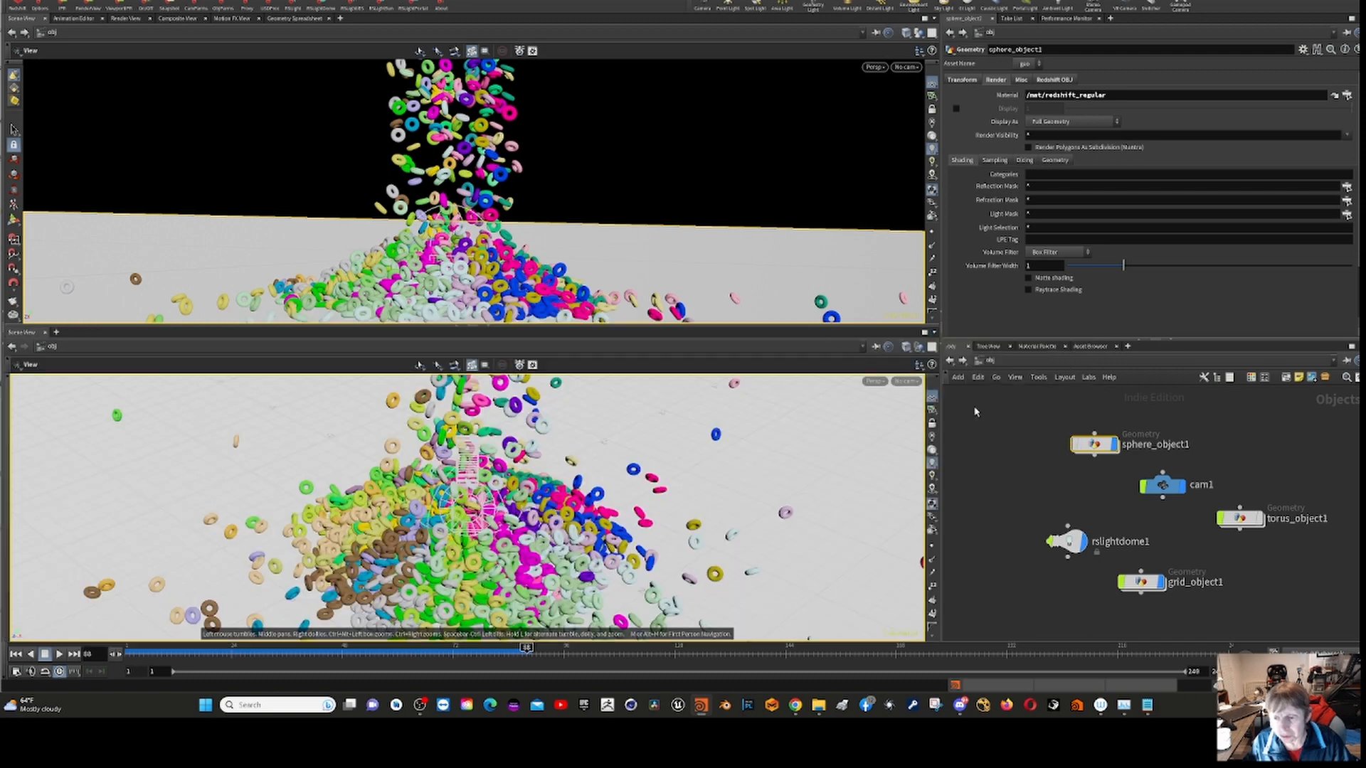
click(934, 335)
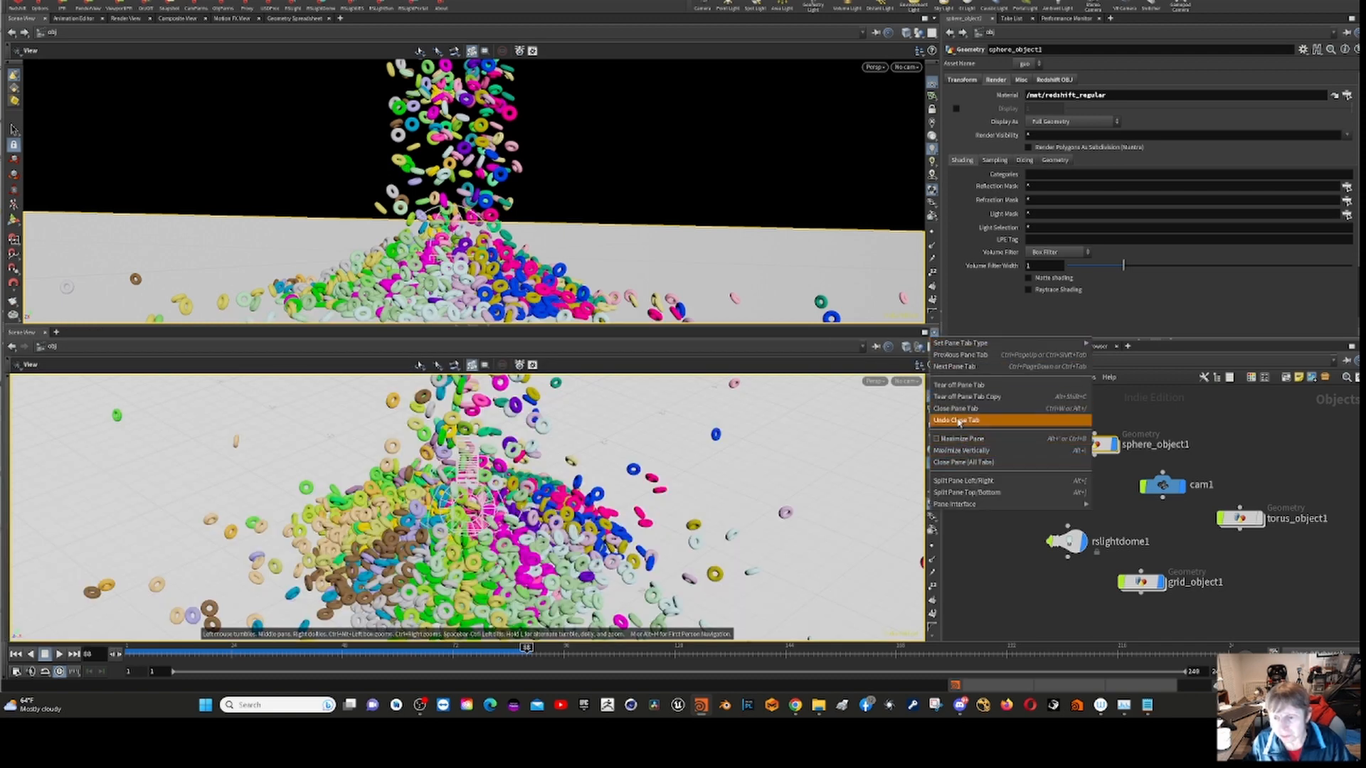
click(955, 411)
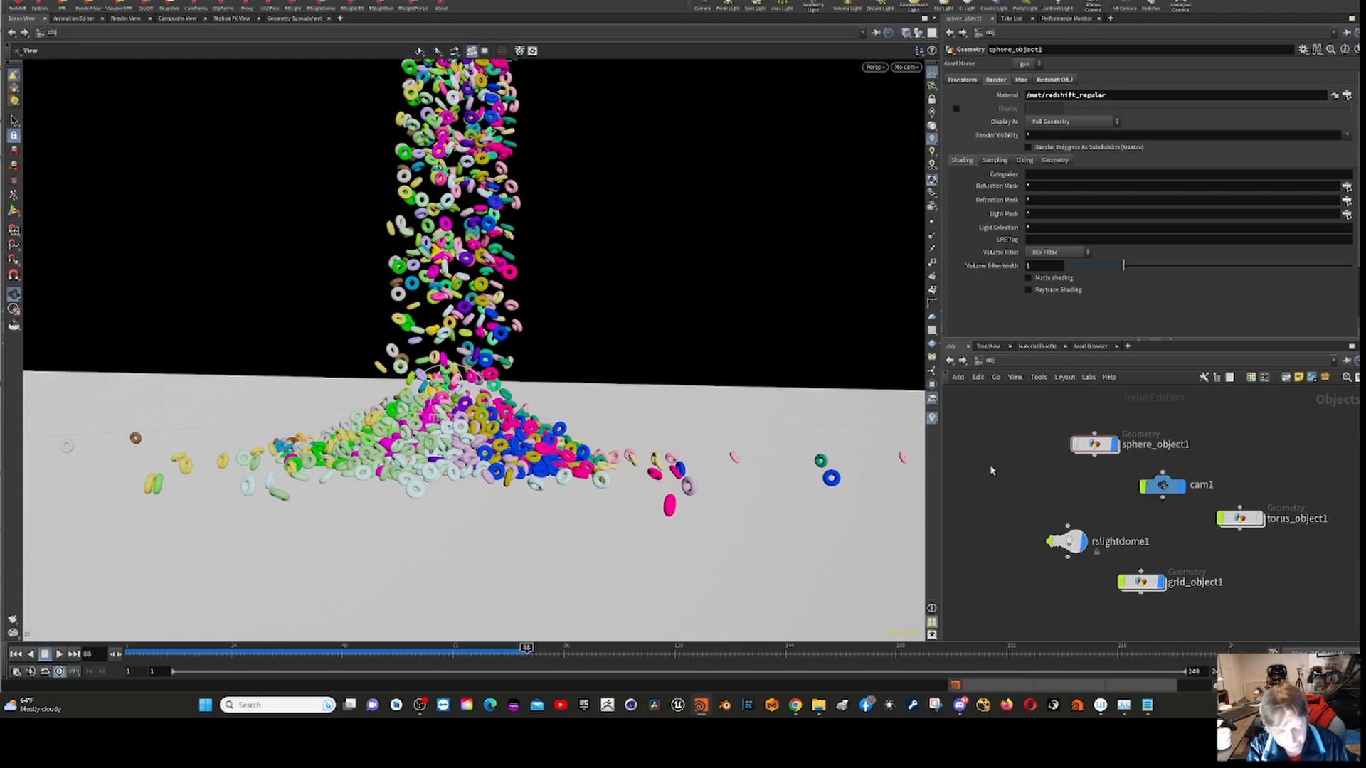
- Add a box geometry object to the obj network, beside sphere_object1, and save the scene
key(Tab)
text(box)
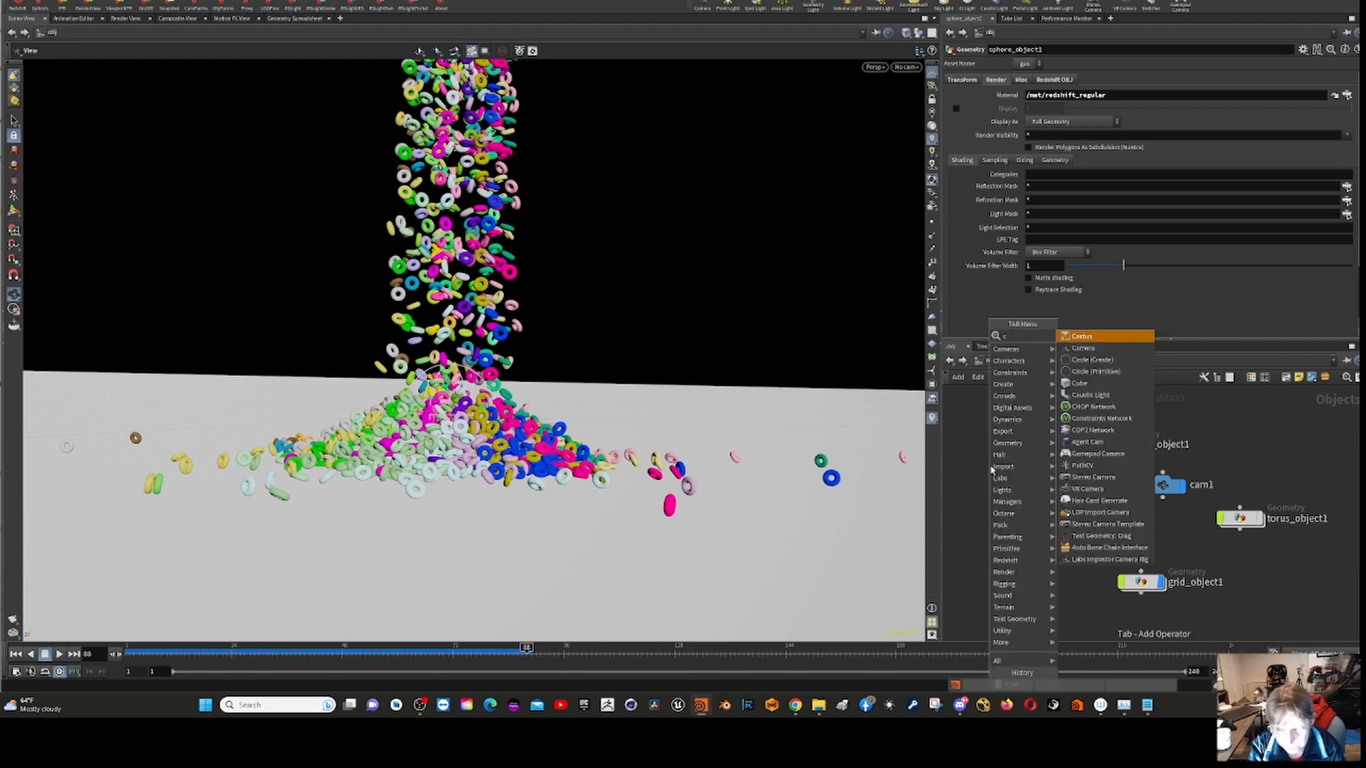
key(Return)
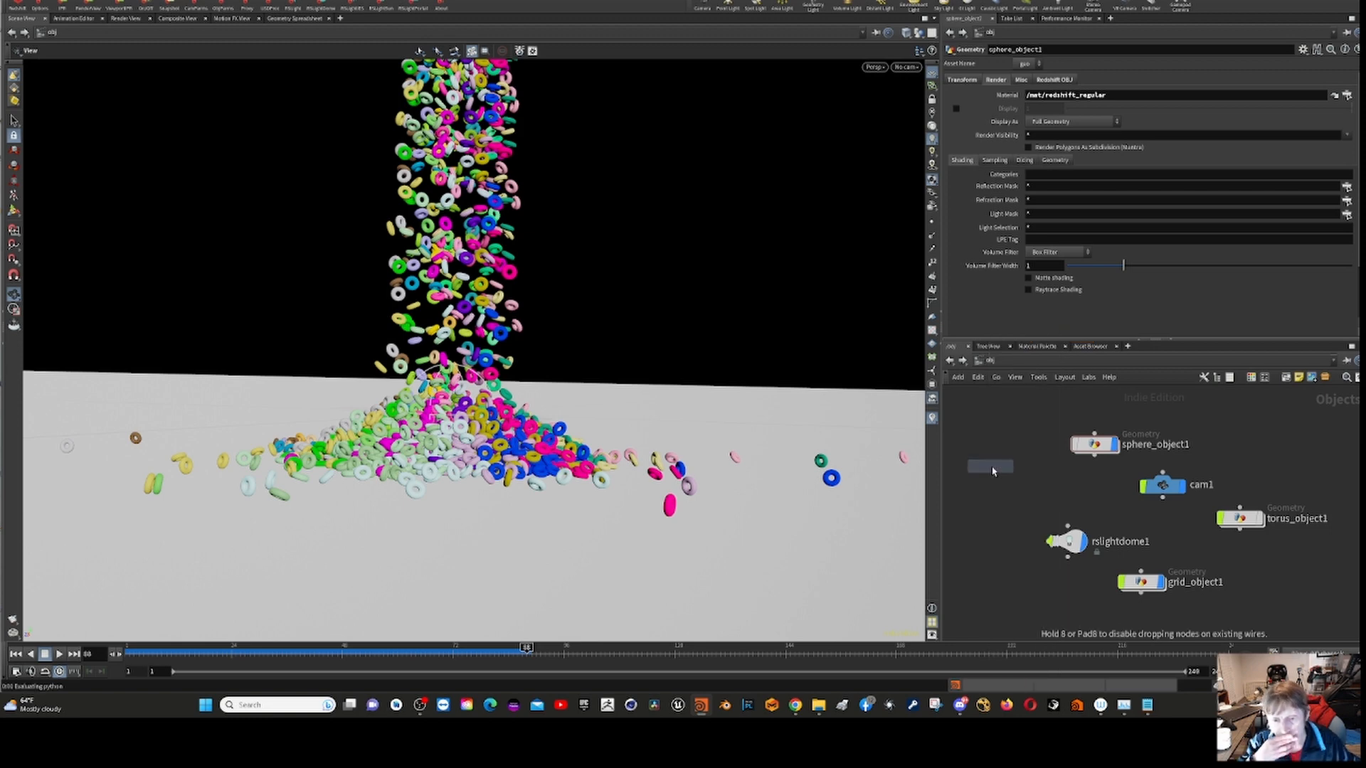
click(991, 468)
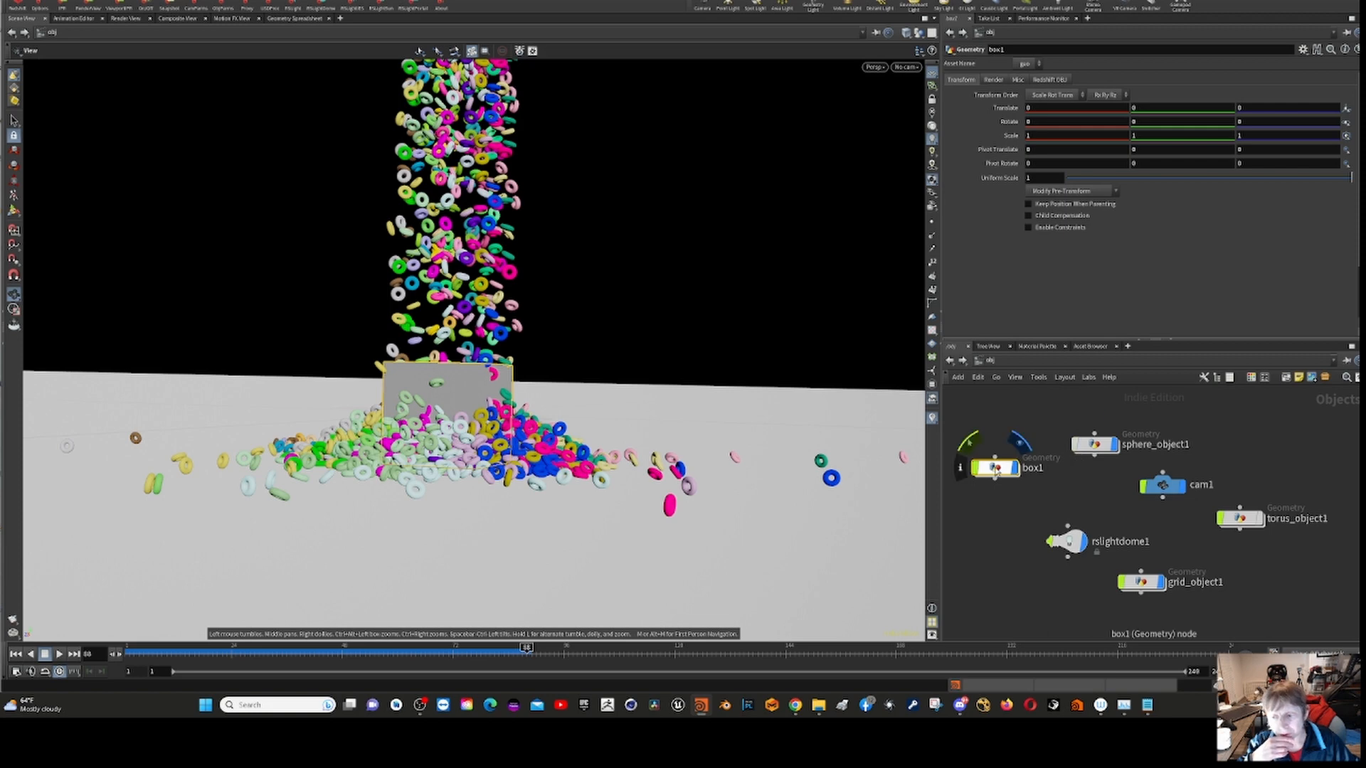
key(ctrl+s)
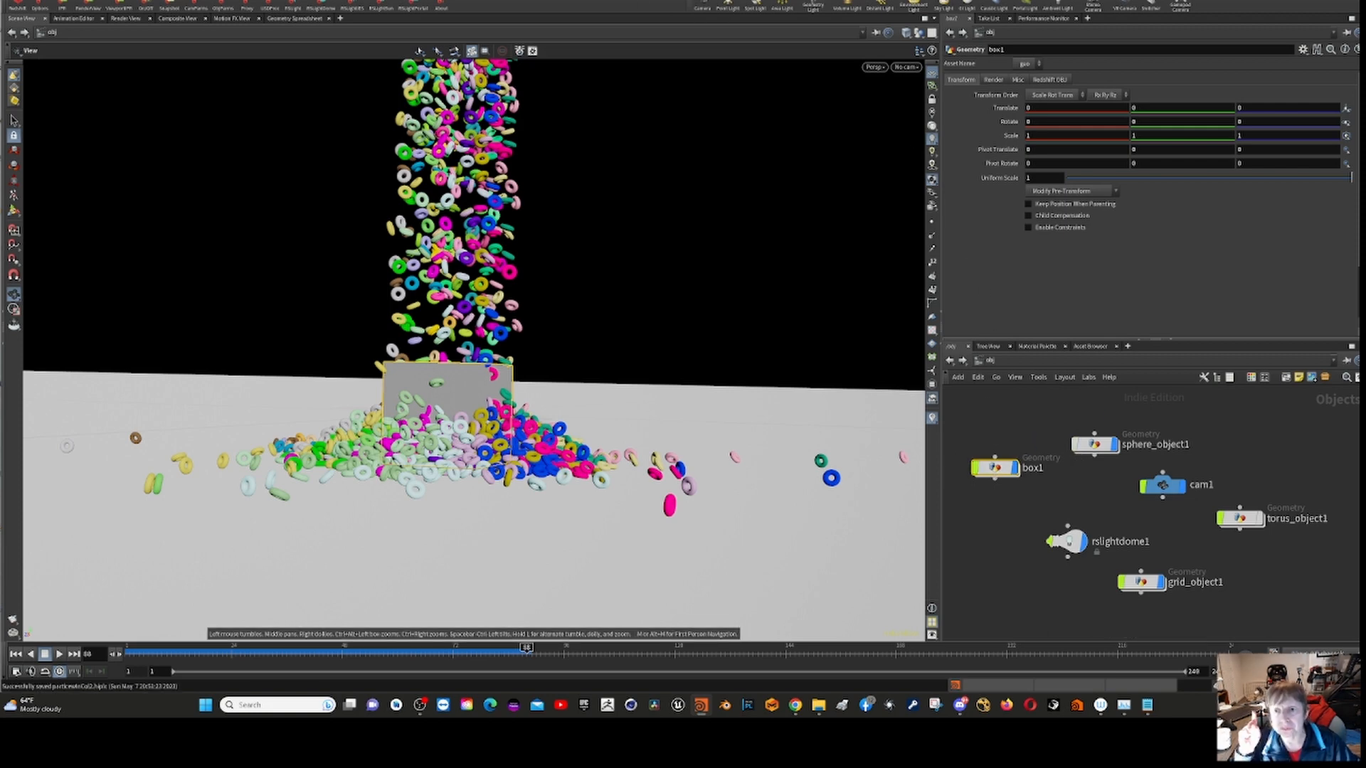
- Make box1 a static collision object with the Static Object tool and rewind the timeline to frame 1
click(786, 1)
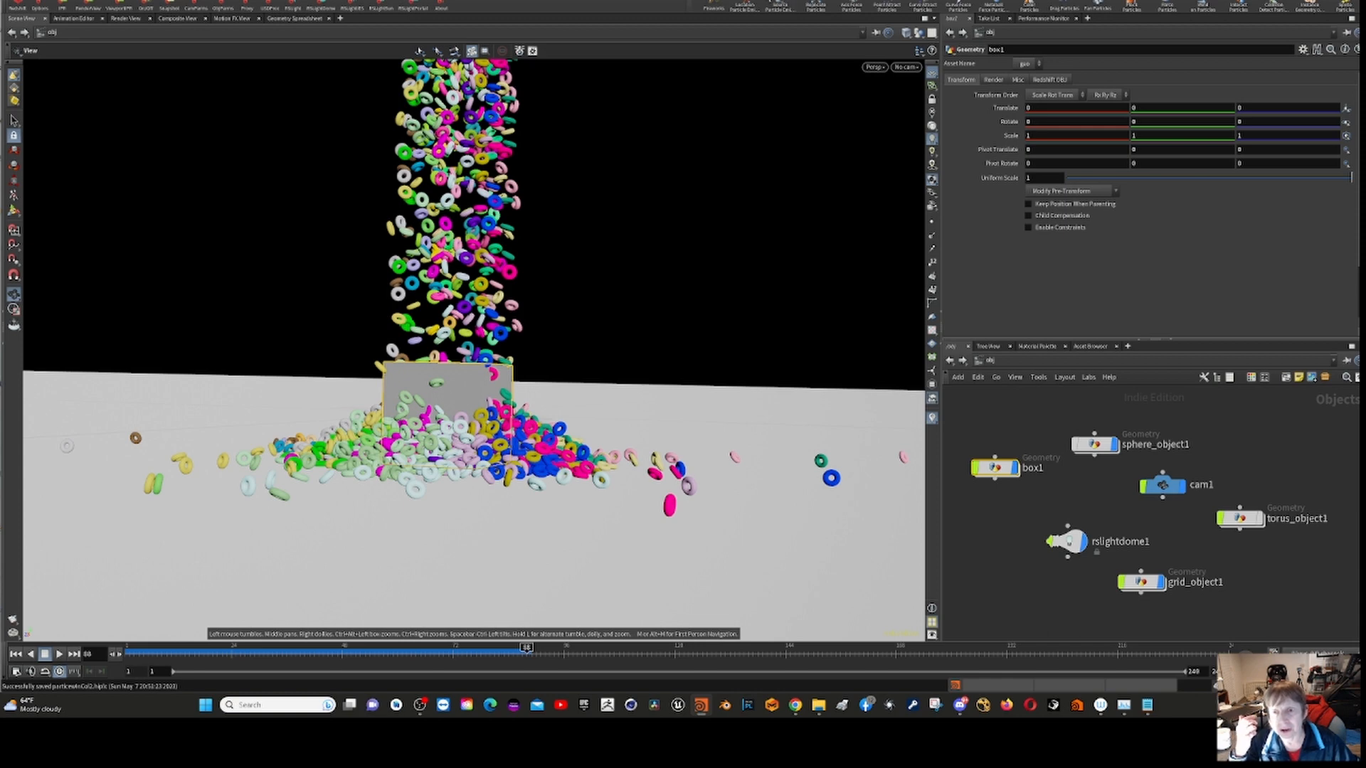
click(763, 1)
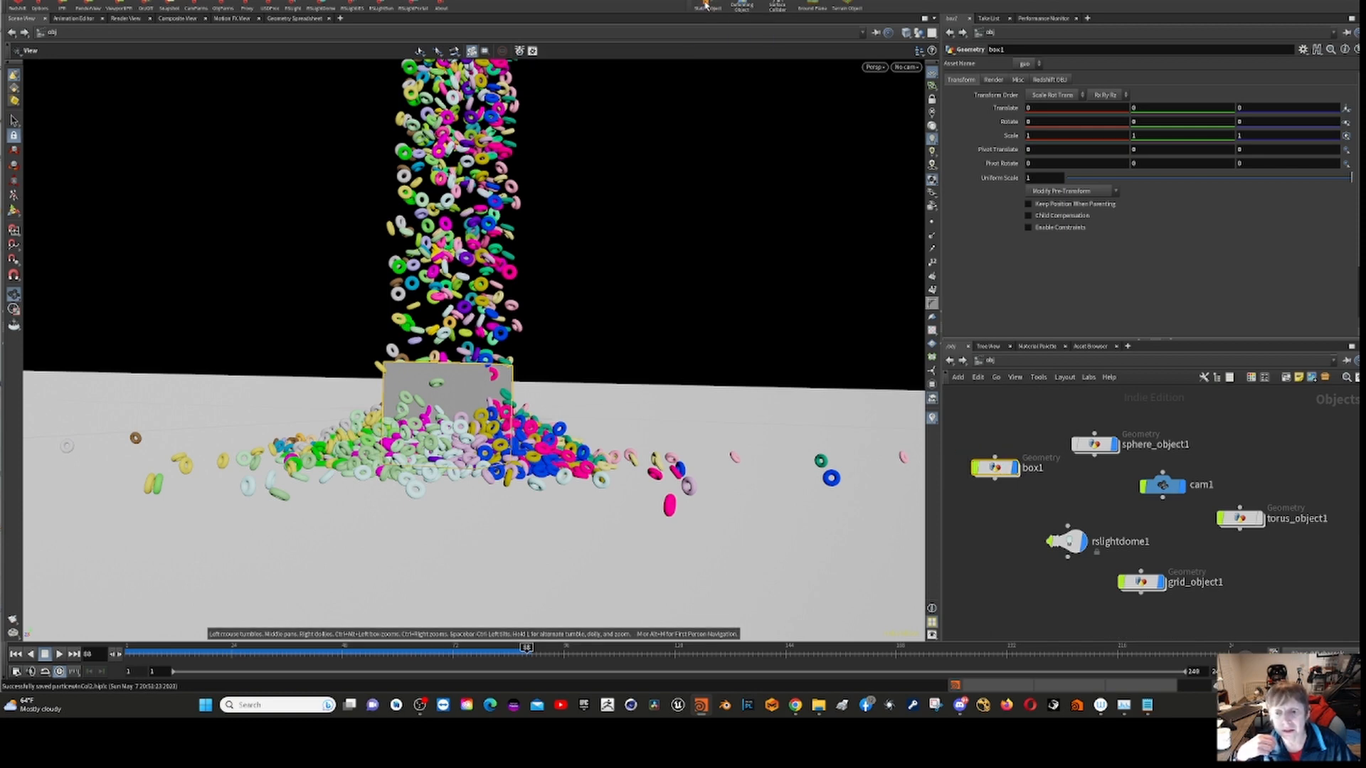
click(706, 6)
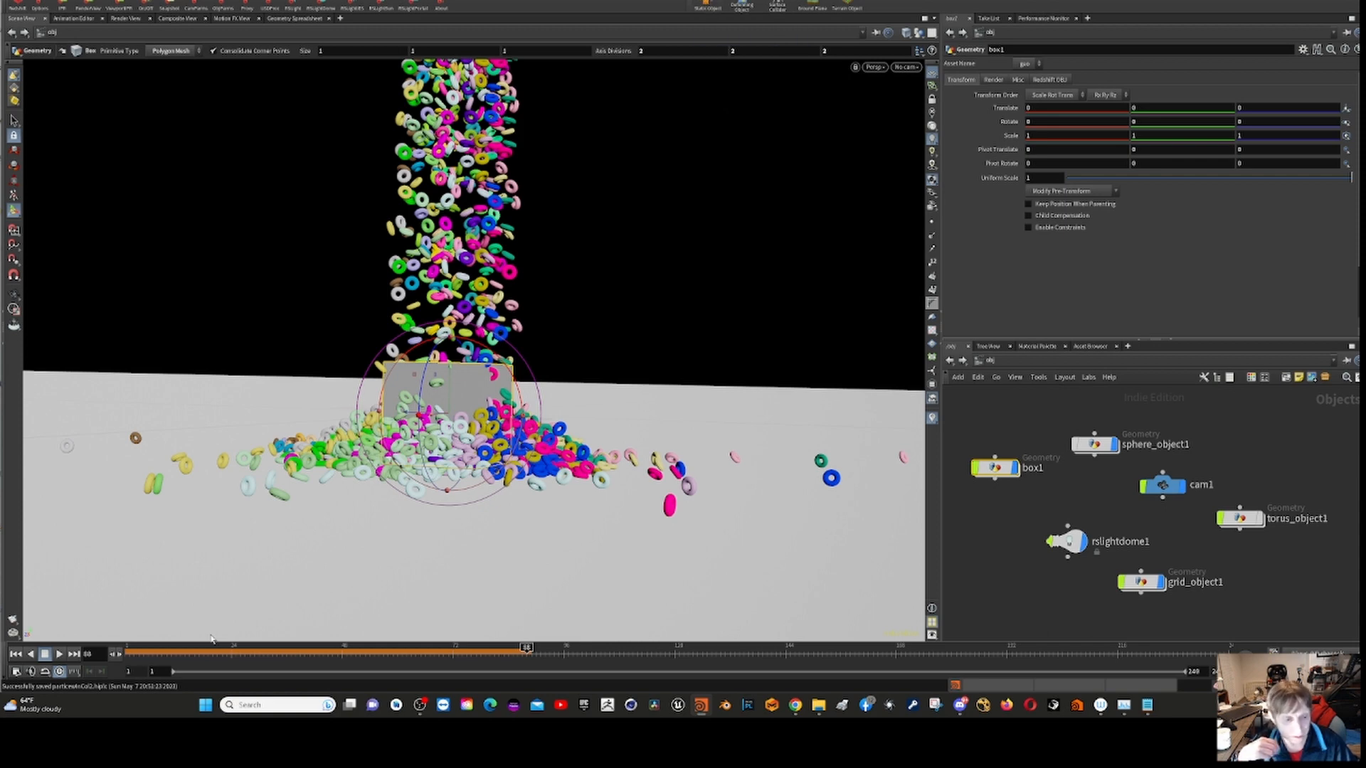
click(16, 653)
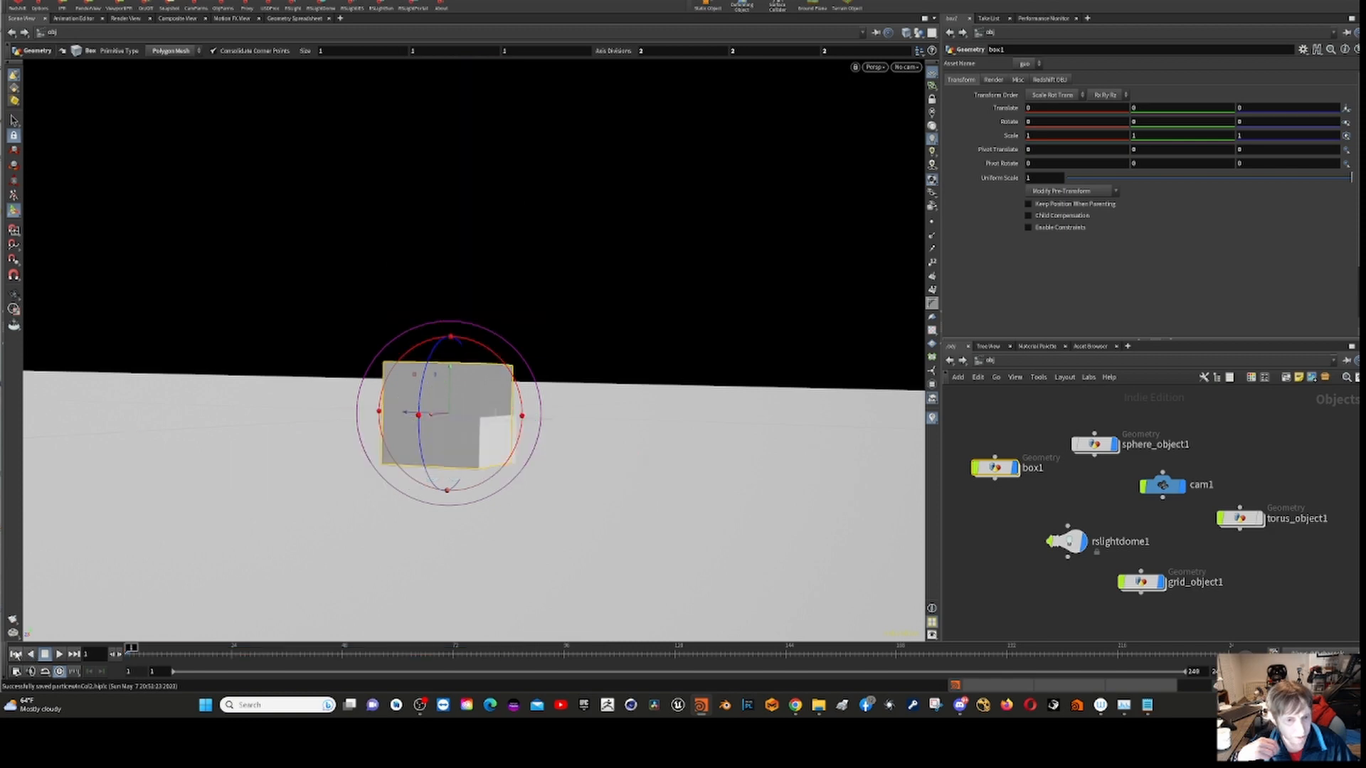
- Nudge box1 to a translation of about -0.005, -0.003, -0.013 and go inside its geometry network
drag(458, 392, 457, 395)
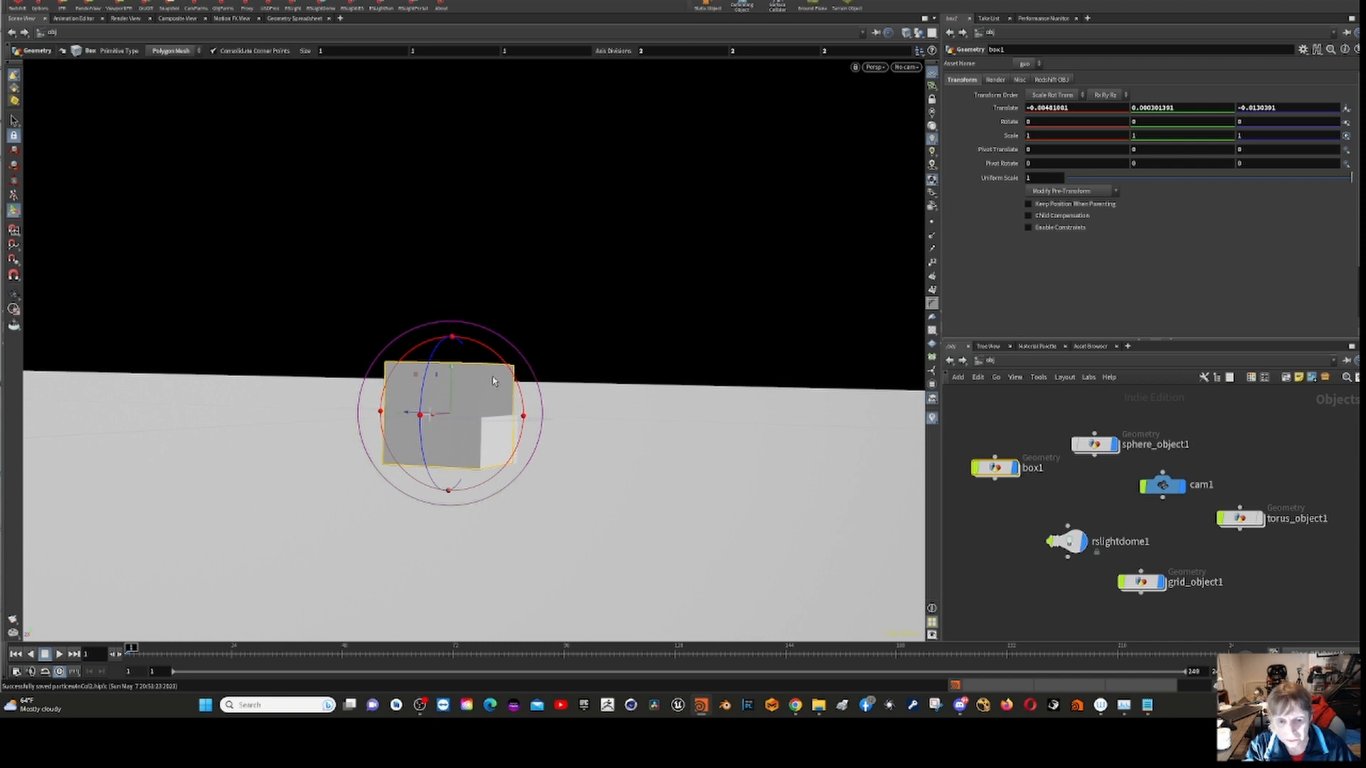
drag(488, 388, 488, 388)
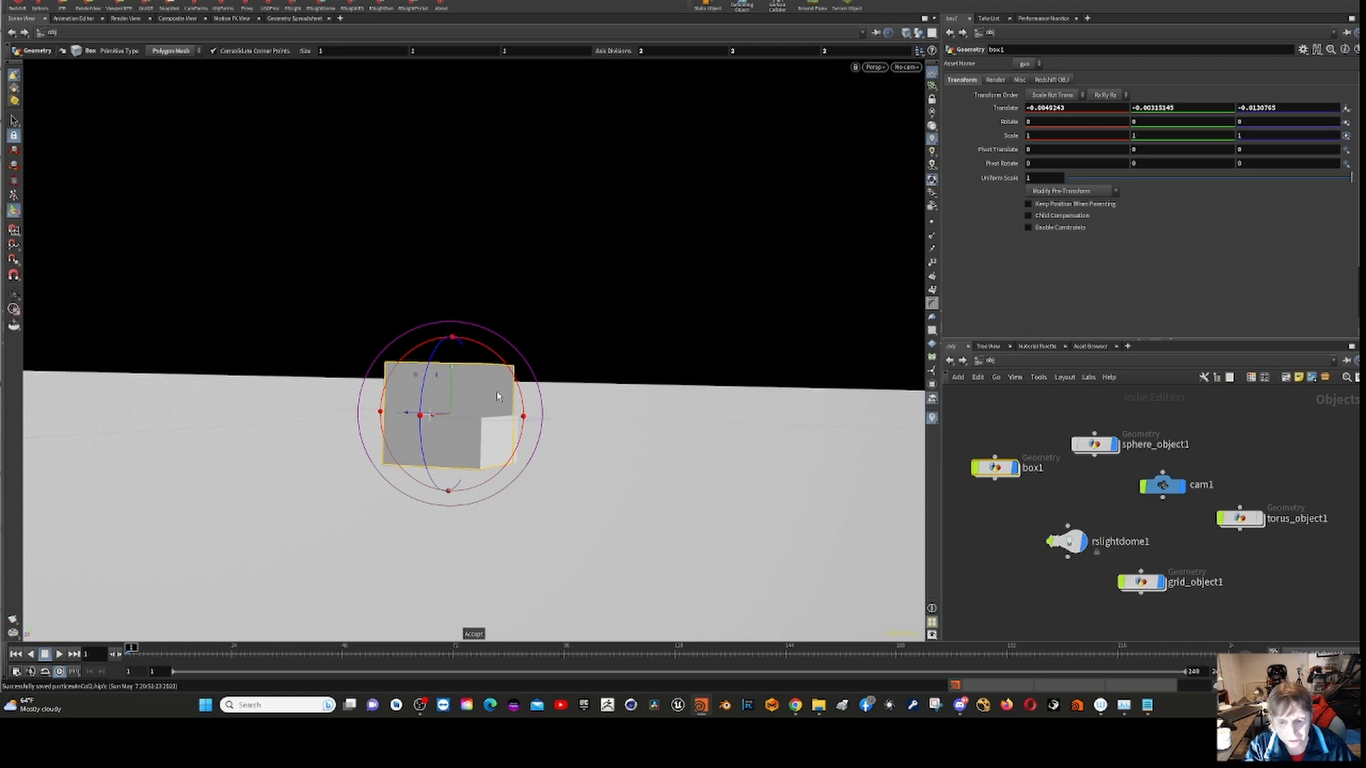
double_click(1004, 472)
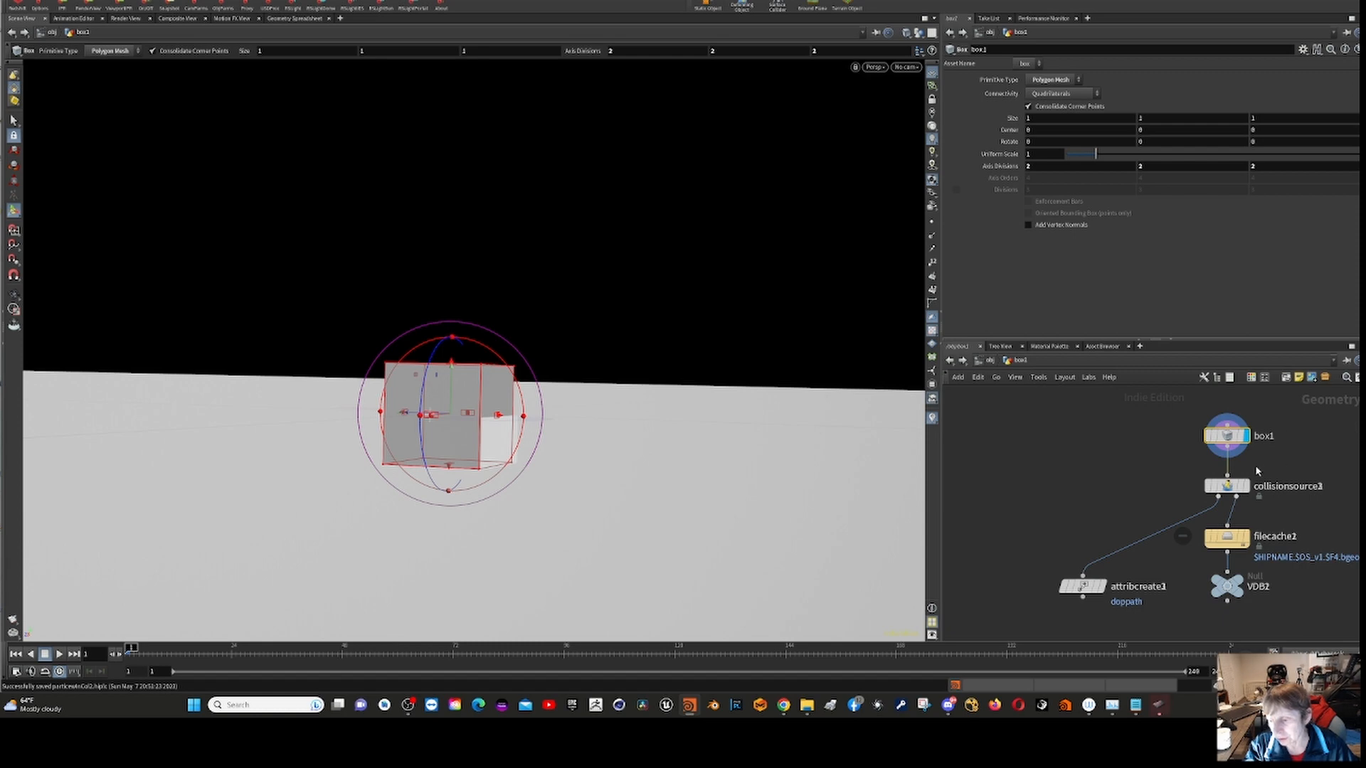
- Play the simulation to check how the falling rings collide with the box, stop it, and return to frame 1
mouse_move(1235, 496)
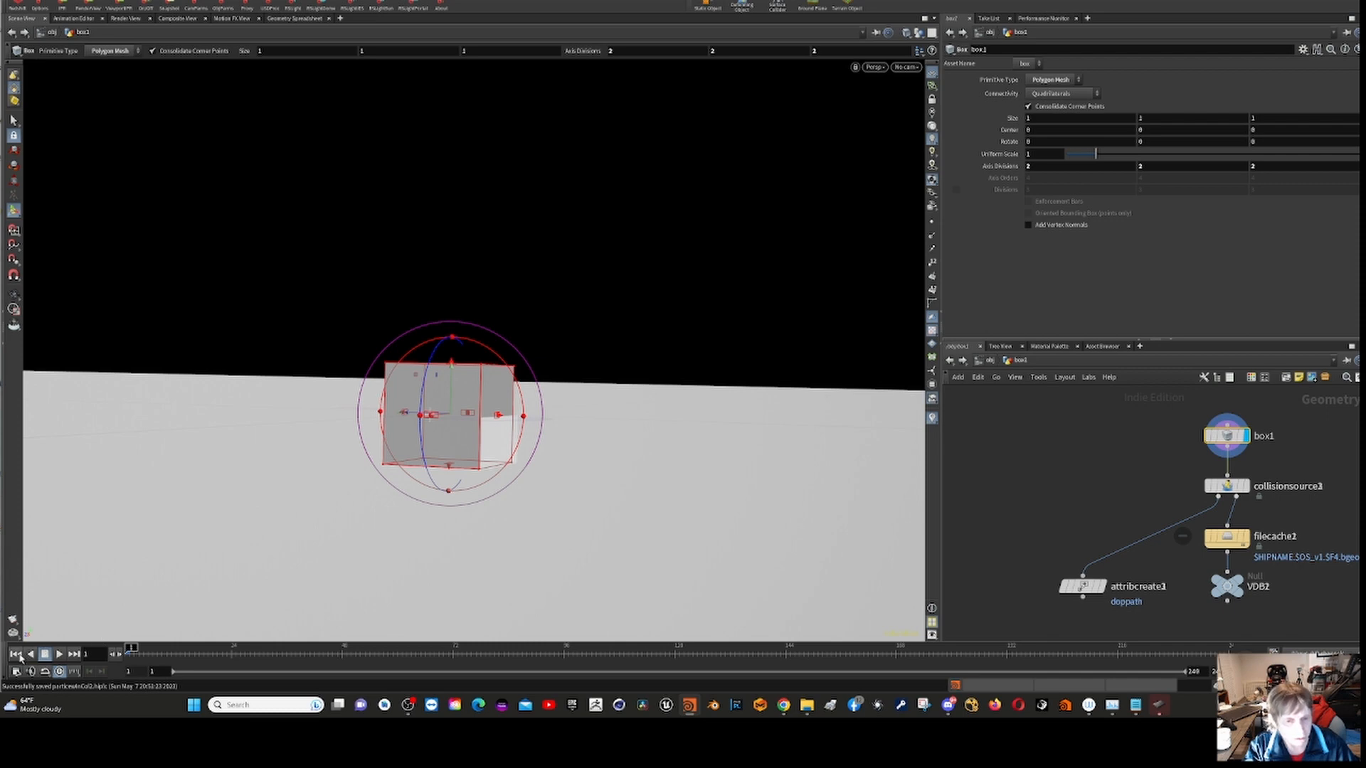
click(59, 655)
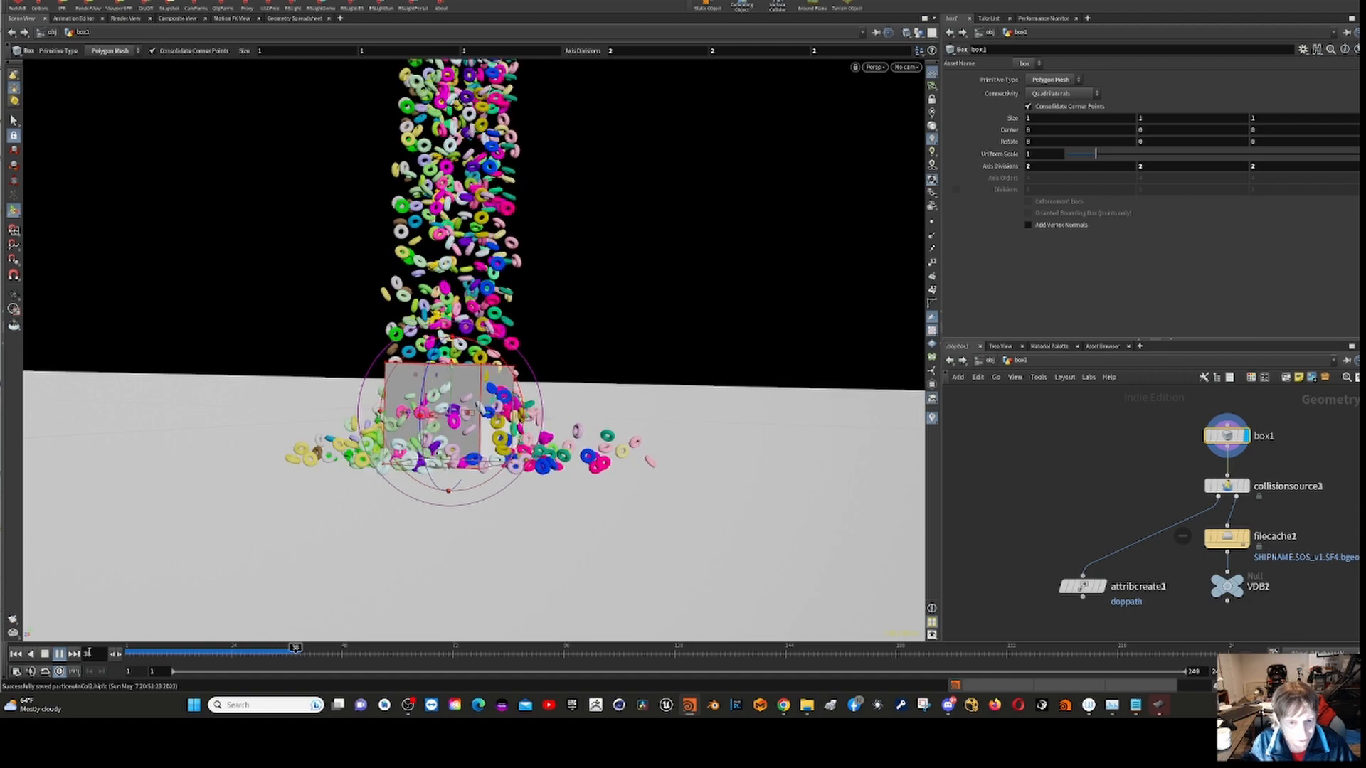
alt+drag(131, 615, 113, 644)
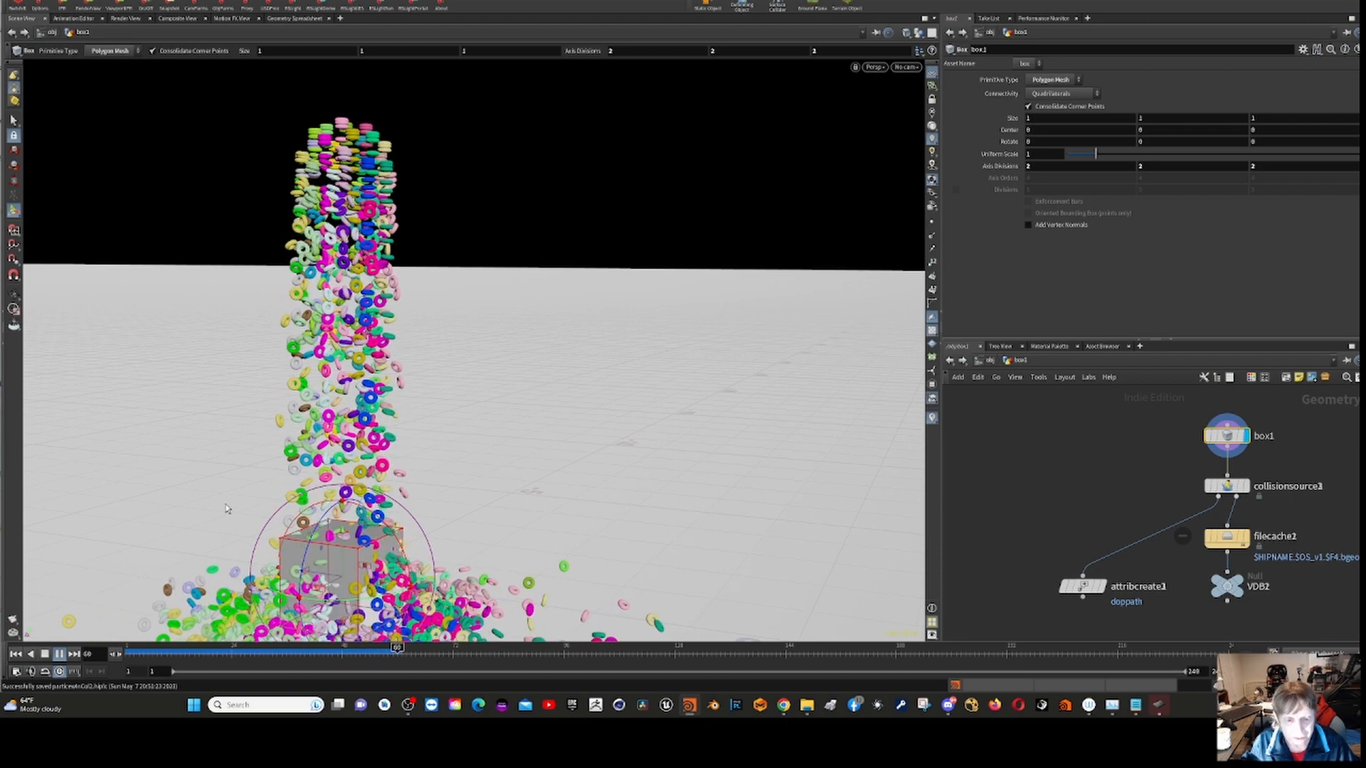
alt+drag(285, 527, 370, 523)
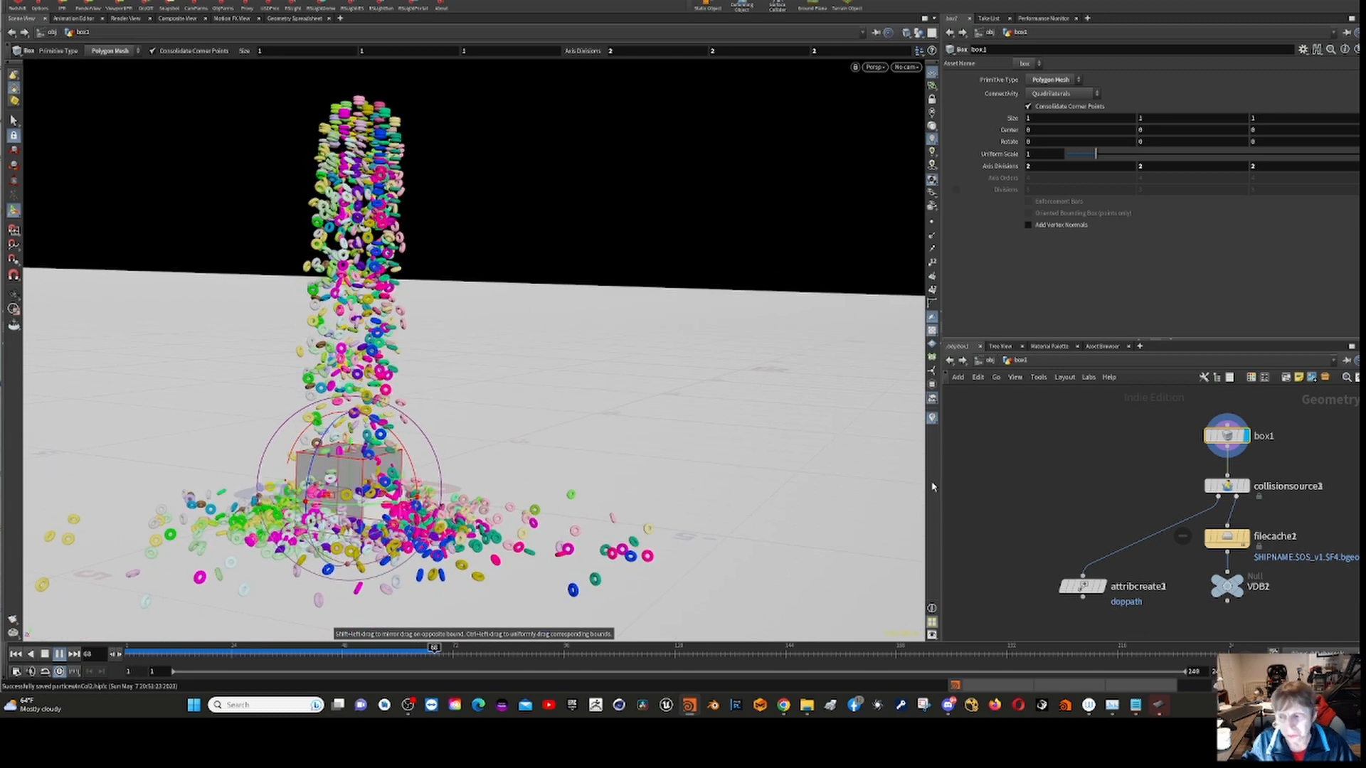
click(60, 655)
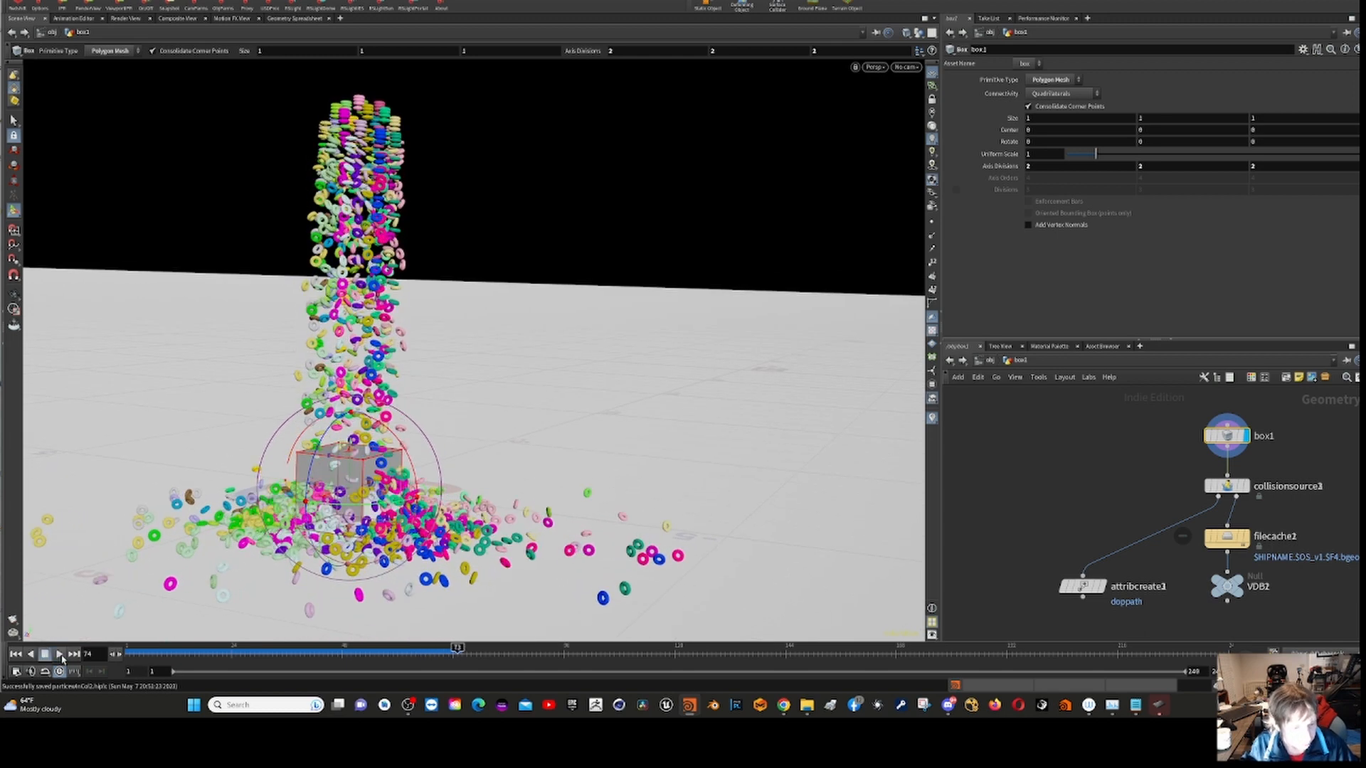
click(16, 654)
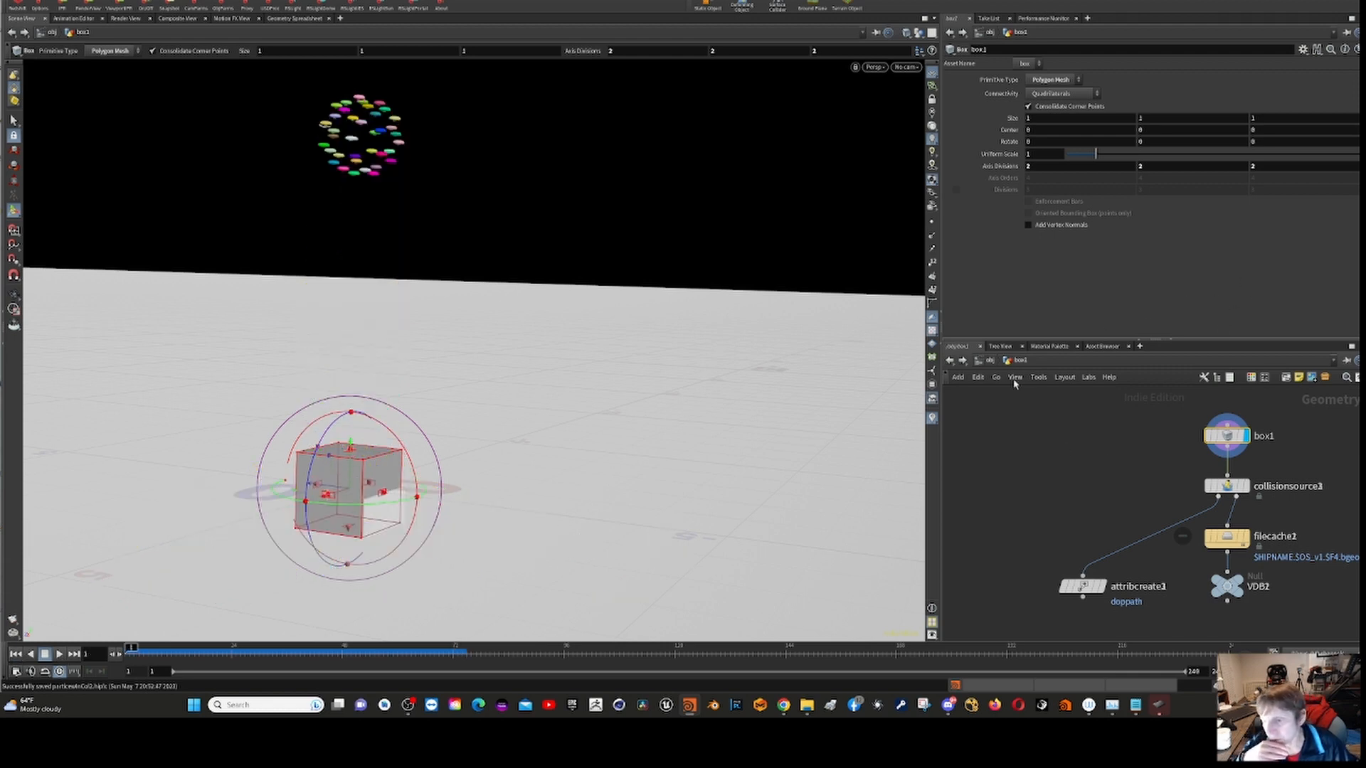
- Inside sphere_object1's dopnet1, set the SOP path of staticobject1 to /obj/box1
click(989, 361)
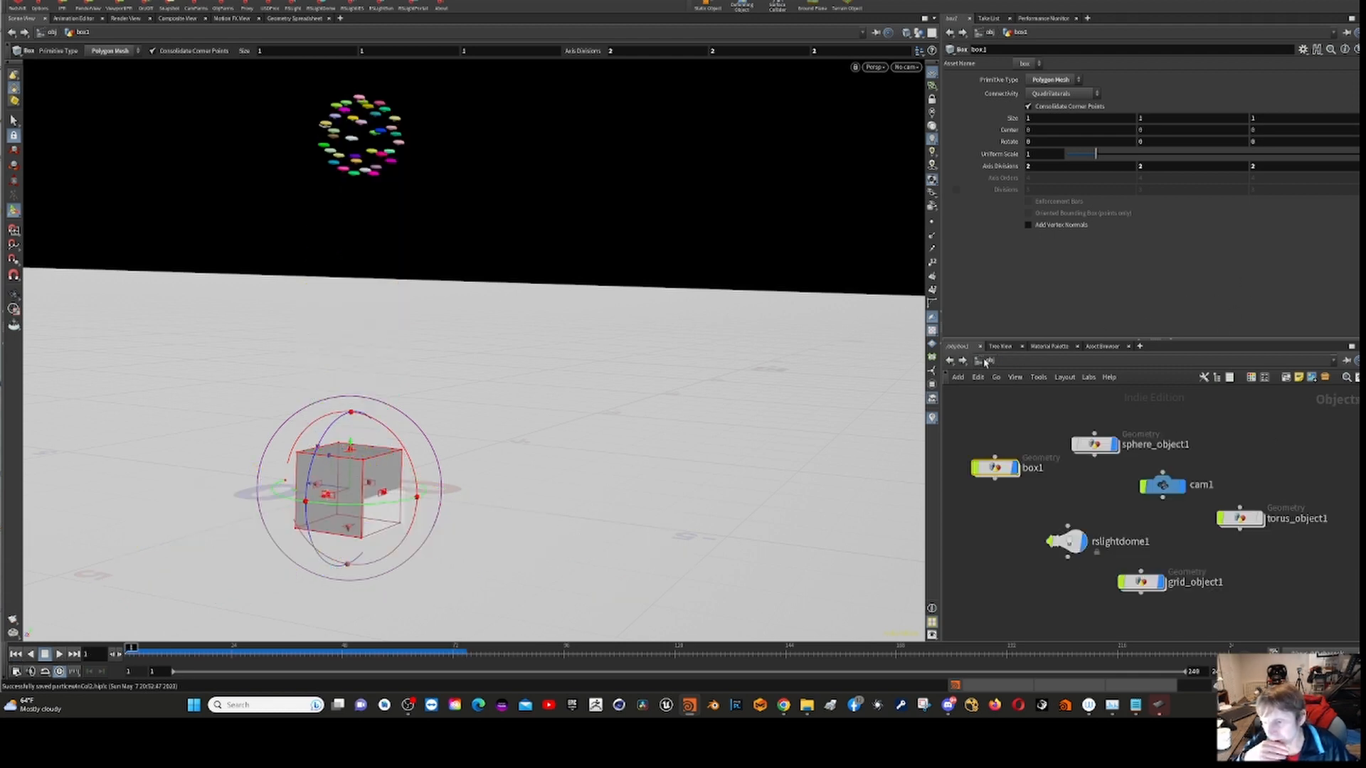
double_click(1097, 445)
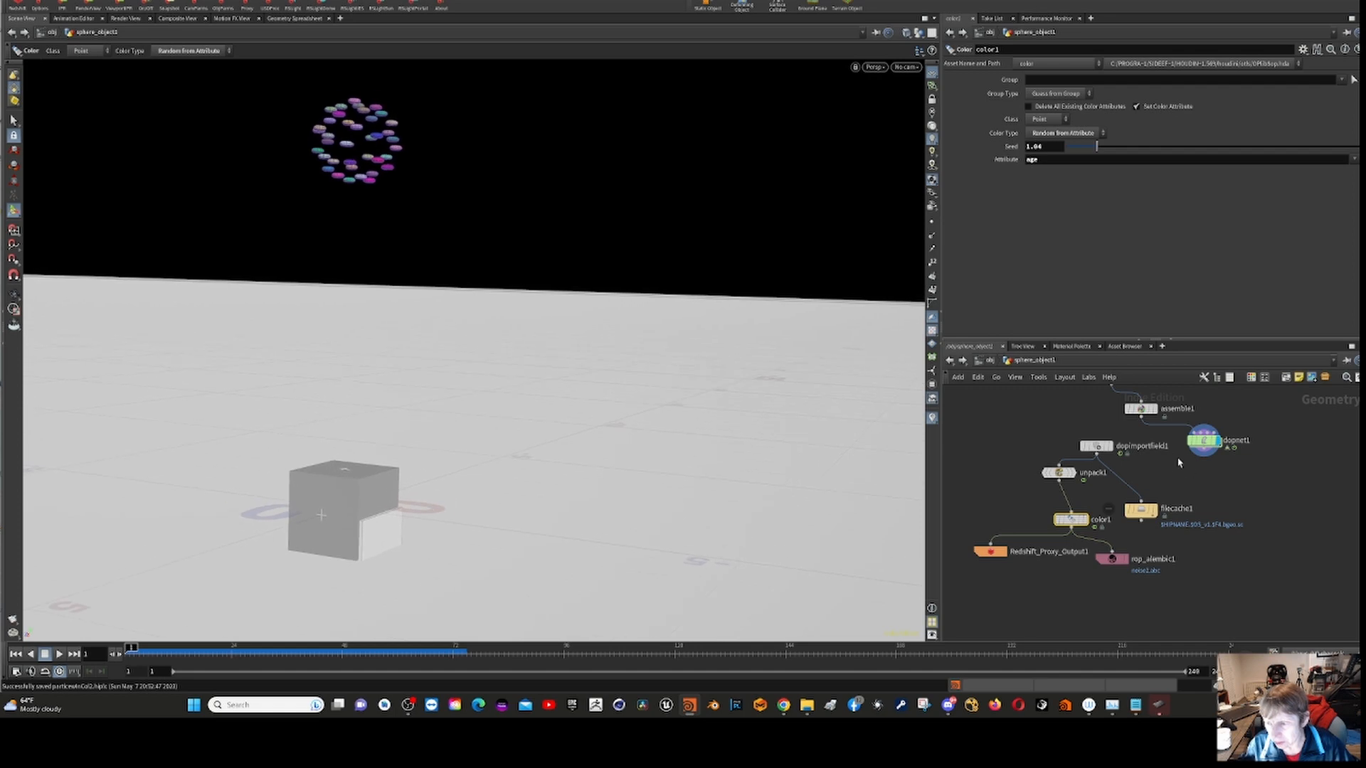
double_click(1209, 441)
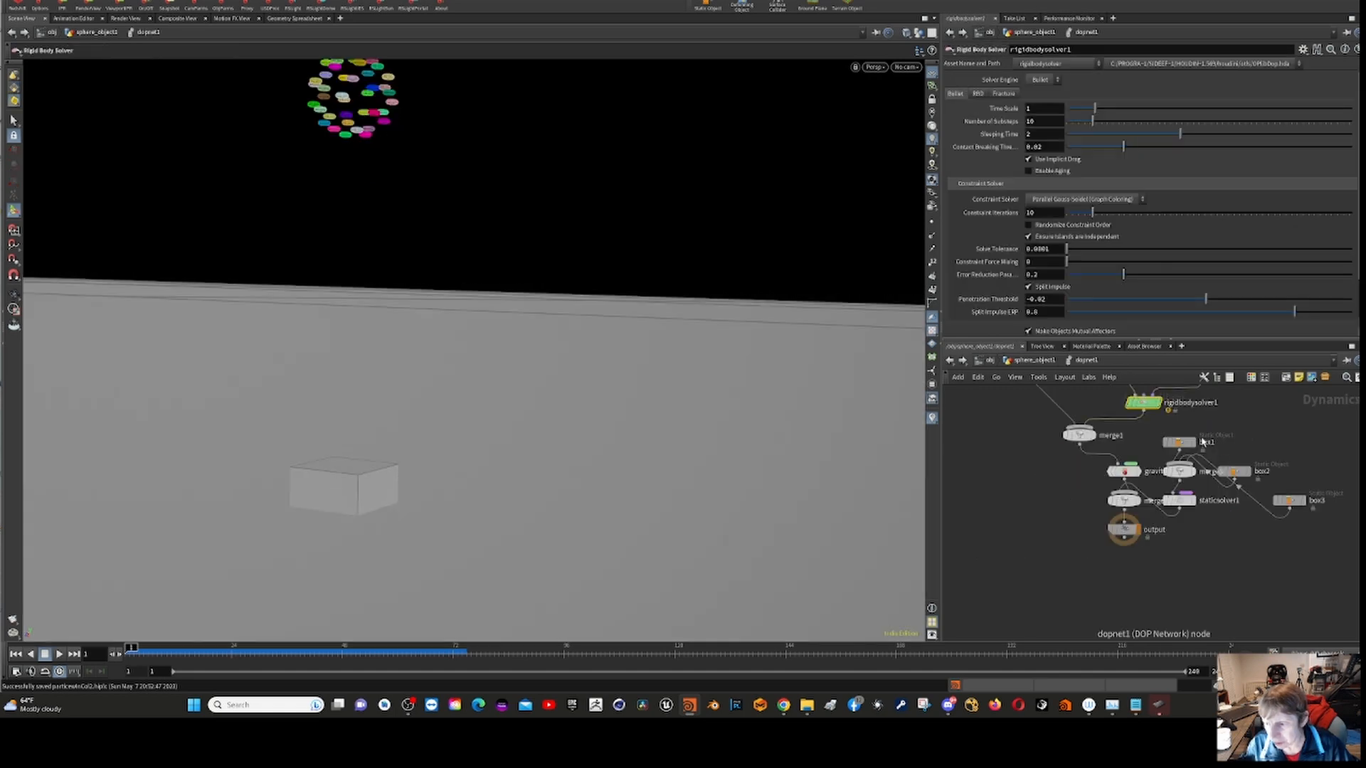
click(1354, 115)
click(1262, 57)
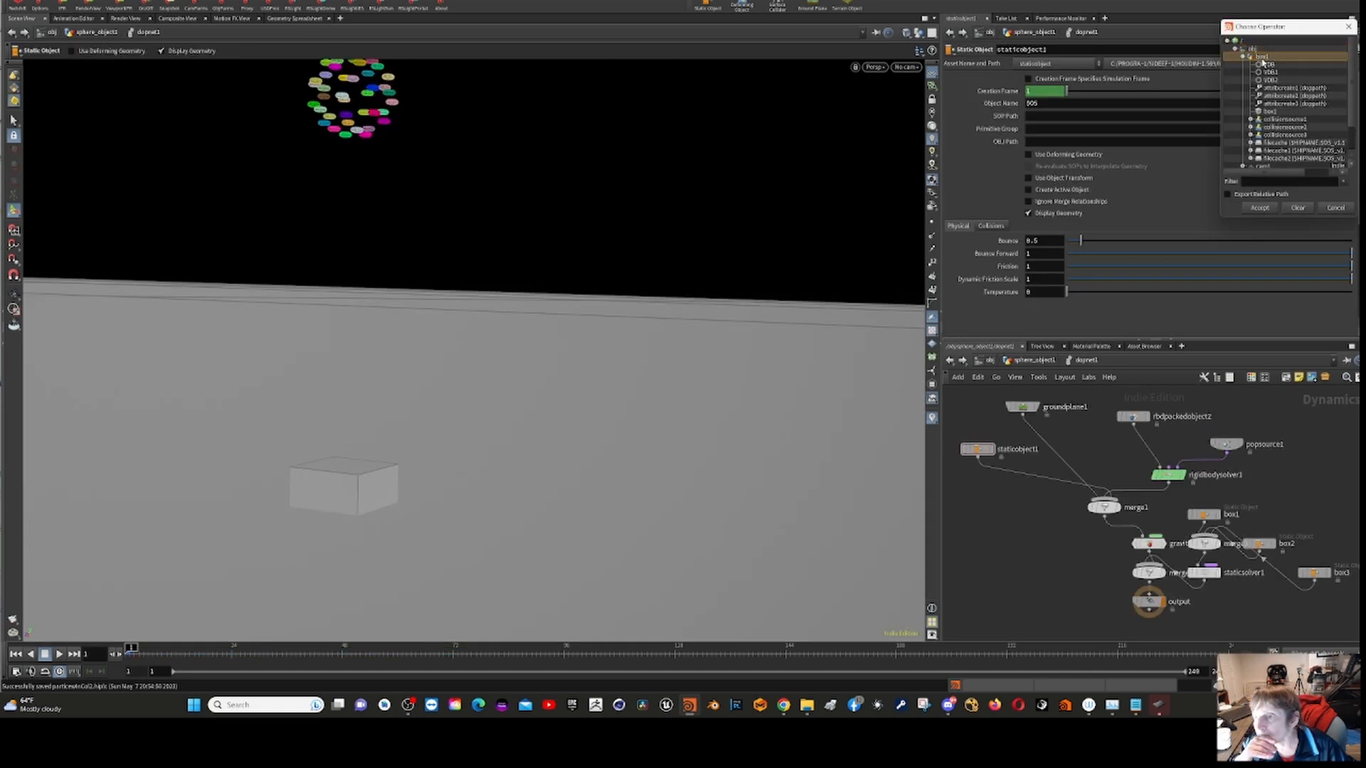
click(1261, 208)
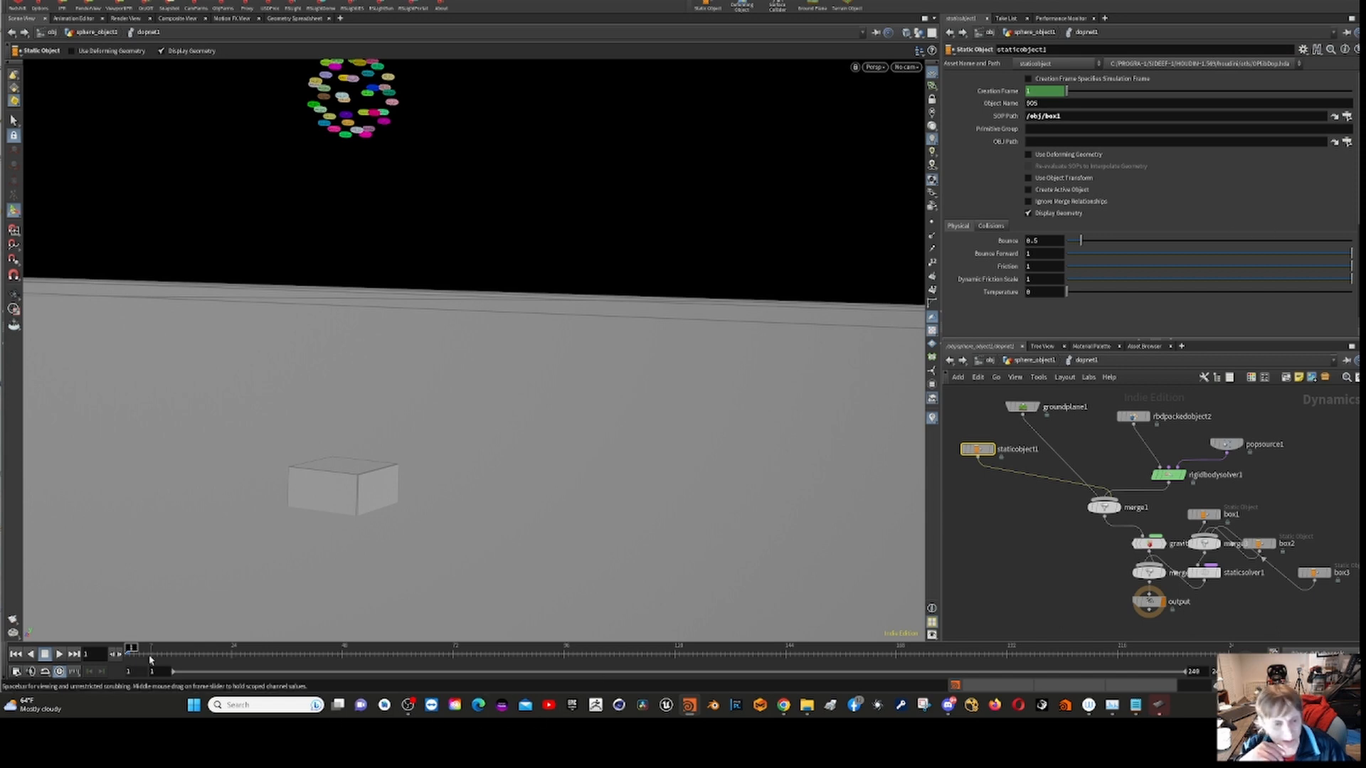
- Play the simulation to frame 52 and examine the rings piling up around the box from several angles
click(60, 654)
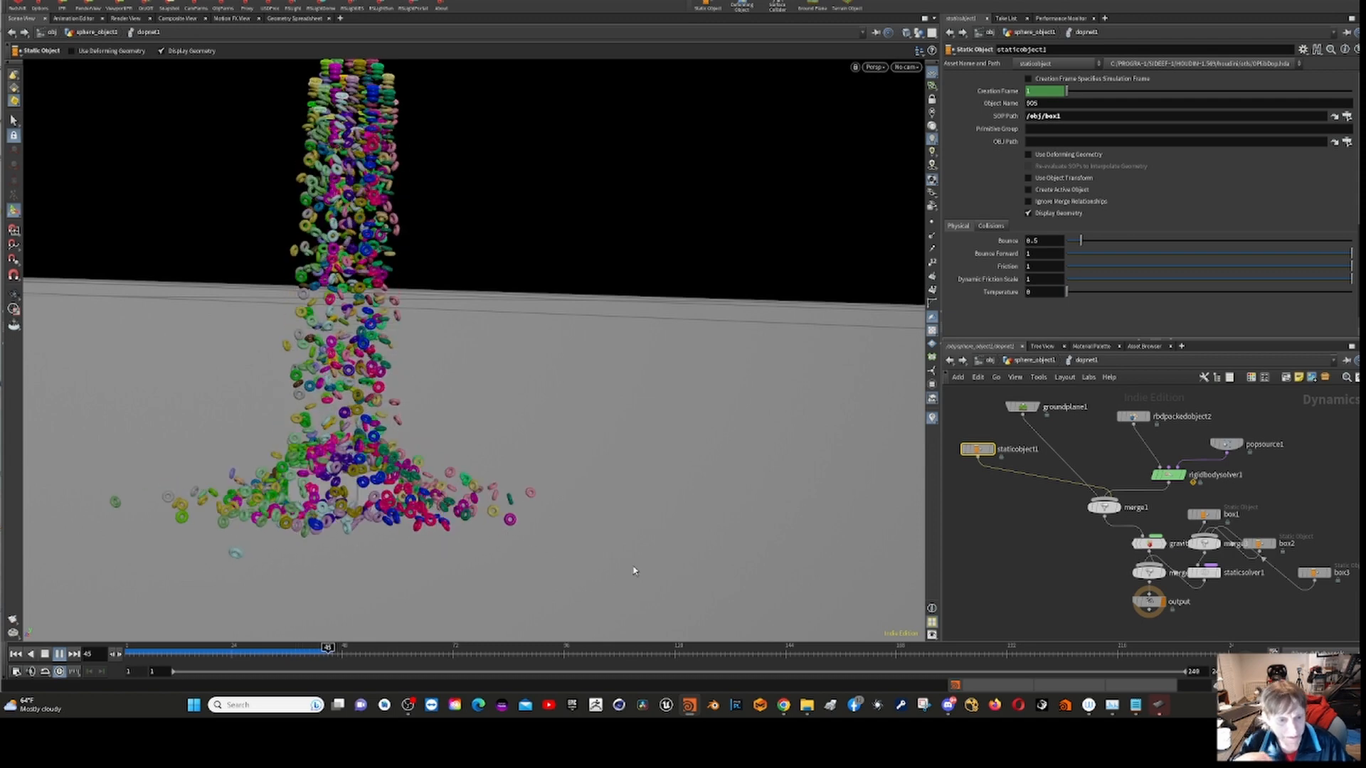
click(64, 657)
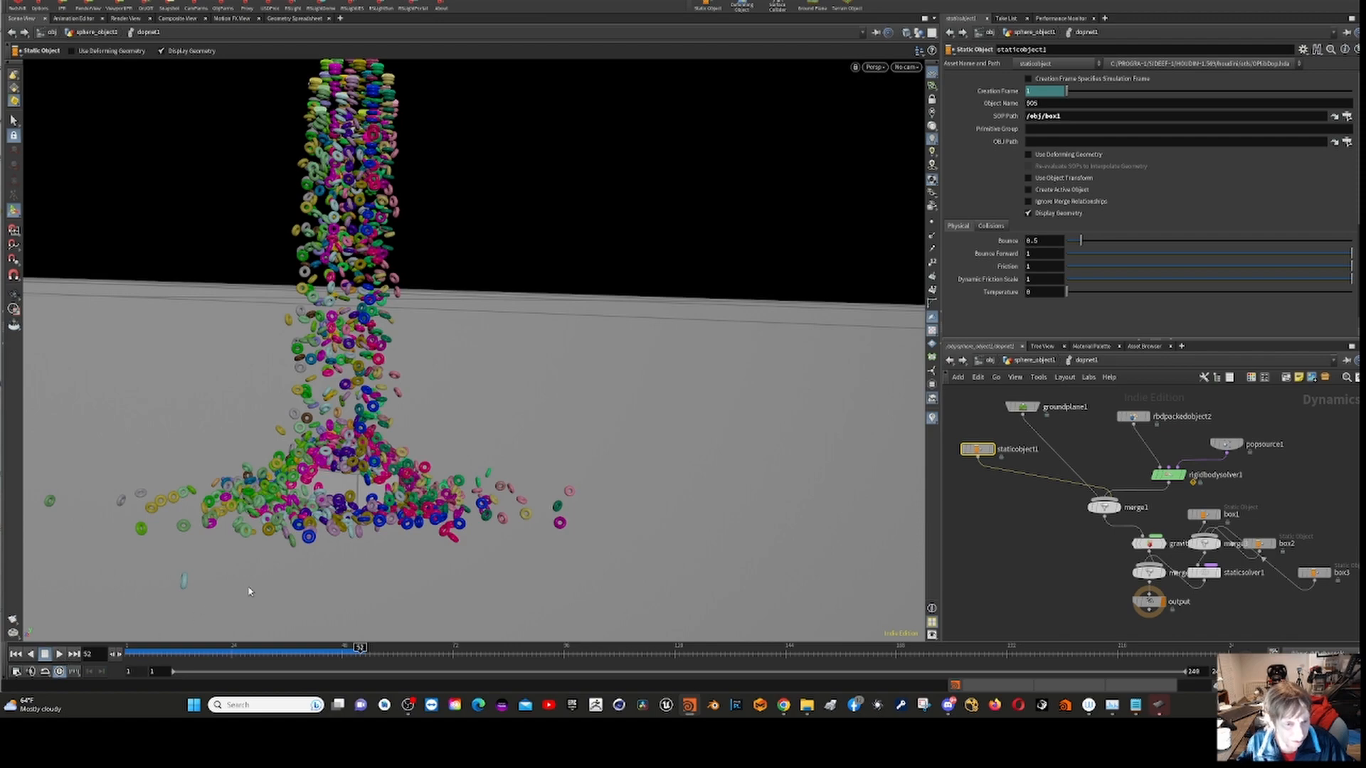
alt+drag(250, 589, 737, 430)
scroll(416, 545, up, 3)
alt+drag(988, 394, 1069, 354)
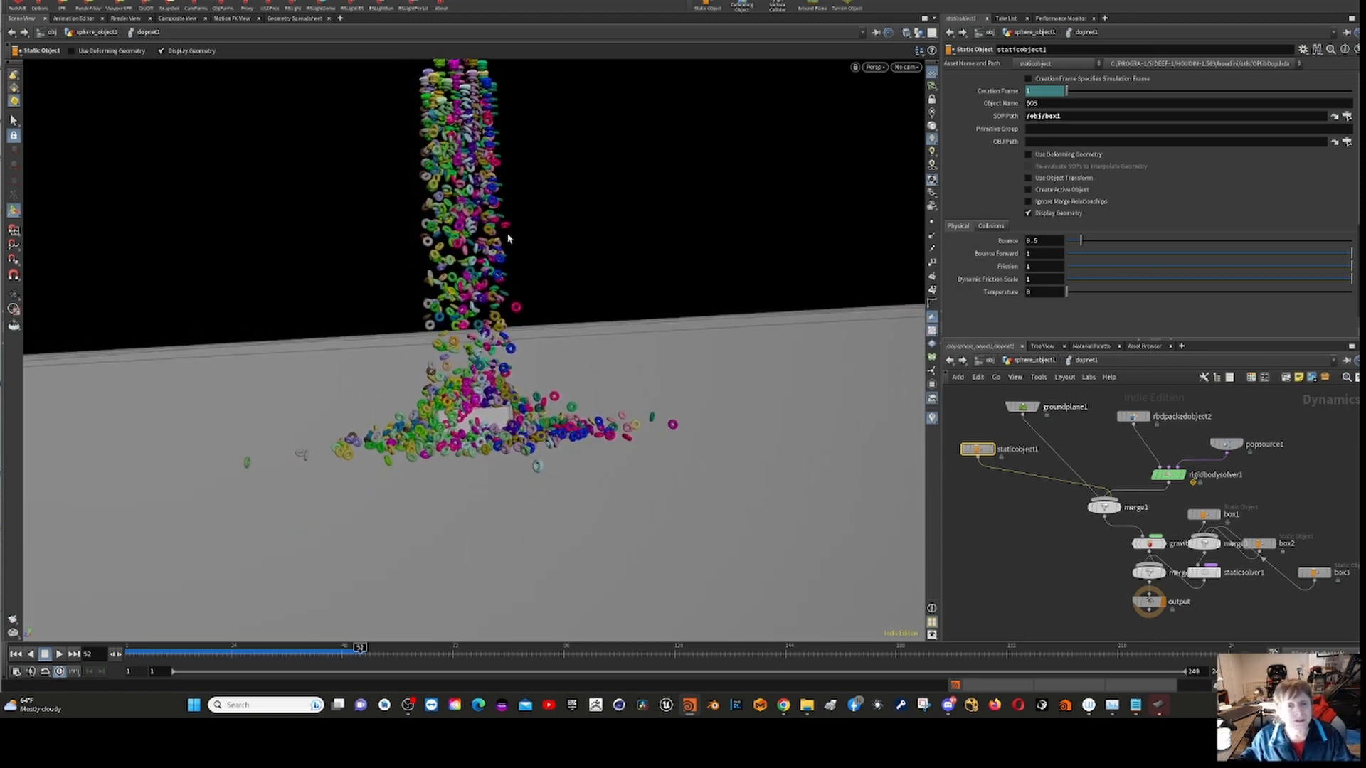
scroll(363, 195, down, 1)
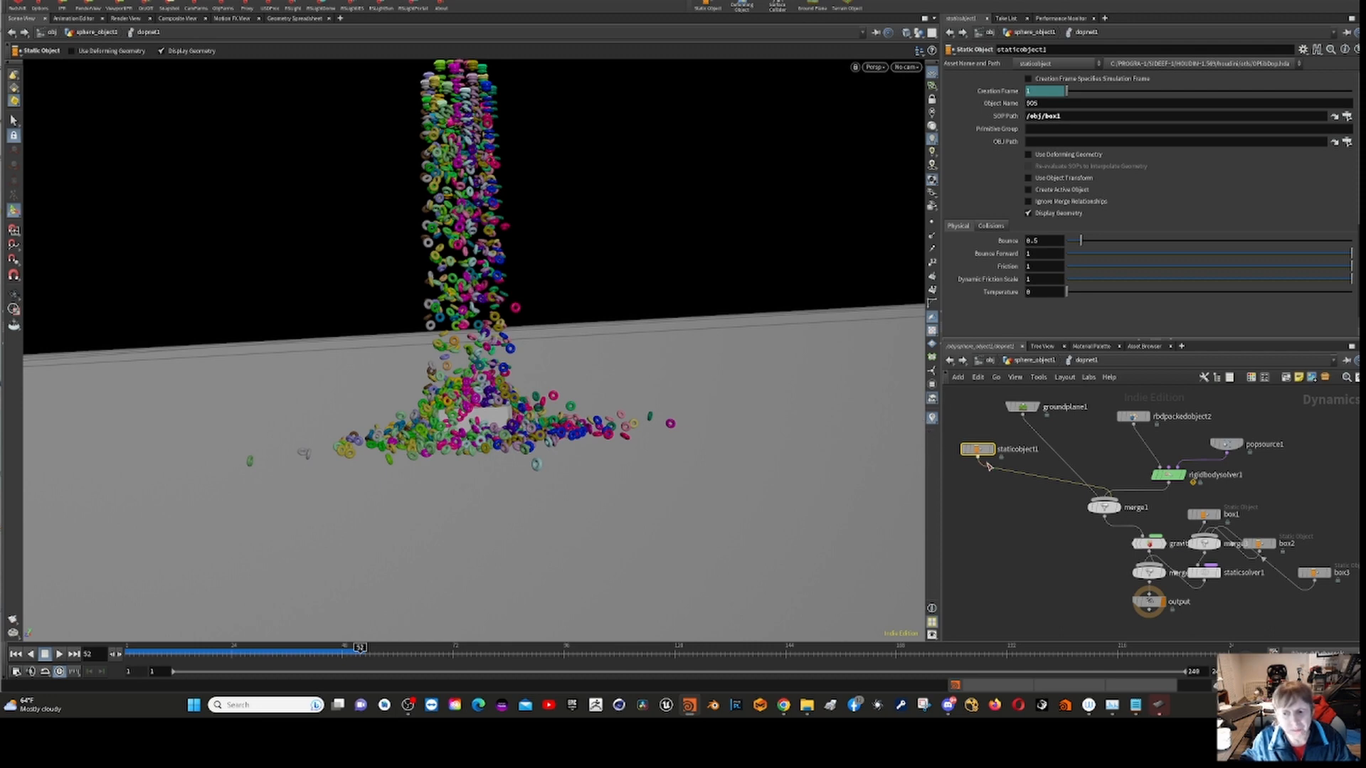
alt+drag(750, 461, 737, 462)
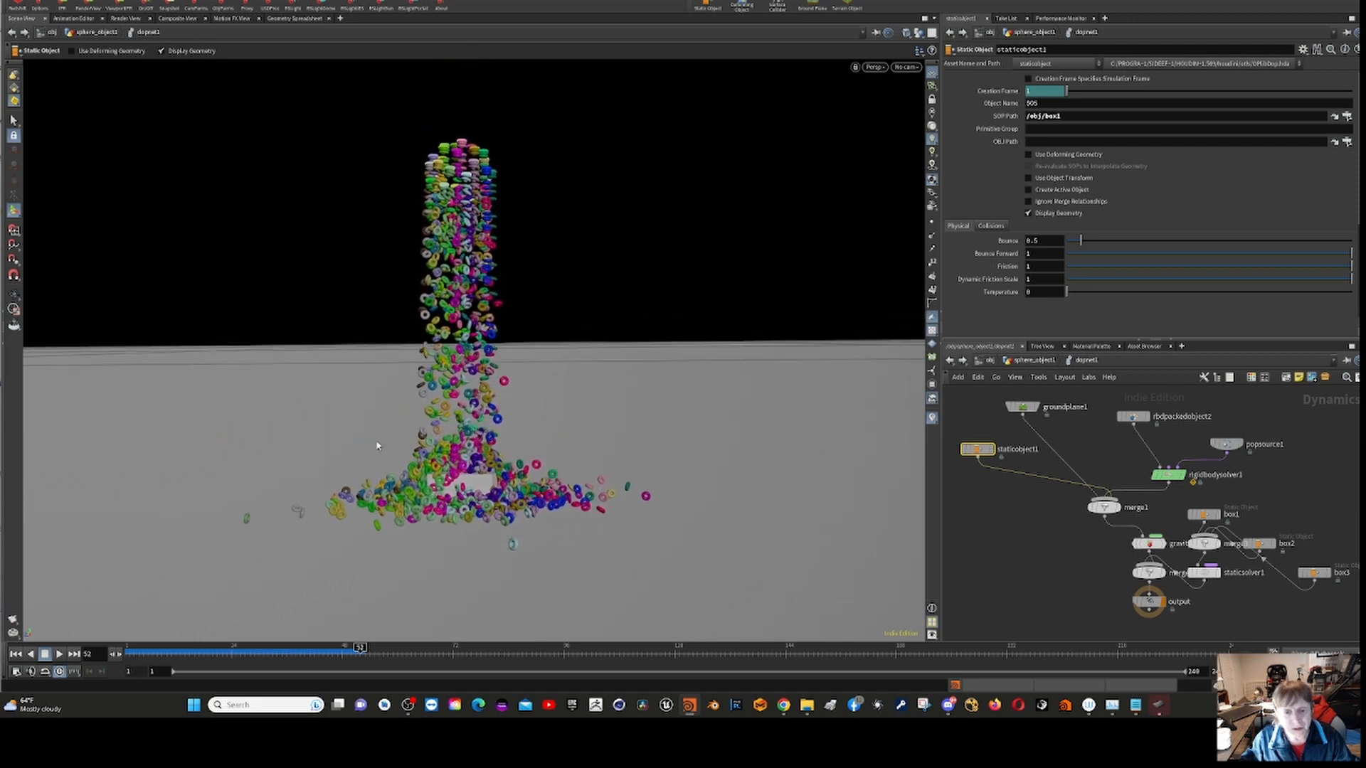
alt+middle_drag(377, 446, 414, 391)
alt+right_drag(415, 391, 436, 402)
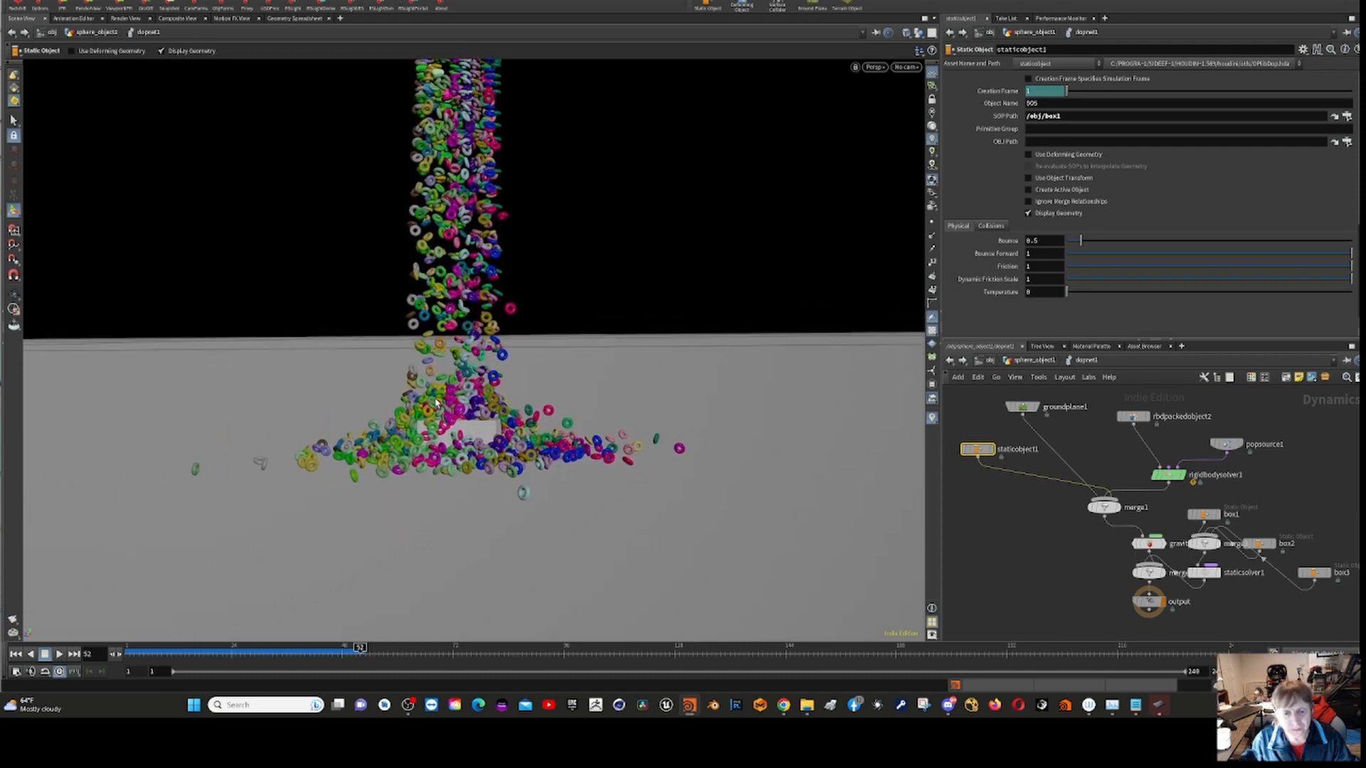
alt+drag(436, 403, 449, 414)
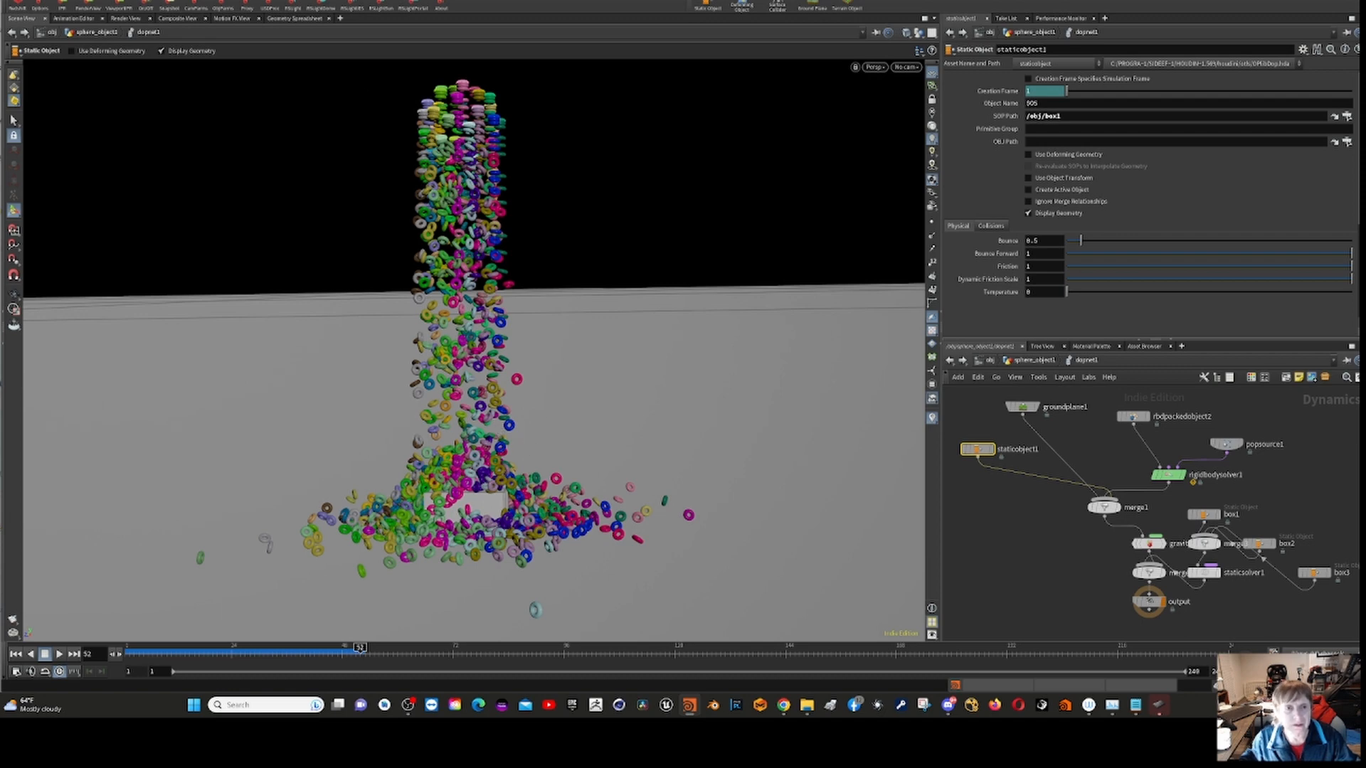
alt+middle_drag(388, 279, 393, 241)
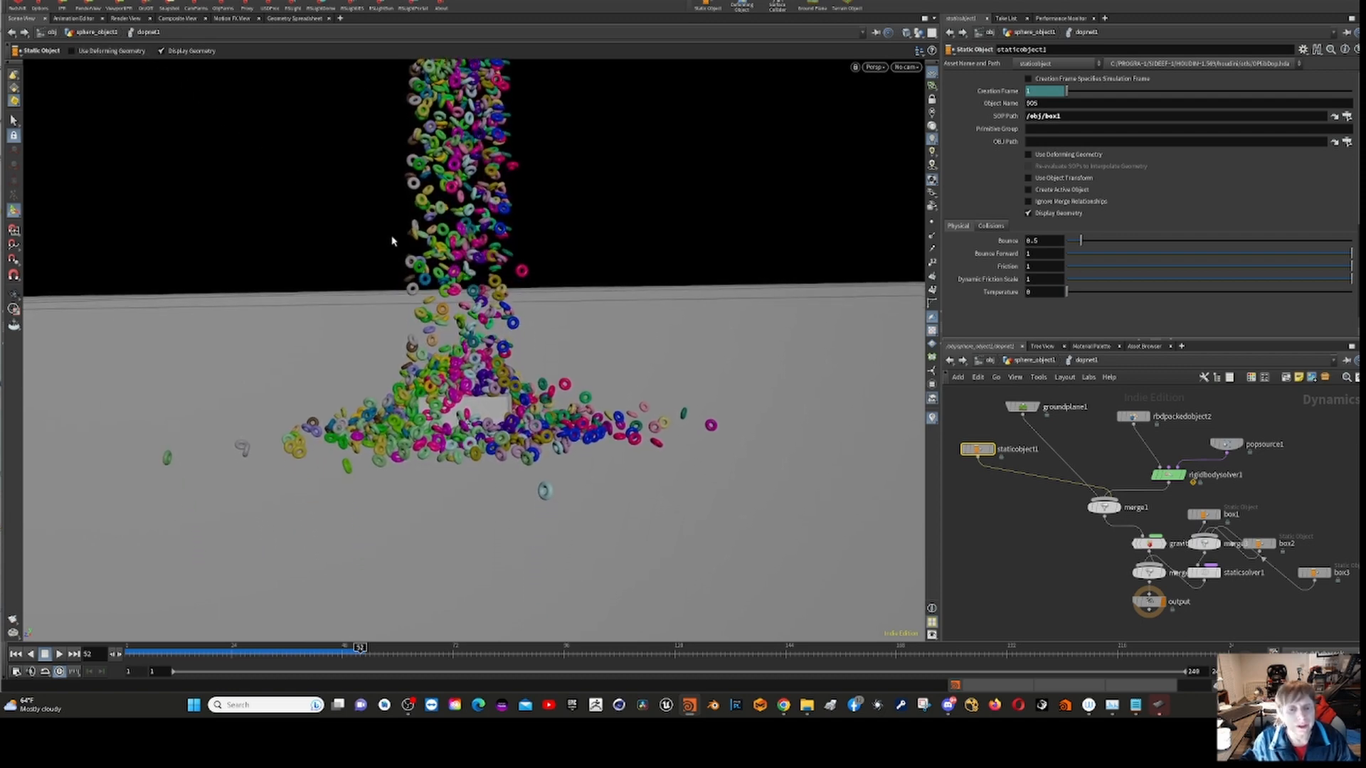
alt+drag(393, 241, 412, 252)
- Save the scene and delete the box1, box2 and box3 static objects together with their merge node and staticsolver1 from dopnet1
key(ctrl+s)
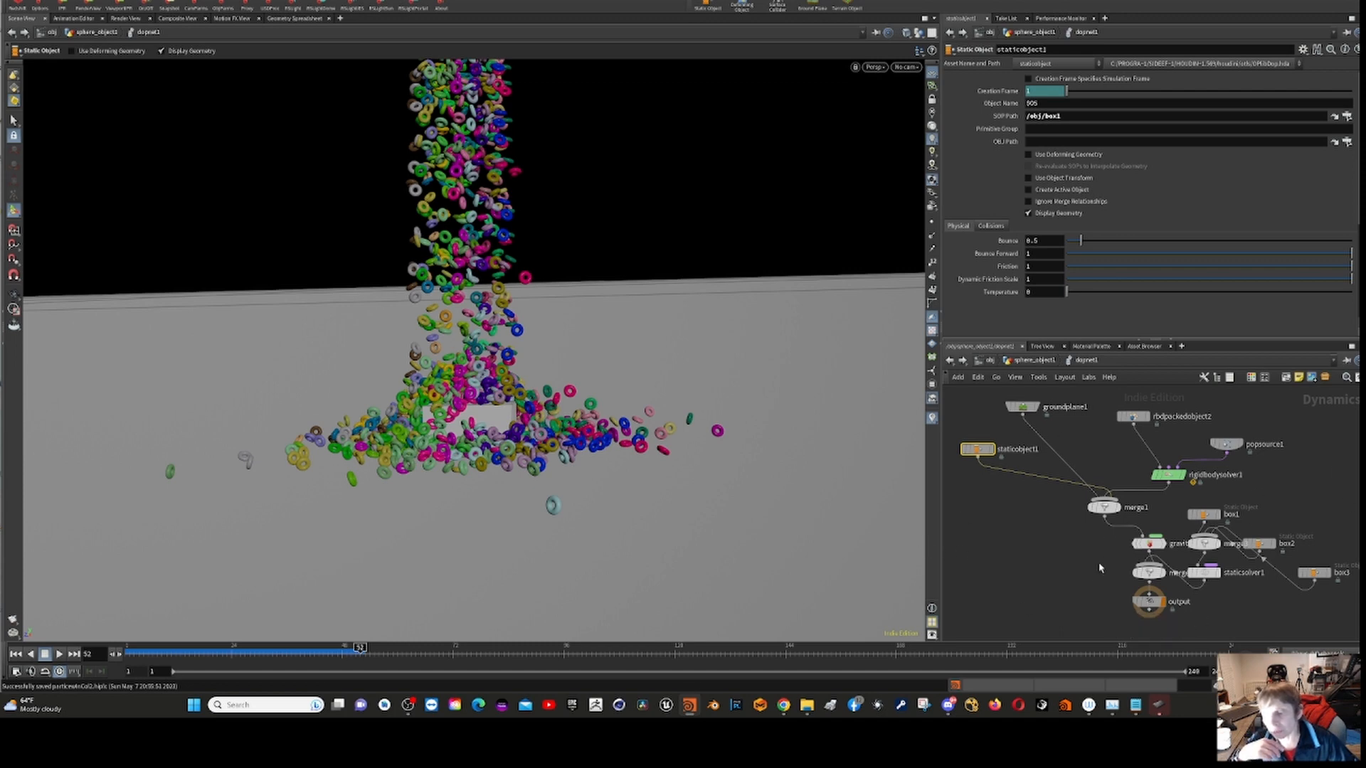
drag(1263, 545, 1285, 494)
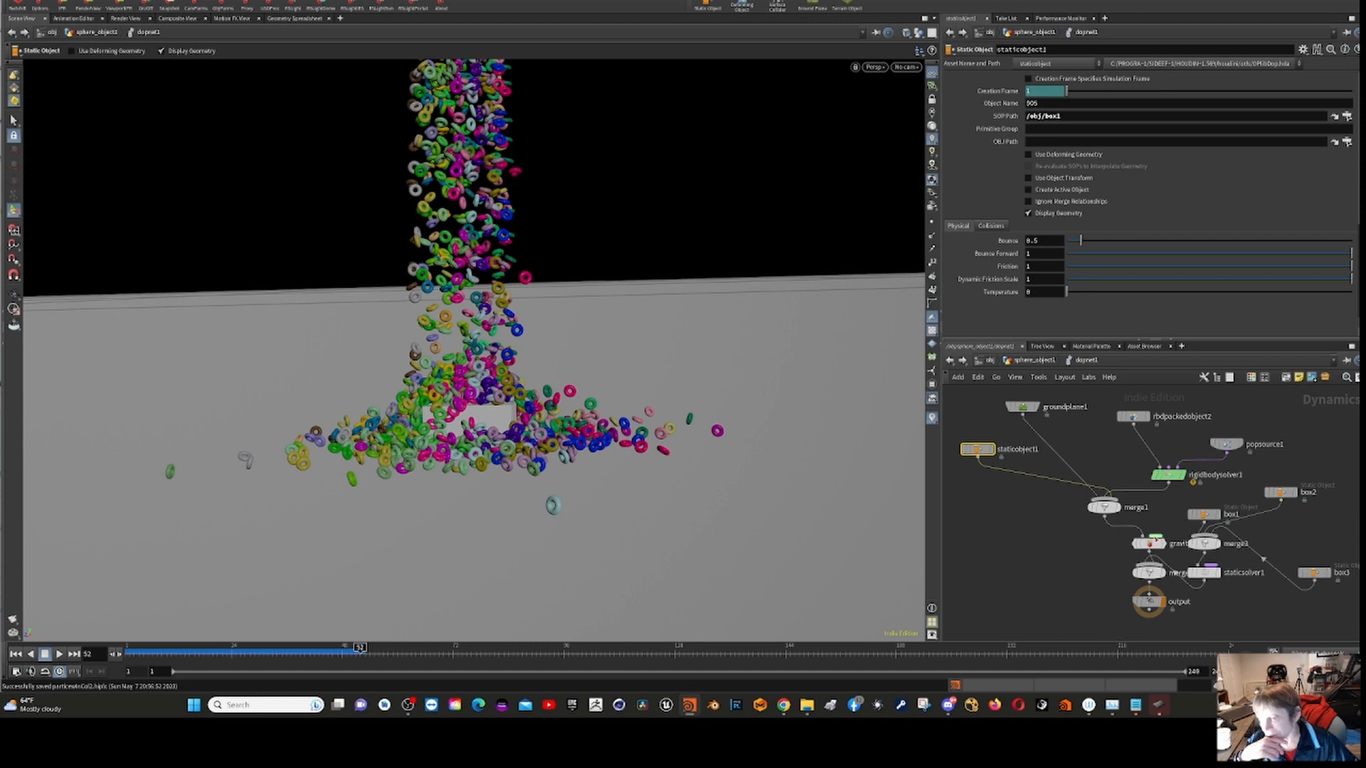
drag(1202, 515, 1198, 500)
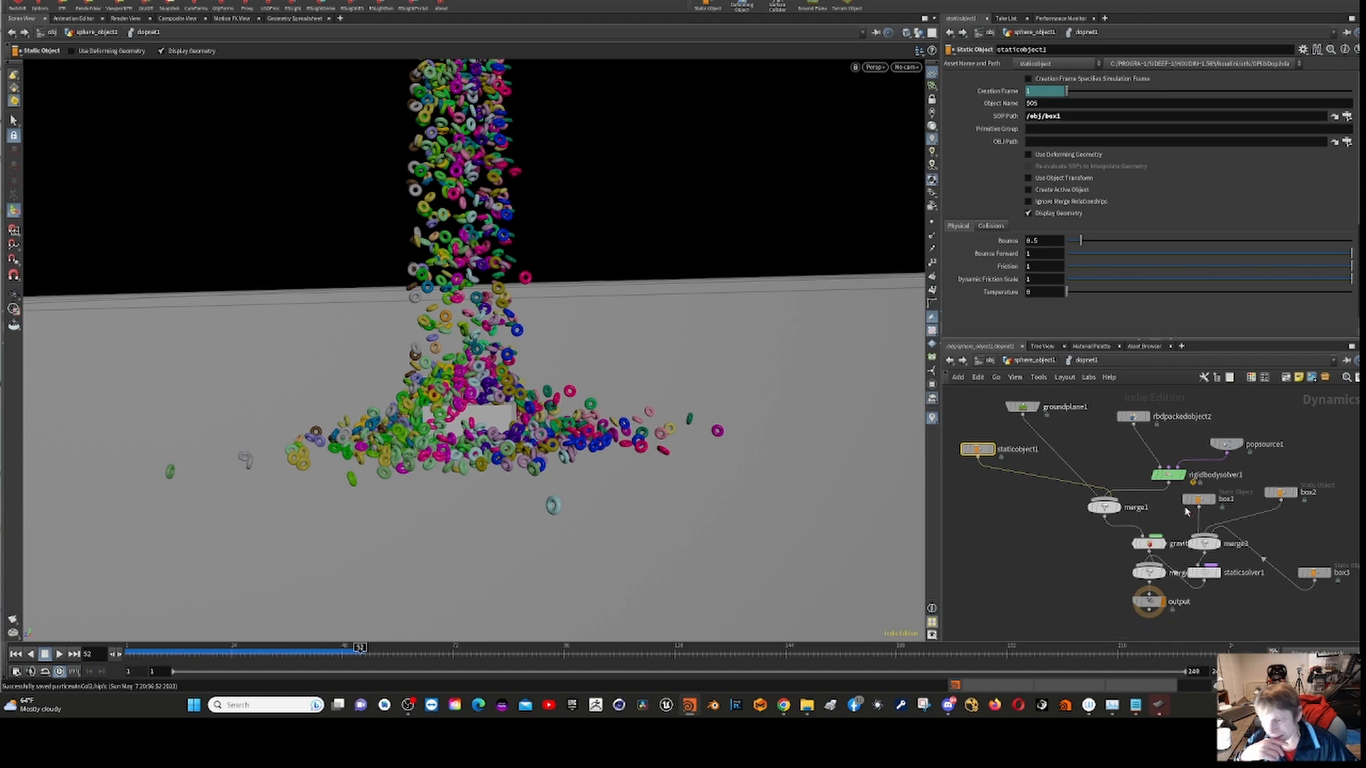
drag(1345, 607, 1180, 483)
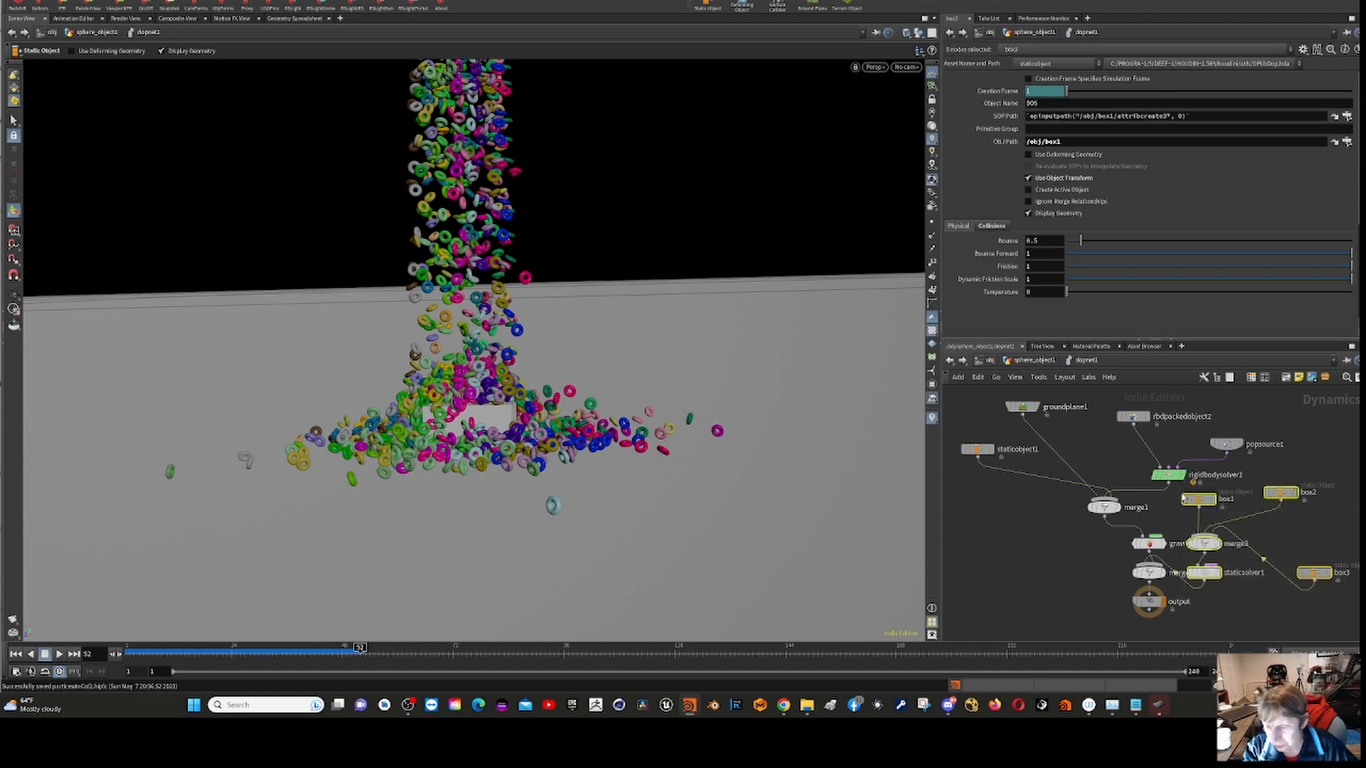
key(Delete)
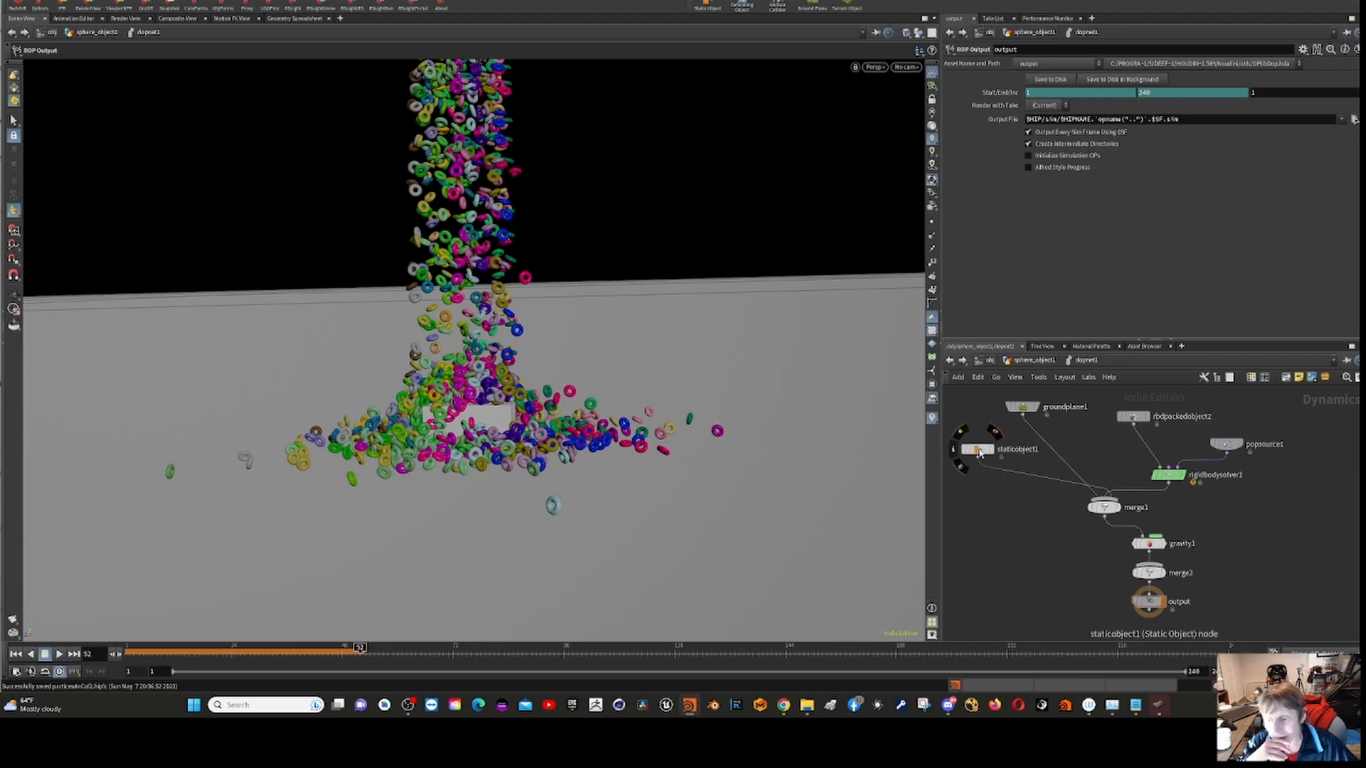
- Review staticobject1's settings and replay the simulation from frame 1 to frame 60, watching the rings hit the box up close
click(979, 451)
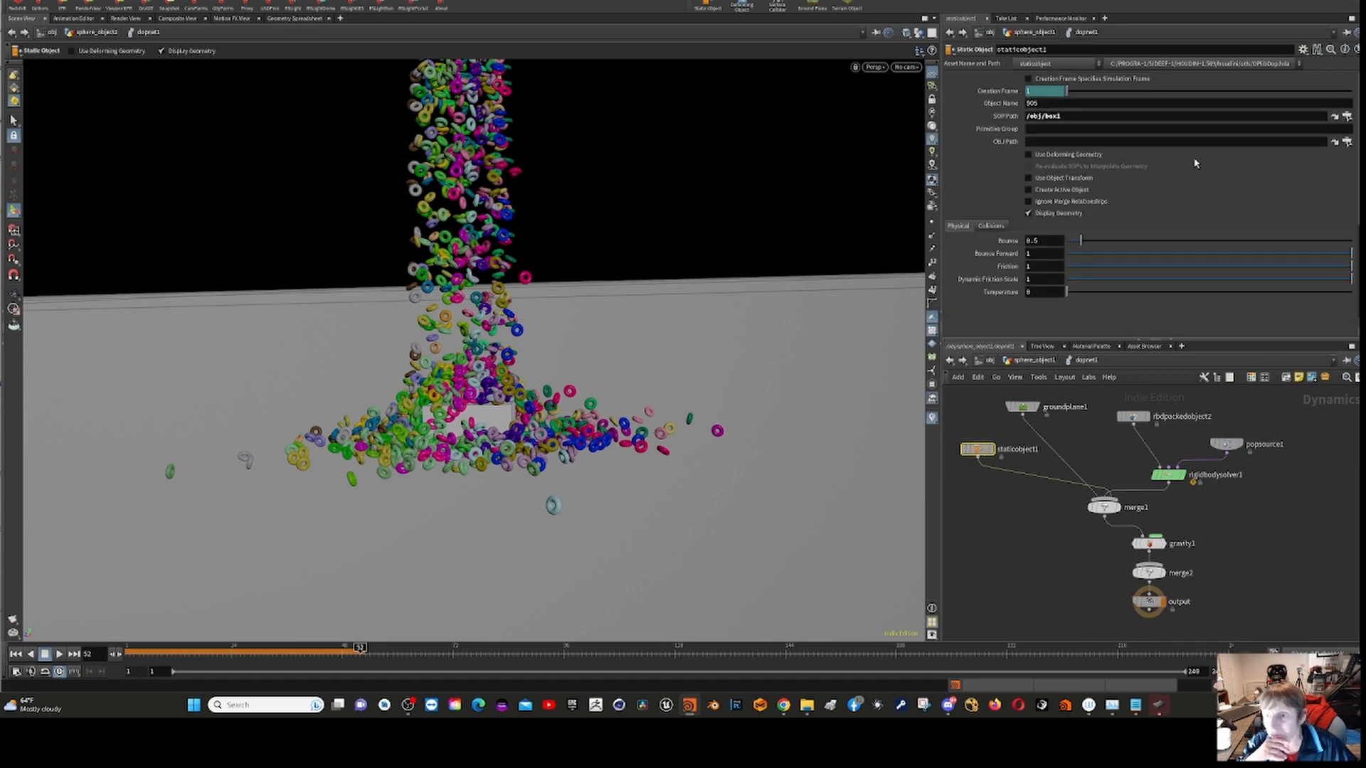
click(15, 654)
click(59, 654)
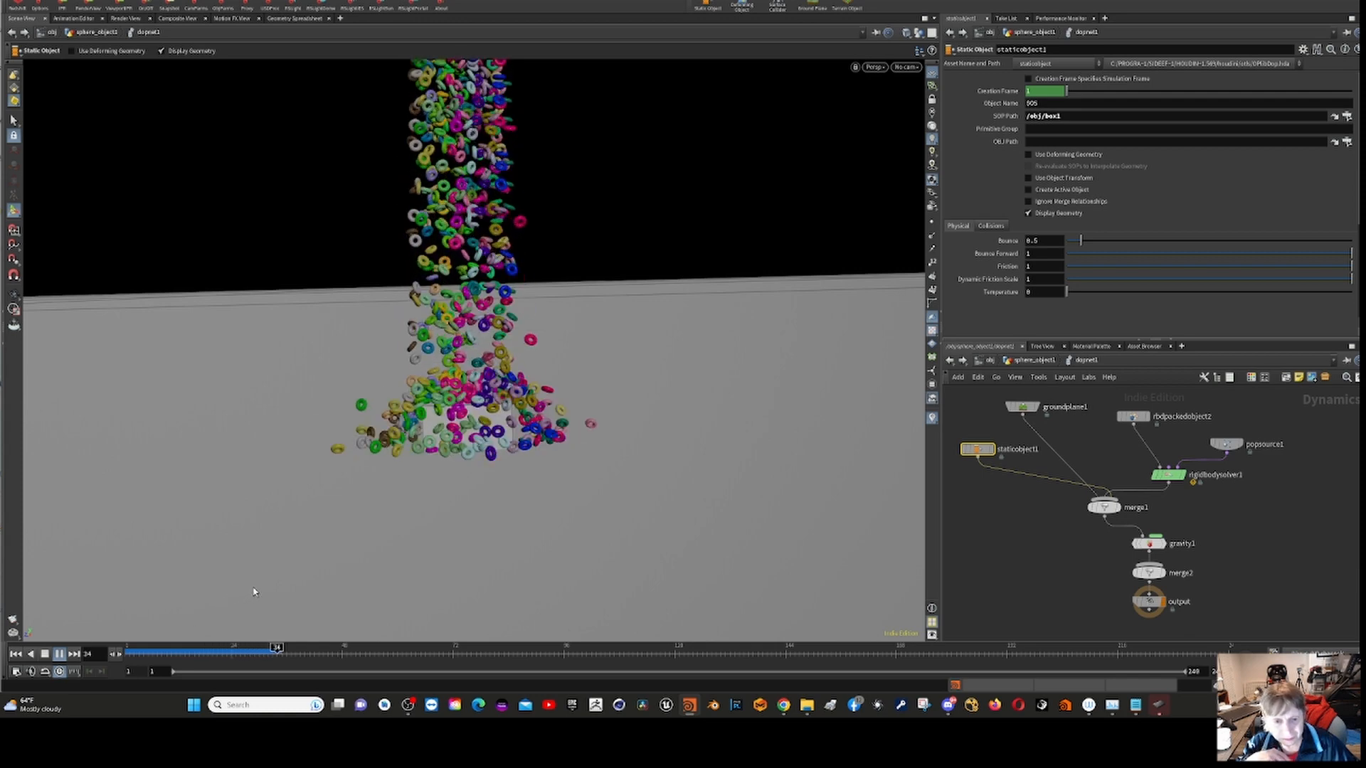
scroll(317, 555, up, 3)
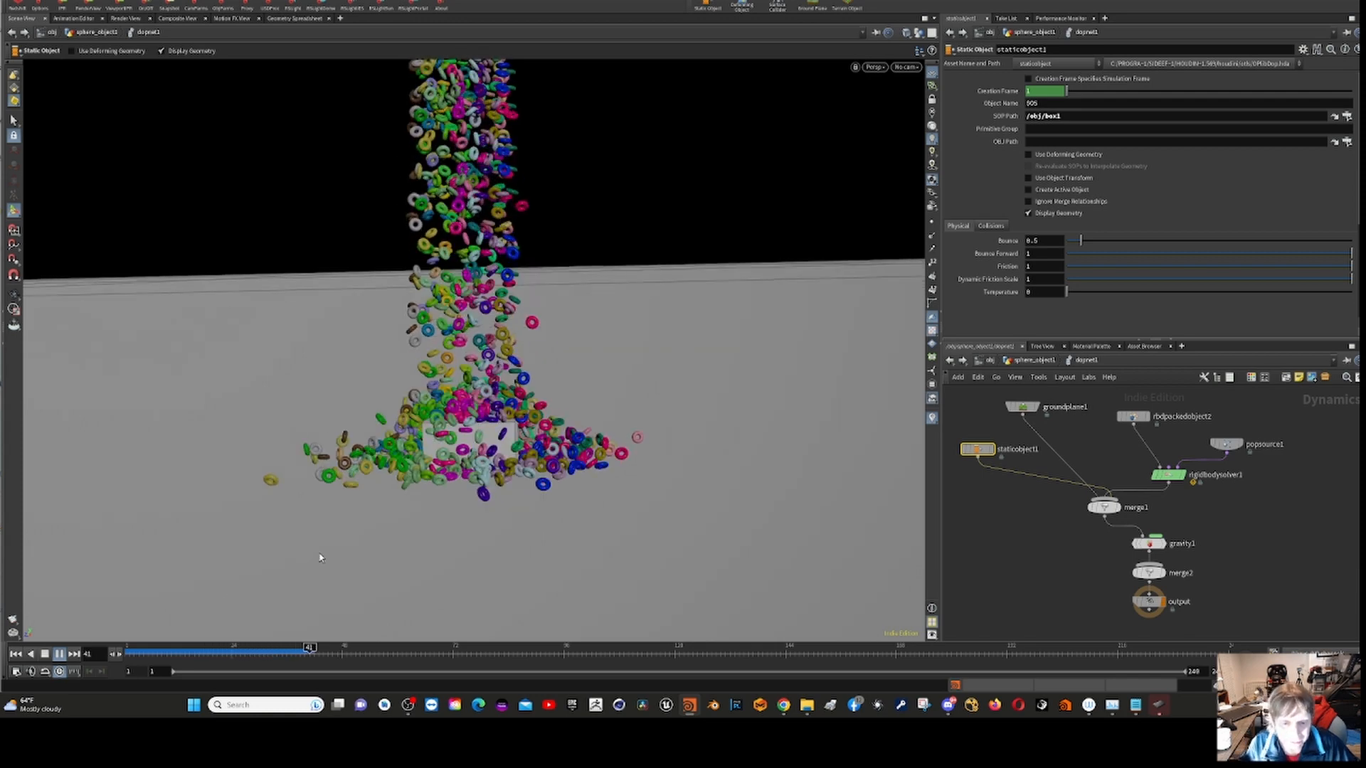
scroll(356, 544, up, 3)
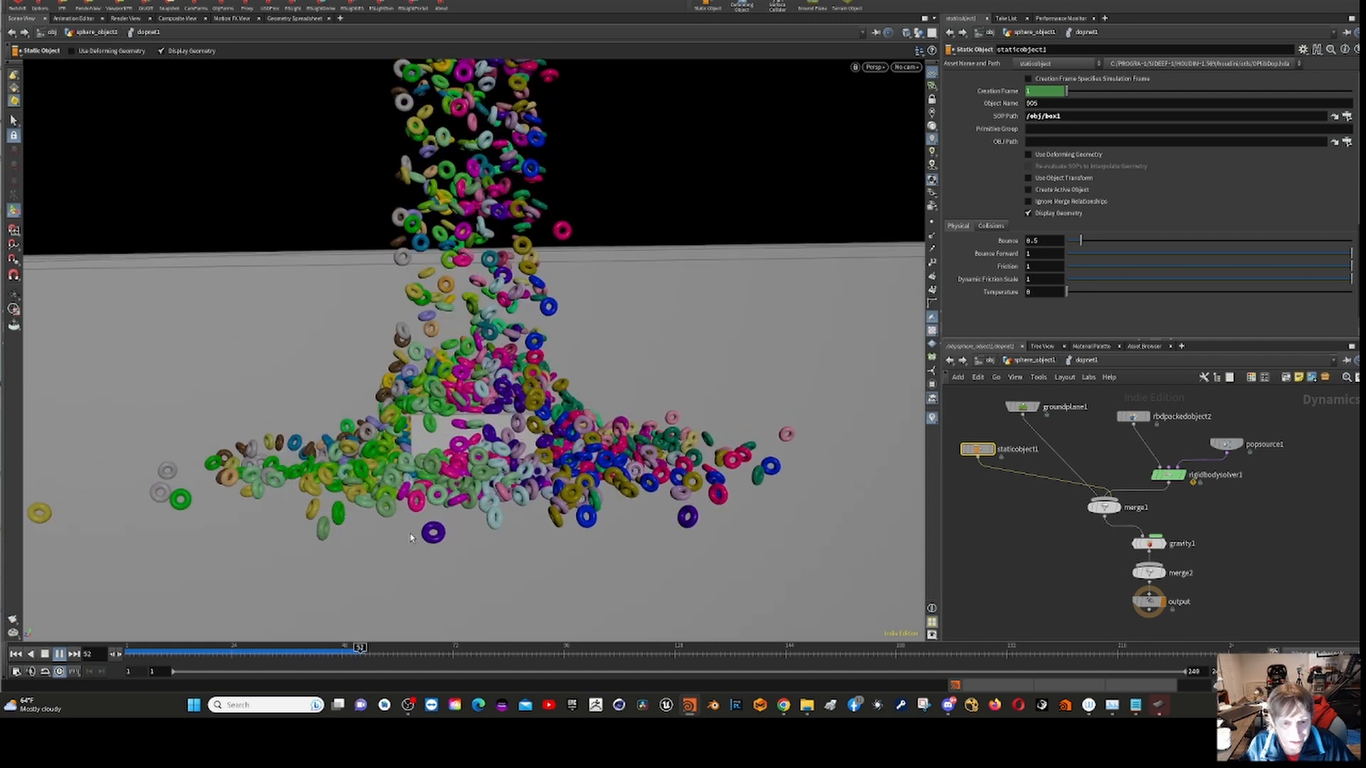
scroll(342, 569, up, 2)
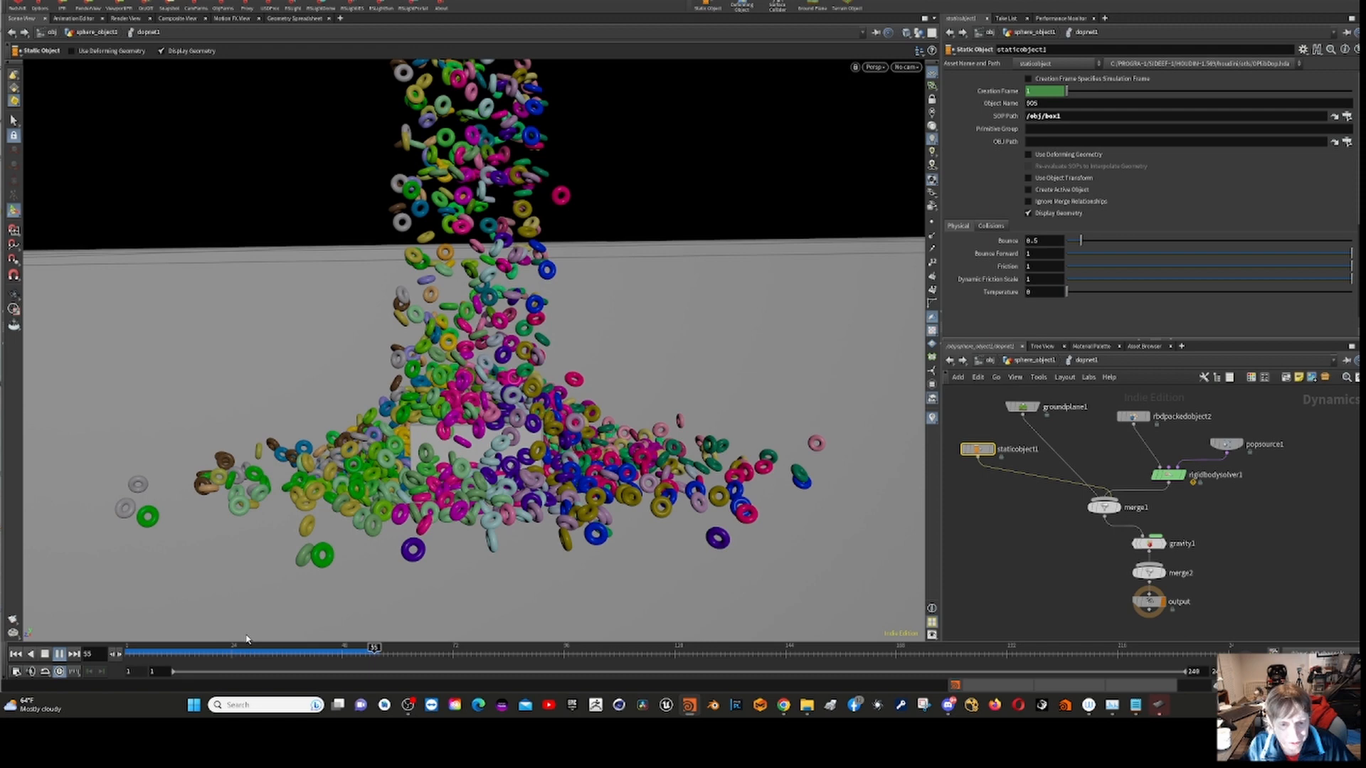
click(59, 654)
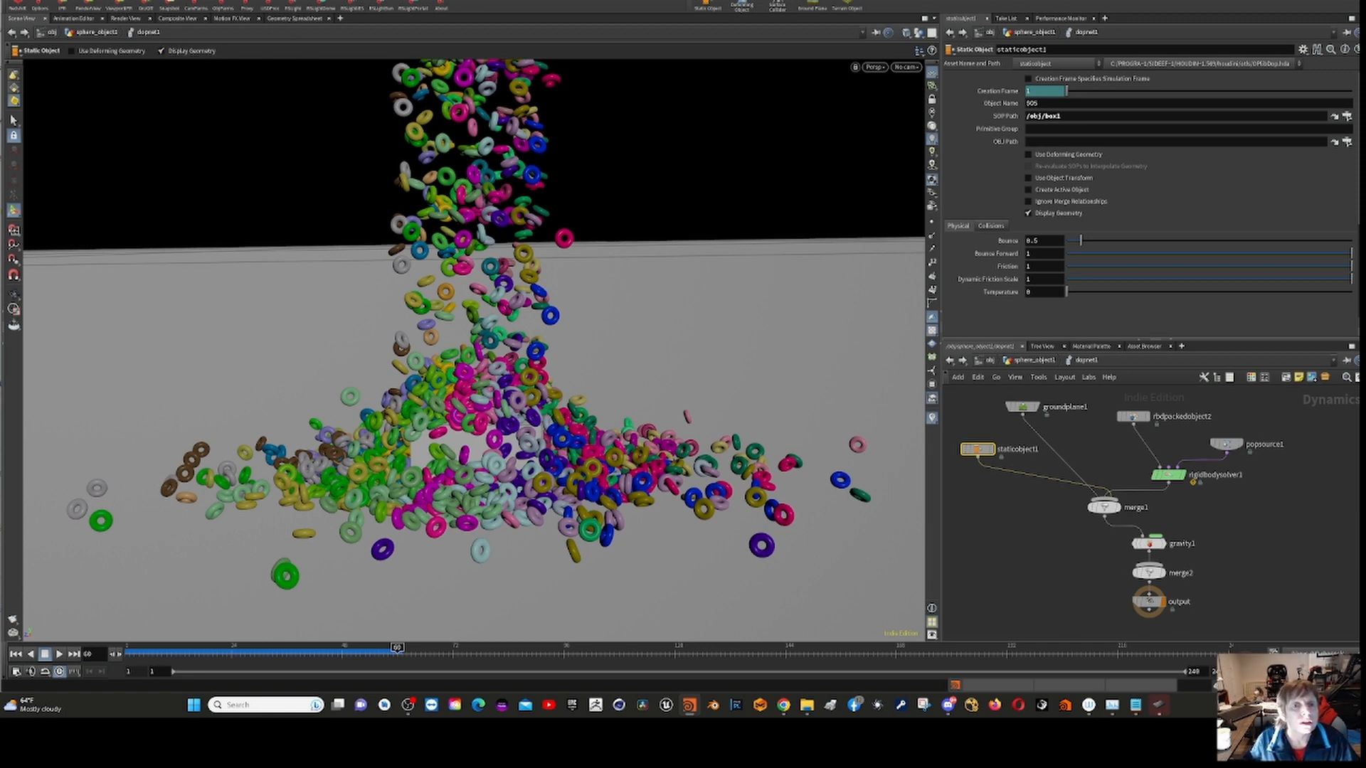
- Render frame 60 through cam1 in the Redshift Render View and save the scene
click(89, 7)
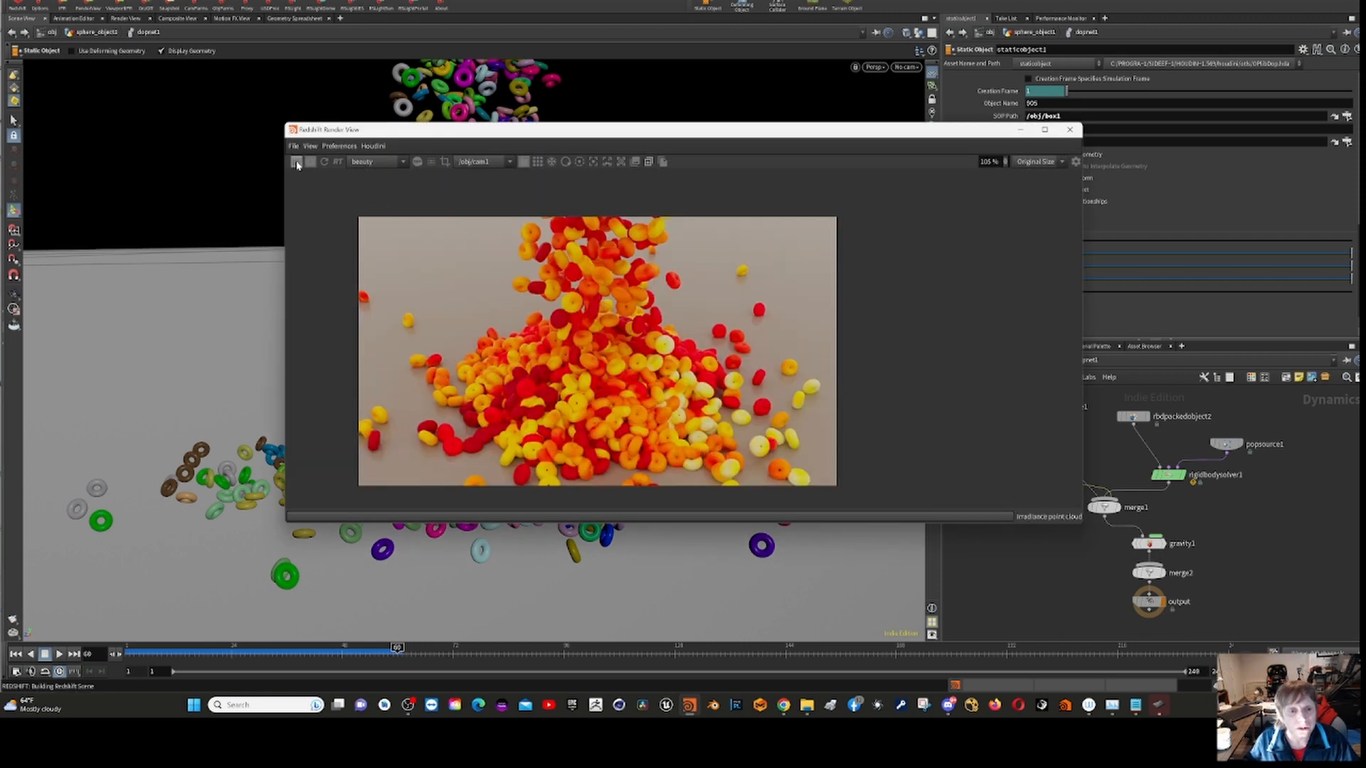
click(298, 165)
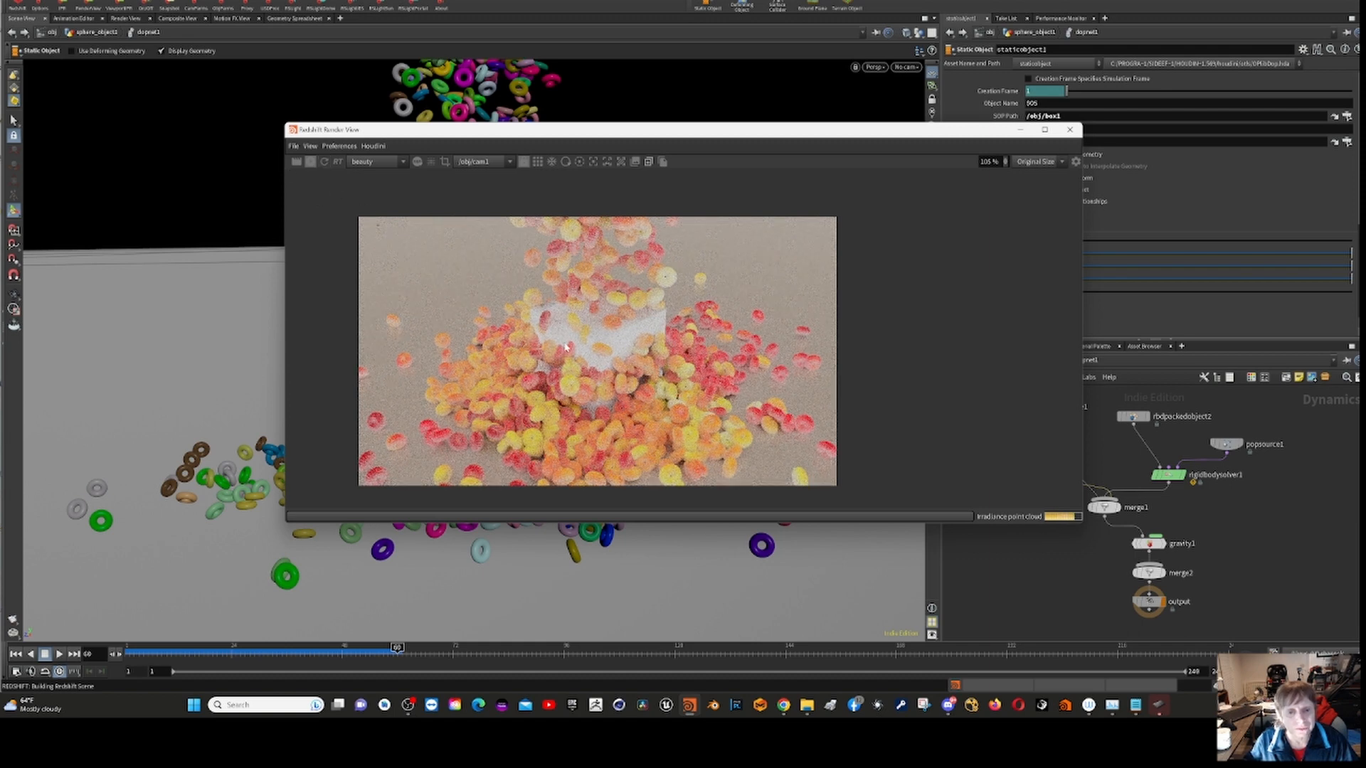
key(ctrl+s)
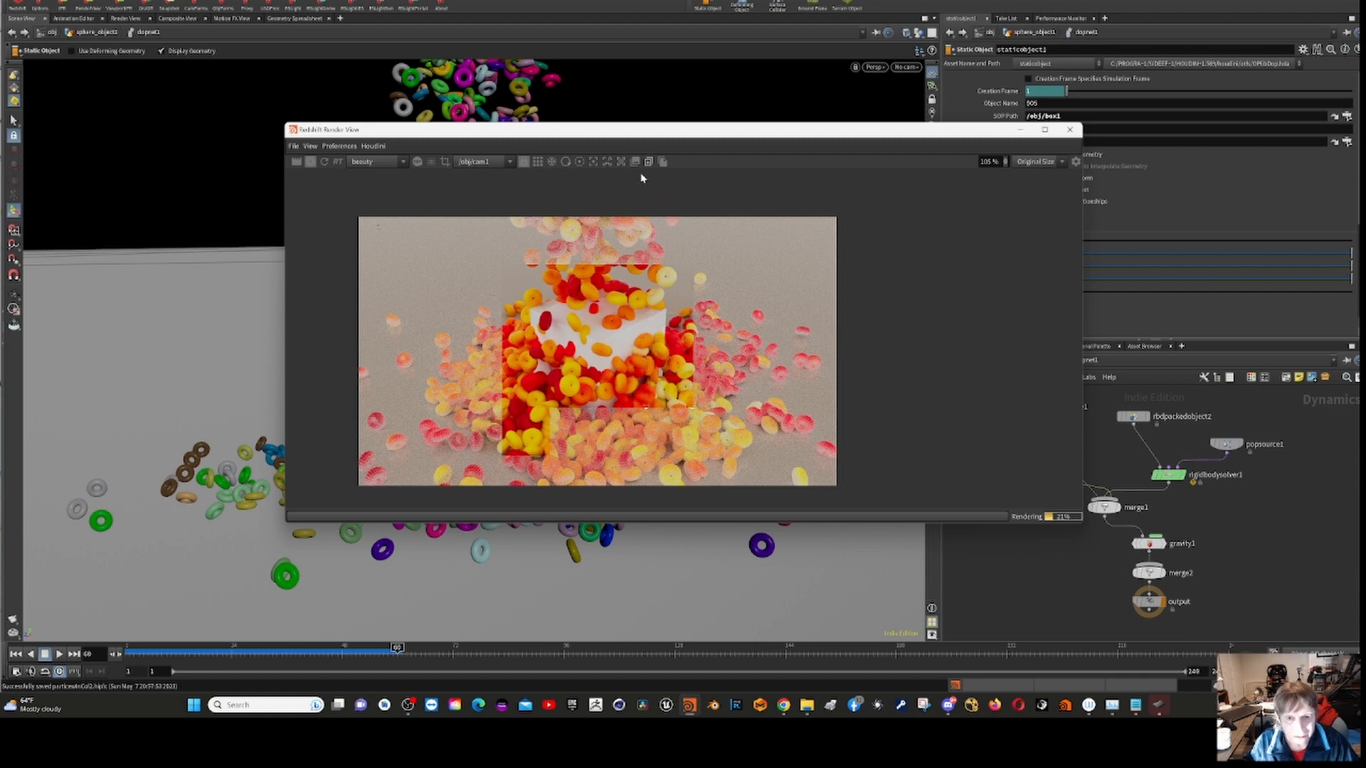
- Move the render window clear of the simulation view and scrub the timeline back to frame 24
drag(651, 134, 948, 245)
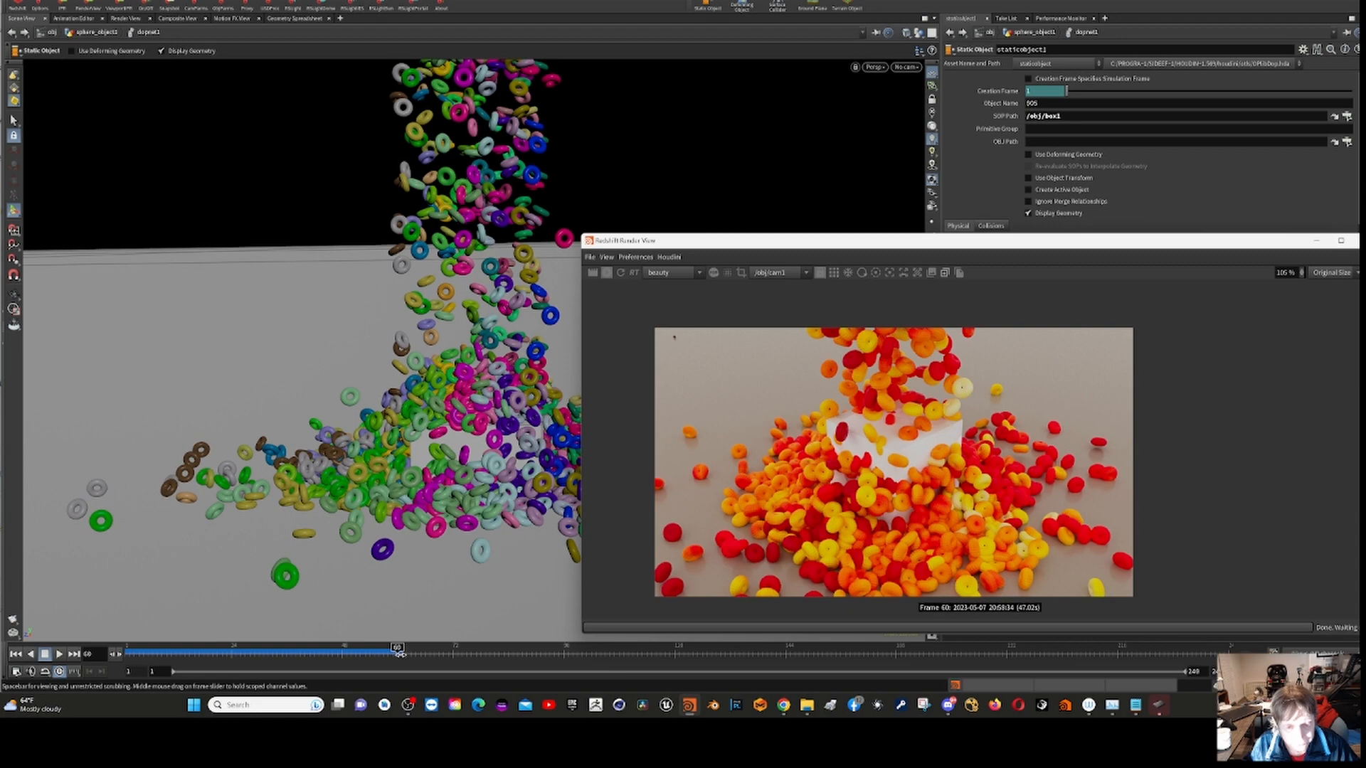
drag(397, 648, 231, 647)
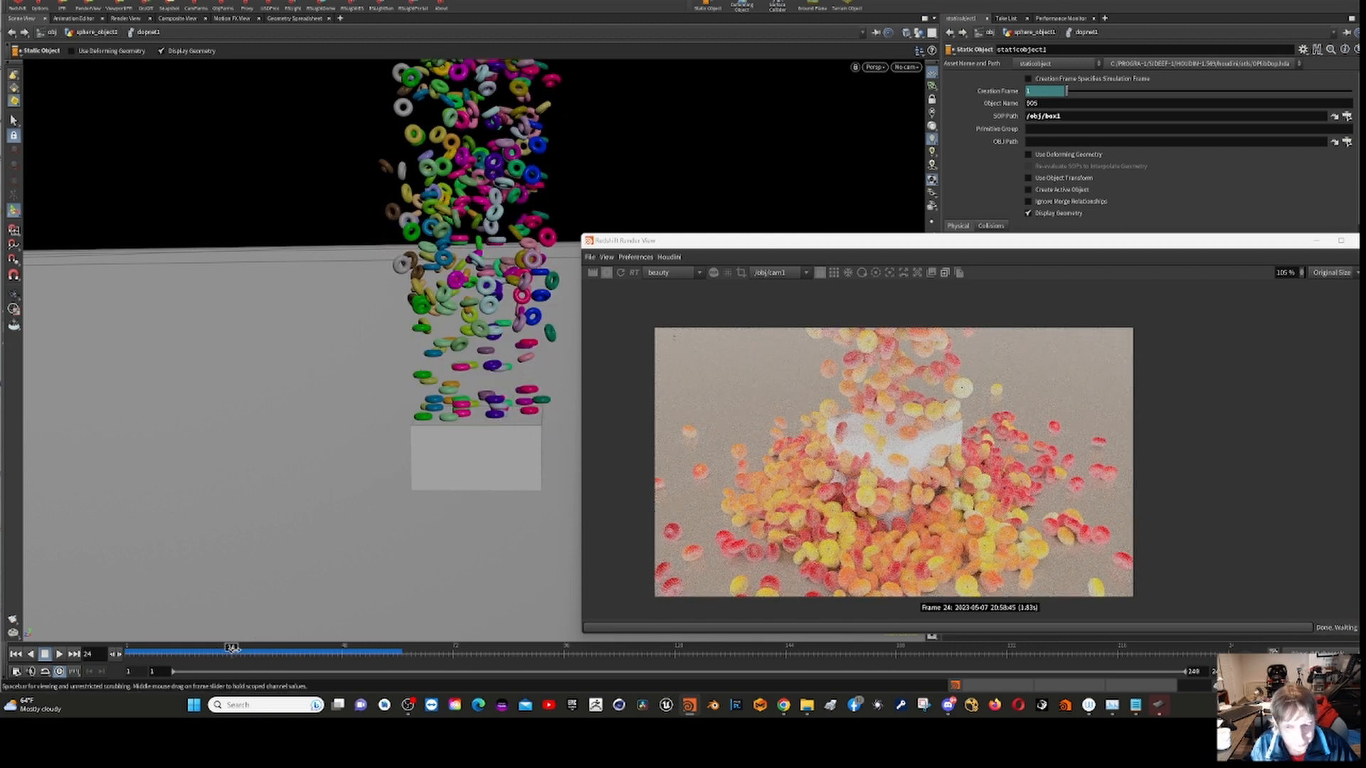
- Render frame 28 through cam1 in the Redshift Render View and switch the viewport to the camera's angle on the box
mouse_move(232, 648)
mouse_down()
mouse_move(264, 648)
mouse_move(251, 647)
mouse_up()
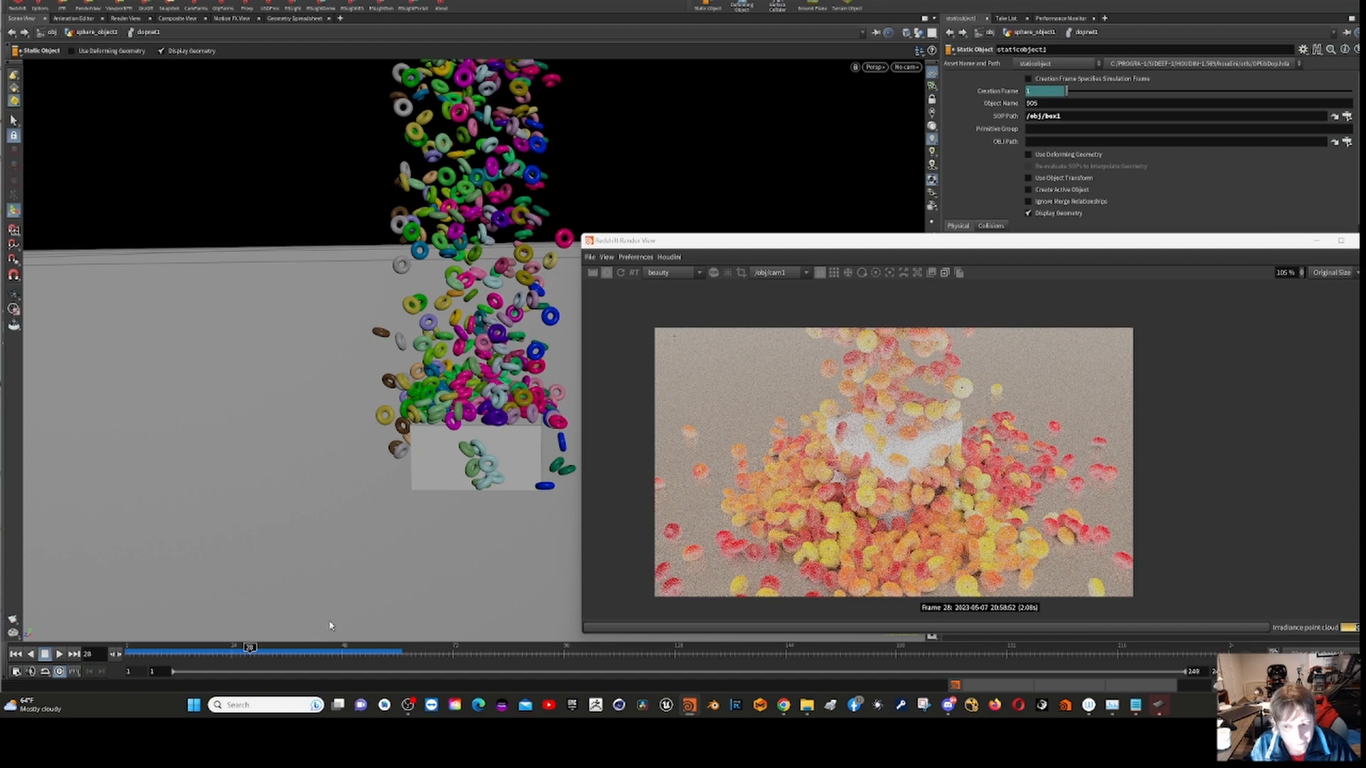
click(607, 274)
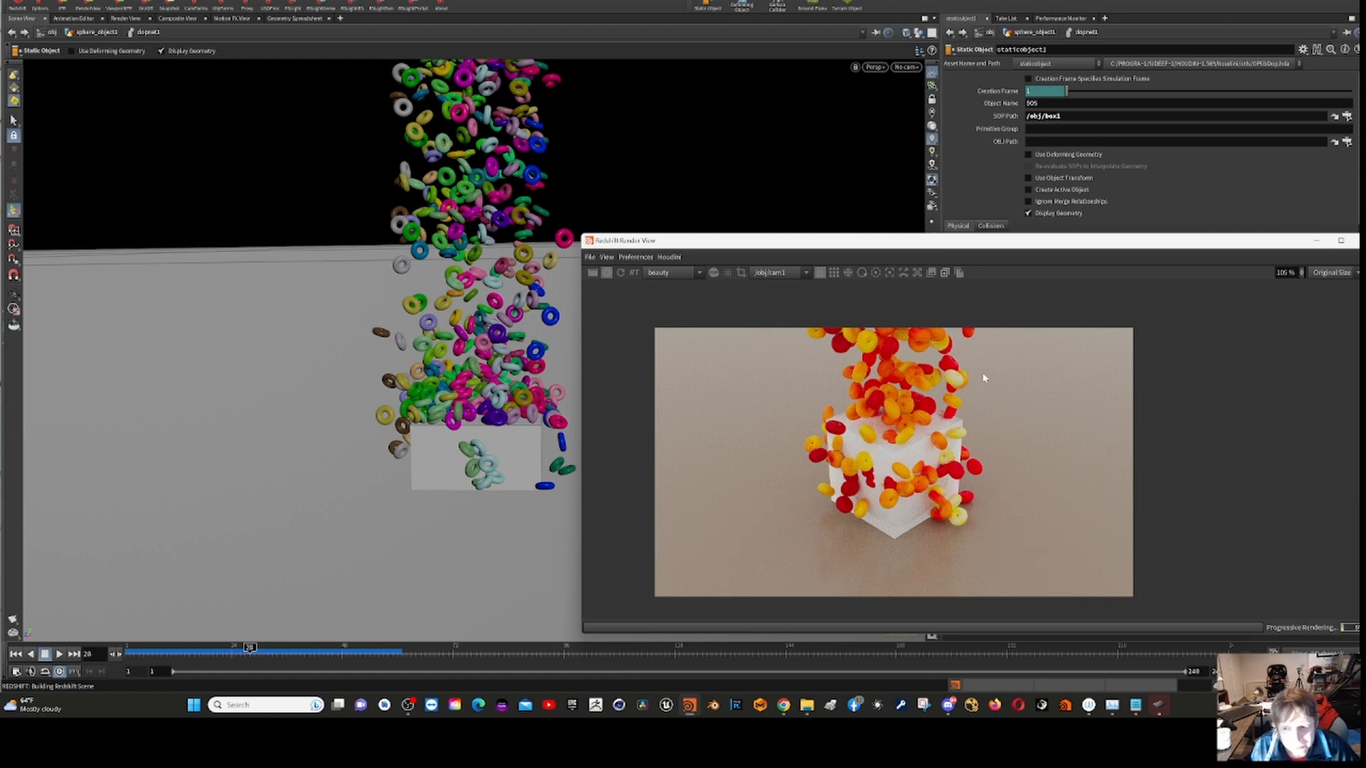
click(907, 67)
click(925, 104)
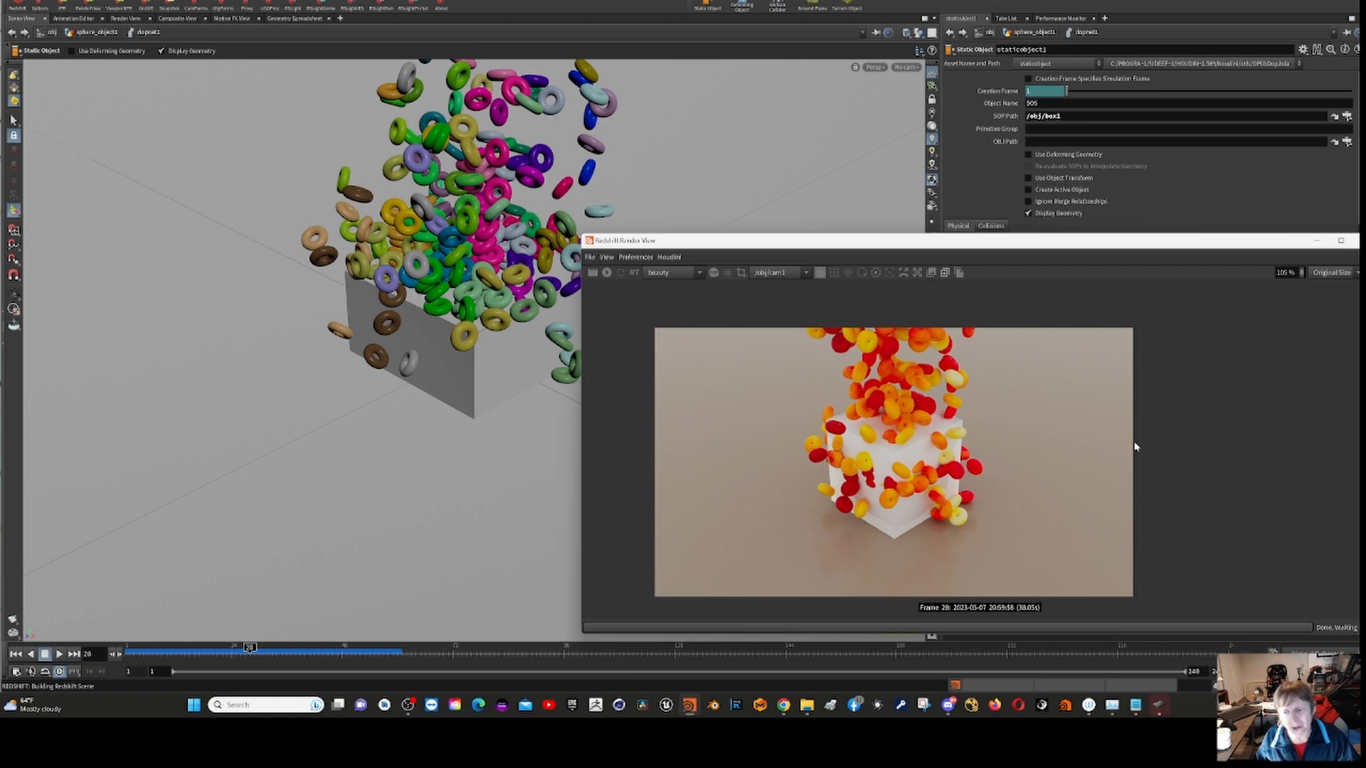
- Narrow and reposition the Redshift Render View window, and examine the rendered rings around the box up close and in full frame
drag(1068, 245, 813, 240)
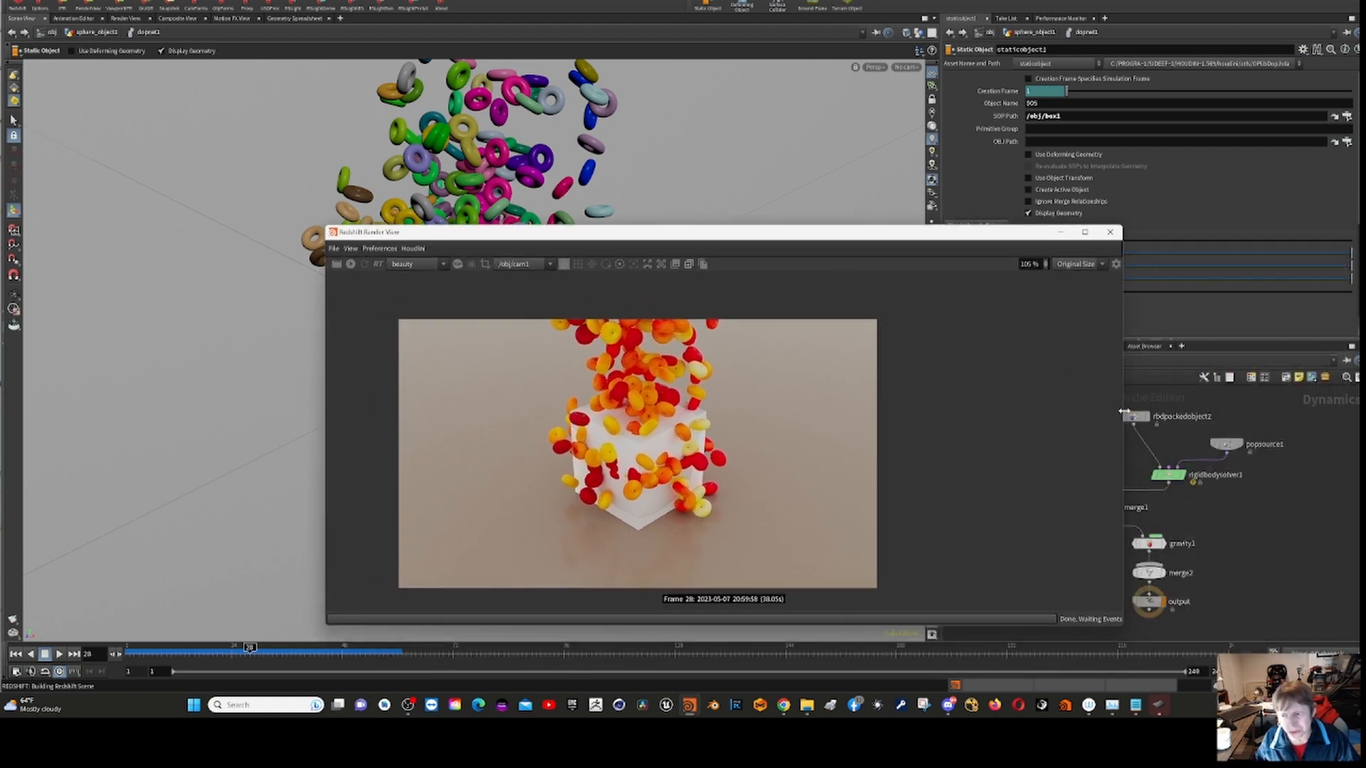
drag(1122, 457, 1011, 449)
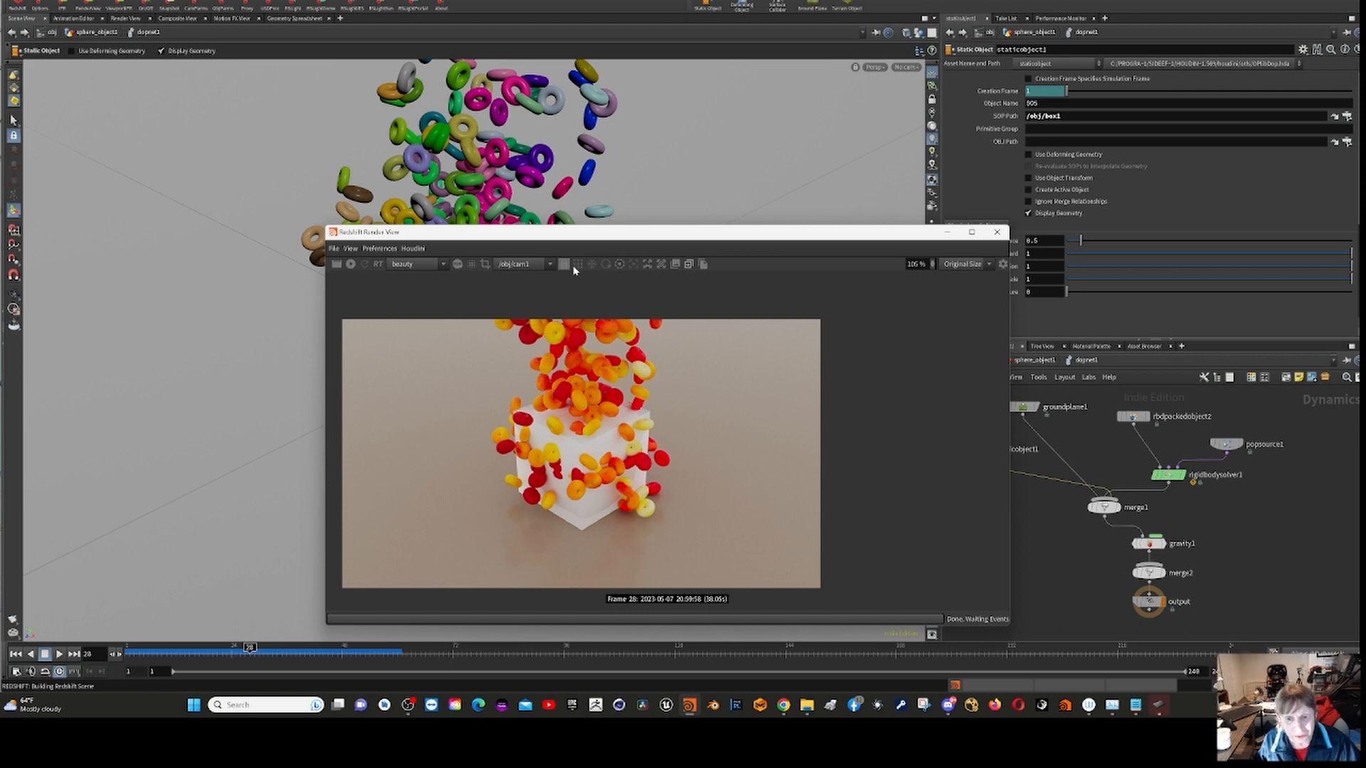
drag(599, 244, 773, 213)
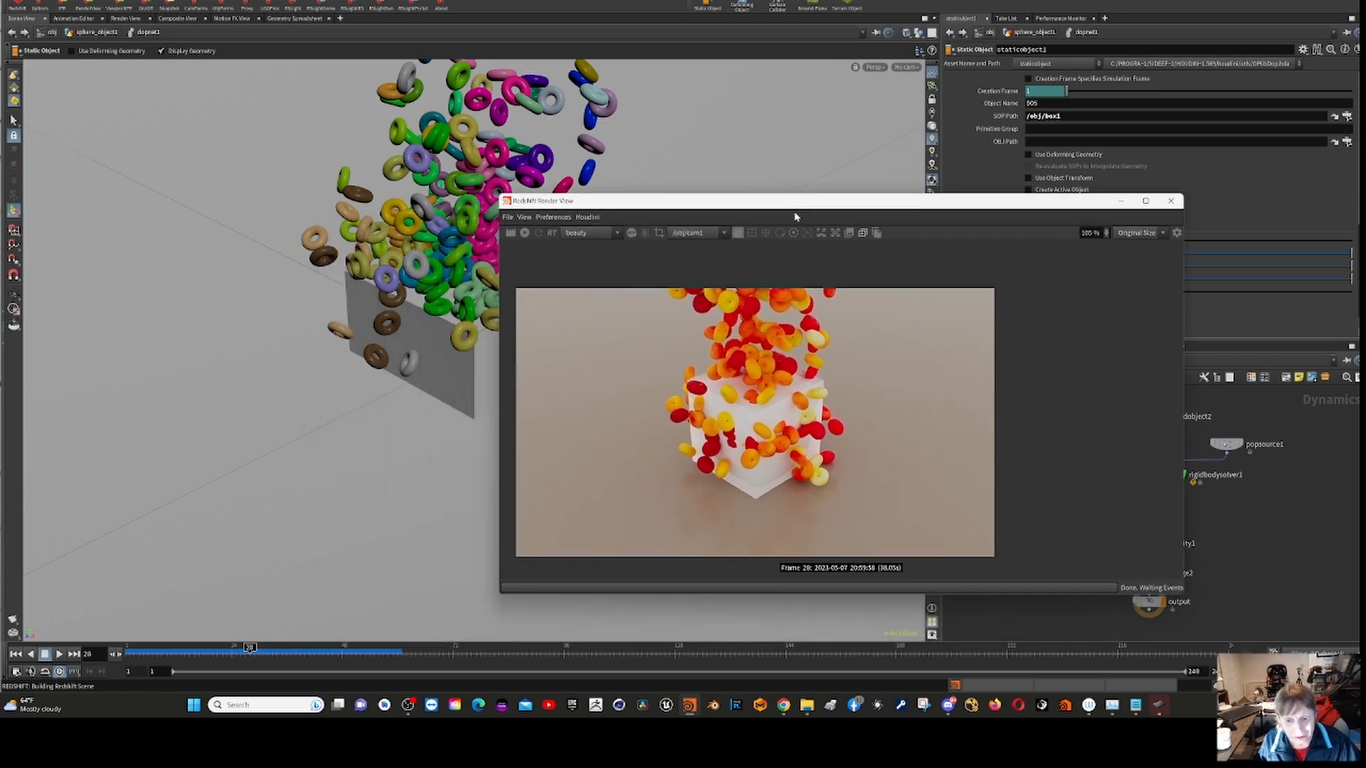
scroll(797, 493, up, 5)
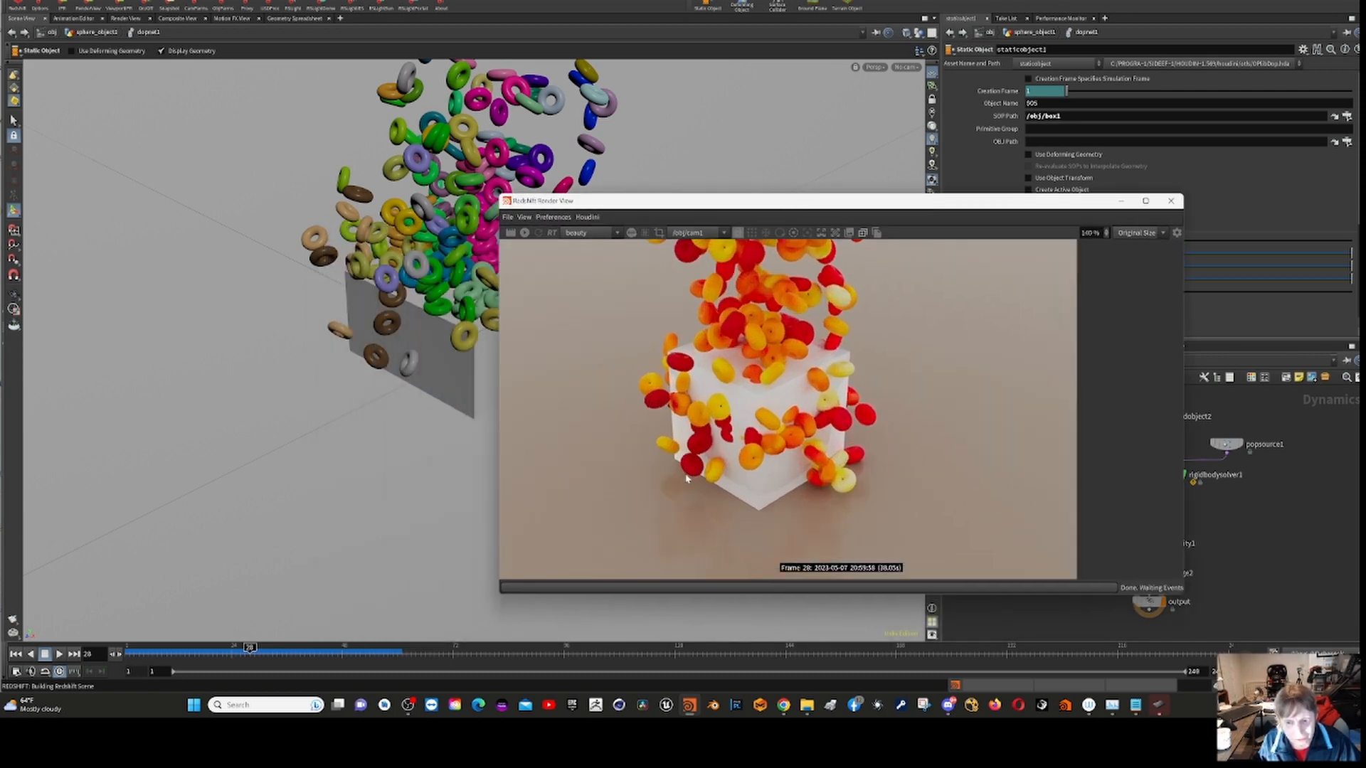
scroll(754, 410, up, 5)
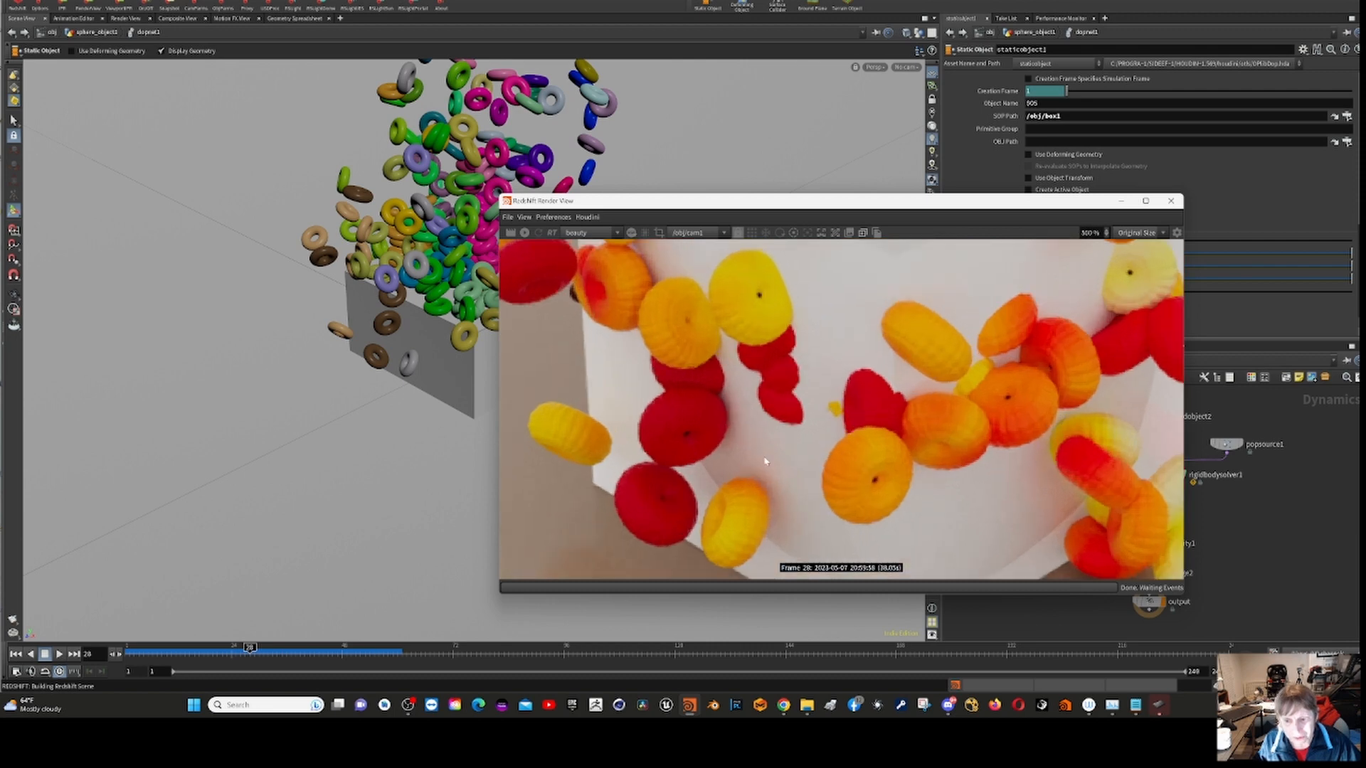
scroll(766, 462, up, 2)
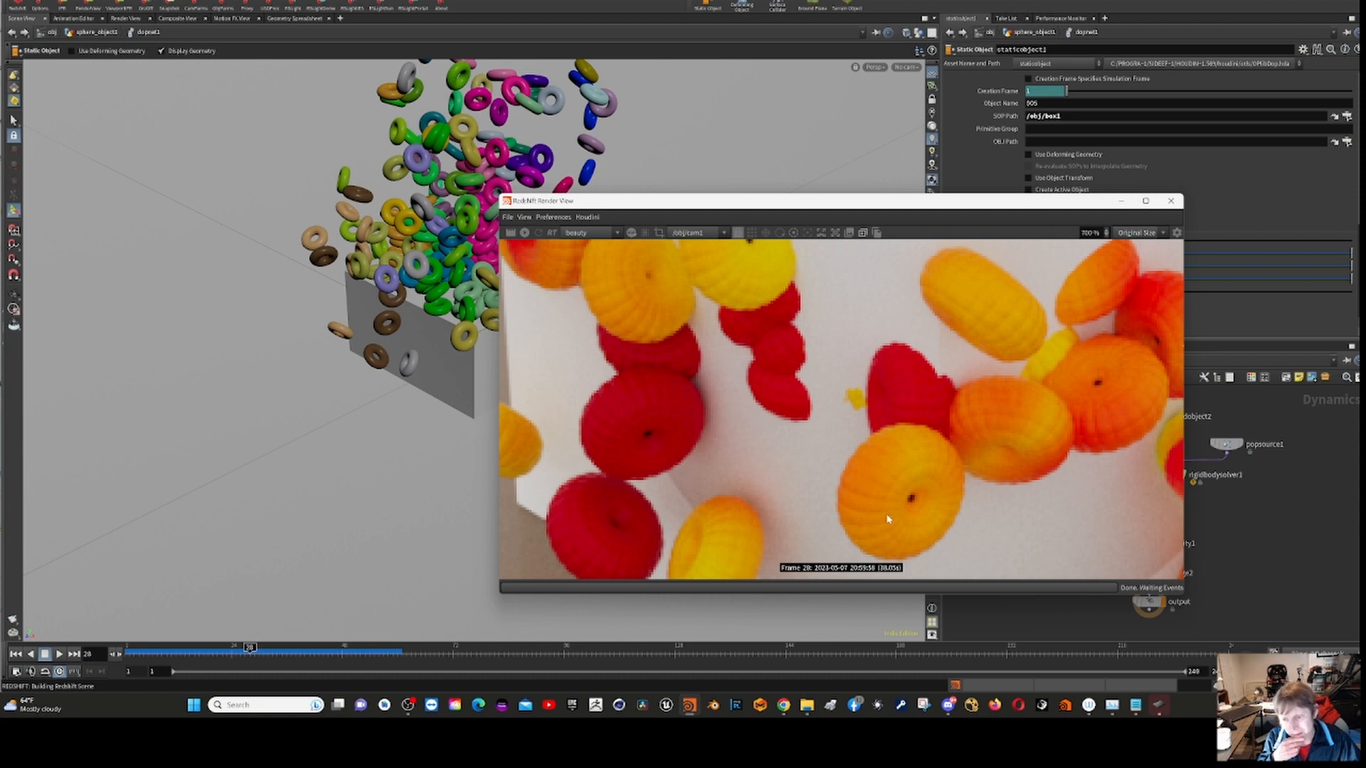
scroll(827, 484, down, 8)
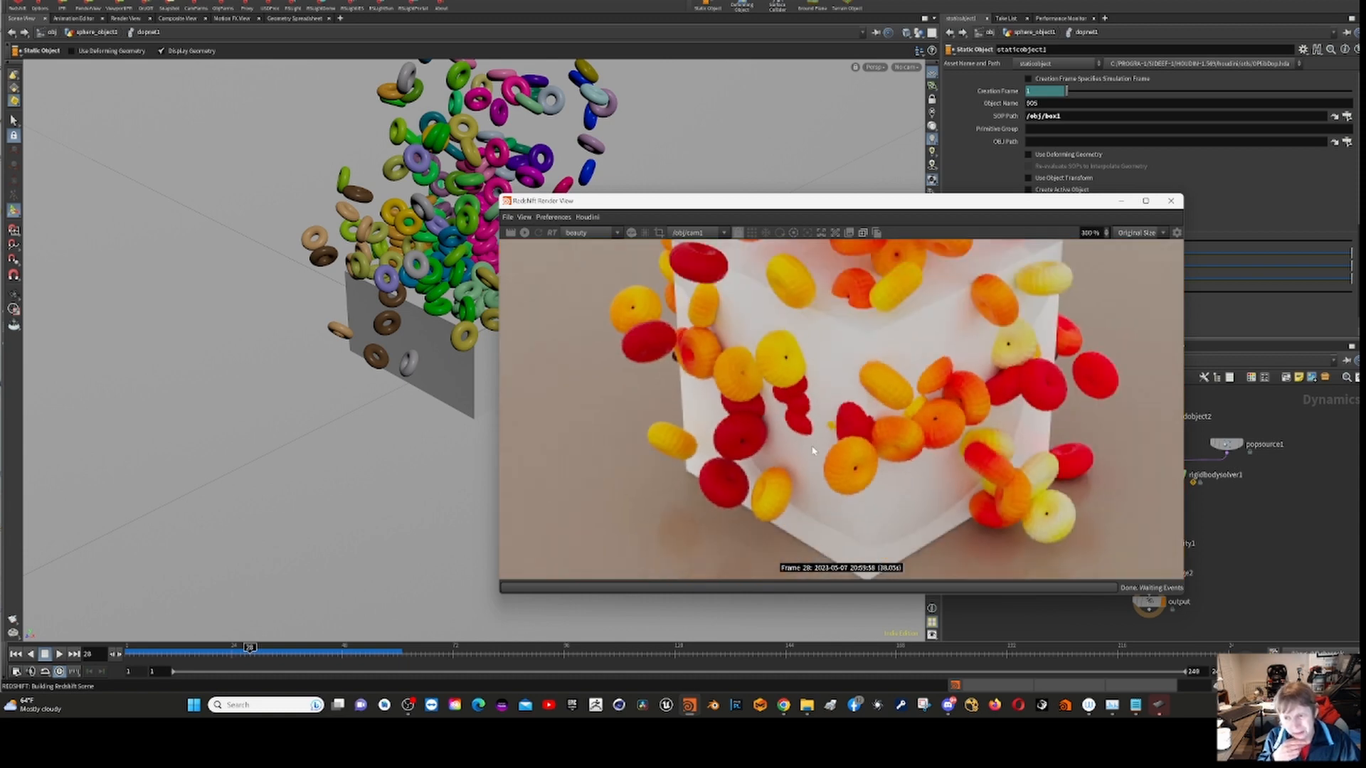
scroll(819, 451, down, 2)
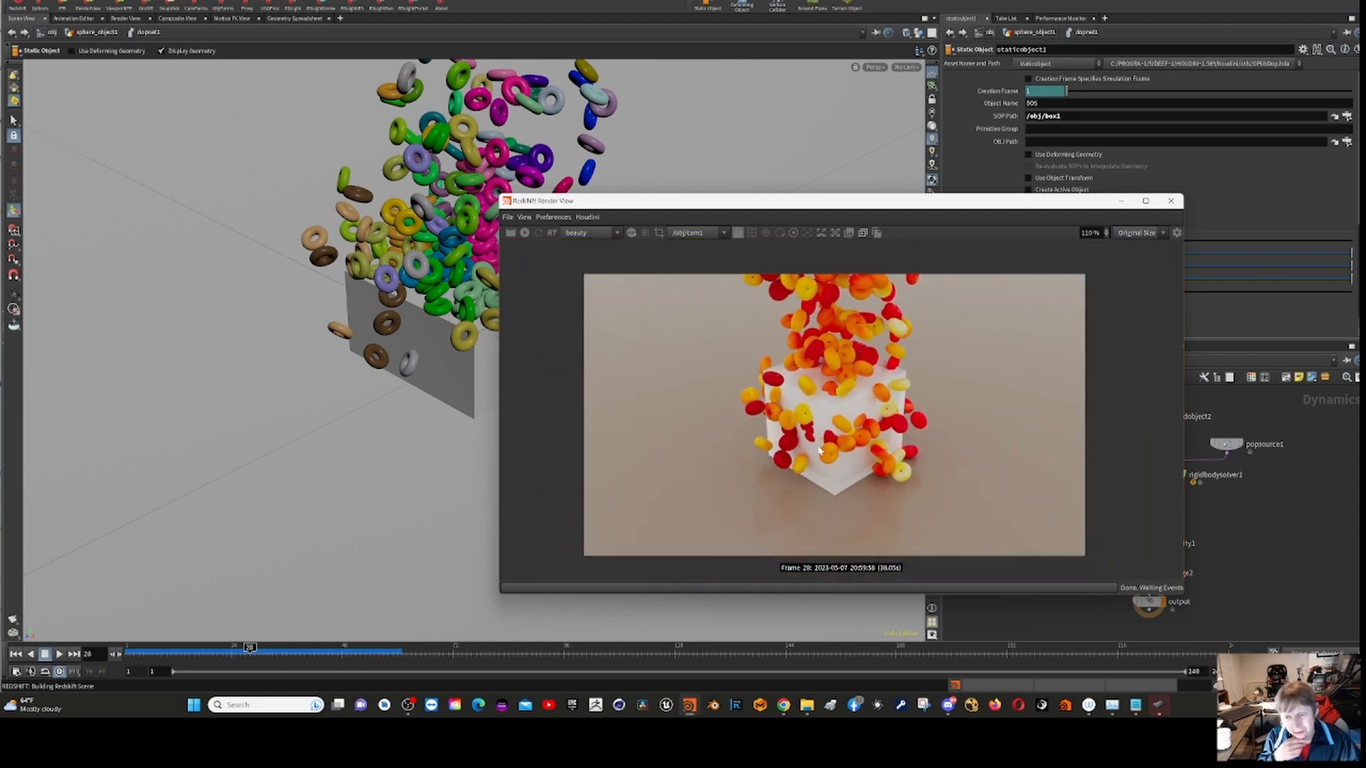